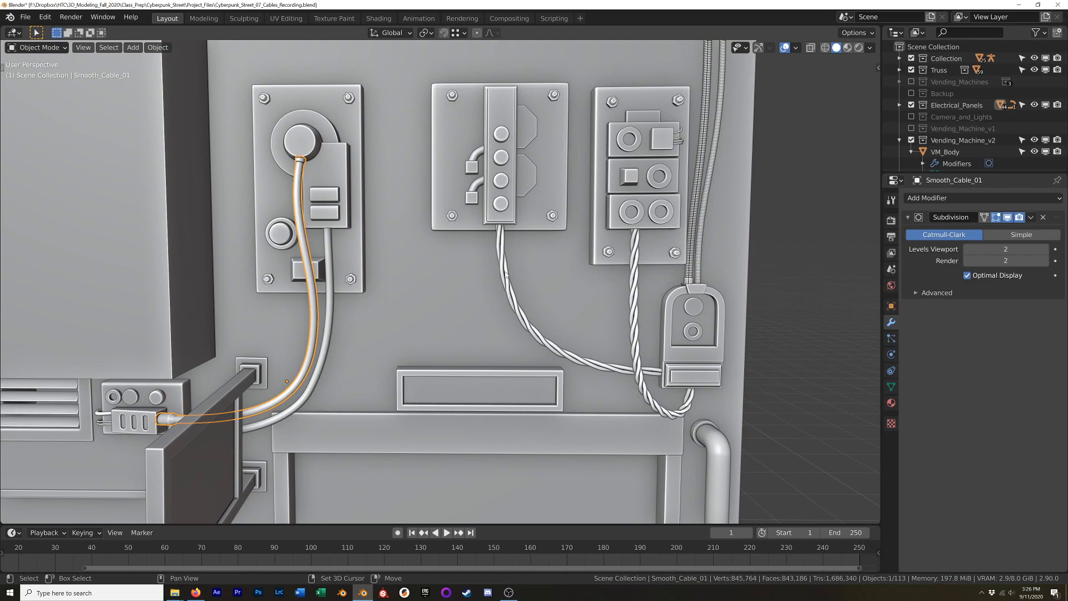
- Inspect the wall's existing smooth, twisted and corrugated cables by selecting them one after another
left_click(694, 205, "shift")
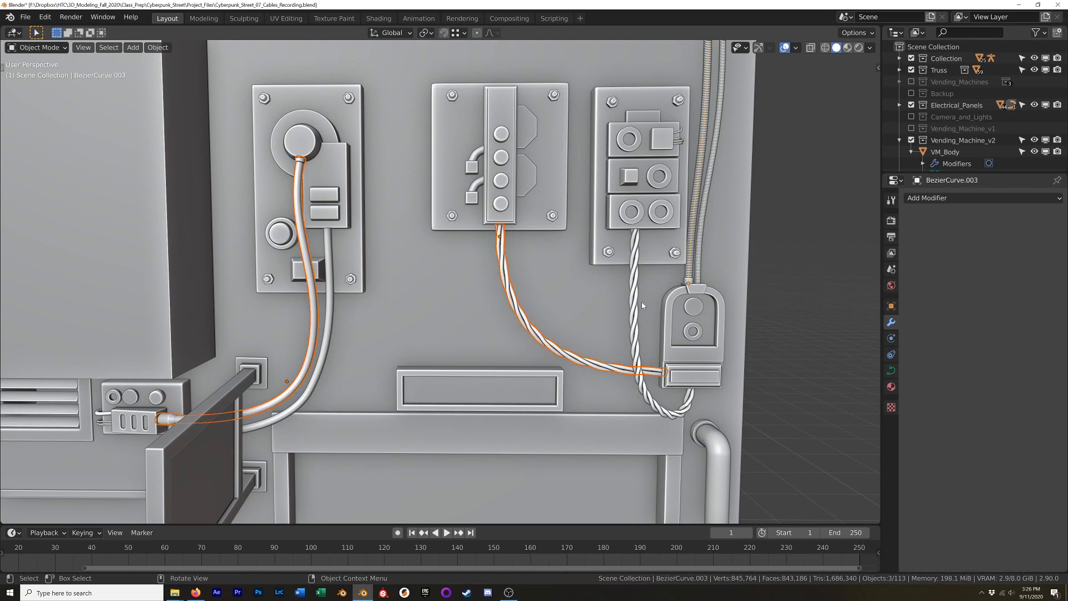
left_click(318, 301)
left_click(329, 302)
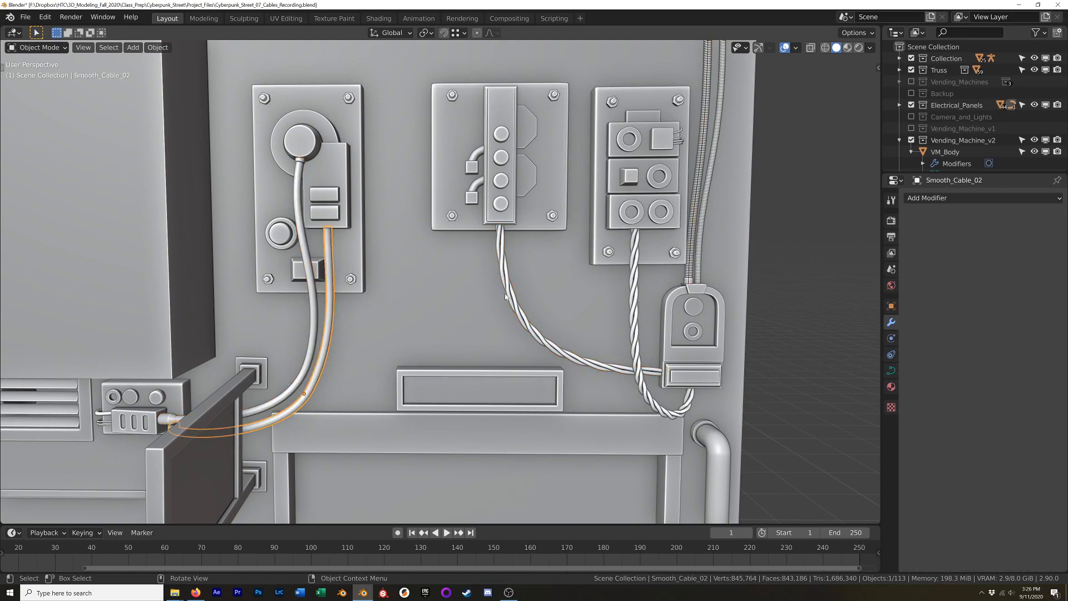
left_click(316, 303)
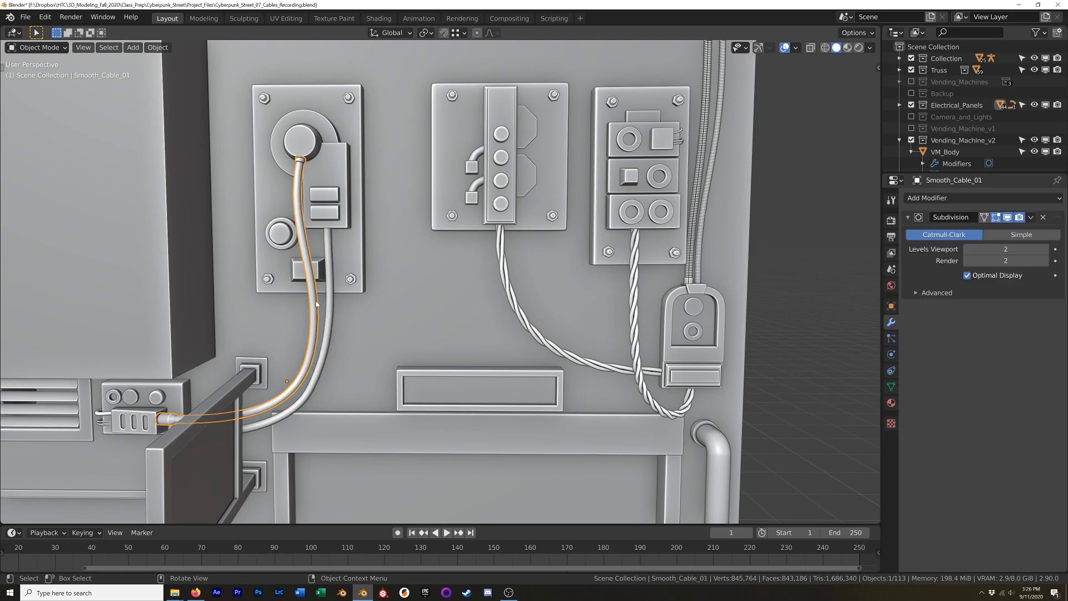
left_click(597, 365)
left_click(691, 209)
- Move the two smooth cables below the leftmost electrical panel into a new collection named Existing_Cables
middle_click_drag(362, 353, 484, 318, "shift")
left_click(478, 346)
scroll(481, 319, "down", 3)
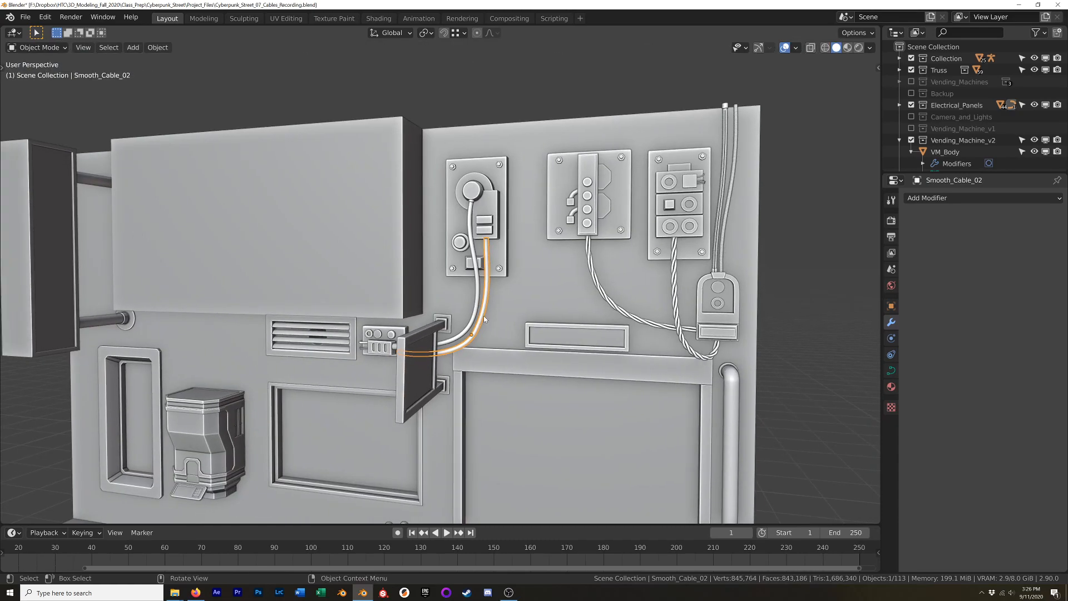
left_click(479, 314, "shift")
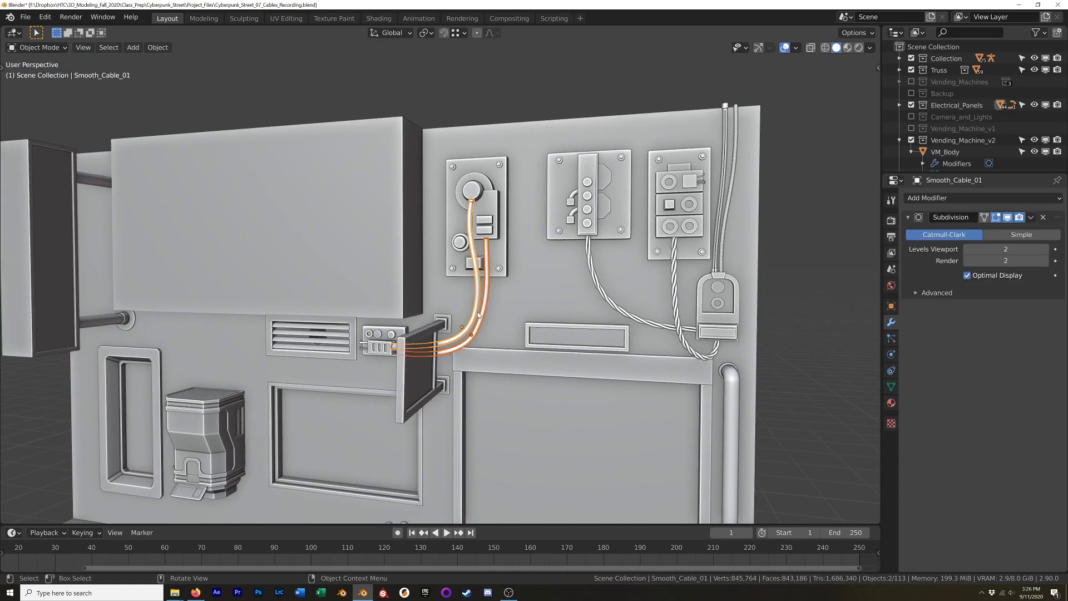
key("m")
left_click(478, 313)
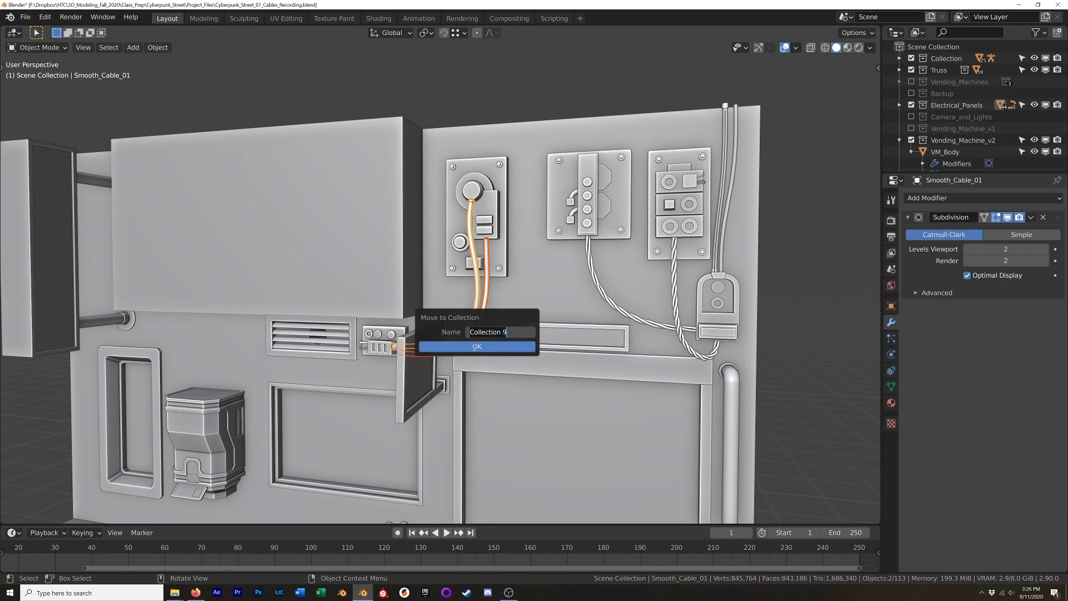
key("ctrl+a")
type("Existing_Cables")
key("Return")
left_click(477, 344)
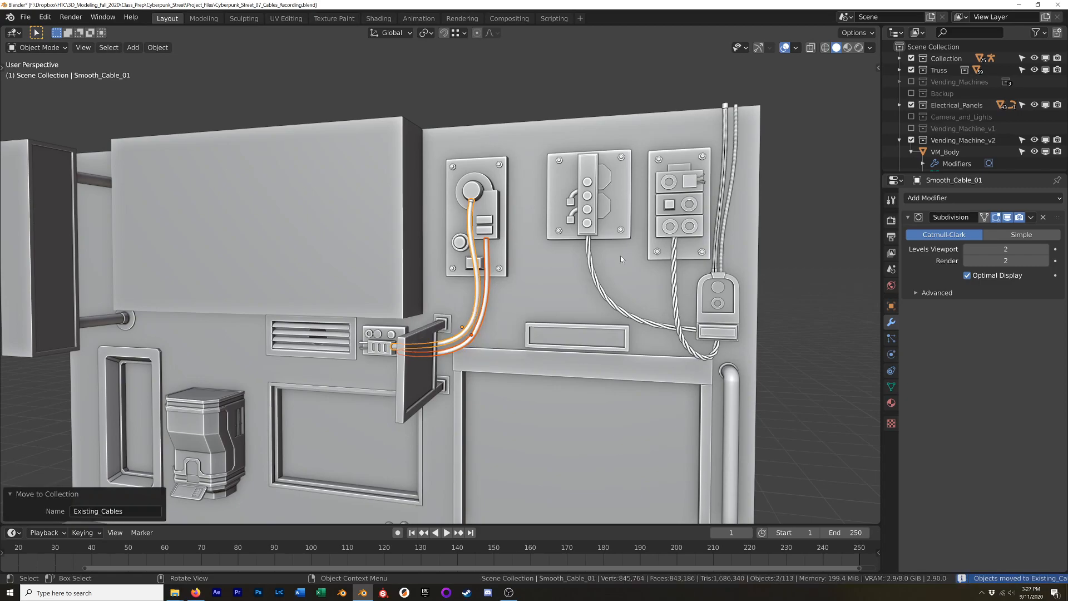
- Move both twisted cables, Corrugated_Cable.001 and BezierCurve.003 into the Existing_Cables collection
left_click(611, 303)
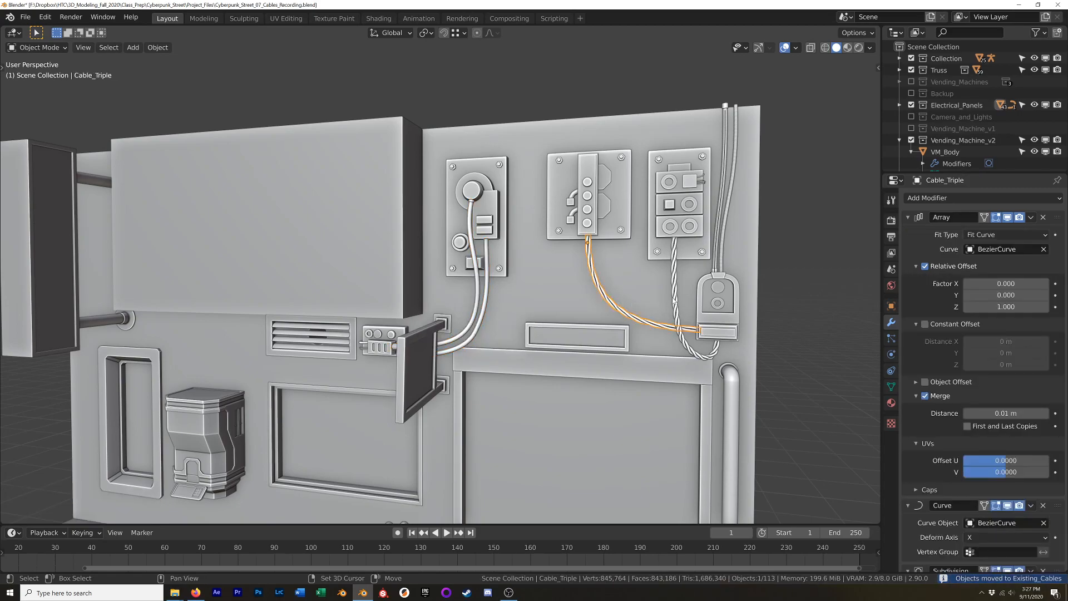
left_click(674, 299, "shift")
left_click(720, 235, "shift")
left_click(725, 226, "shift")
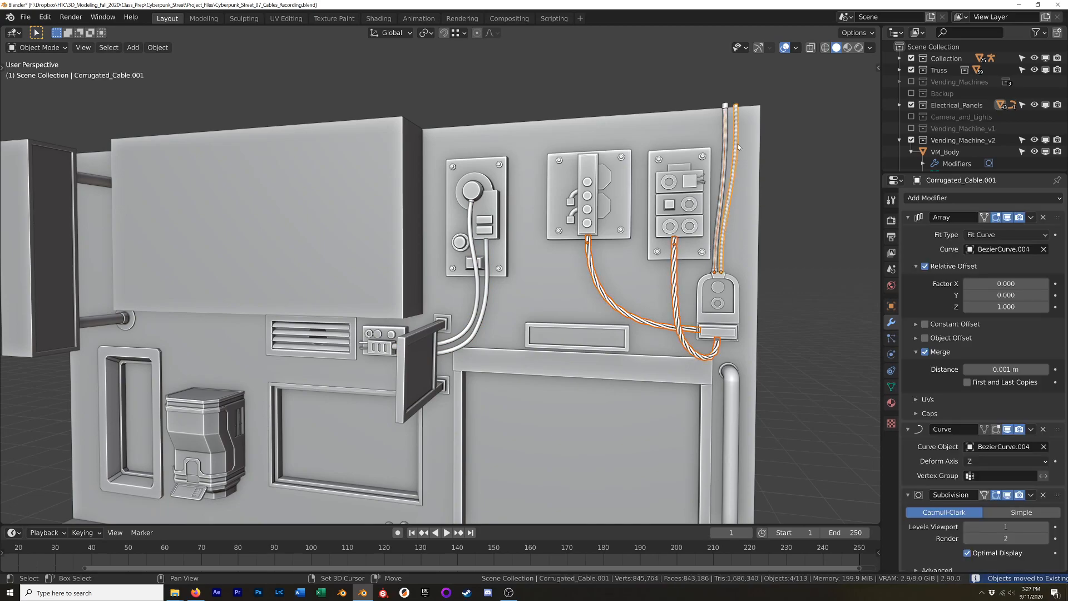
key("m")
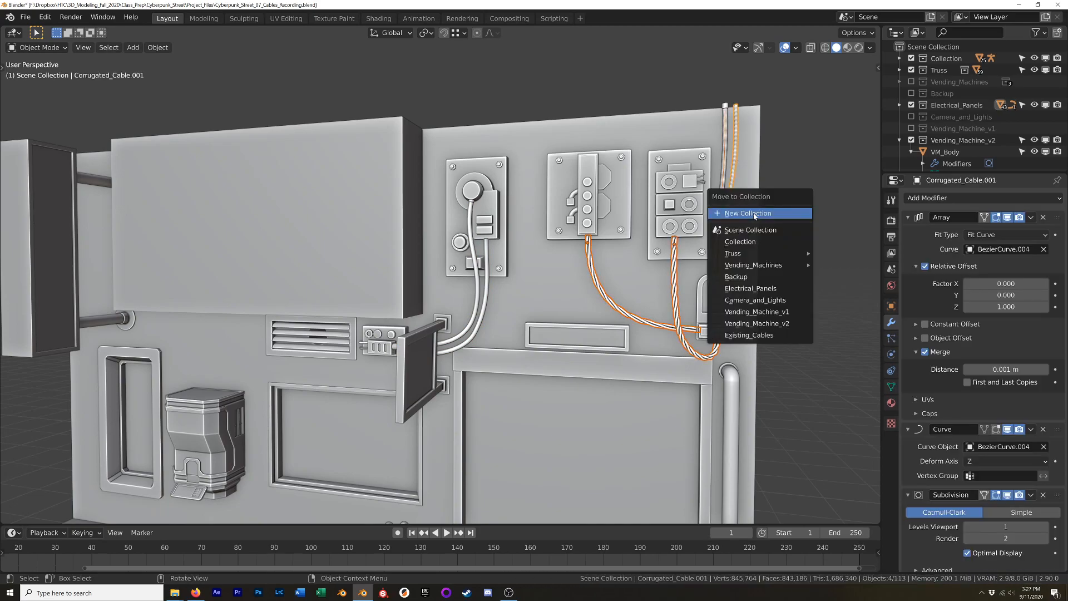
left_click(763, 288)
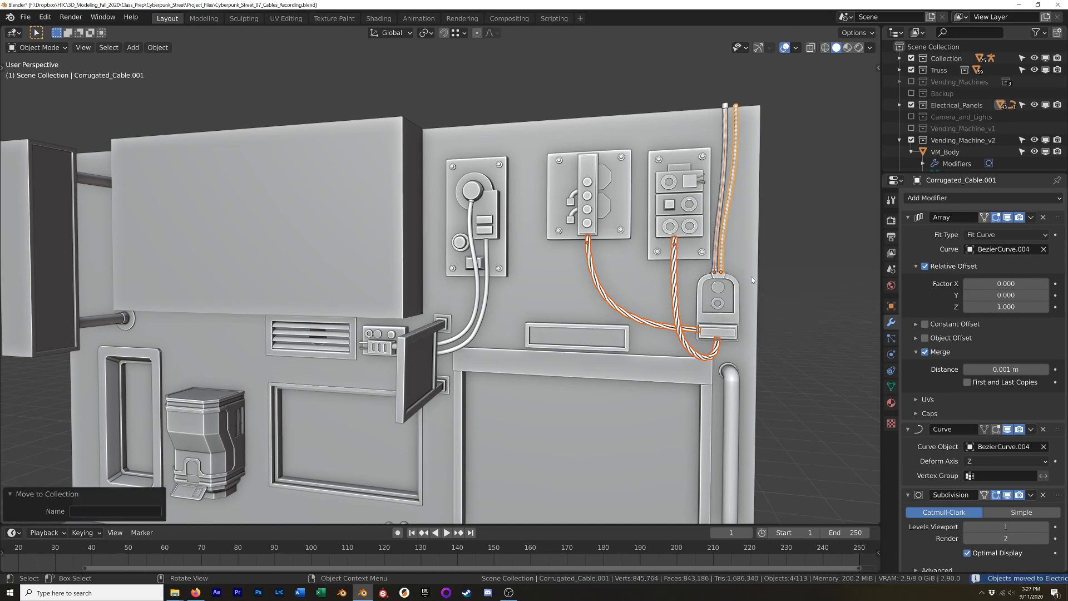
key("m")
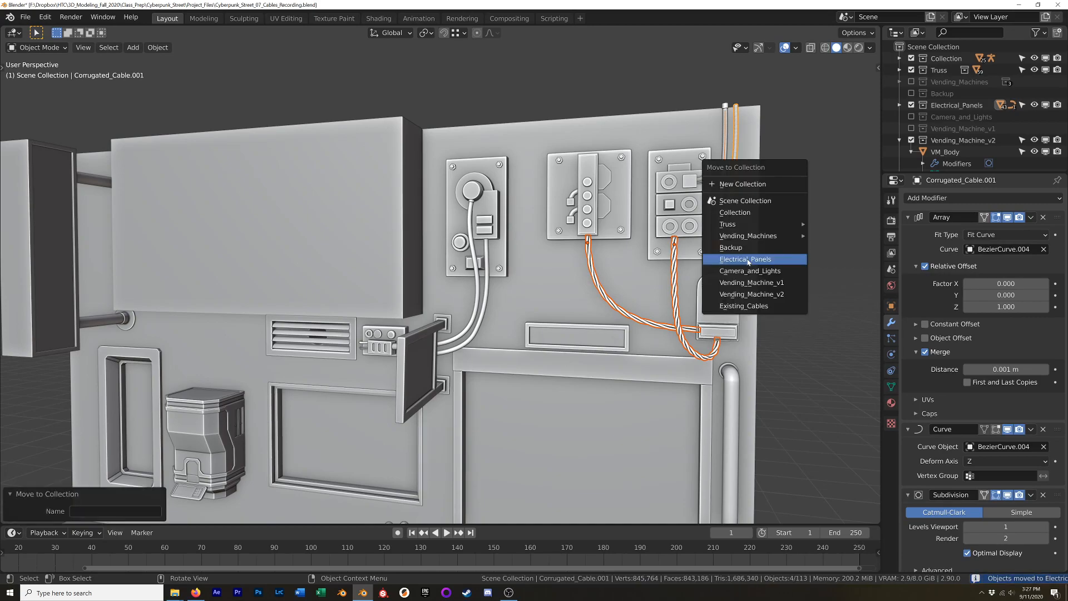
left_click(756, 307)
- Collapse the Vending_Machine_v2 collection and exclude the Existing_Cables collection from the view layer
scroll(721, 219, "up", 2)
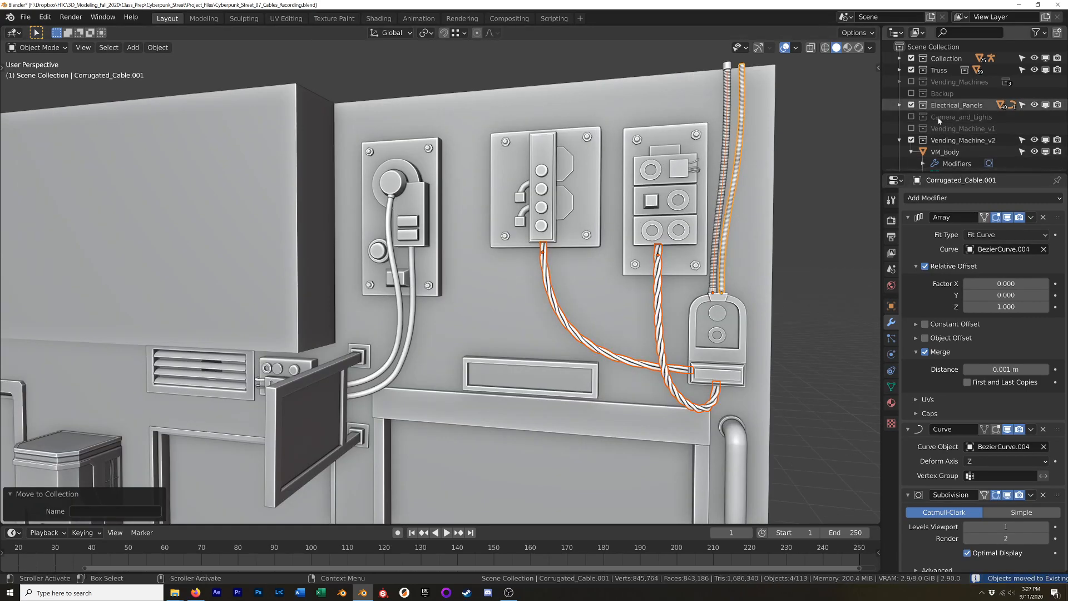
scroll(943, 132, "down", 3)
left_click(898, 74)
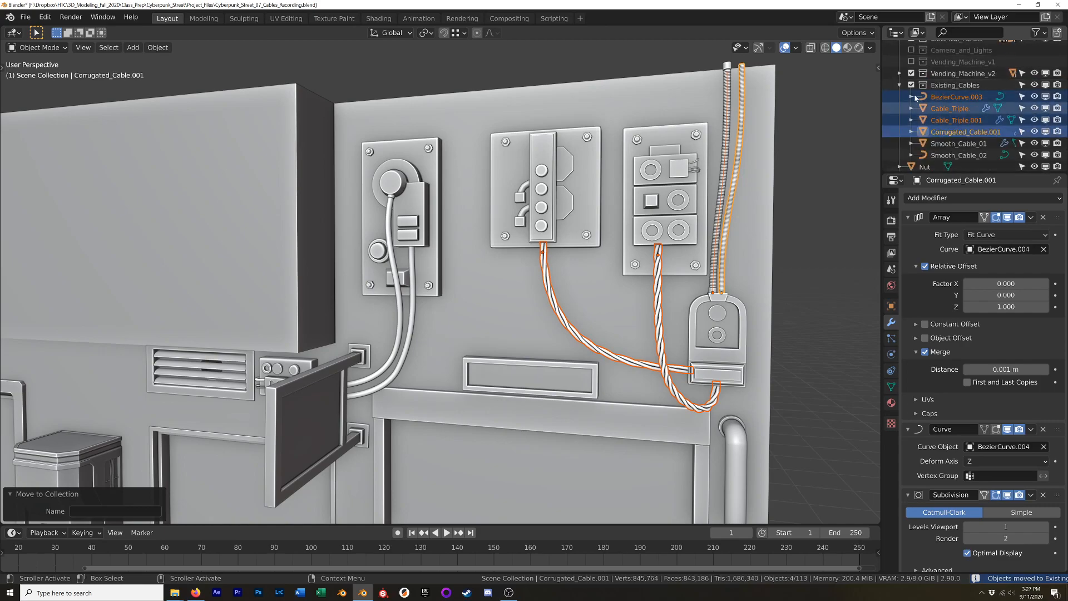
left_click(911, 84)
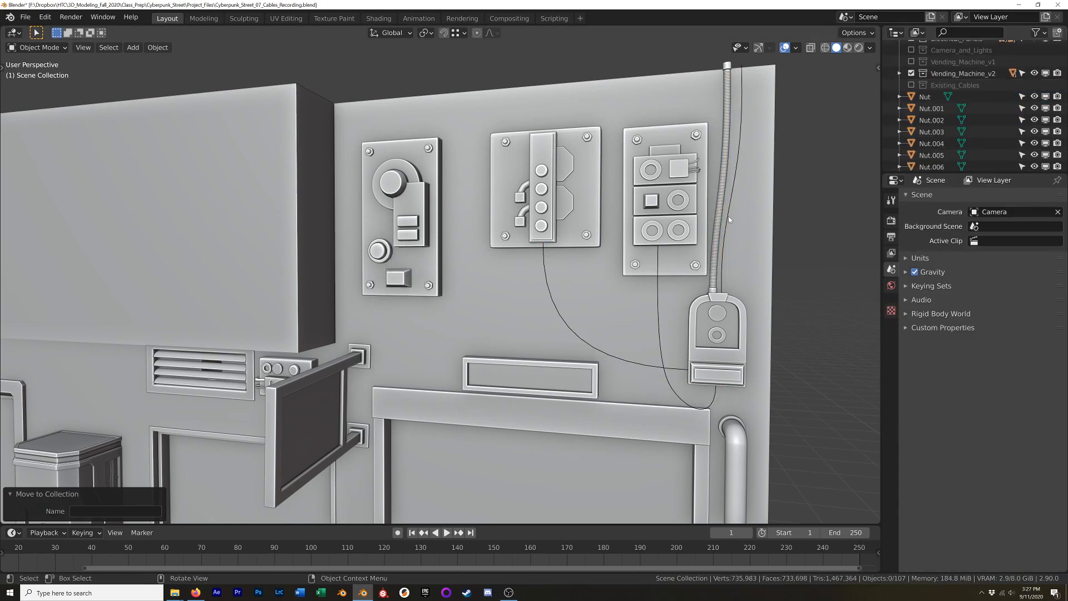
- Move the leftover guide curves and the remaining corrugated cable on the wall into the Existing_Cables collection
left_click(717, 242)
left_click(657, 292, "shift")
left_click(575, 333, "shift")
left_click(718, 239, "shift")
left_click(743, 231, "shift")
left_click(742, 232, "shift")
left_click(743, 232, "shift")
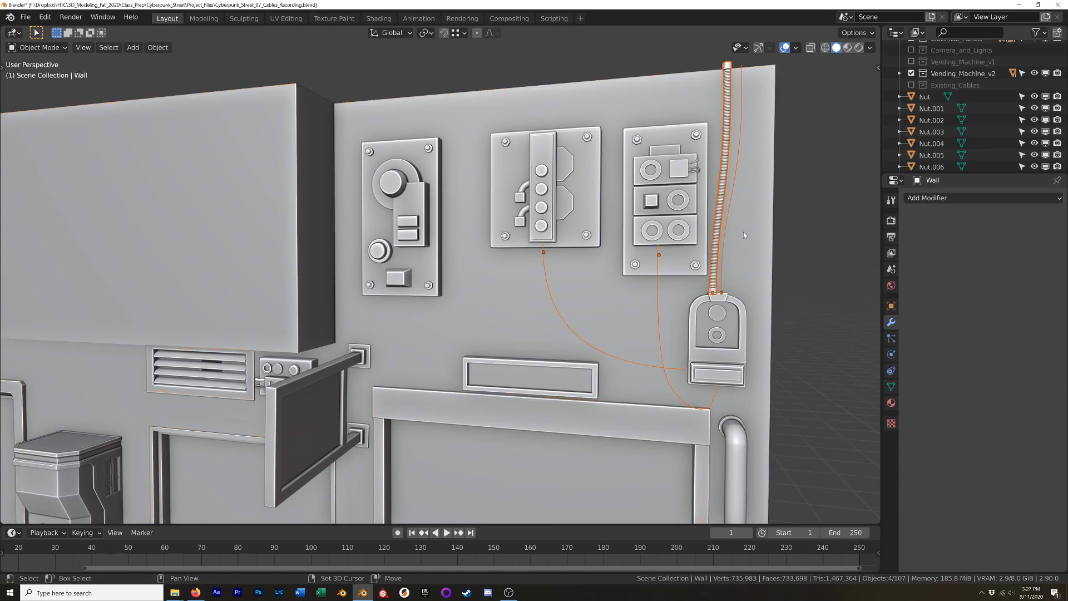
key("m")
left_click(744, 232)
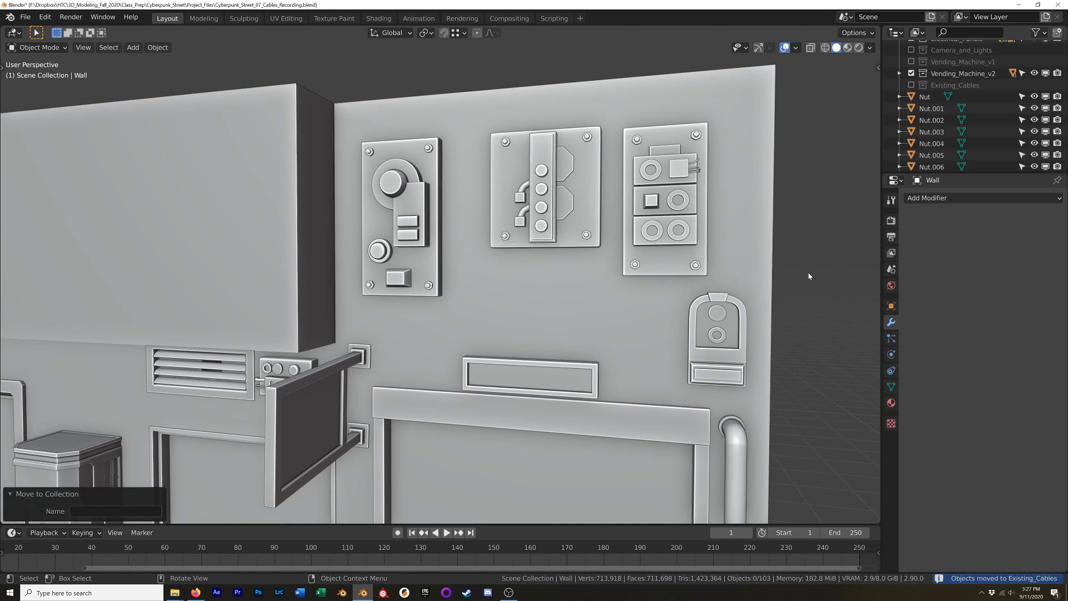
- Add a Bezier curve in front view below the leftmost electrical panel, at about X 1.64 m, Y 5 m, Z 3.64 m
middle_click_drag(733, 309, 503, 305)
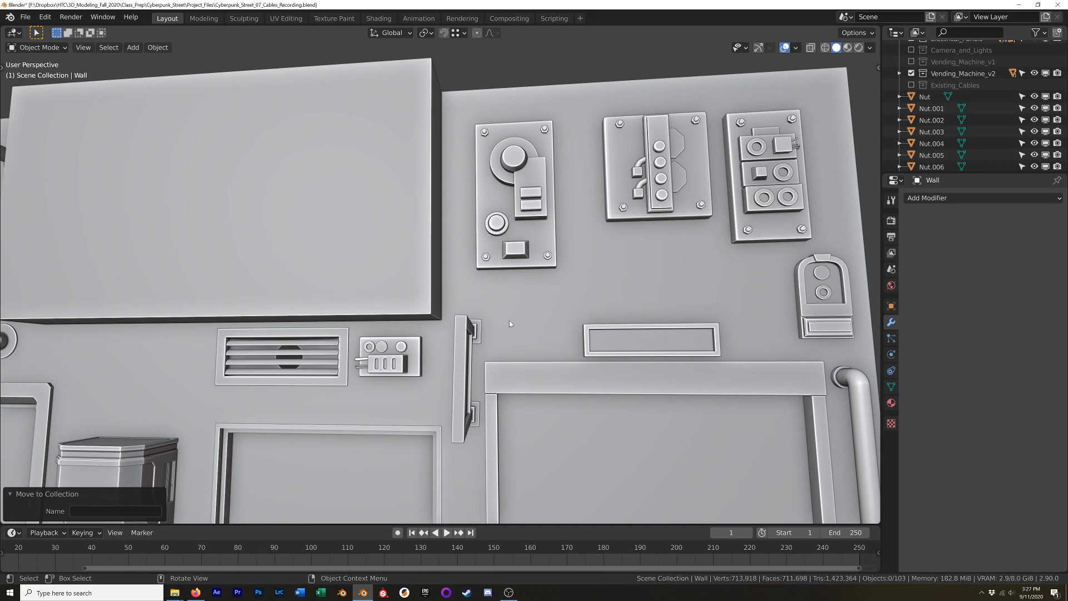
key("KP_1")
scroll(508, 324, "up", 5)
right_click(507, 345, "shift")
key("shift+a")
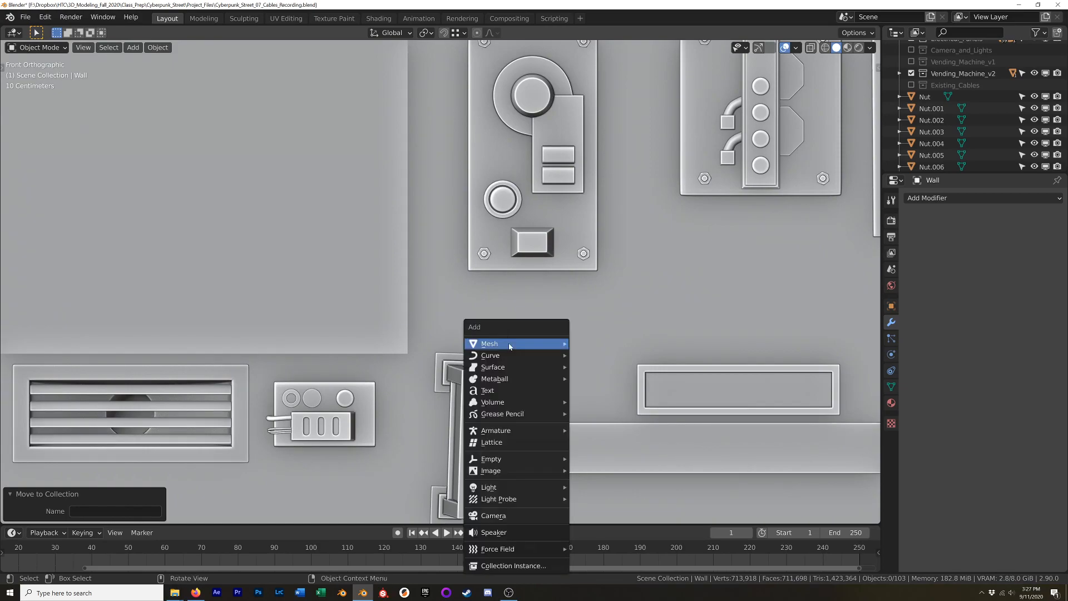
mouse_move(510, 346)
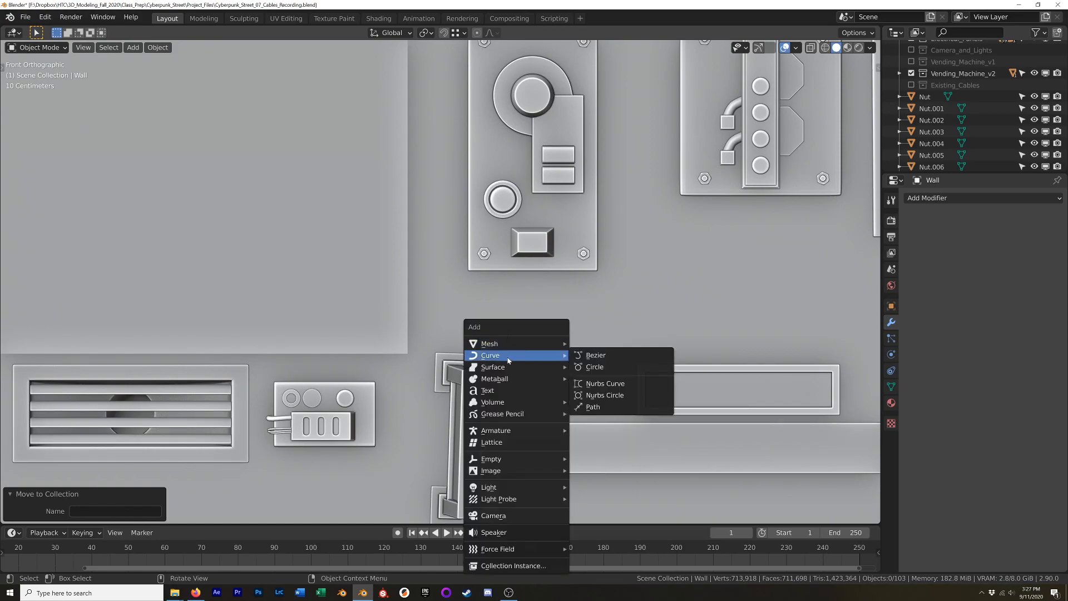
left_click(616, 356)
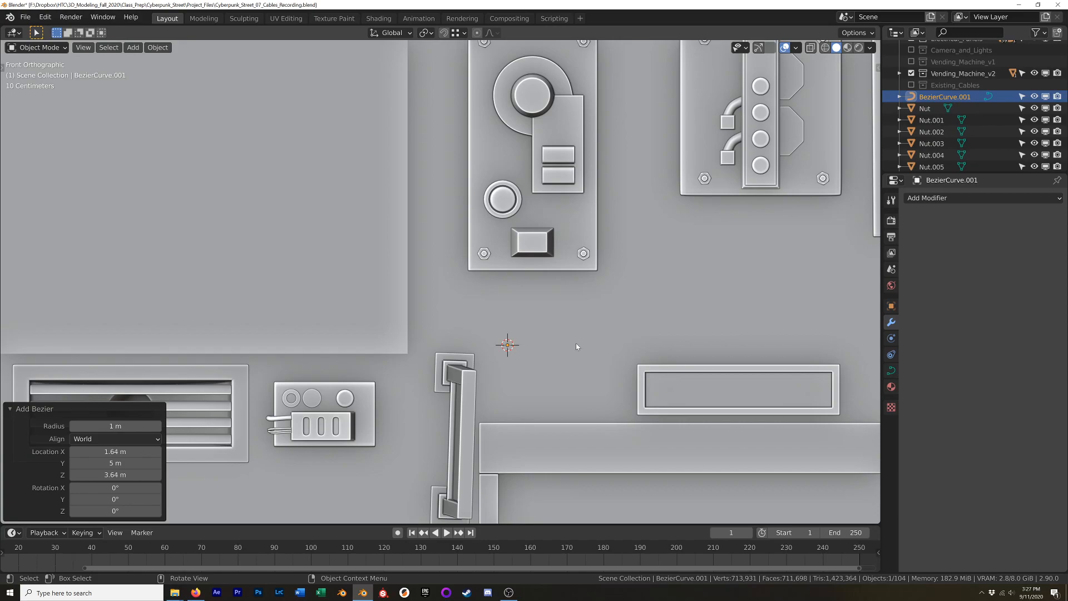
- Move the new Bezier curve about -0.93 m along Y, out in front of the wall, using wireframe display
key("shift+z")
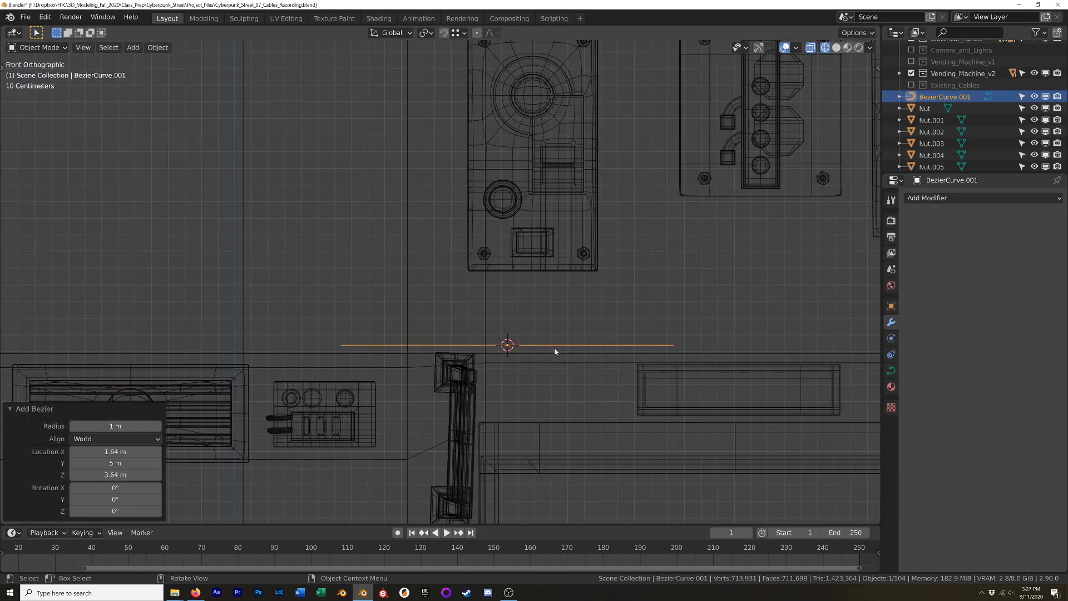
key("Tab")
middle_click_drag(526, 298, 500, 356)
scroll(522, 355, "up", 8)
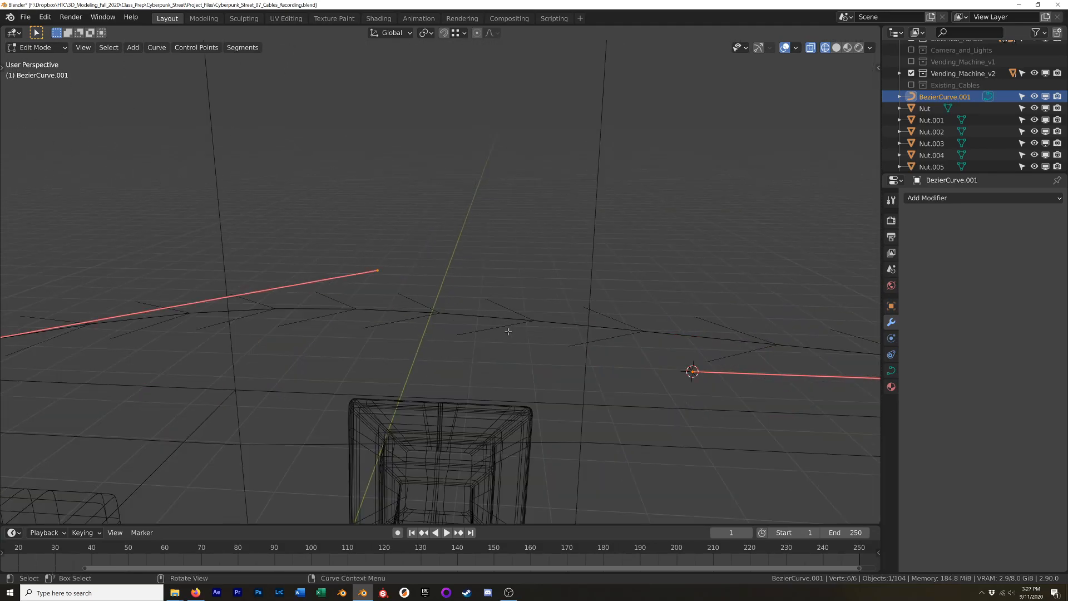
scroll(523, 375, "down", 5)
mouse_move(522, 374)
middle_mouse_down()
mouse_move(500, 375)
mouse_move(543, 375)
middle_mouse_up()
key("Tab")
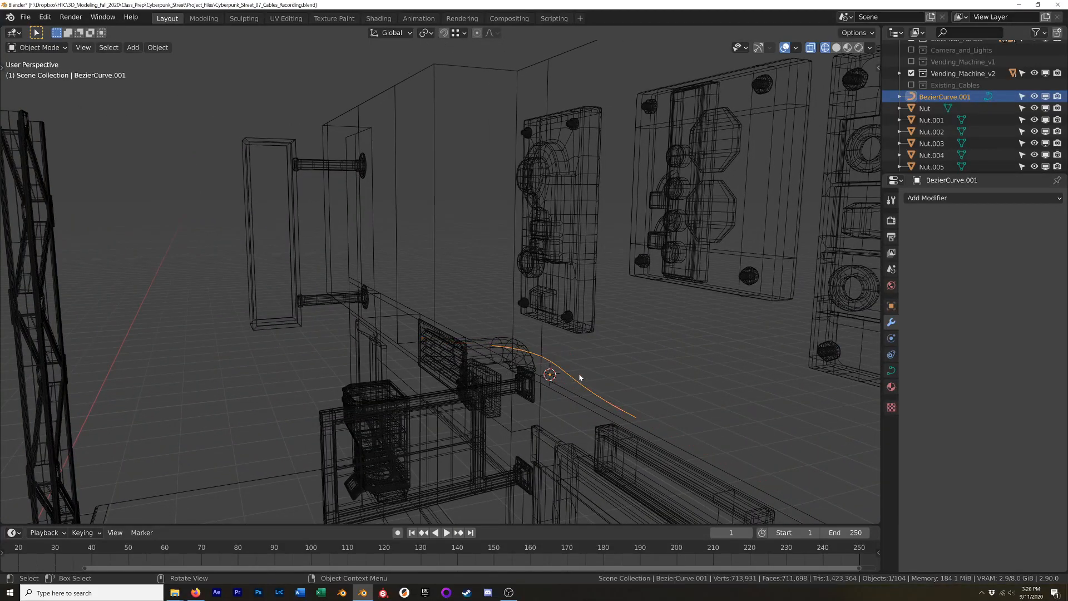
key("g")
key("y")
left_click(470, 405)
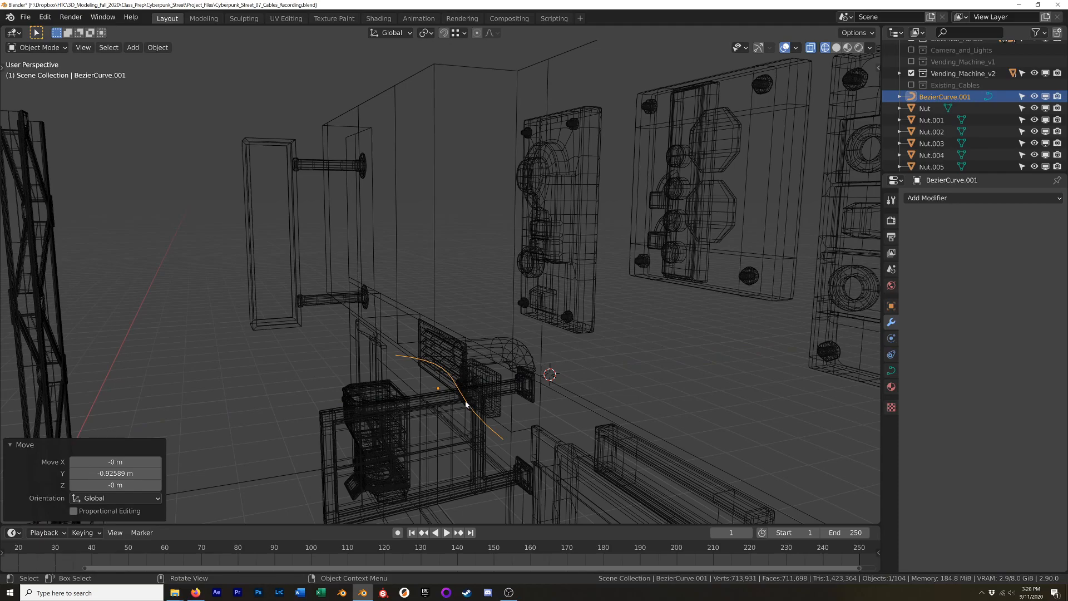
key("shift+z")
mouse_move(645, 377)
middle_mouse_down()
mouse_move(638, 349)
mouse_move(622, 370)
middle_mouse_up()
scroll(622, 371, "up", 5)
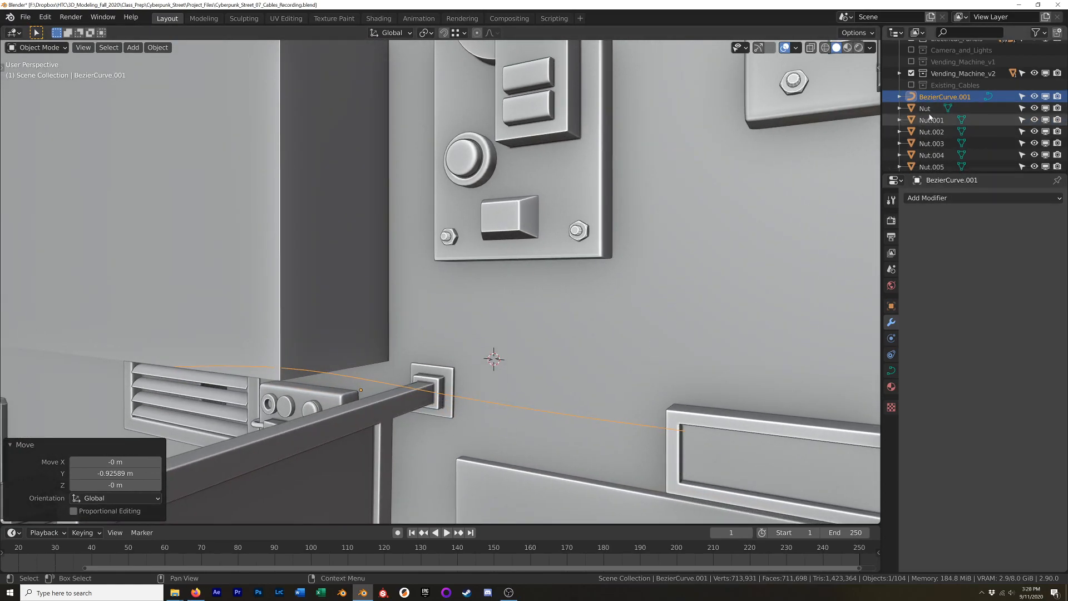
- Rename the new Bezier curve as Cable_Plain_Curve
double_click(940, 96)
type("Cable_Cur")
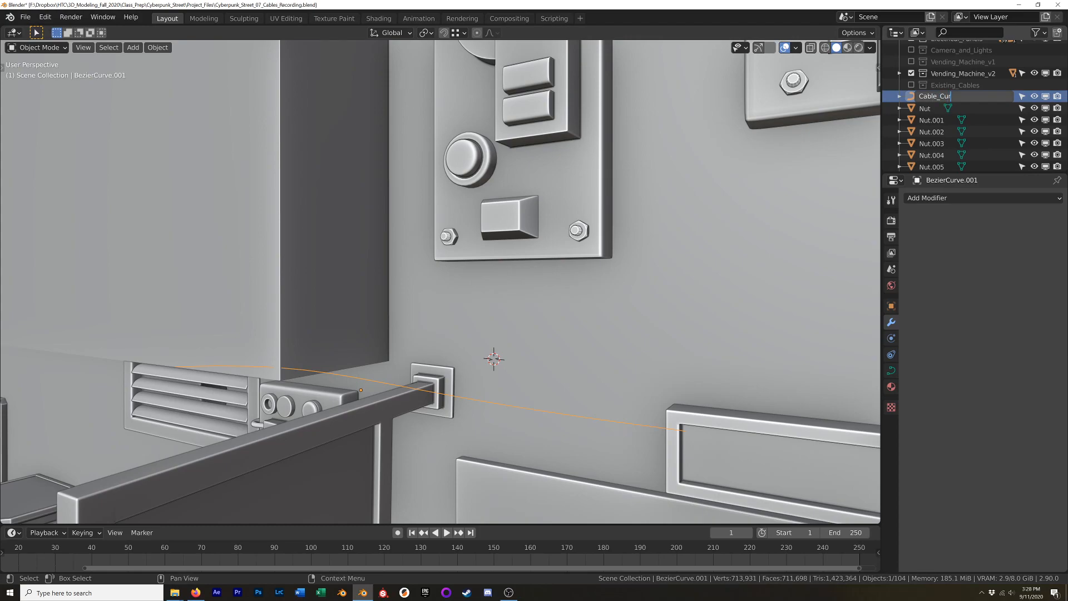
type("ve")
type("_")
type("Plain")
key("Return")
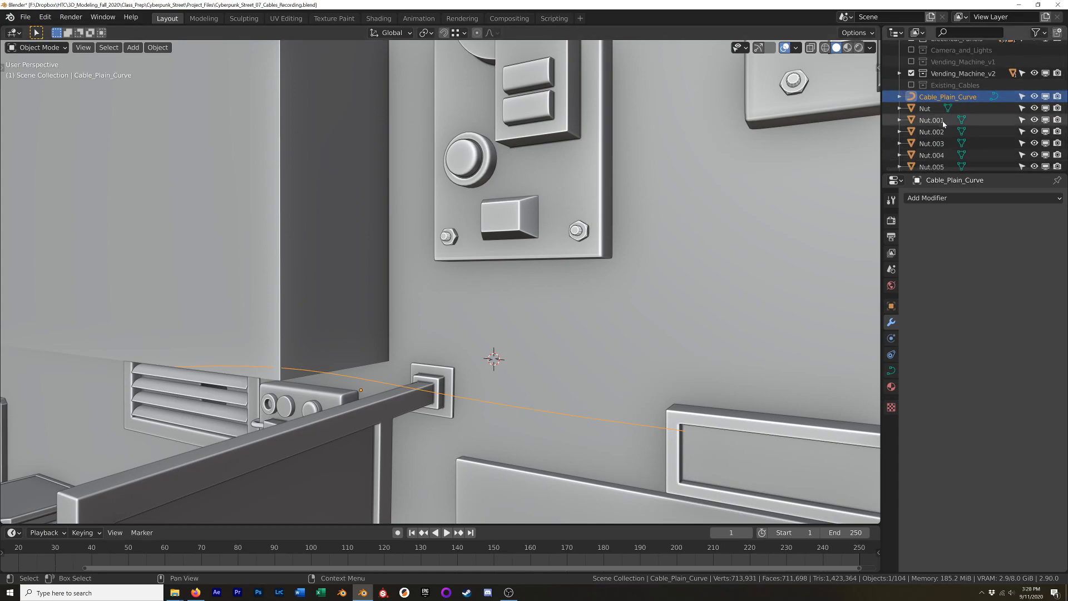
- Move all the loose nuts, from Nut to Nut.011, into the Electrical_Panels collection
left_click(929, 111)
scroll(930, 114, "down", 5)
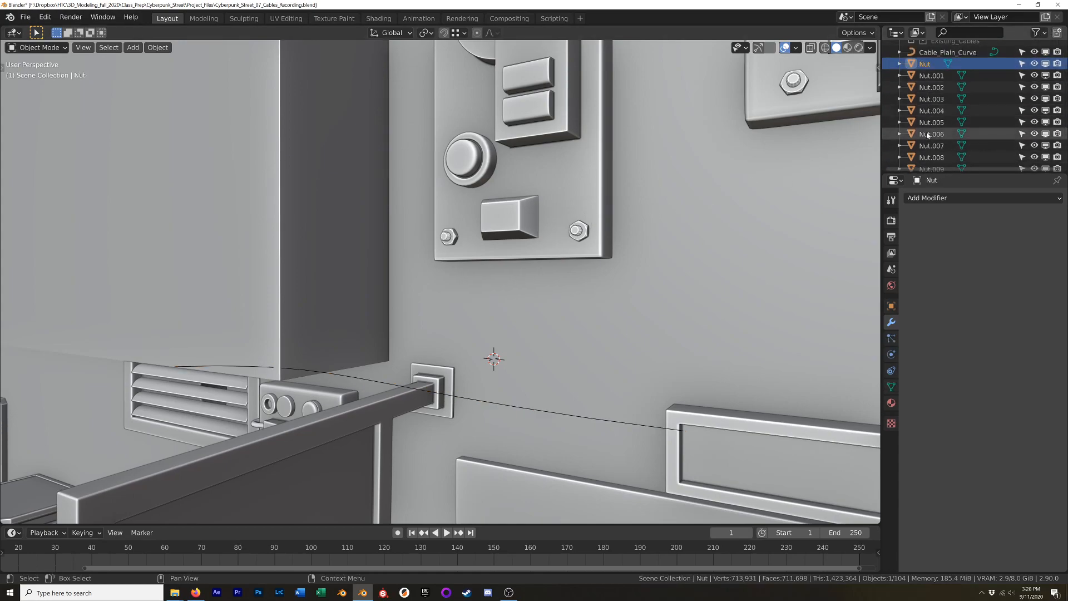
left_click(931, 161, "shift")
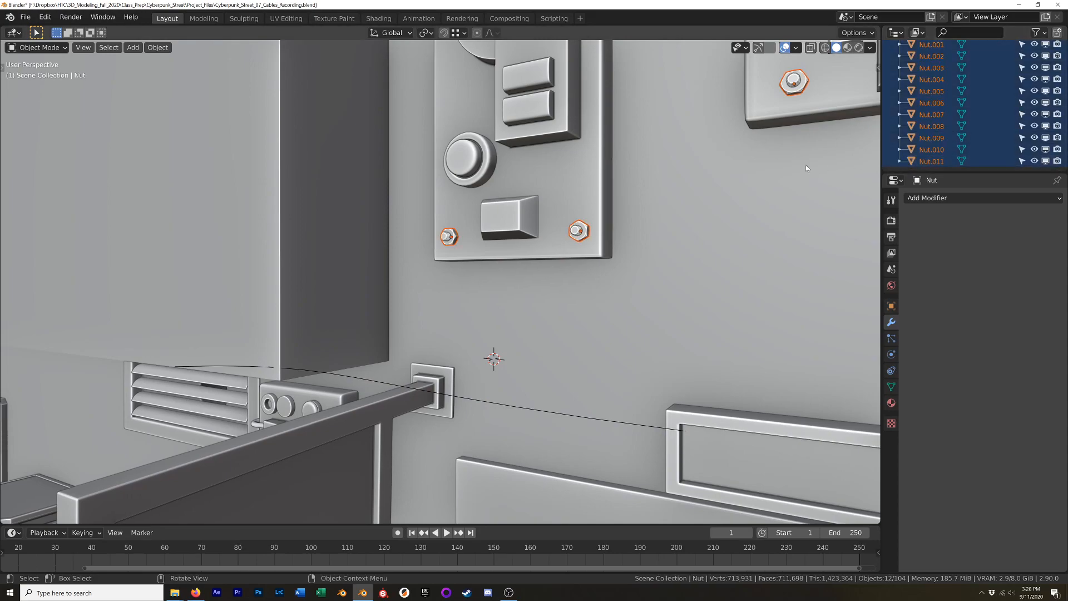
key("m")
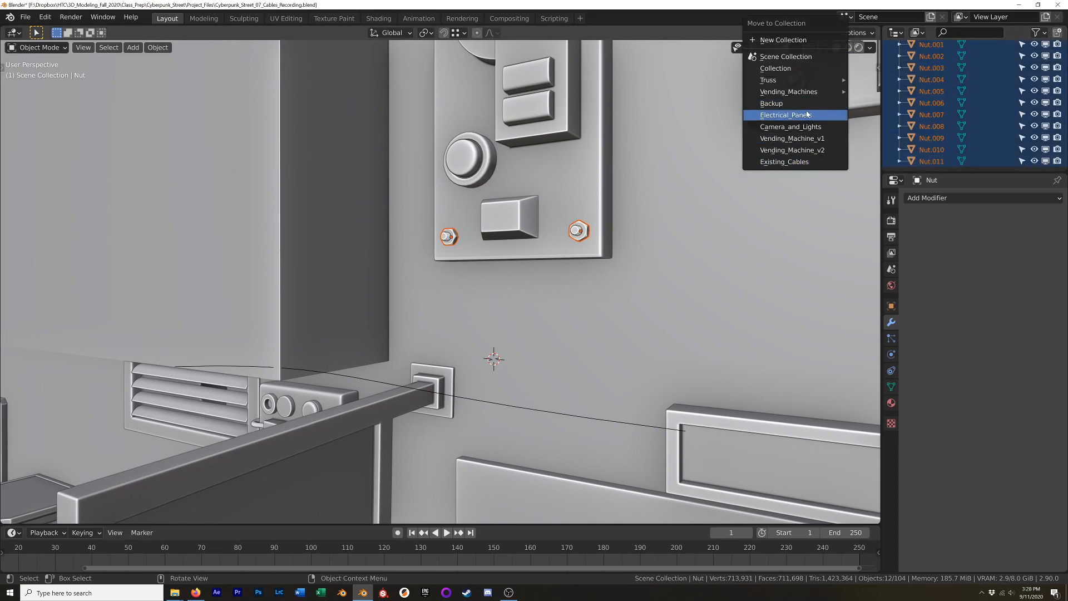
left_click(787, 115)
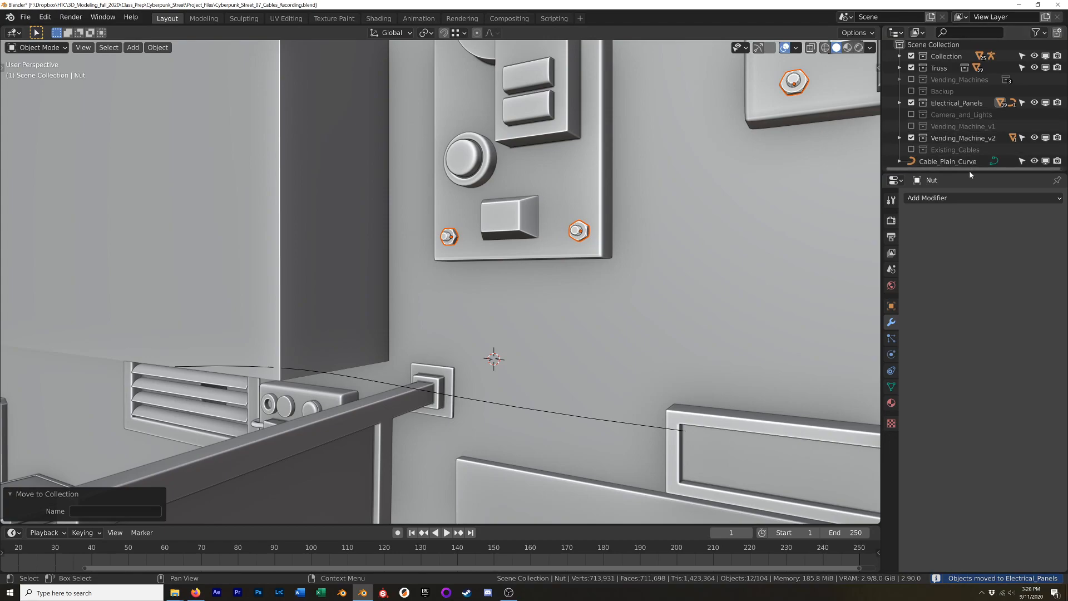
- Give Cable_Plain_Curve a round bevel 0.07 m deep, resetting its trial extrude of 0.04 m to 0 m
left_click_drag(954, 171, 918, 201)
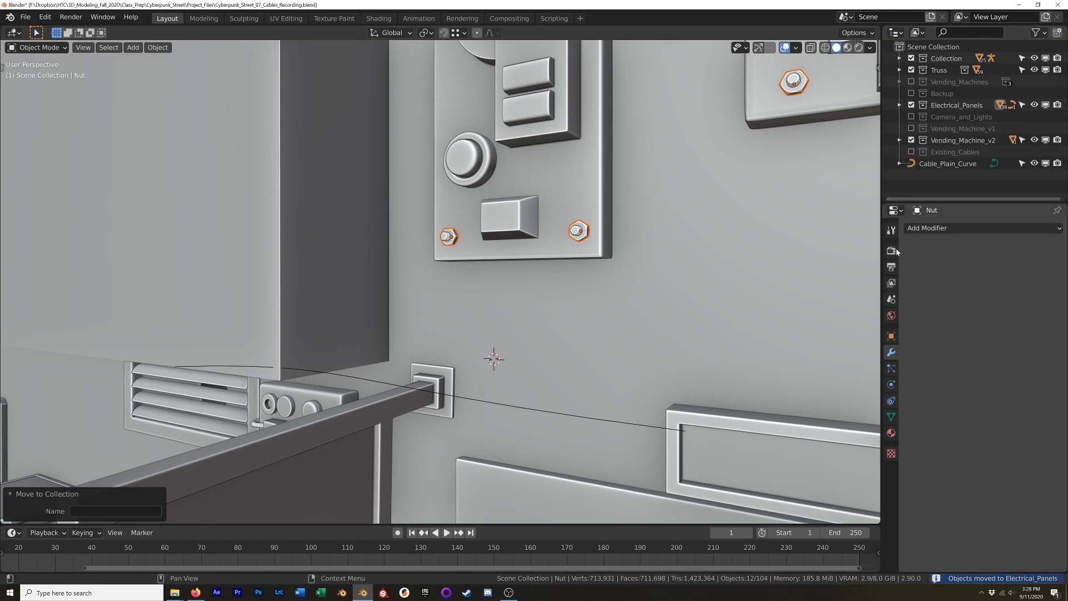
left_click(602, 420)
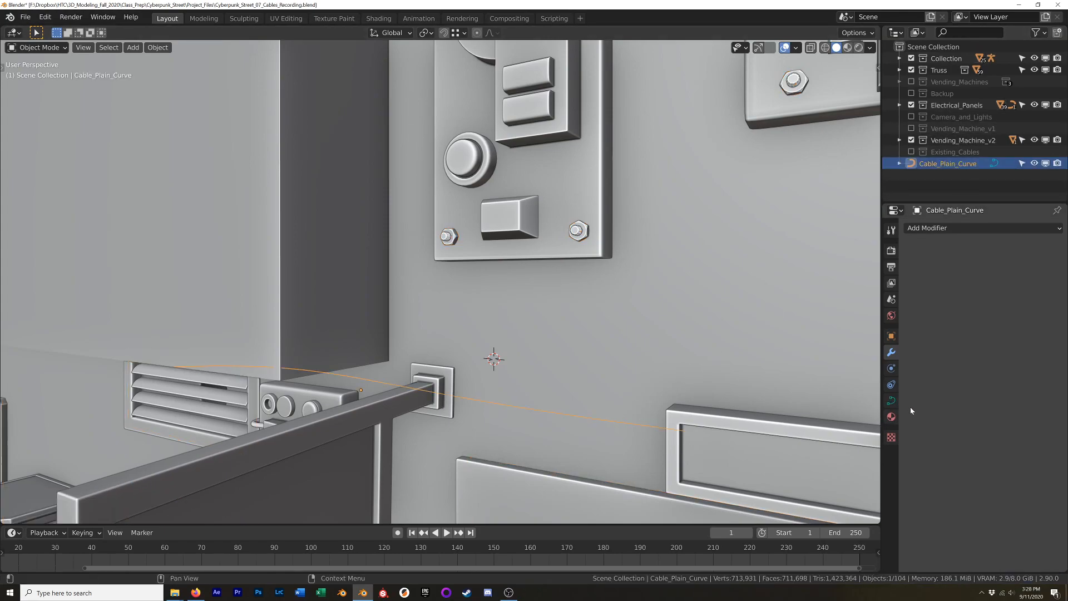
left_click(892, 400)
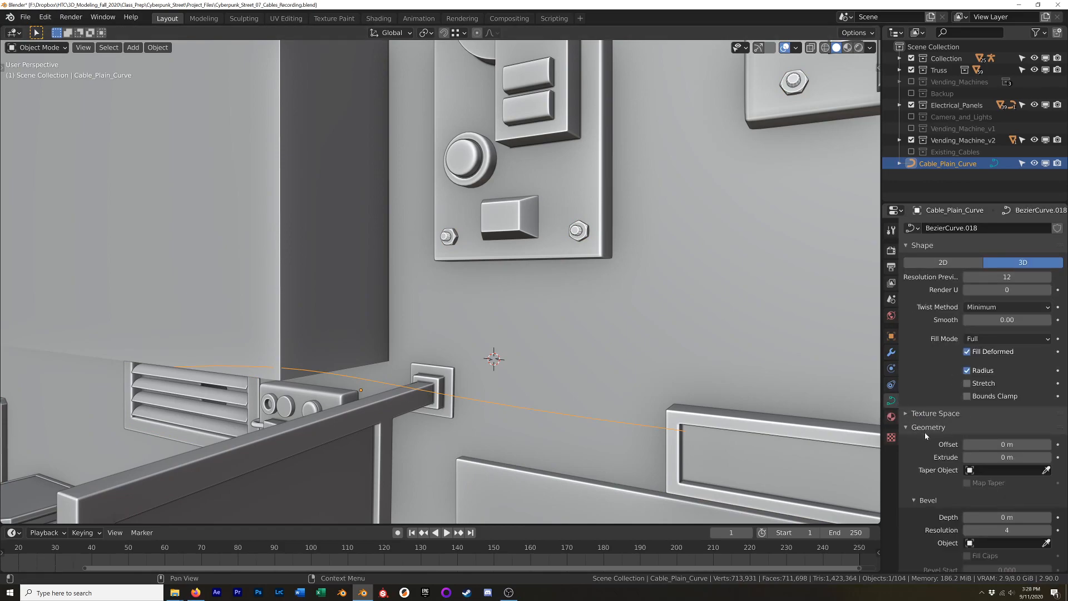
scroll(924, 436, "down", 2)
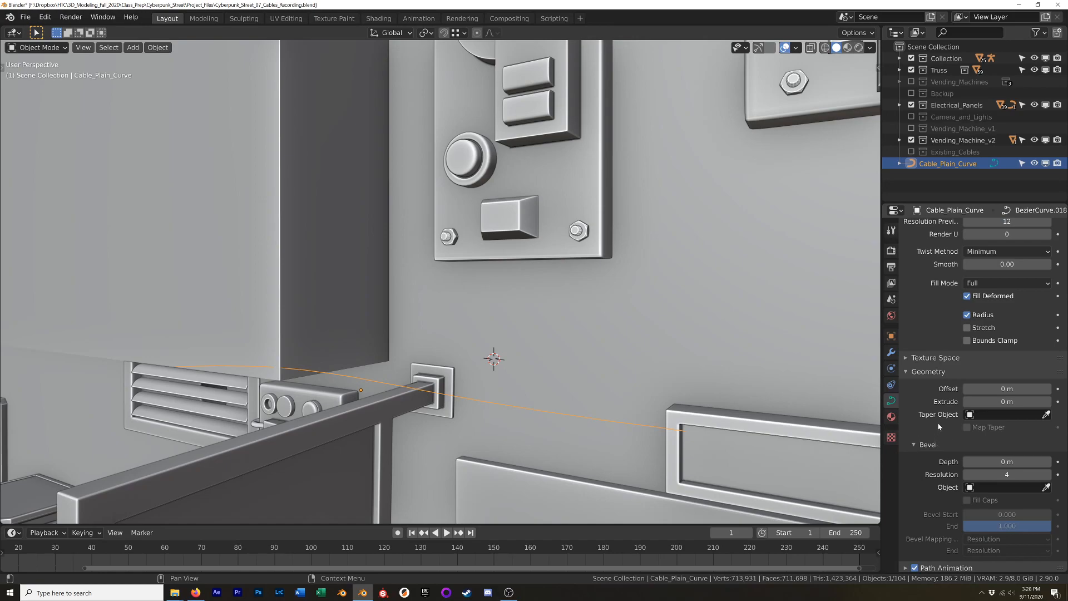
mouse_move(993, 401)
left_mouse_down()
mouse_move(1029, 401)
mouse_move(1010, 402)
left_mouse_up()
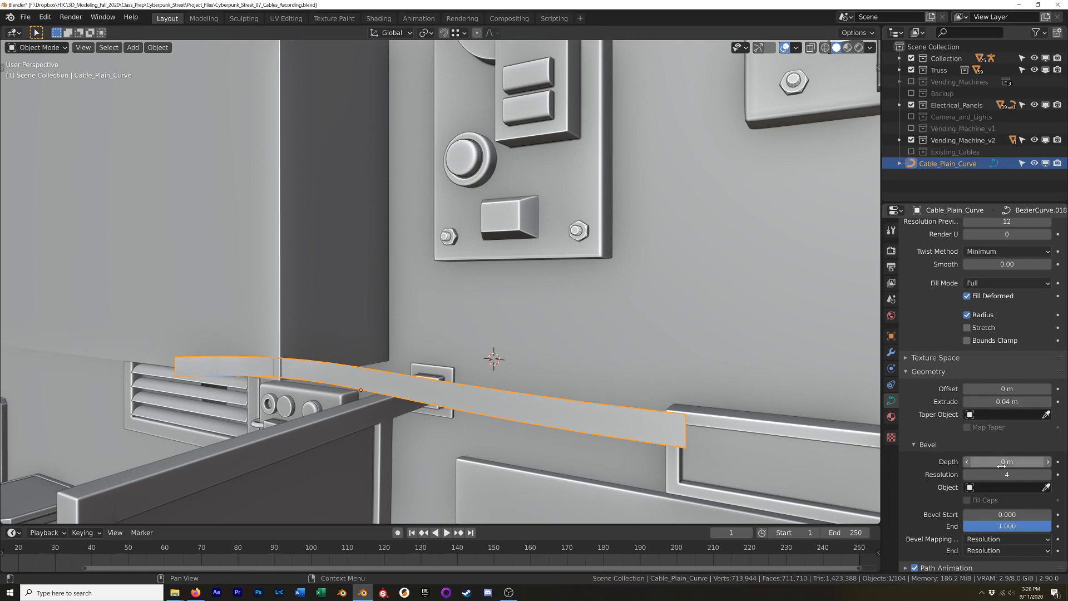
mouse_move(1009, 462)
left_mouse_down()
mouse_move(1025, 462)
mouse_move(1009, 462)
left_mouse_up()
key("BackSpace")
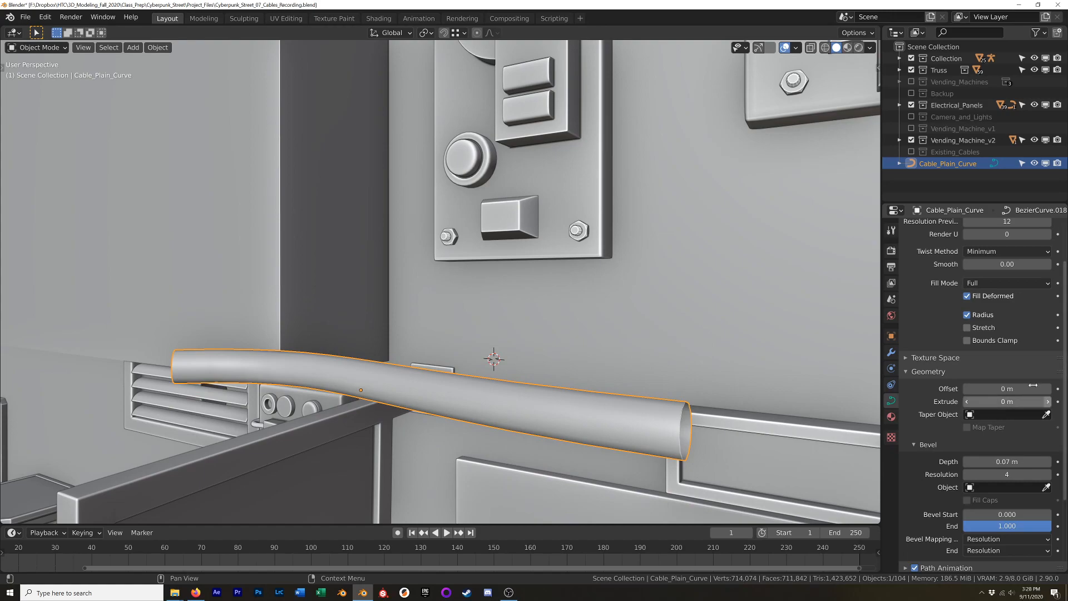
- Increase the bevel depth of Cable_Plain_Curve to 0.09 m
middle_click_drag(740, 412, 651, 373)
left_click(1007, 461)
type("0.02")
key("Return")
mouse_move(1006, 461)
left_mouse_down()
mouse_move(1038, 461)
mouse_move(1015, 461)
mouse_move(1035, 461)
mouse_move(1018, 474)
left_mouse_up()
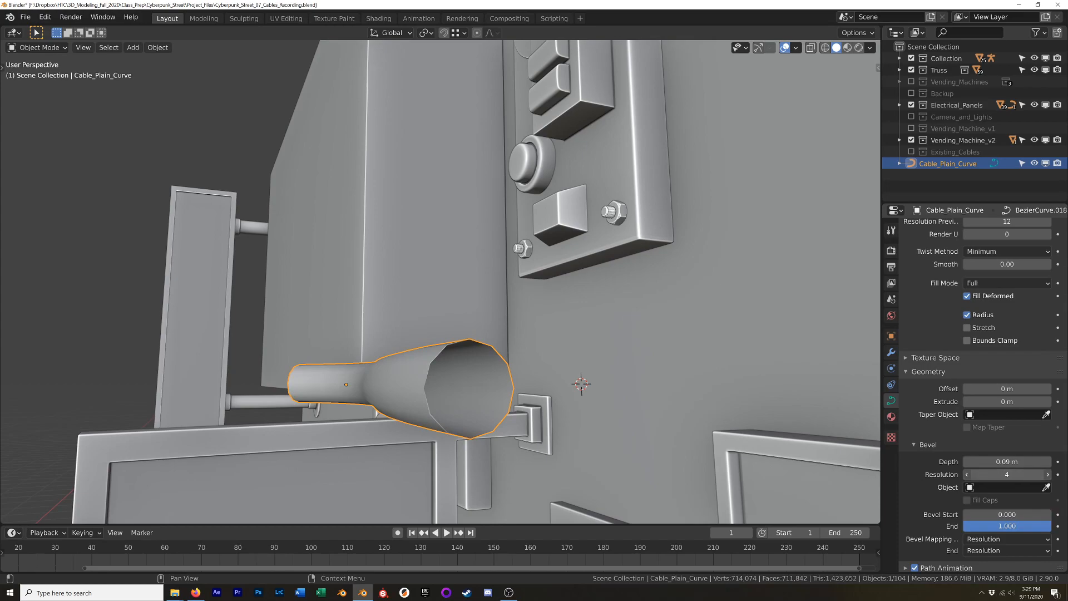
- Try a bevel resolution of 2 on the cable and restore it to 4
left_click(1007, 475)
type("4")
key("Return")
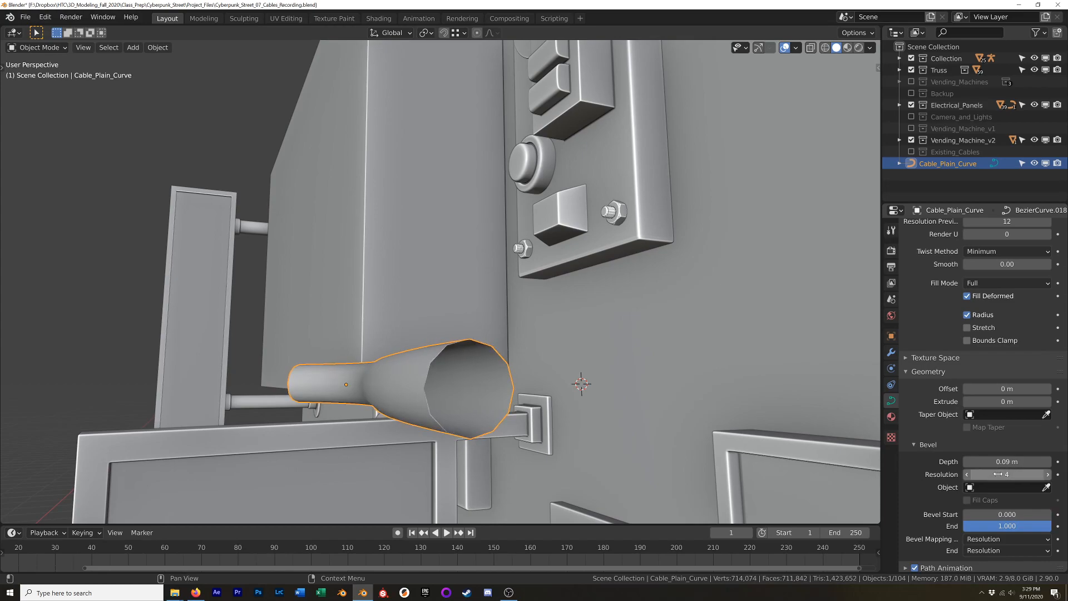
left_click(967, 474)
left_click(967, 474)
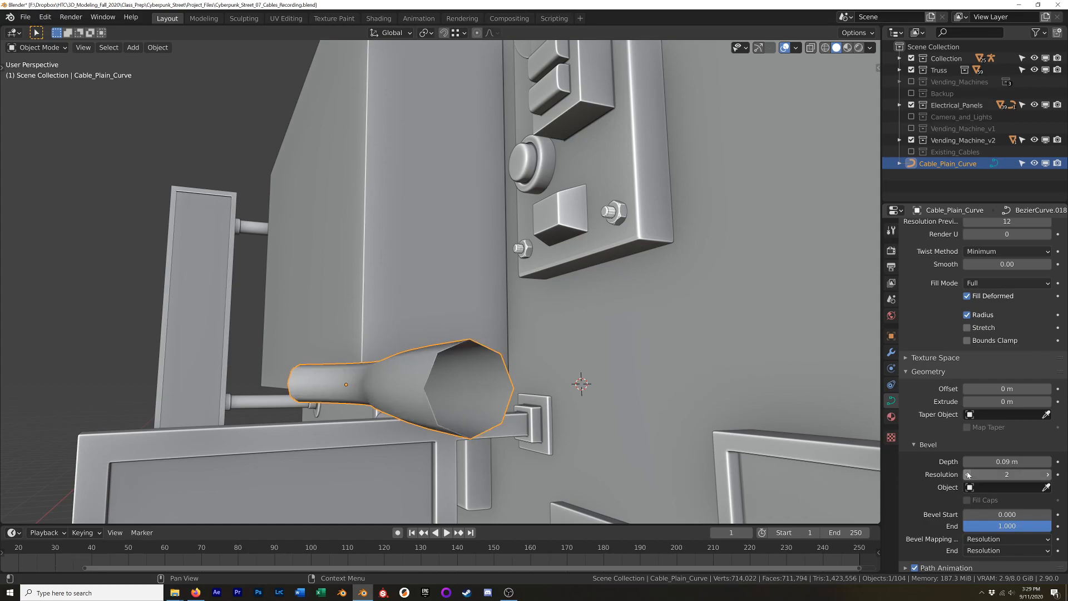
left_click(1048, 474)
left_click(1048, 474)
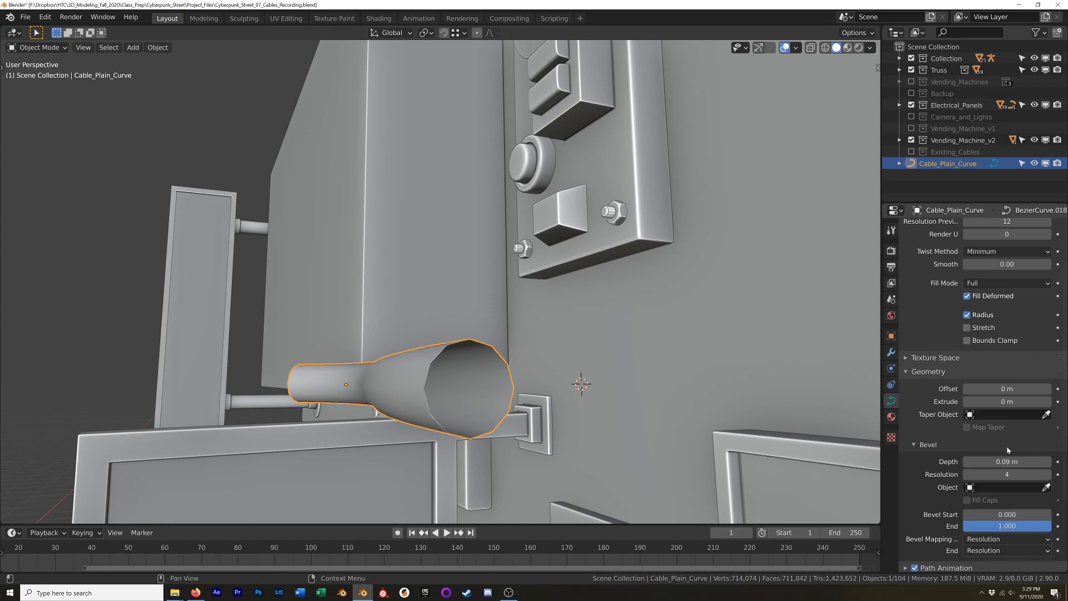
- Keep the cable's extrude at 0 m and reduce its bevel depth to 0.017 m
mouse_move(996, 401)
left_mouse_down()
mouse_move(1034, 401)
mouse_move(996, 401)
left_mouse_up()
left_click(995, 401)
type("0")
key("Return")
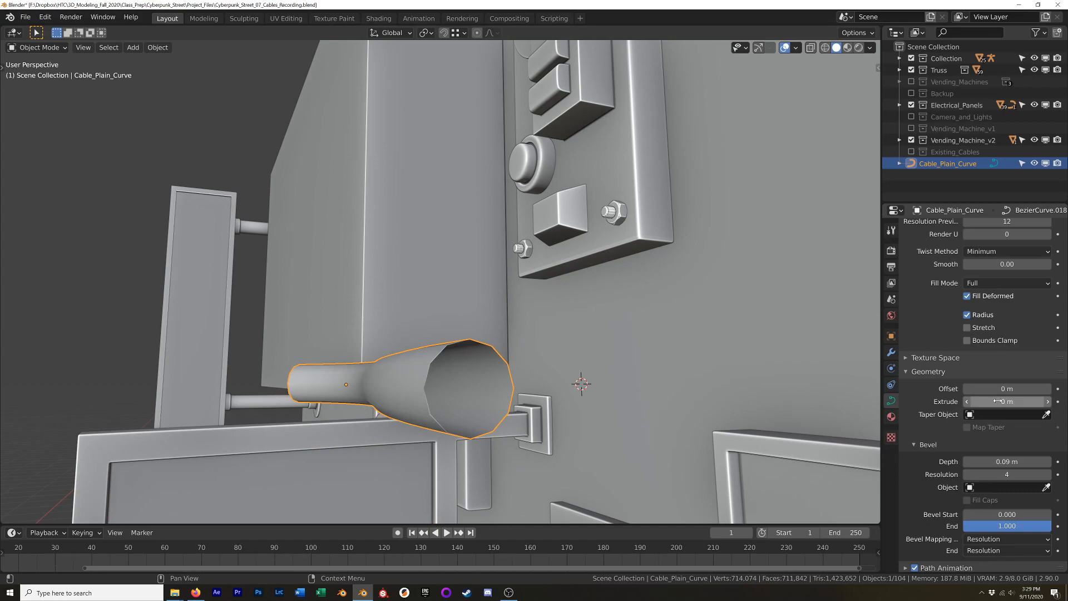
middle_click_drag(578, 384, 588, 410)
left_click_drag(1006, 461, 969, 461)
- Edit the curve in front view and move its left end point to the right side of the slotted box beside the vent
middle_click_drag(534, 403, 564, 418)
key("Tab")
middle_click_drag(465, 432, 622, 405, "shift")
key("KP_1")
scroll(407, 266, "up", 5)
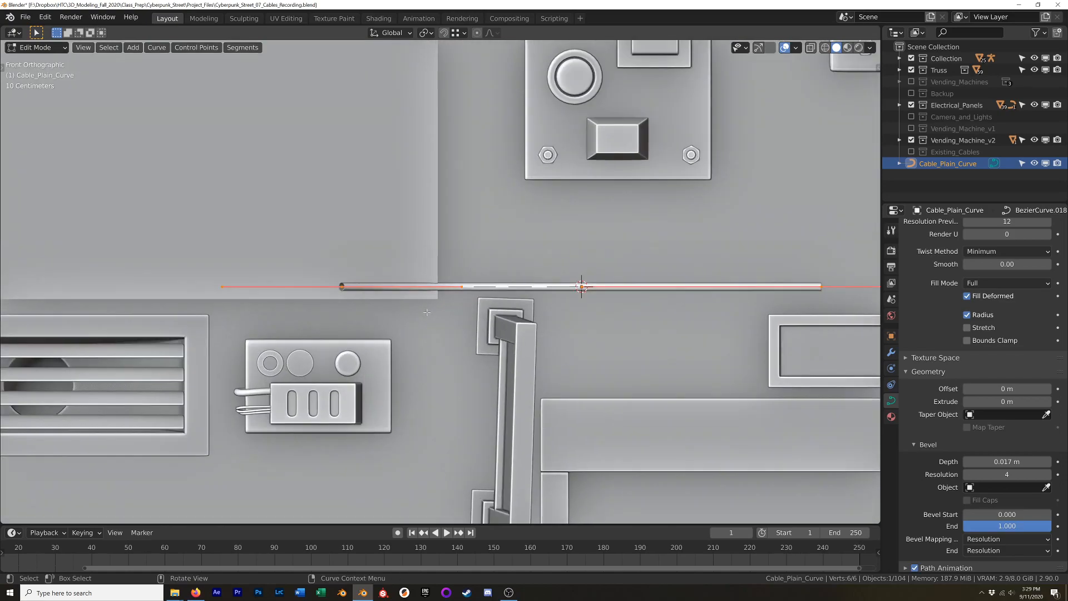
left_click_drag(302, 224, 224, 342)
middle_click_drag(238, 325, 245, 260, "shift")
key("g")
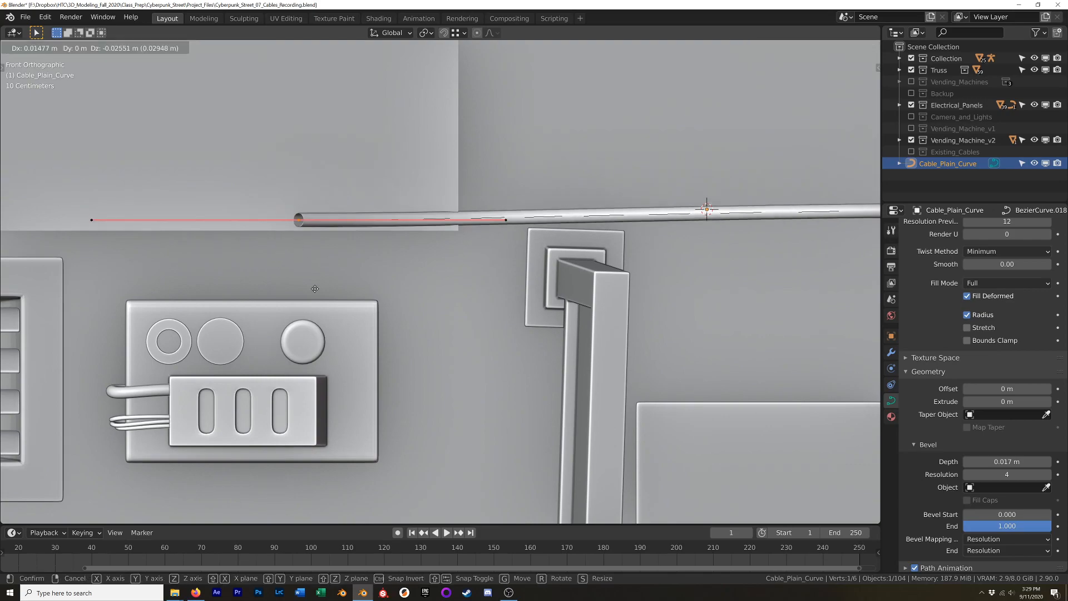
left_click(511, 359)
- Move the curve's right end point about -0.57 m in X and 0.28 m in Z, and rotate it about -89.4° to vertical
scroll(513, 358, "down", 3)
middle_click_drag(514, 358, 365, 388, "shift")
left_click_drag(736, 279, 686, 346)
key("g")
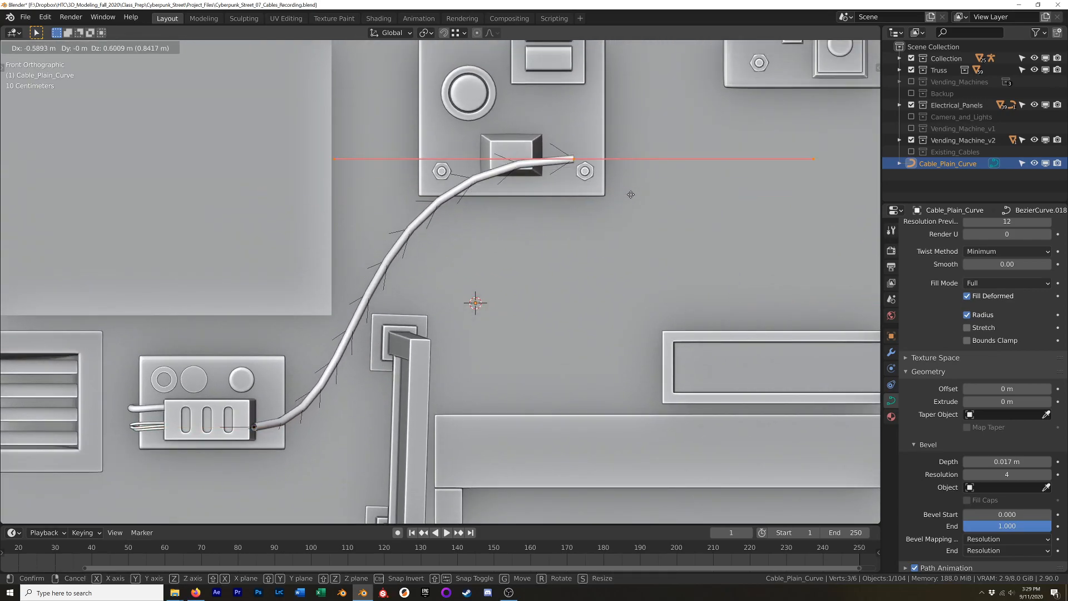
left_click(637, 265)
key("r")
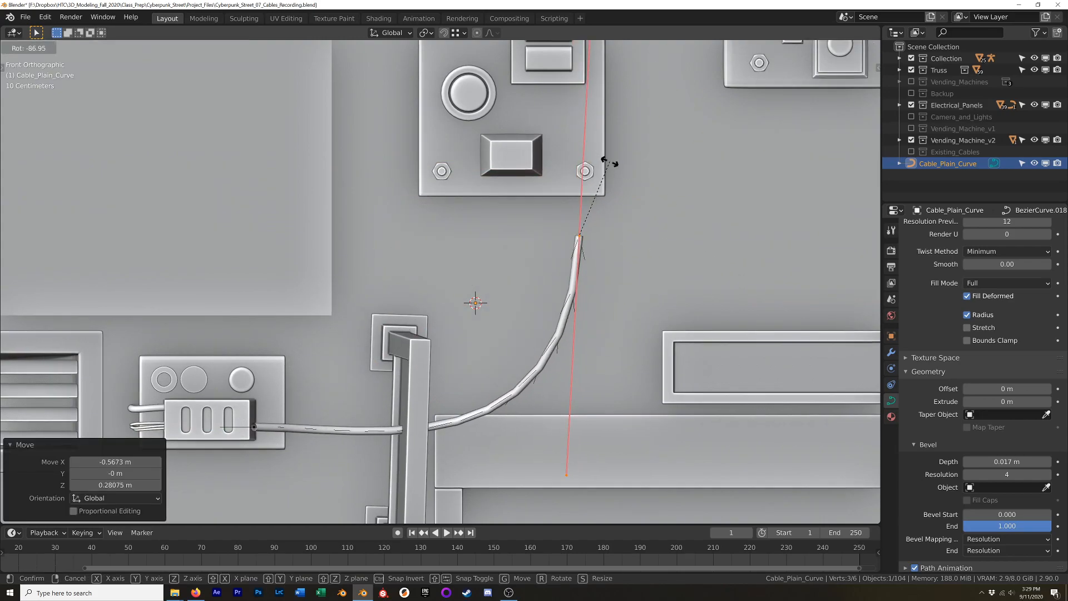
left_click(605, 160)
- Move the upper end point in front view to the underside of the two-switch housing on the leftmost electrical panel
middle_click_drag(608, 158, 623, 207, "shift")
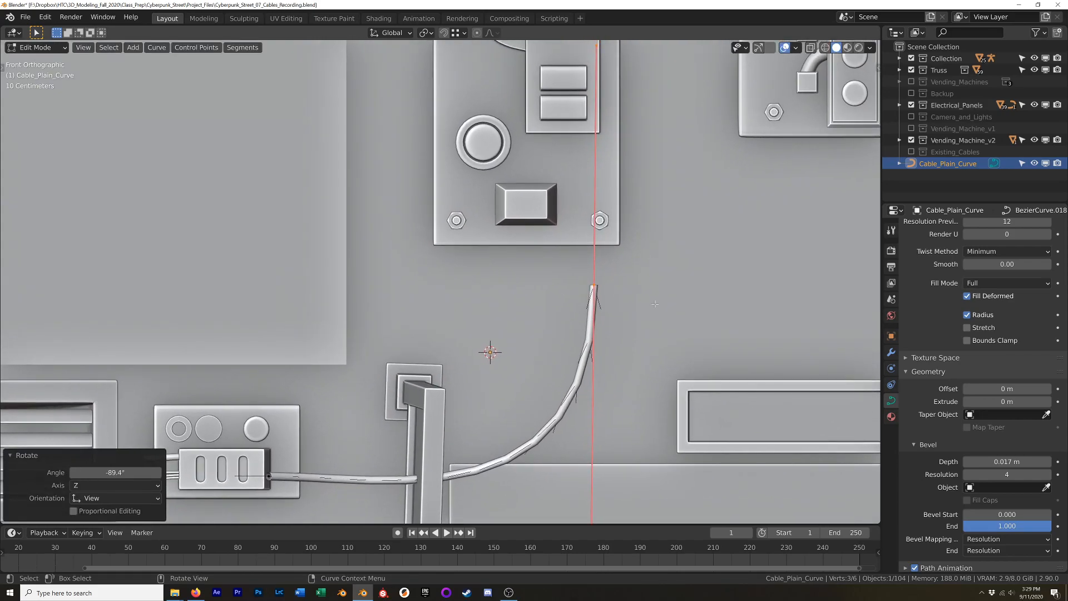
key("g")
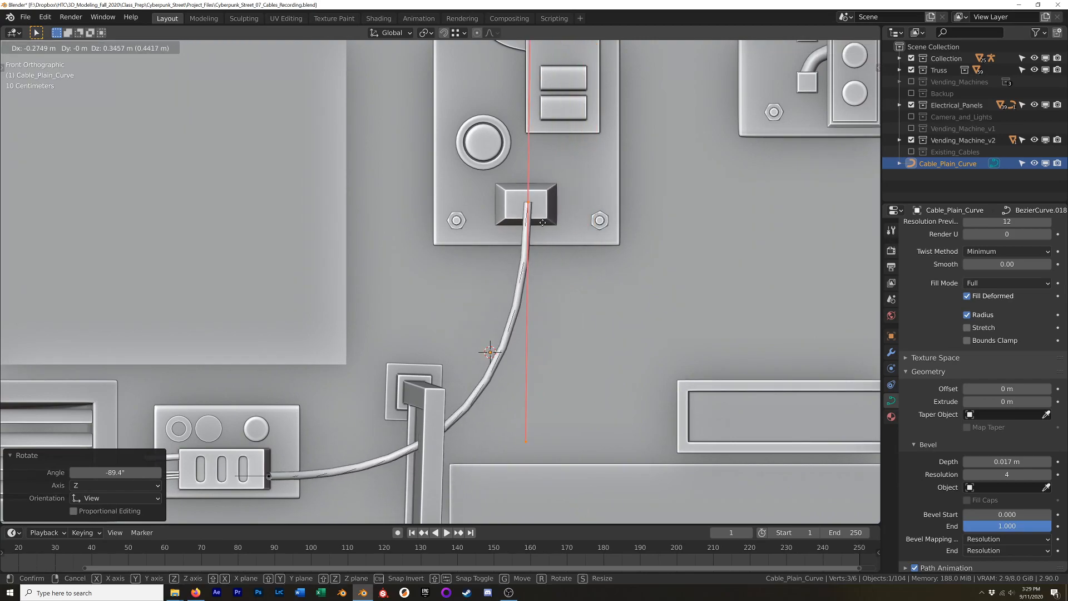
middle_click_drag(582, 236, 617, 229)
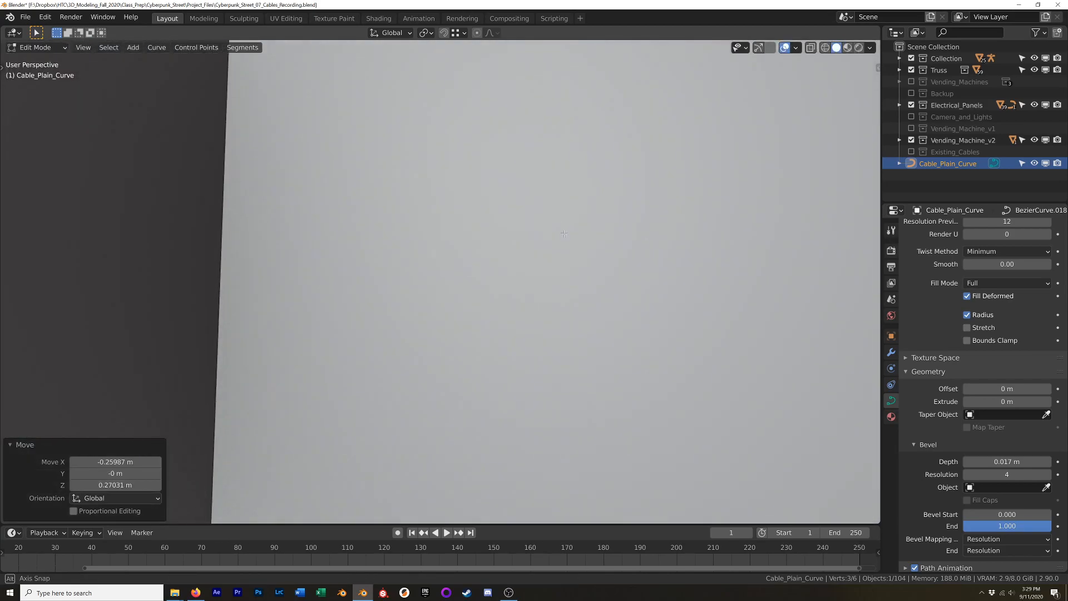
scroll(628, 228, "down", 5)
middle_click_drag(784, 225, 548, 216)
key("KP_1")
left_click_drag(422, 296, 469, 260)
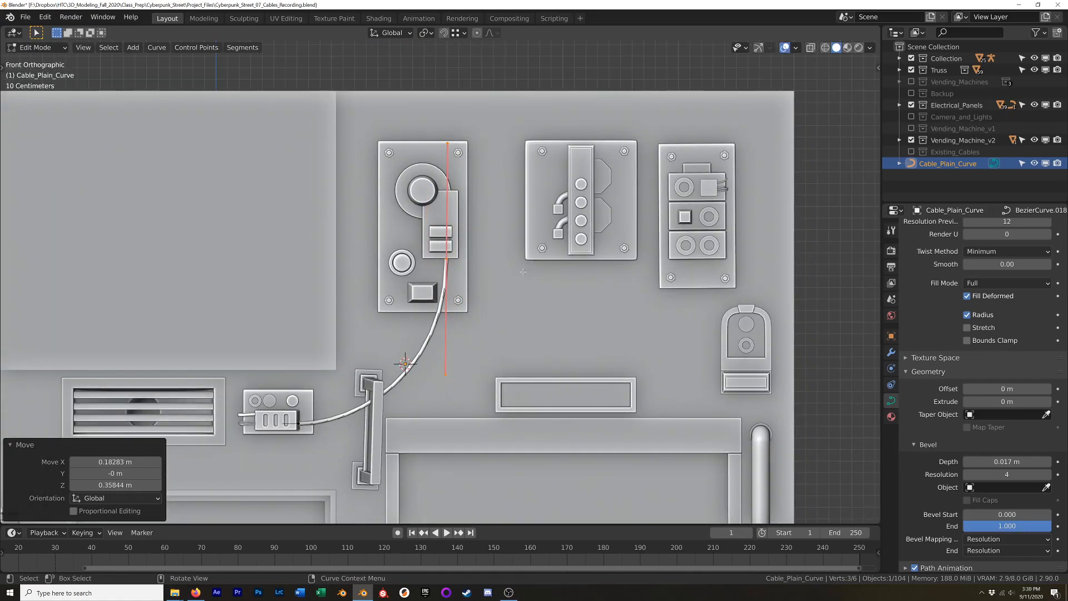
- Move the cable's upper end point about 0.74 m along Y, back to the switch housing on the wall
middle_click_drag(507, 295, 406, 306)
key("g")
key("y")
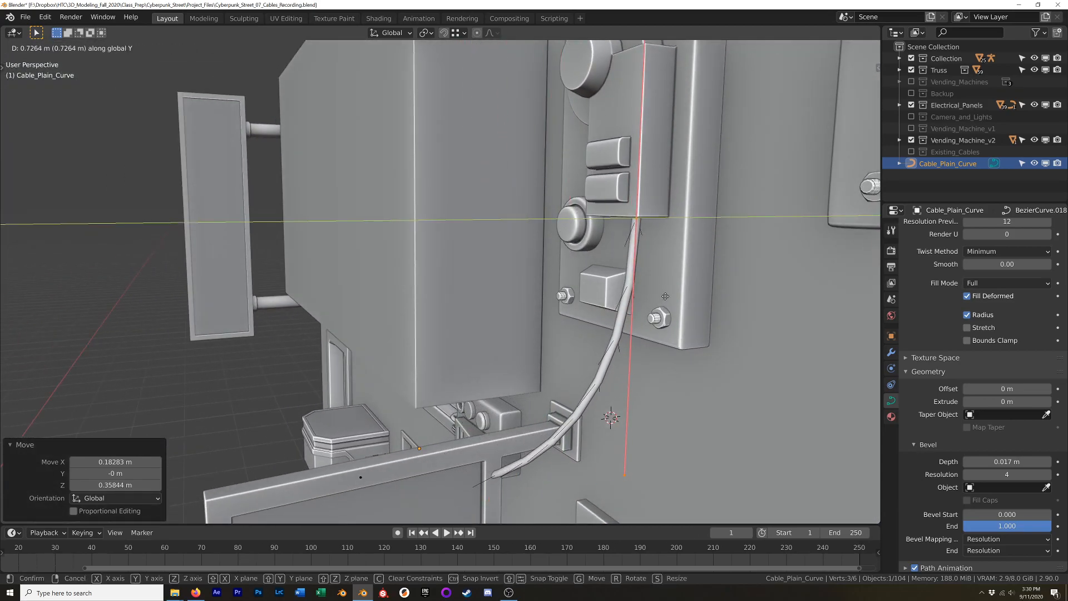
left_click(662, 226)
- Fine-tune the upper end point in the switch housing by about 0.019 m along Z and -0.01 m along Y
middle_click_drag(648, 220, 633, 248)
scroll(651, 215, "up", 9)
scroll(649, 217, "down", 4)
key("g")
key("z")
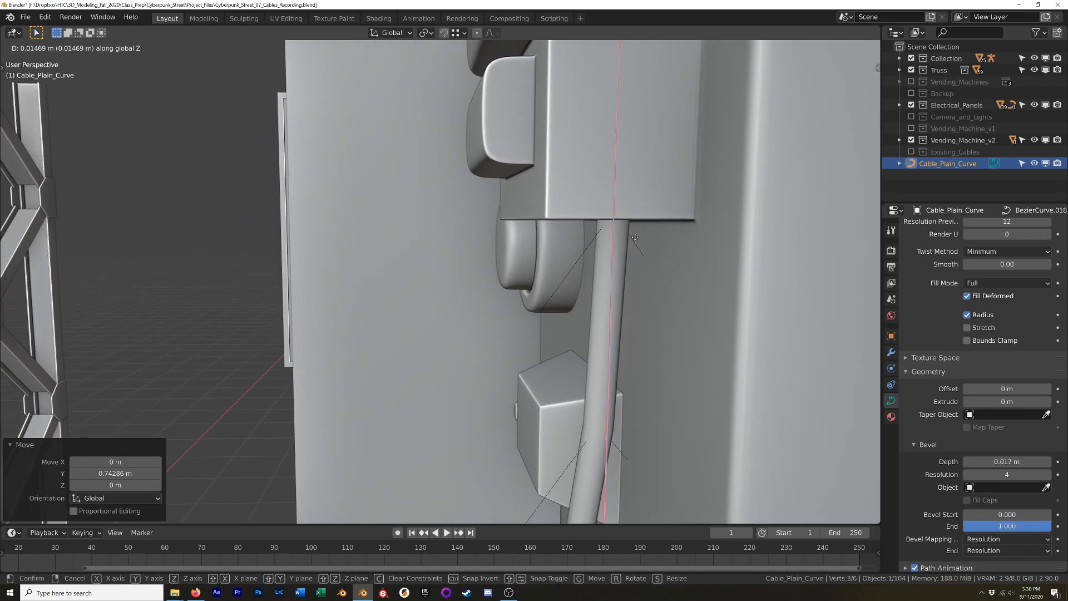
key("y")
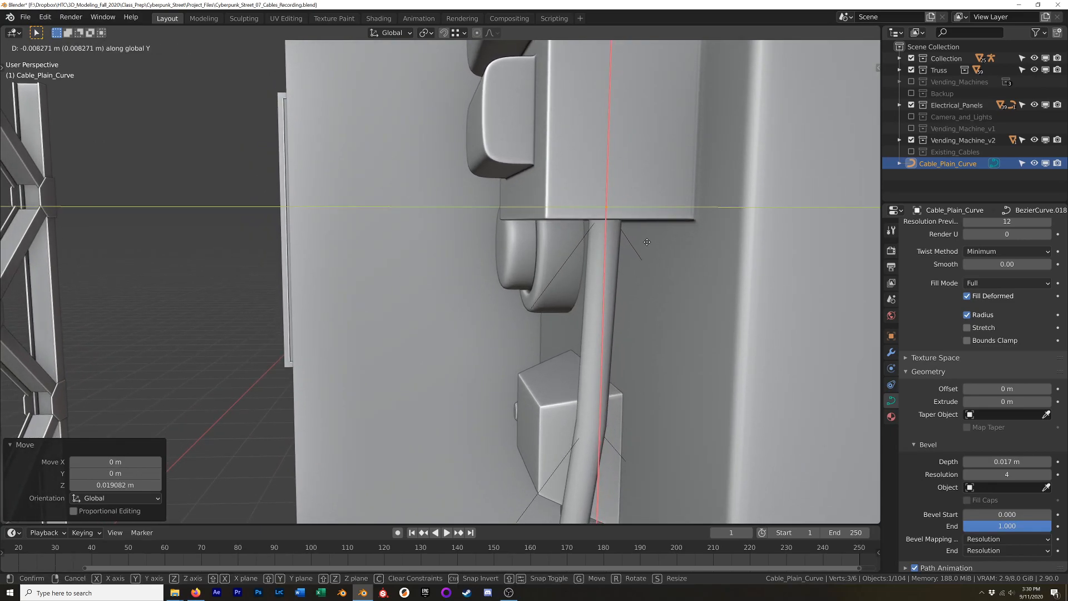
left_click(644, 243)
- Move the cable's lower end point about 0.745 m along Y, back to the slotted box beside the vent
scroll(644, 243, "down", 8)
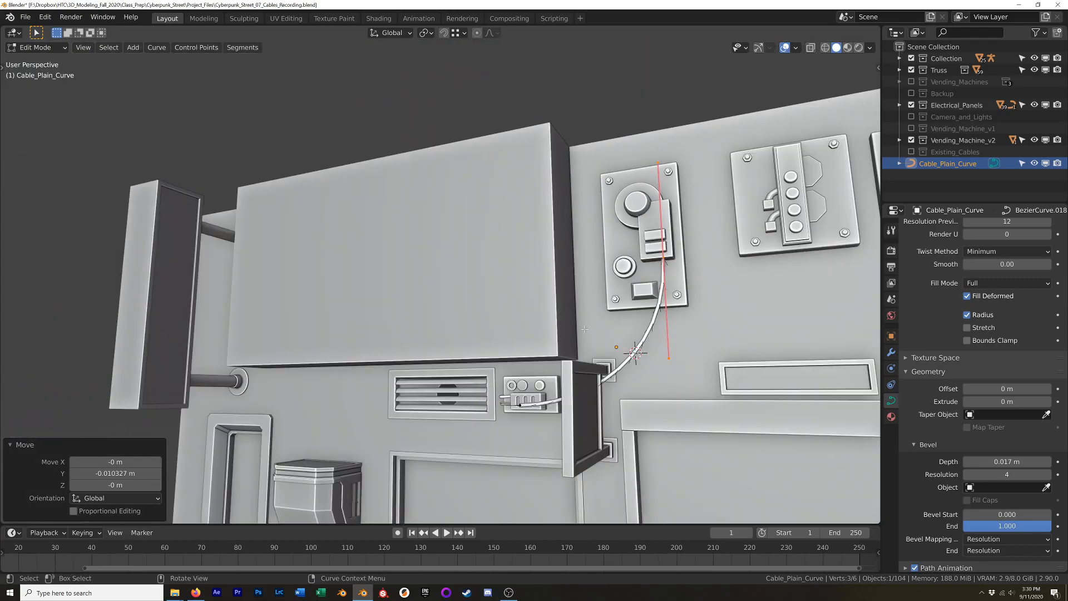
scroll(575, 376, "up", 10)
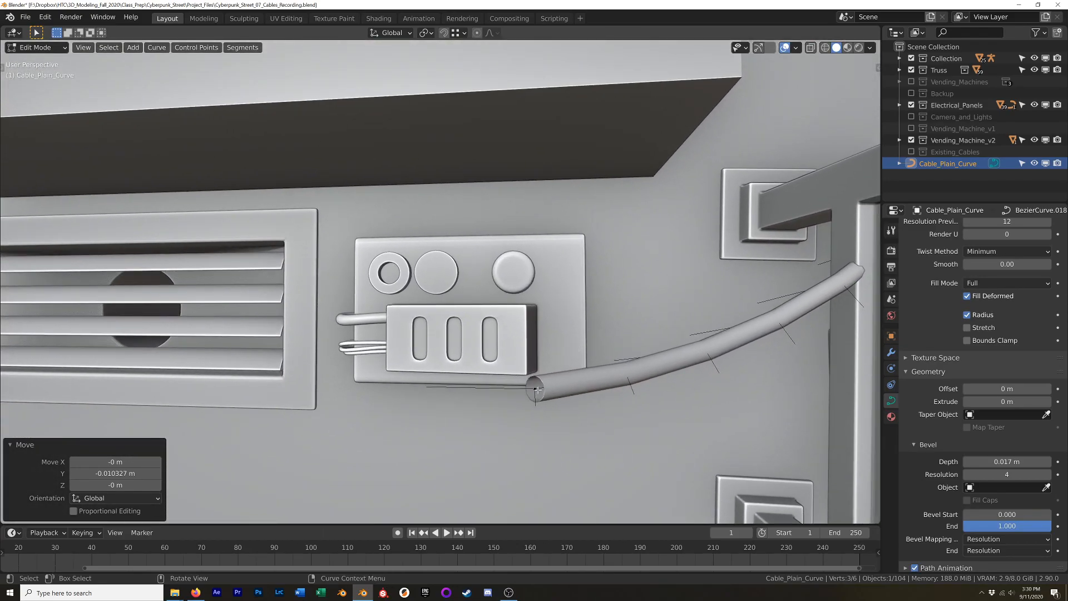
left_click(537, 390)
middle_click_drag(537, 390, 550, 409)
key("g")
key("y")
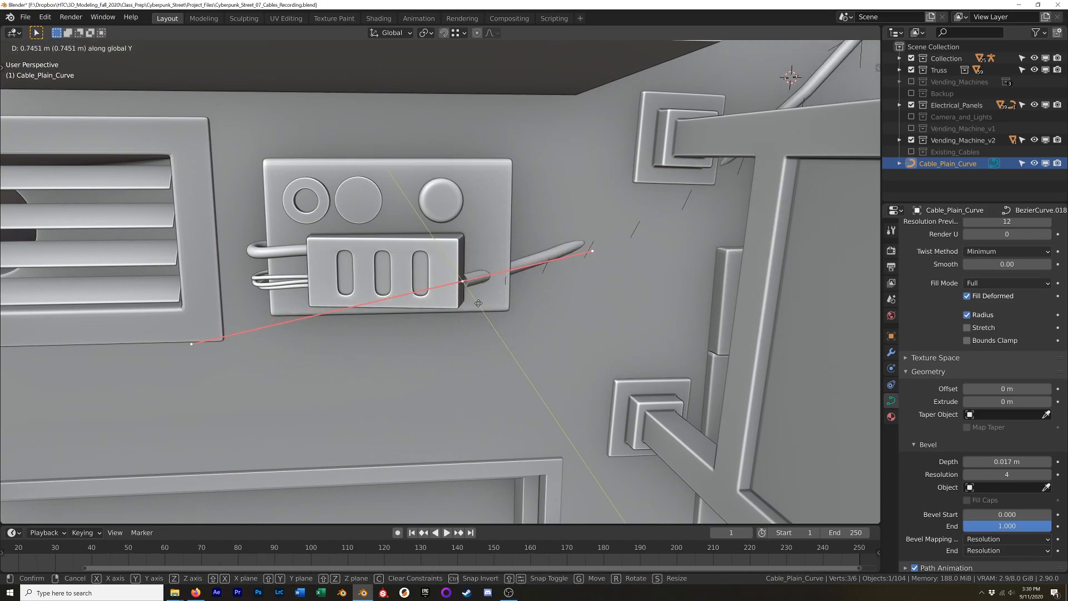
left_click(476, 296)
- Rotate the lower end point about -68.7° around Z and shift it about -0.038 m in X and -0.018 m in Y into the slotted box
middle_click_drag(477, 285, 568, 268)
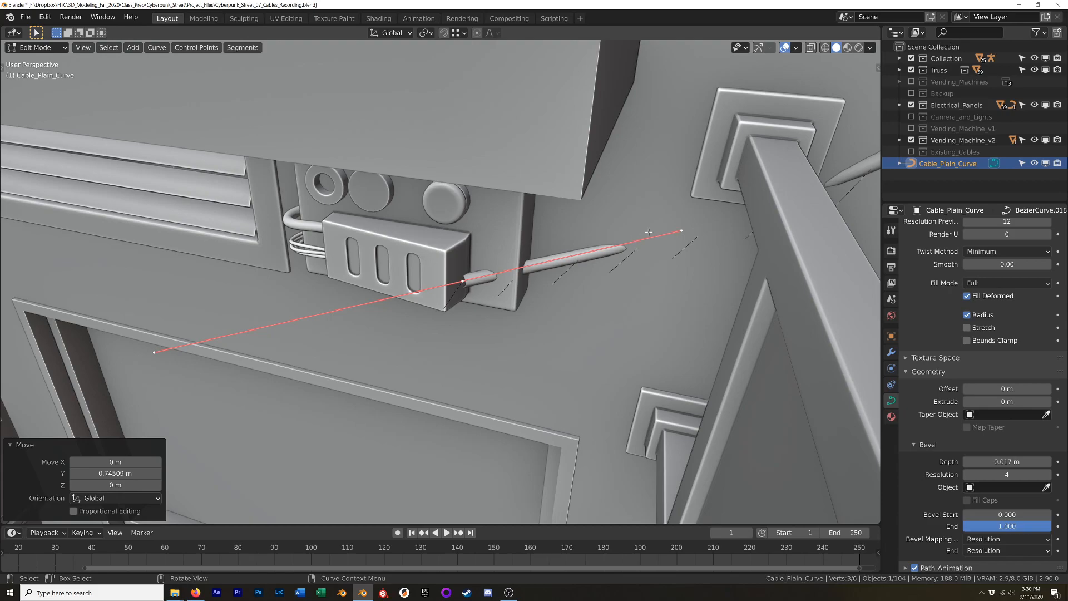
key("r")
key("z")
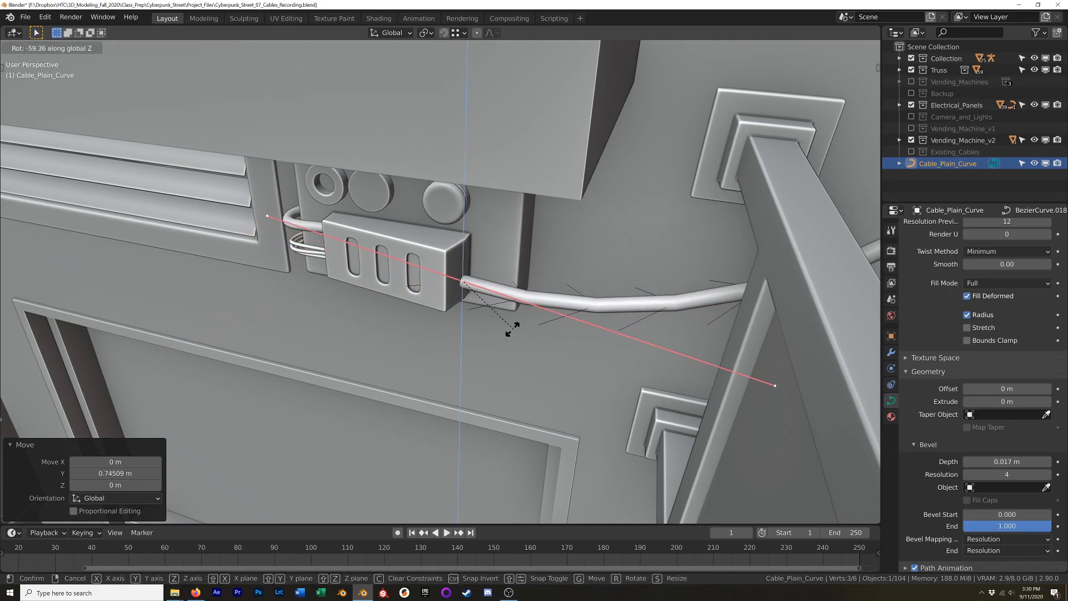
left_click(499, 329)
middle_click_drag(499, 329, 566, 260)
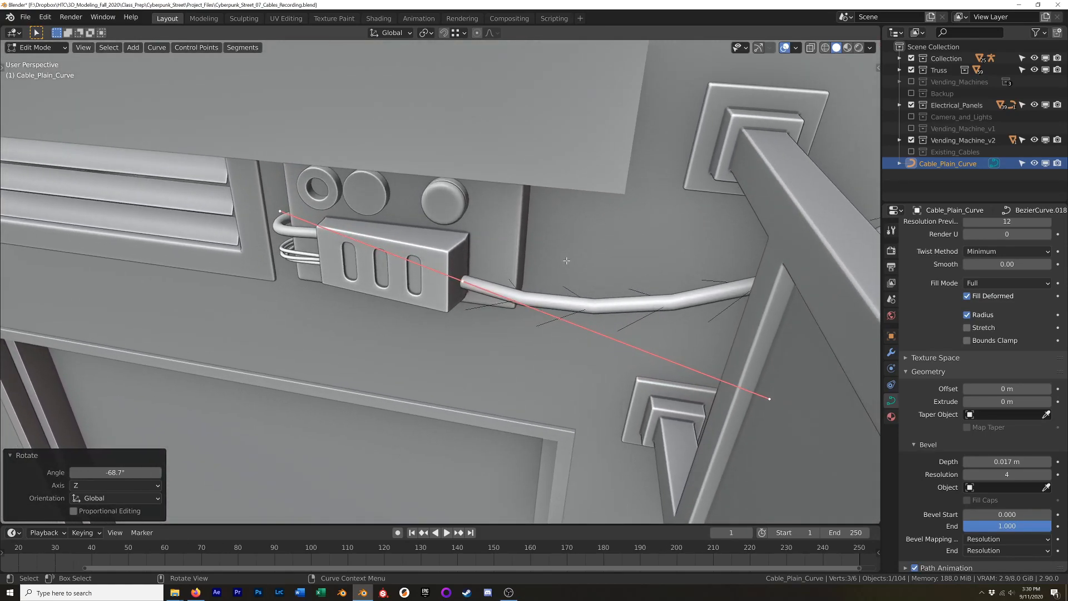
key("g")
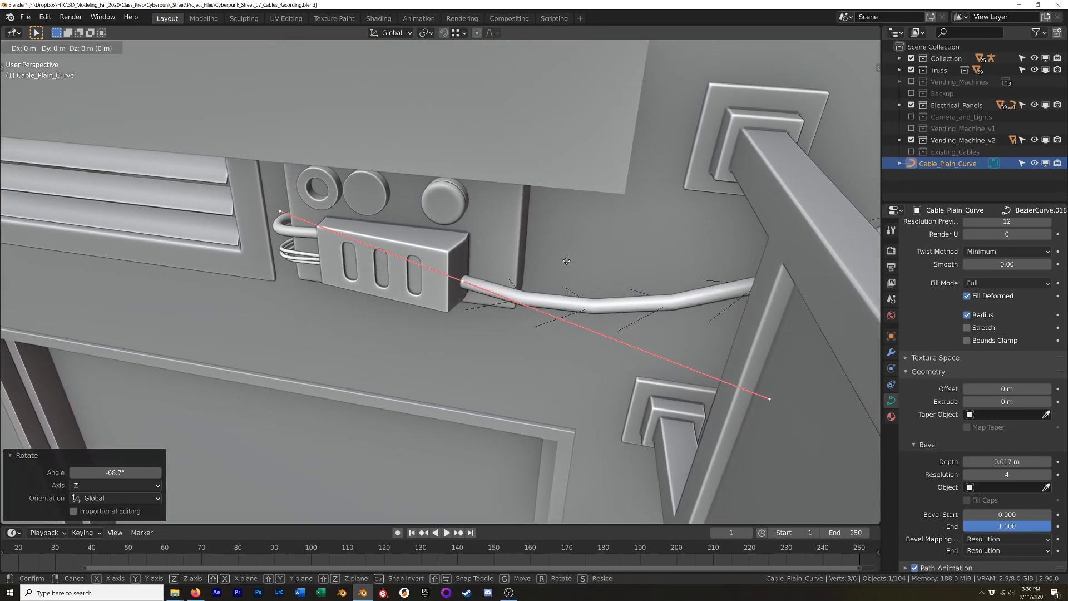
key("shift+z")
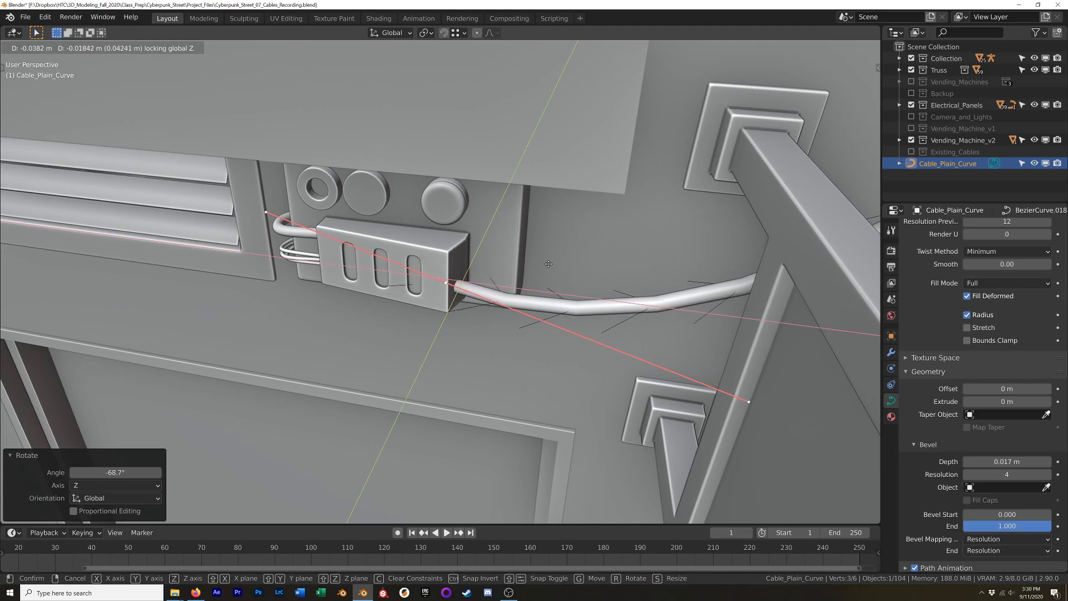
left_click(548, 264)
- Subdivide the curve with one cut between its two end points and select the new middle control point
middle_click_drag(548, 263, 605, 194)
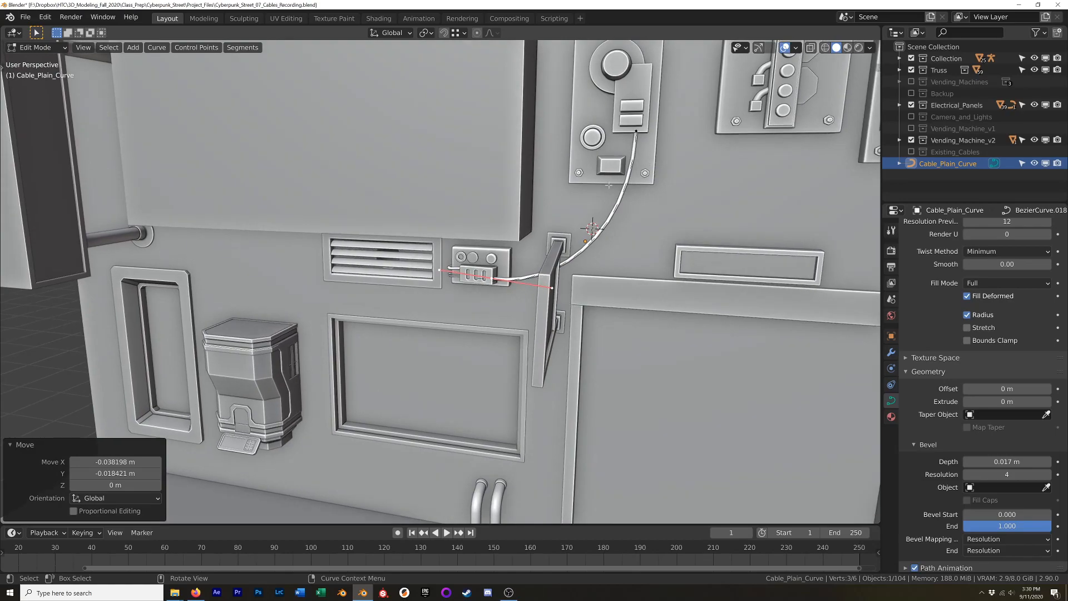
middle_click_drag(599, 238, 623, 203)
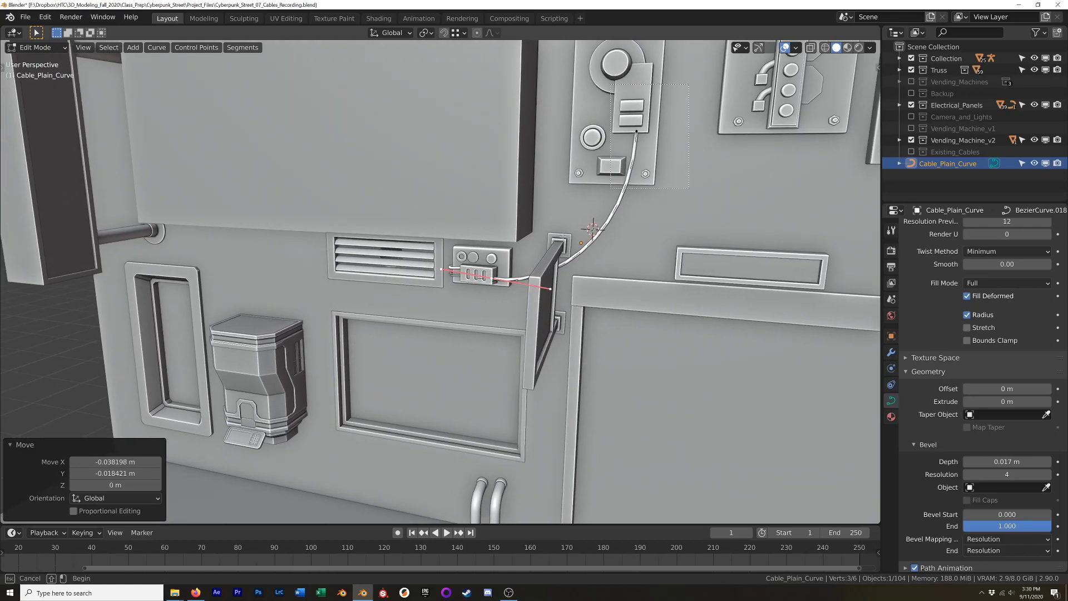
left_click_drag(581, 219, 473, 319)
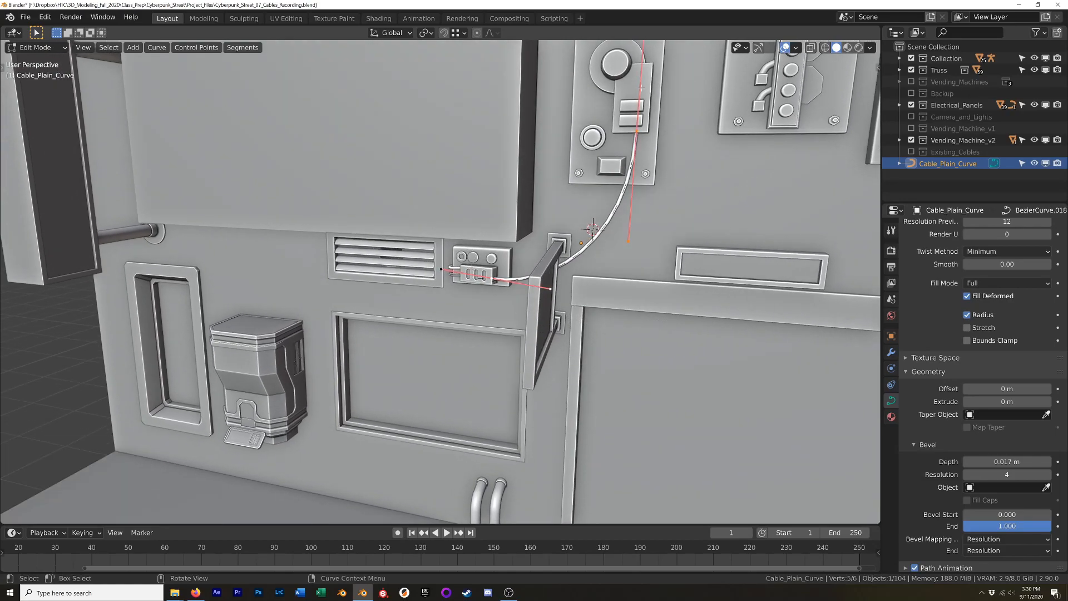
right_click(675, 205)
left_click(670, 205)
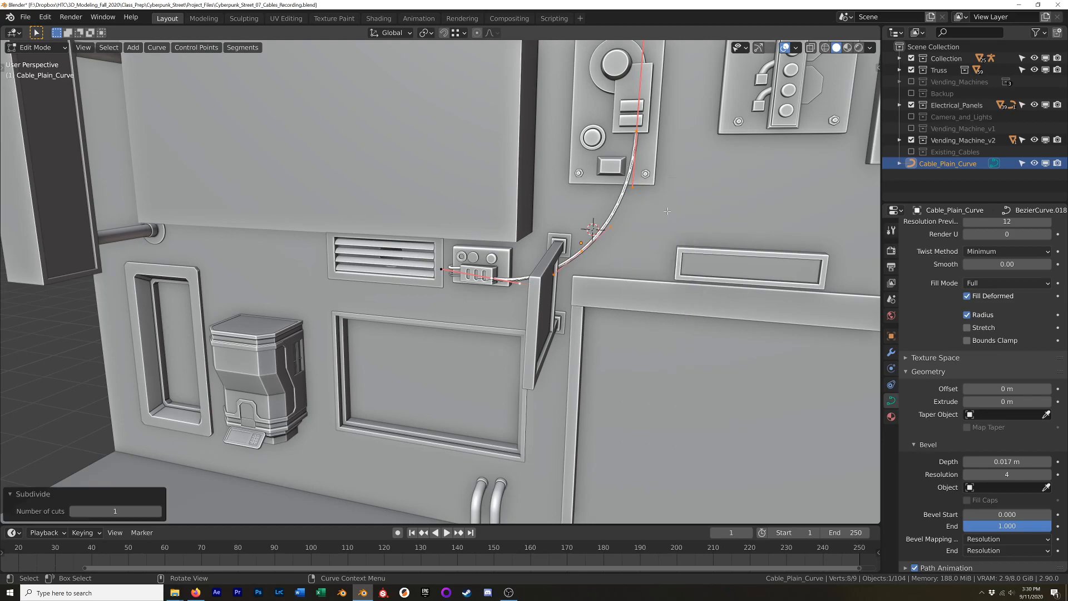
left_click_drag(596, 260, 602, 272)
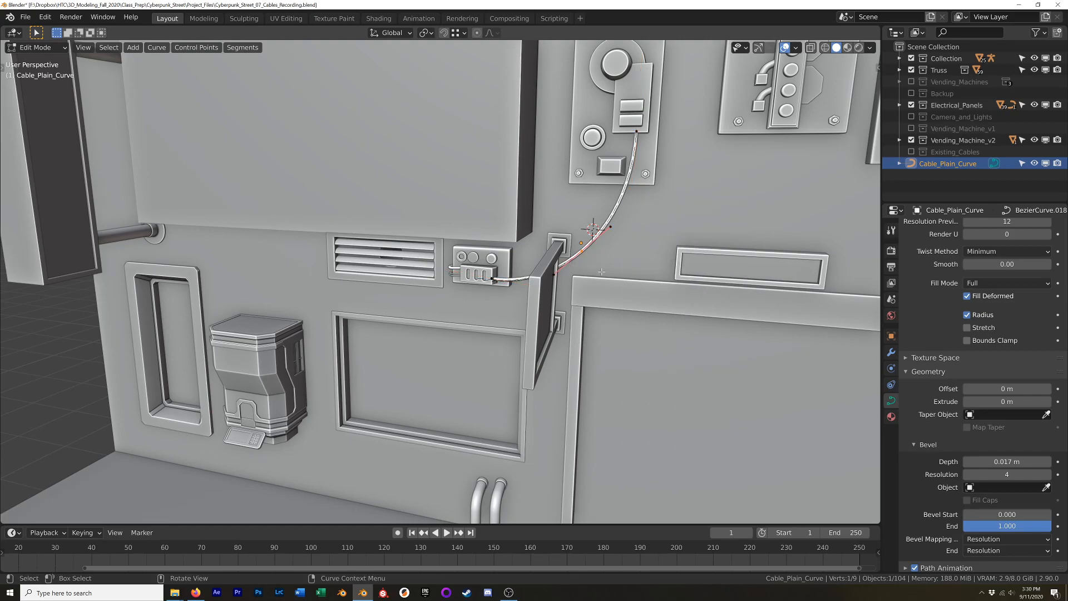
- Reposition the middle control point in the front view by about 0.024 m along X and -0.156 m along Z in total
key("KP_1")
key("KP_Decimal")
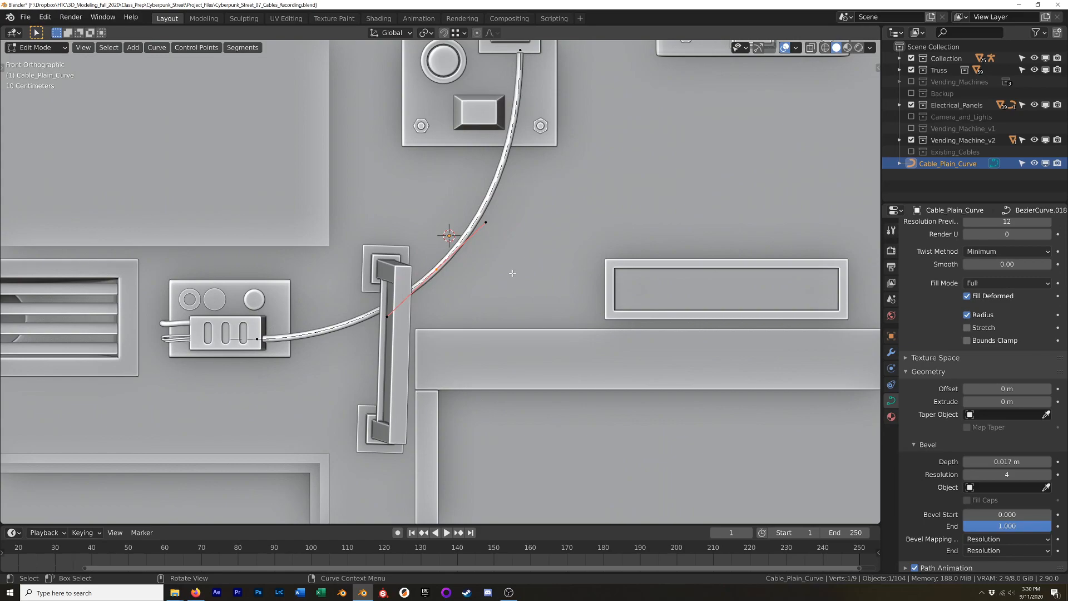
key("g")
left_click(524, 290)
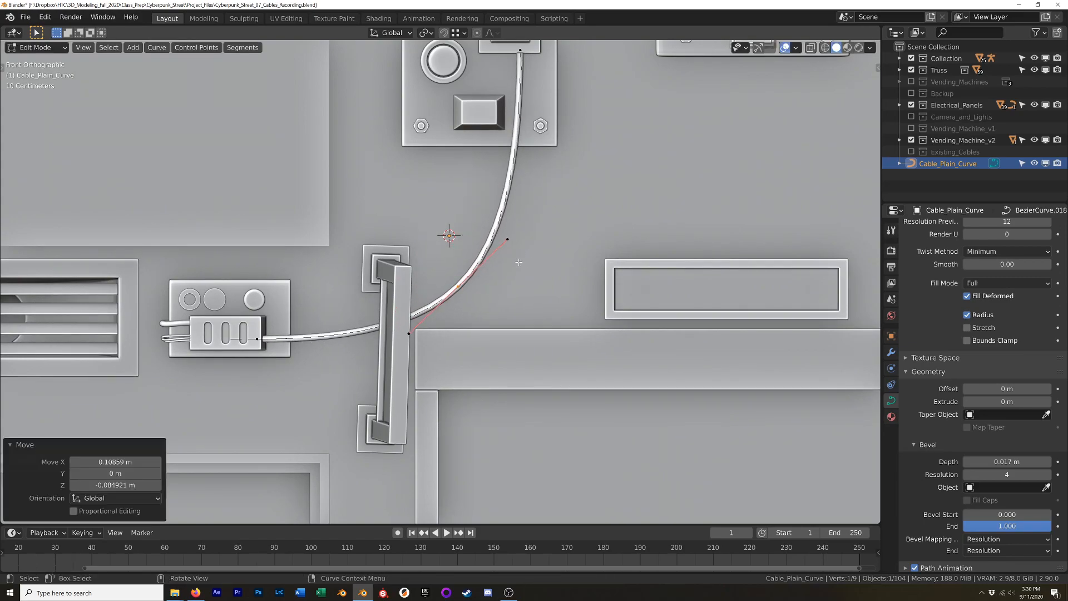
key("g")
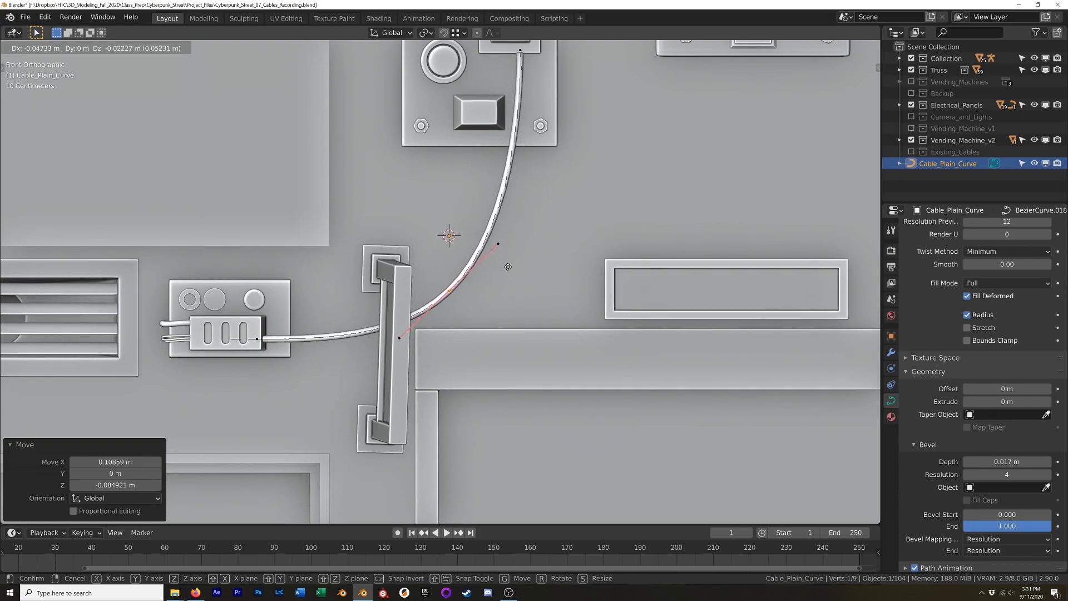
left_click(499, 278)
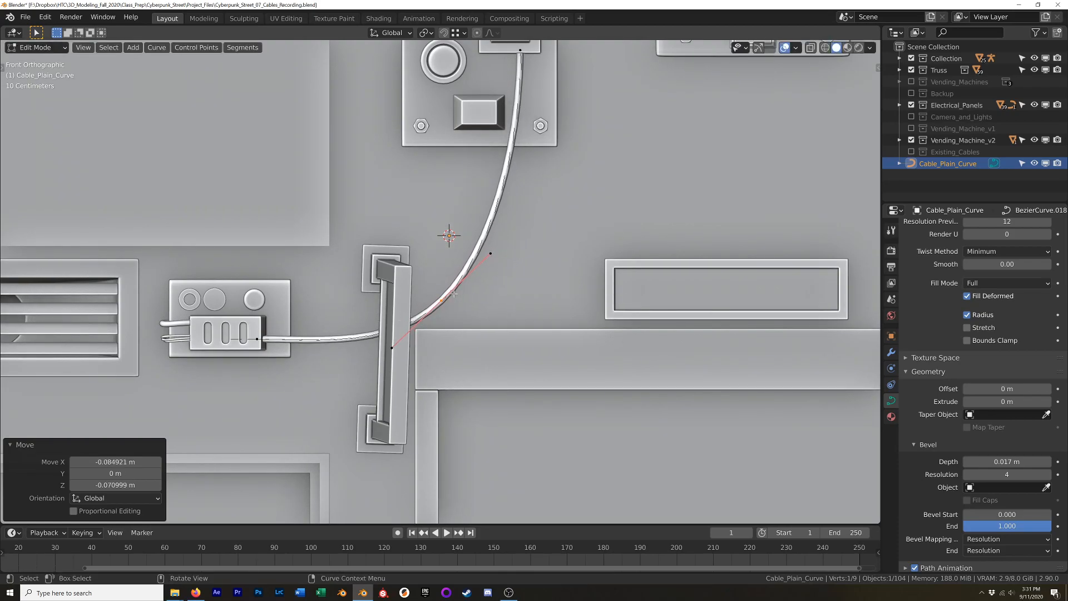
- Scale the handles of the cable's lower end point at the slotted box down to about 0.7
left_click(259, 338)
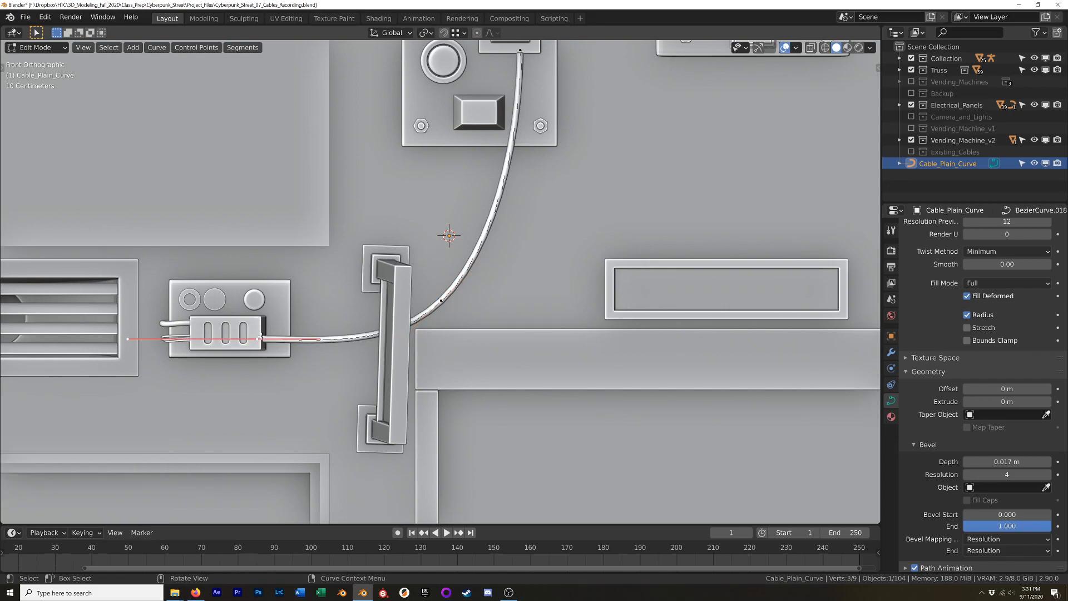
key("s")
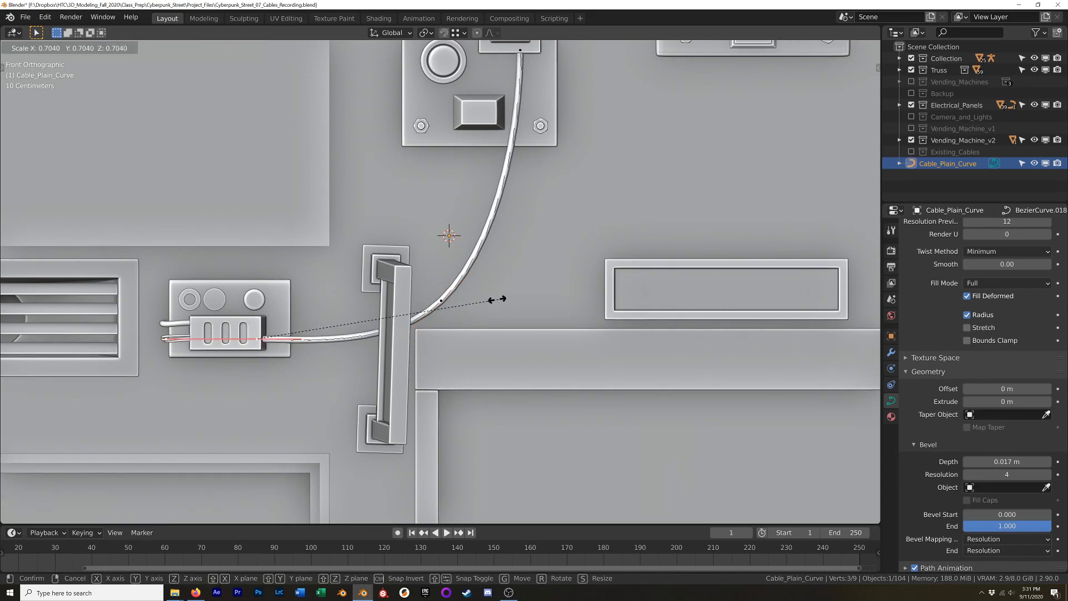
left_click(490, 299)
- Shorten the handles of the cable's upper end point and rotate them about 5.07° in the front view
scroll(490, 299, "down", 3)
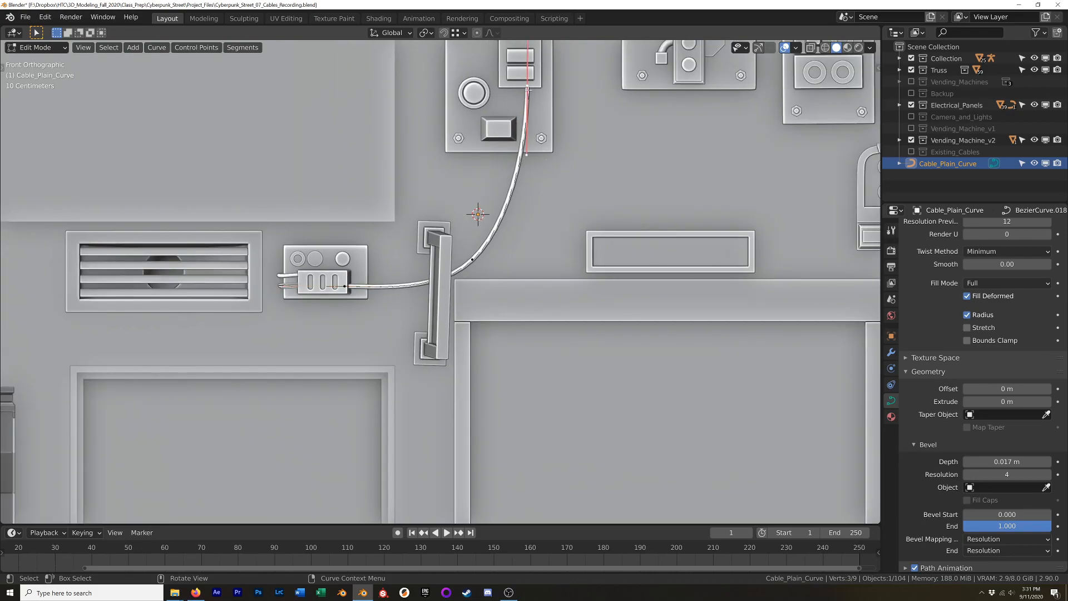
key("s")
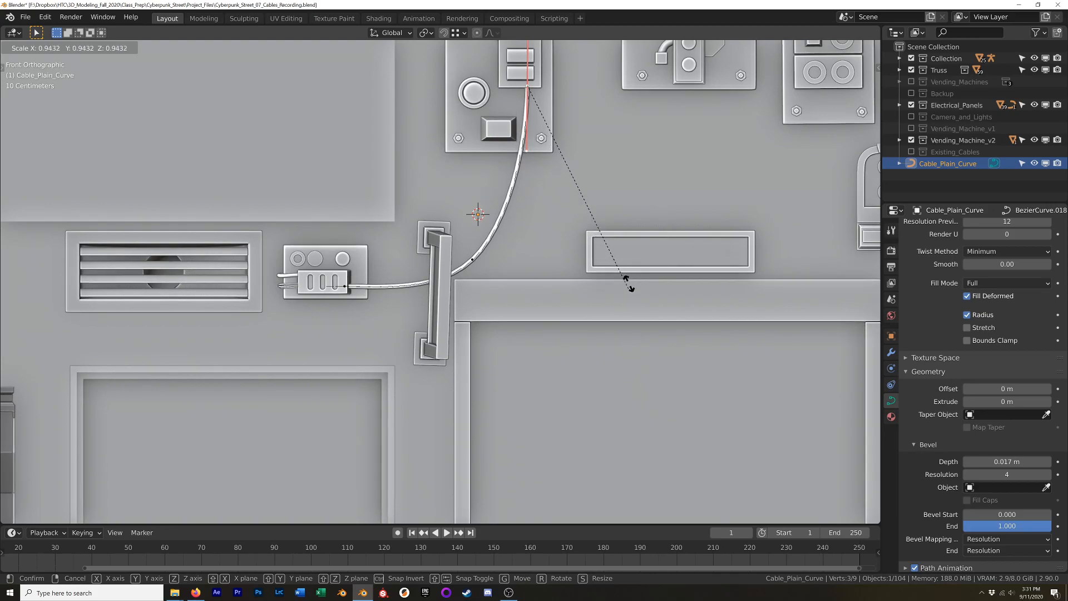
left_click(622, 217)
key("r")
left_click(656, 229)
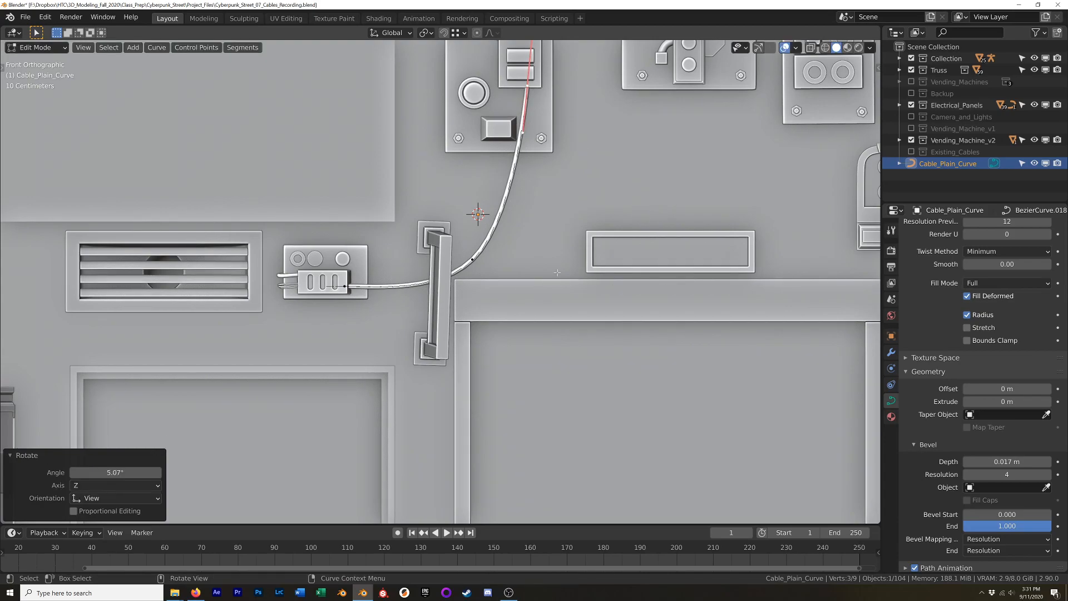
- Shift the middle control point about -0.084 m along X and -0.02 m along Z in the front view
left_click_drag(493, 283, 494, 282)
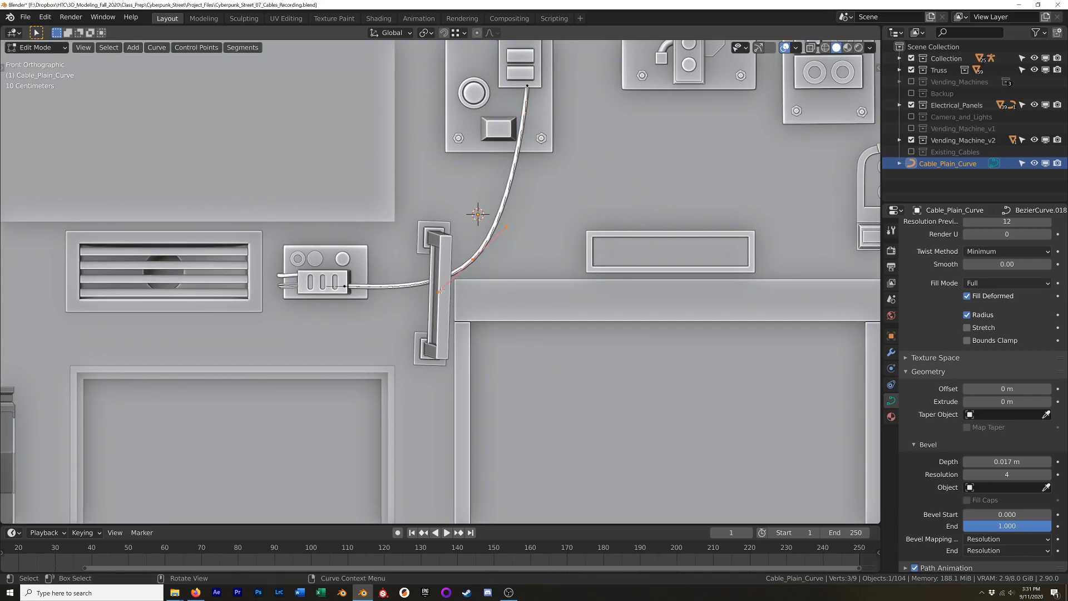
key("g")
left_click(573, 293)
- Rotate the middle control point about 22.4° in a side view and shift it about 0.045 m along Y
middle_click_drag(573, 294, 590, 244)
scroll(458, 278, "down", 6)
middle_click_drag(578, 184, 556, 288, "shift")
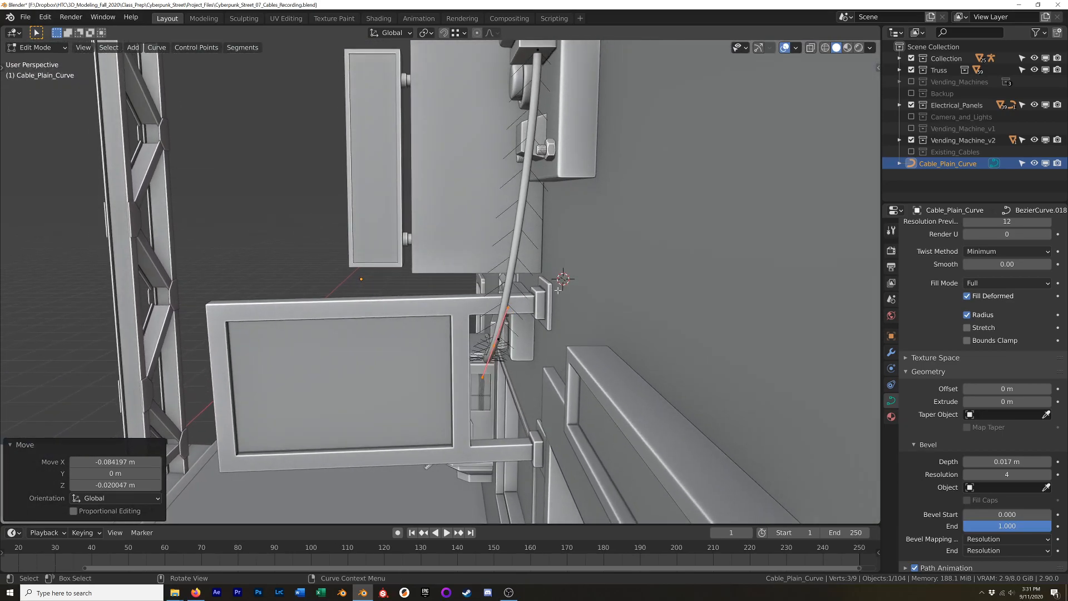
key("r")
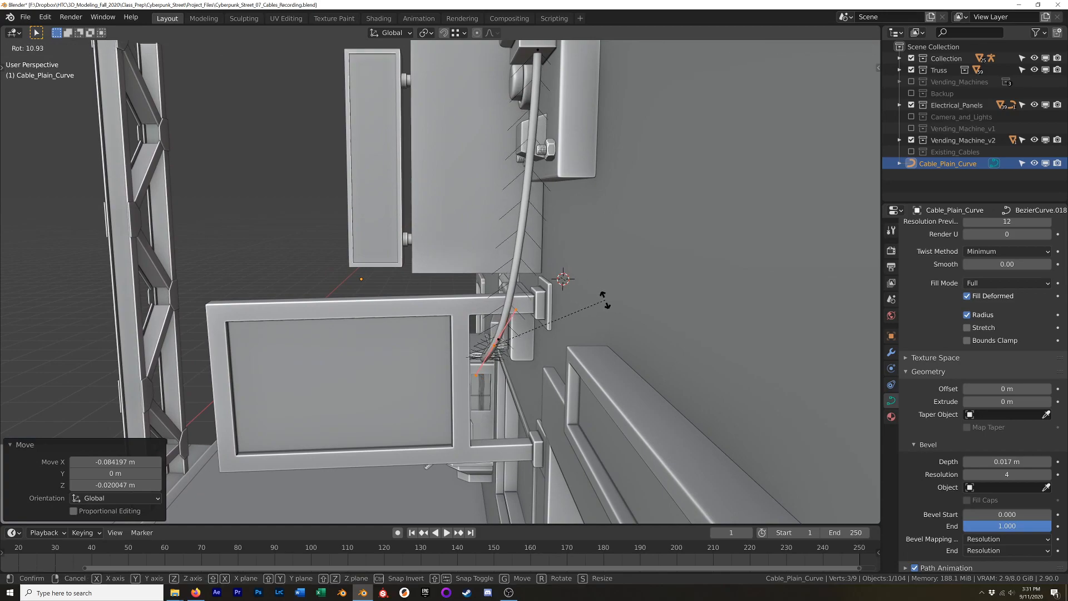
left_click(618, 321)
key("g")
key("y")
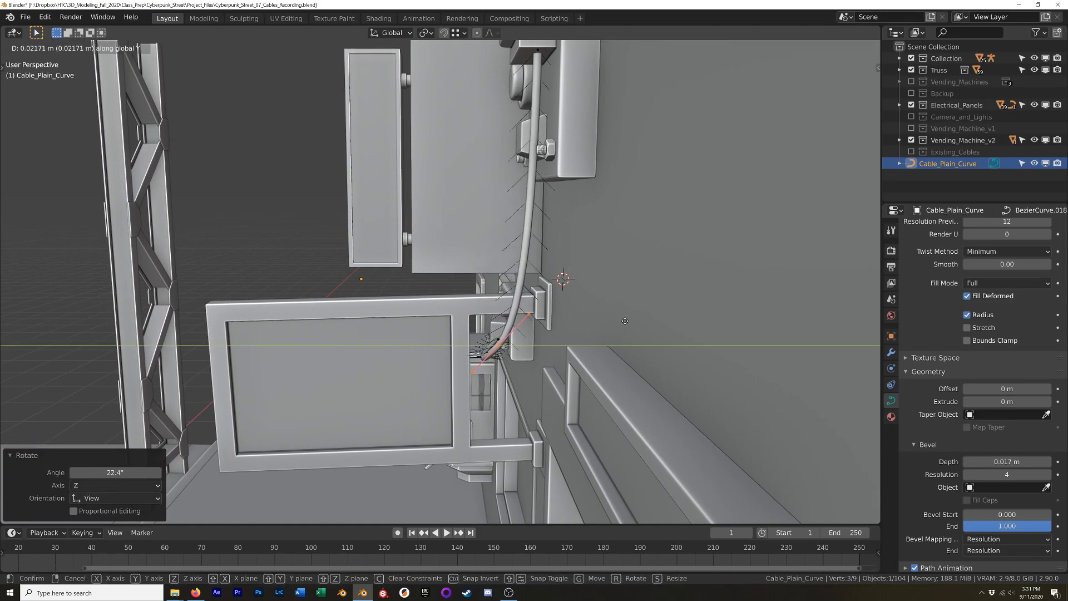
left_click(626, 320)
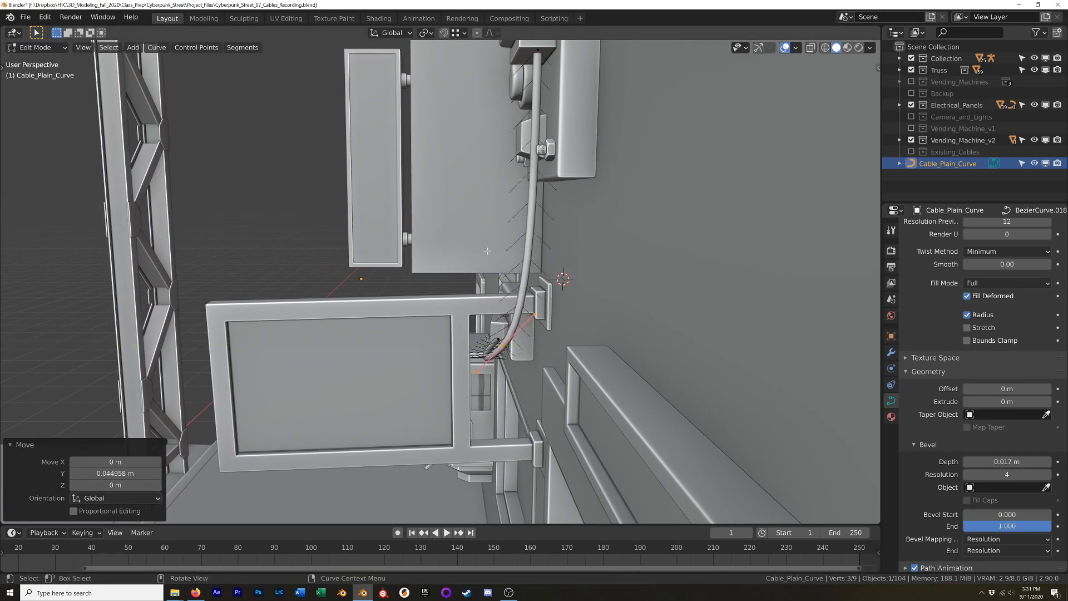
- Fine-tune the middle control point's rotation from the side view
middle_click_drag(497, 288, 552, 326)
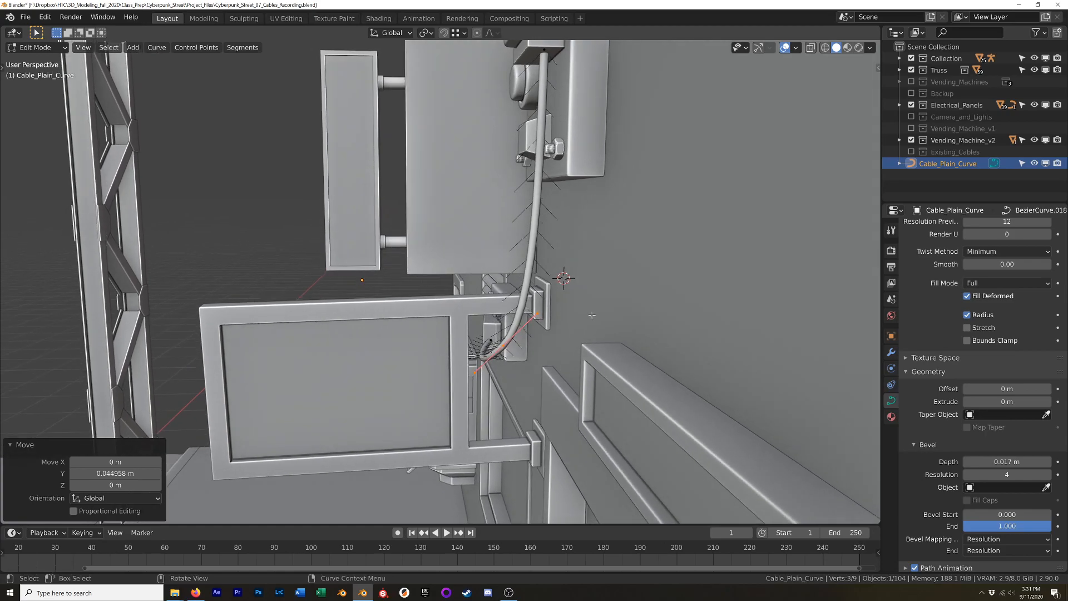
key("r")
left_click(589, 286)
- Rotate the lower end point at the slotted box about 15.7° around the Z axis
middle_click_drag(589, 286, 466, 339)
left_click(358, 340)
middle_click_drag(357, 340, 544, 390)
key("r")
key("z")
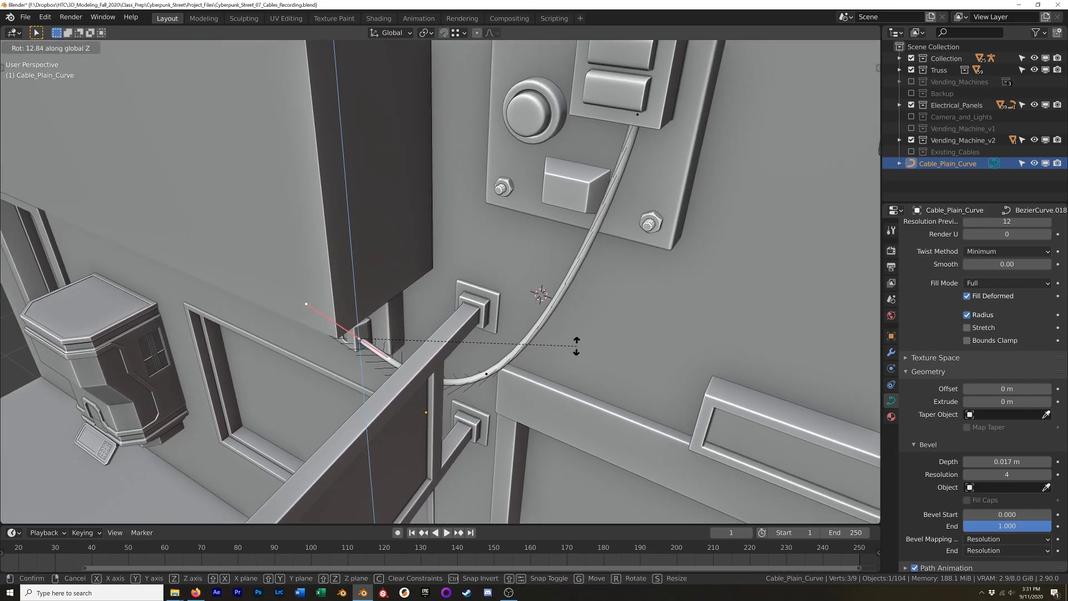
left_click(583, 335)
- Move the middle control point about 0.171 m along Y towards the wall and rotate it around the Z axis
middle_click_drag(583, 335, 440, 283)
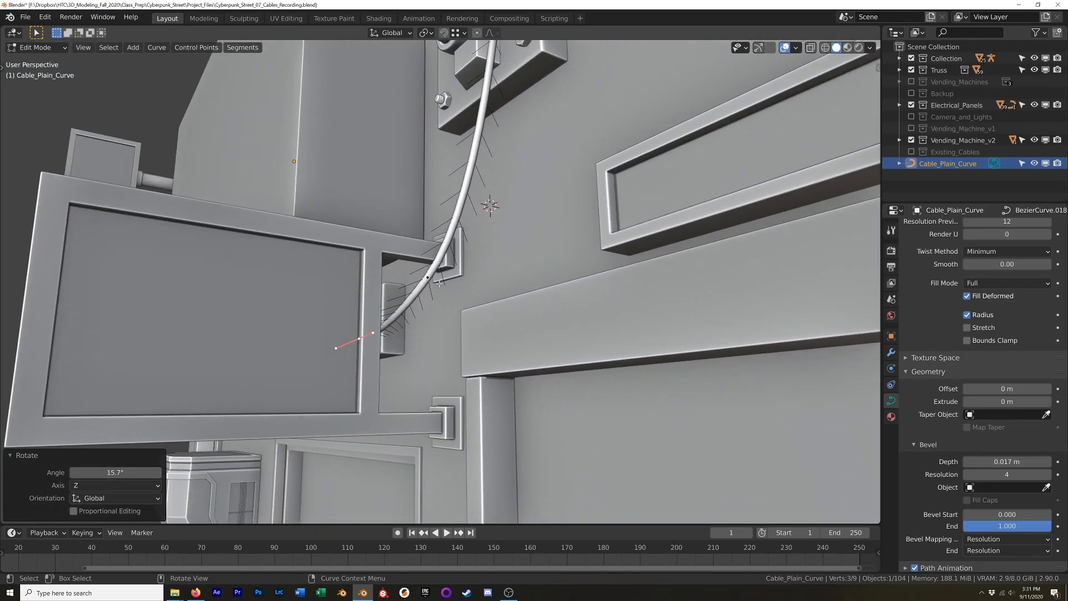
left_click(428, 277)
key("g")
key("y")
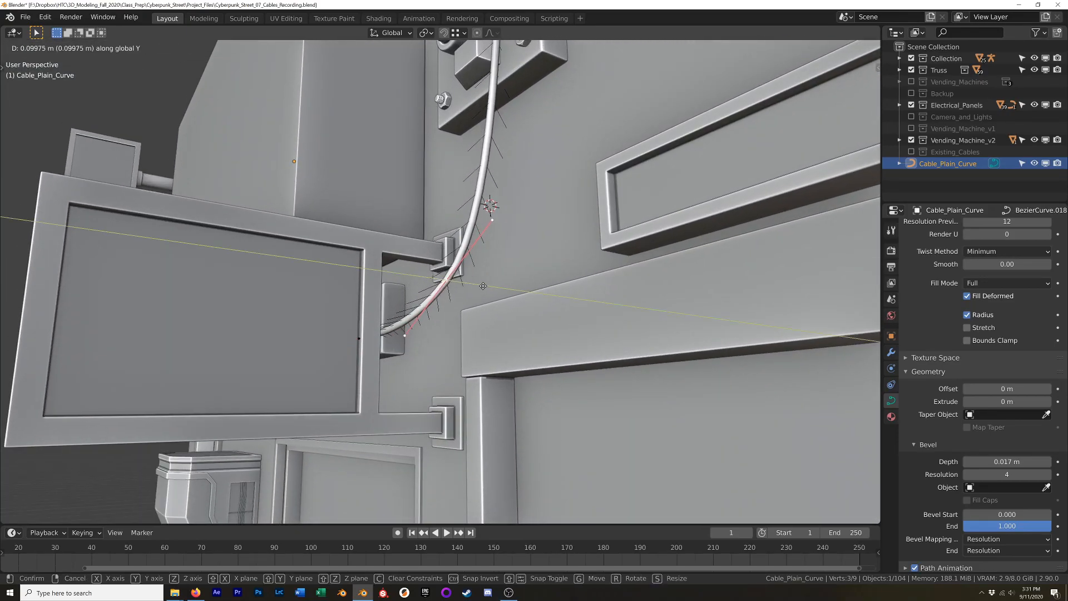
left_click(519, 256)
middle_click_drag(519, 256, 562, 267)
key("r")
key("z")
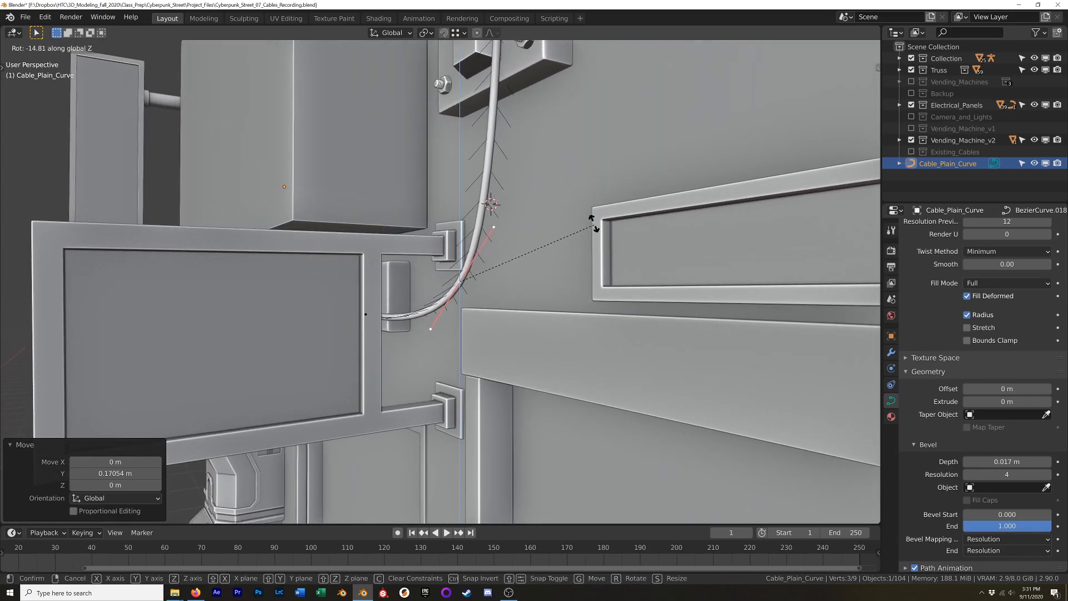
left_click(585, 216)
- Scale the middle control point's handles to smooth the cable's sag and return to Object Mode
middle_click_drag(502, 78, 580, 341, "shift")
key("Tab")
scroll(579, 342, "down", 4)
scroll(579, 342, "up", 2)
key("Tab")
key("s")
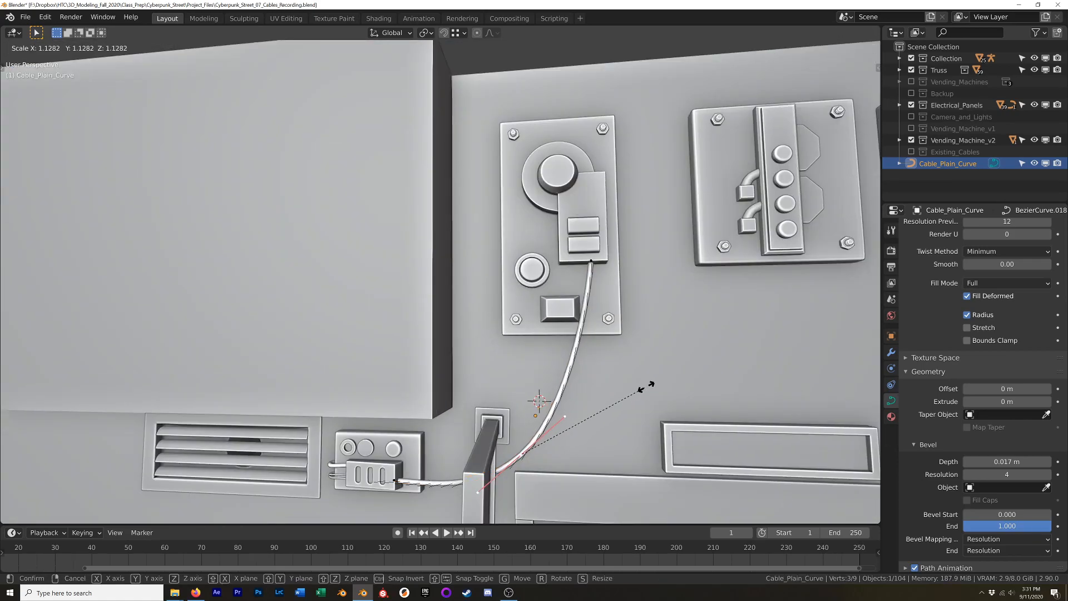
left_click(578, 409)
middle_click_drag(578, 409, 511, 426)
scroll(579, 411, "down", 3)
key("Tab")
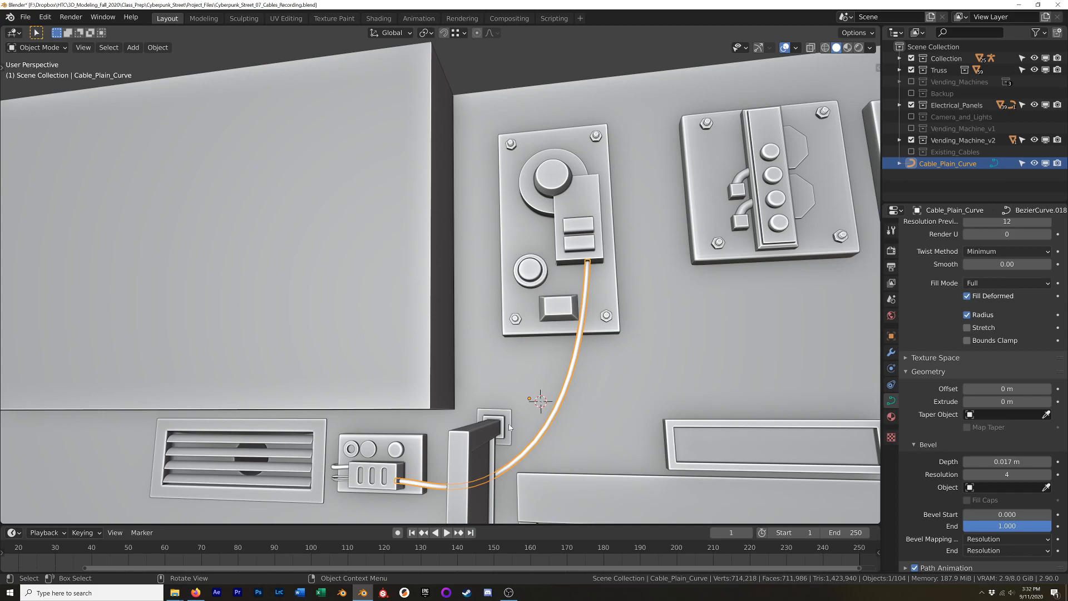
- Raise the cable's preview resolution to 18 so its bends are smoother
key("KP_1")
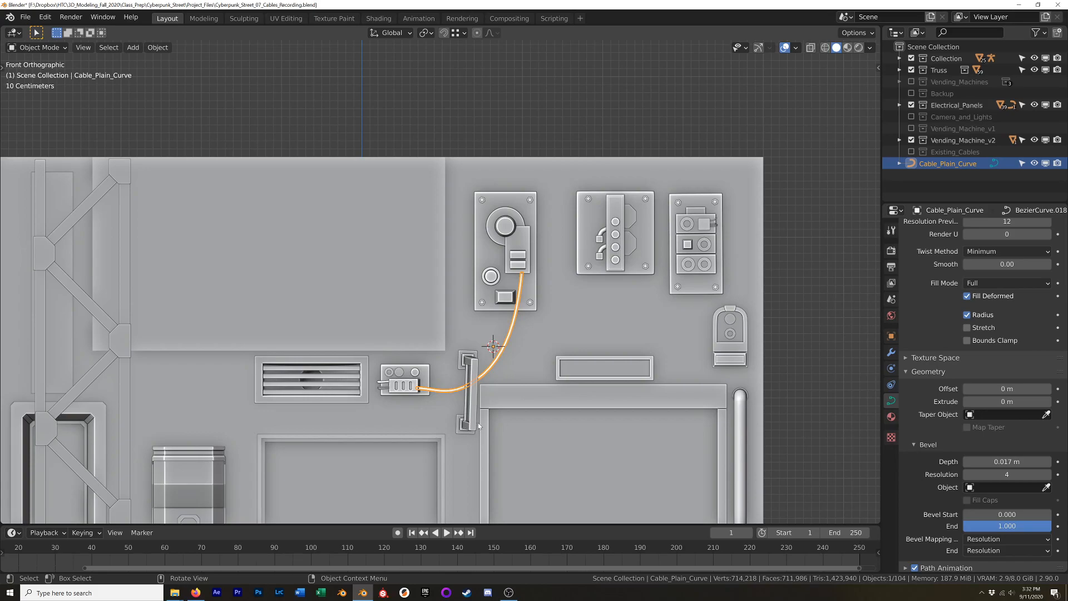
scroll(482, 393, "up", 5)
mouse_move(472, 350)
middle_mouse_down()
mouse_move(440, 386)
mouse_move(448, 388)
mouse_move(435, 366)
mouse_move(549, 300)
mouse_move(614, 347)
mouse_move(625, 342)
mouse_move(600, 325)
mouse_move(523, 325)
middle_mouse_up()
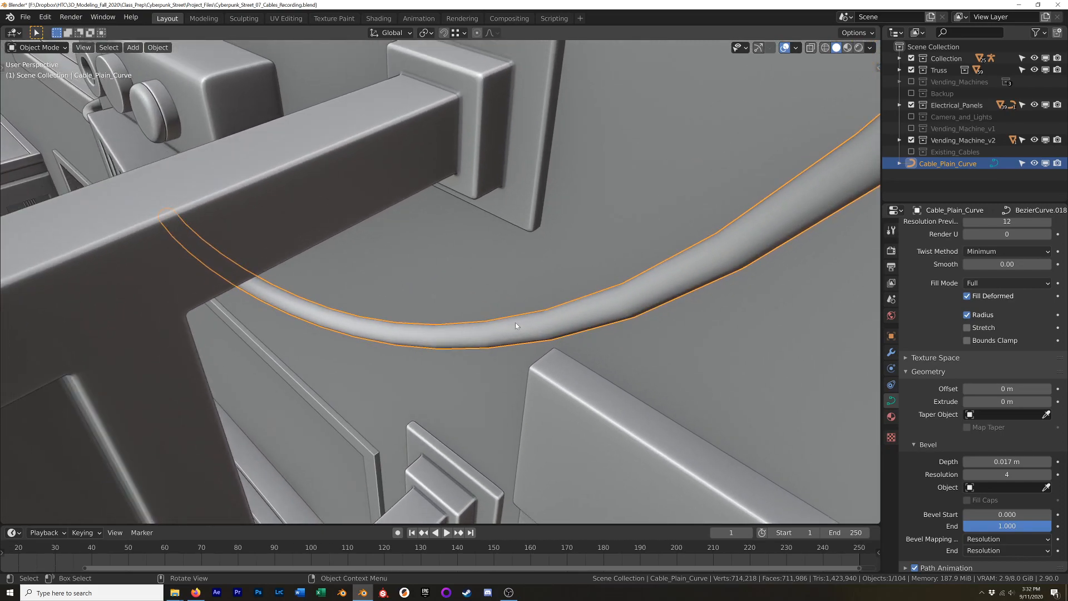
scroll(923, 290, "up", 3)
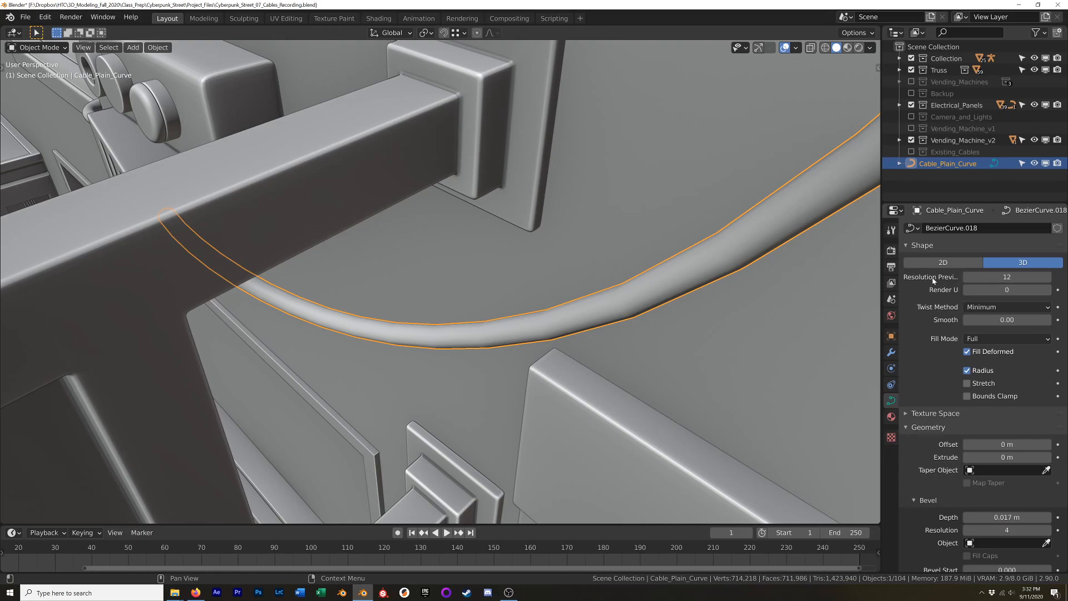
left_click_drag(1007, 276, 1026, 277)
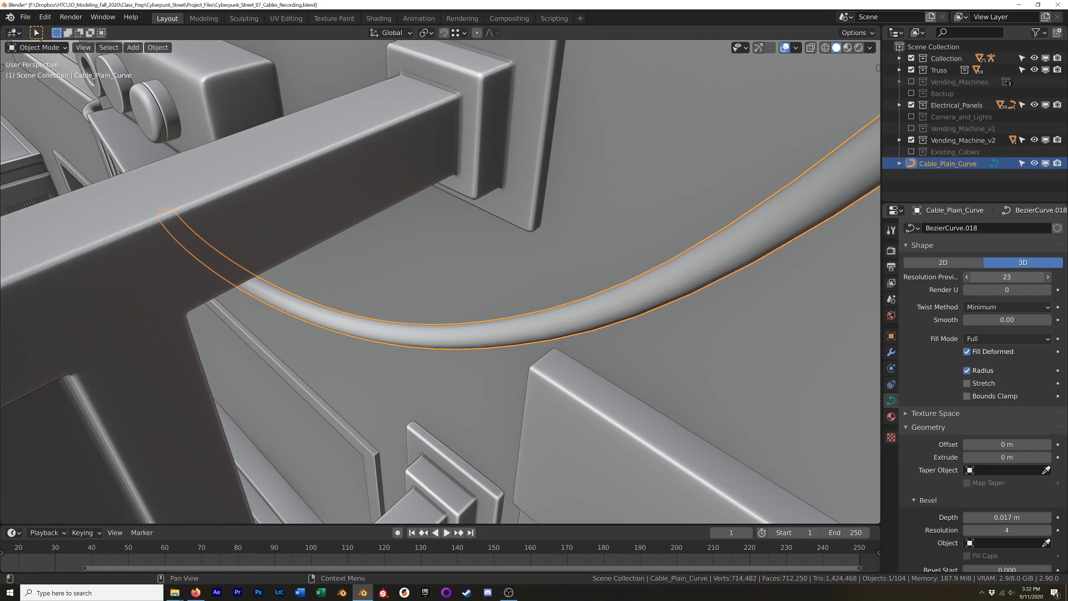
left_click(968, 277)
left_click(968, 277)
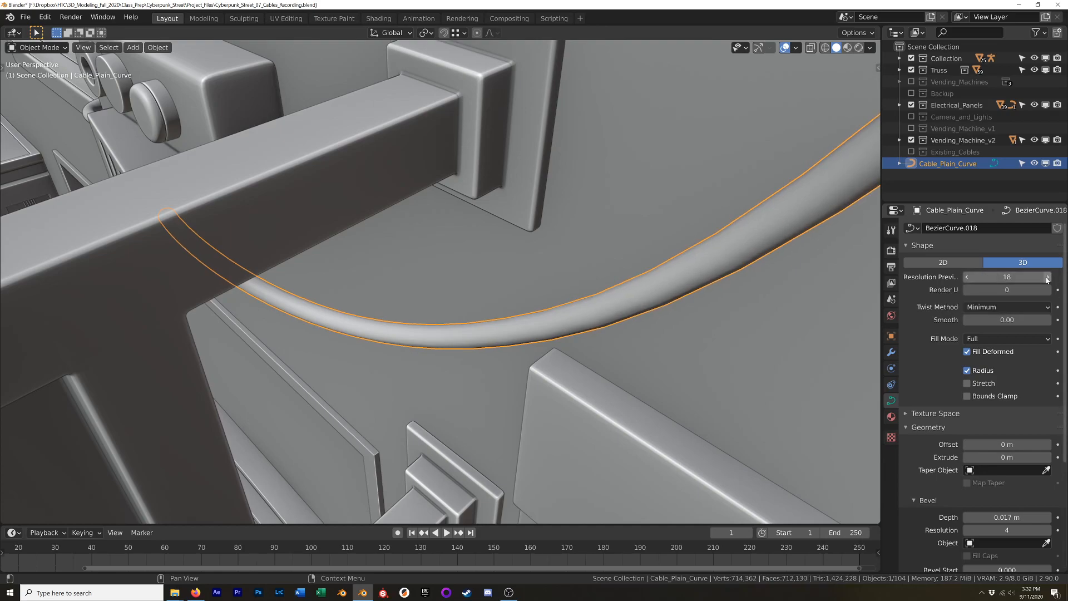
- Duplicate the cable in place and move the copy about 0.064 m up along Z in the front view
middle_click_drag(720, 276, 769, 266)
middle_click_drag(719, 292, 667, 286)
key("KP_1")
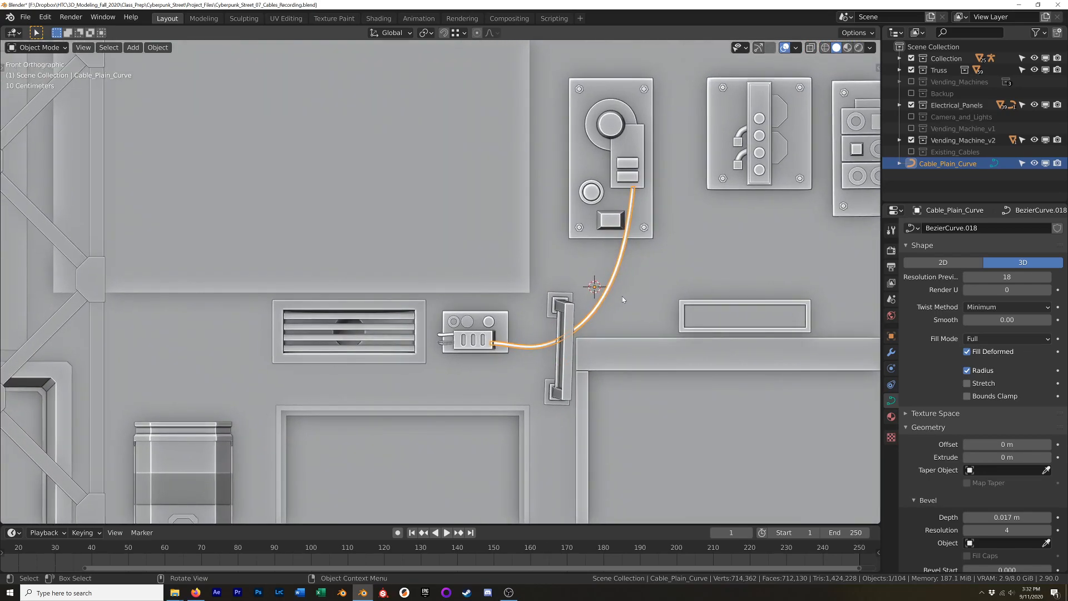
key("shift+d")
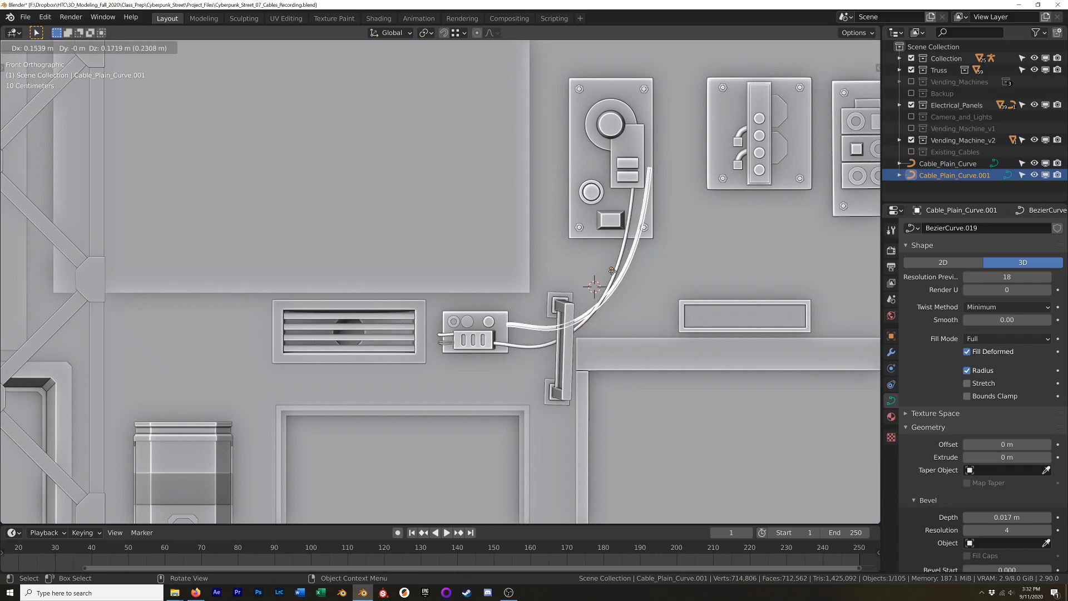
right_click(604, 298)
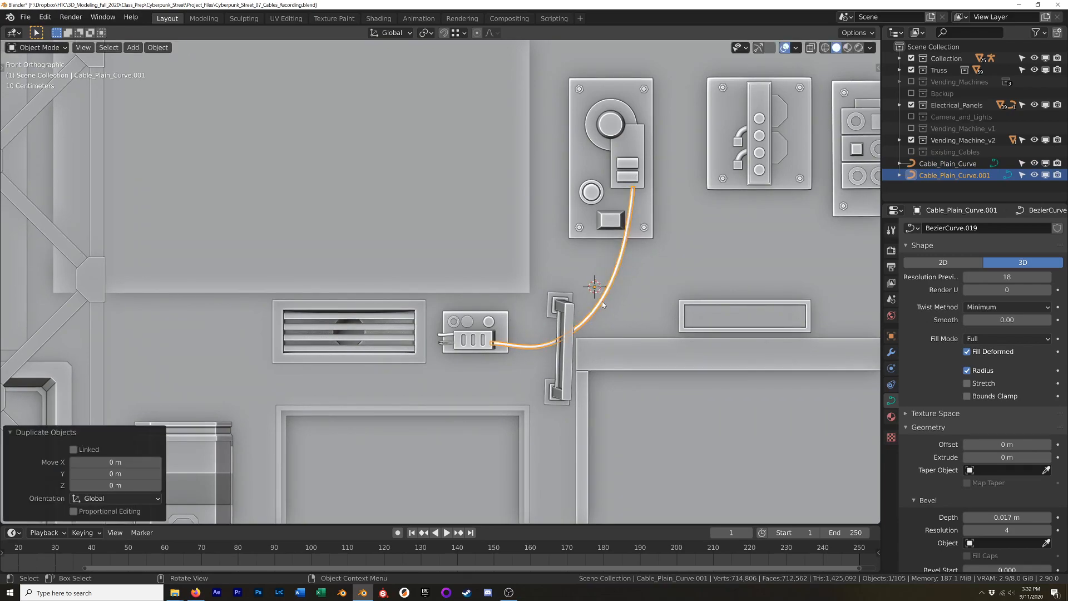
key("g")
key("z")
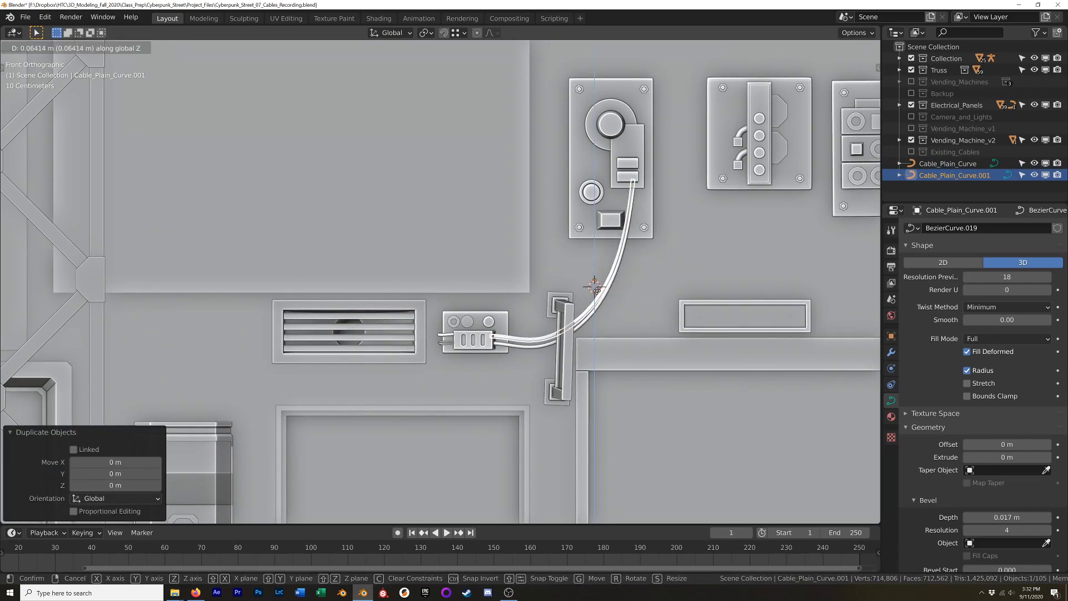
left_click(617, 297)
- Move the copied cable's upper end point about -0.207 m along X and 0.429 m along Z to the large round knob
key("z")
left_click(505, 267)
scroll(631, 211, "up", 4)
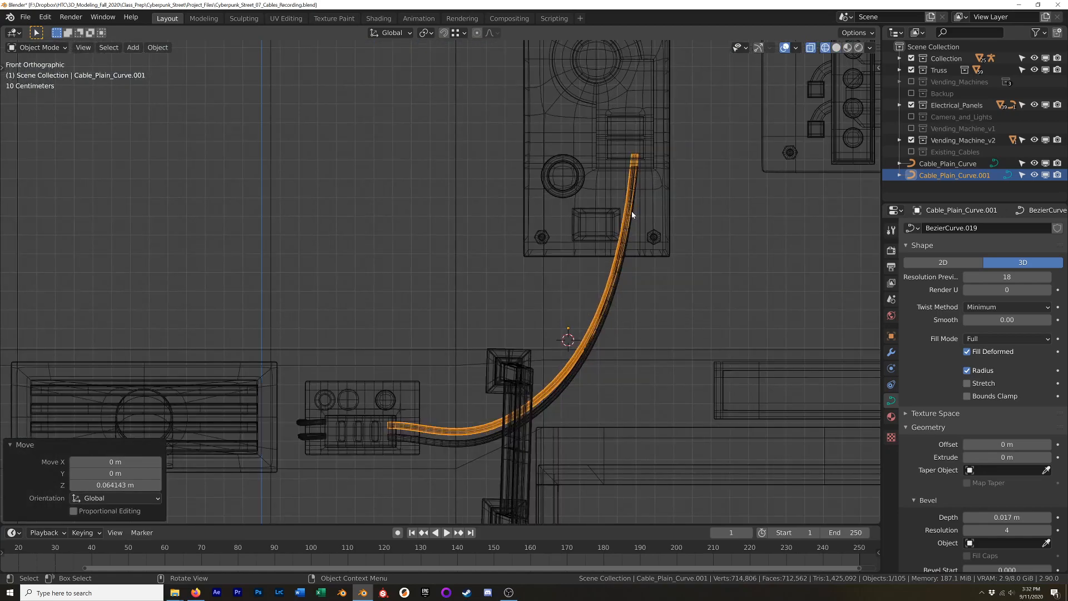
key("Tab")
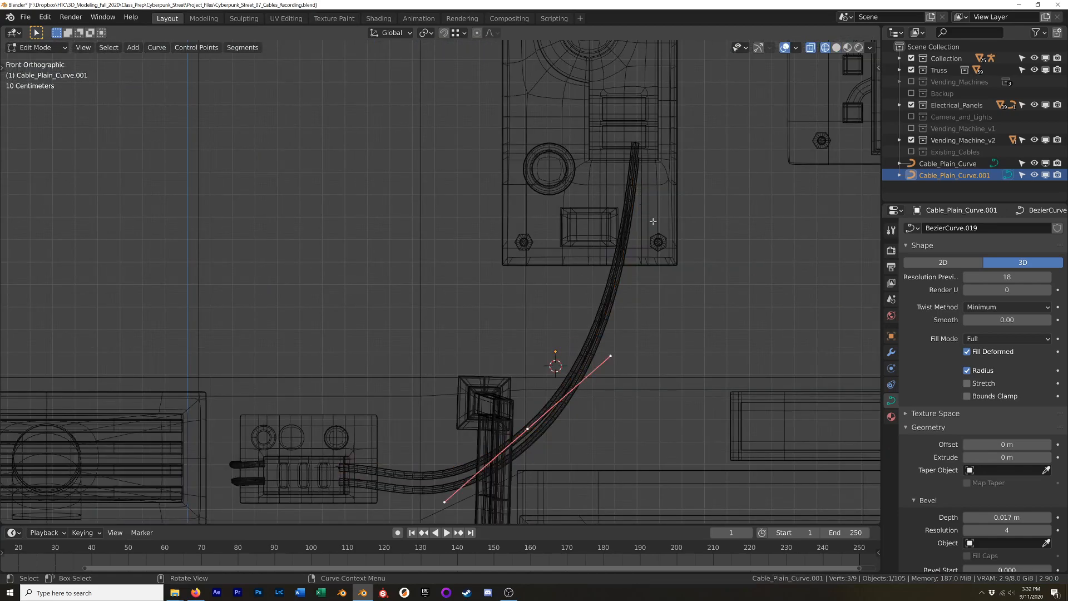
left_click(635, 144)
scroll(638, 174, "down", 2)
key("z")
left_click(683, 170)
middle_click_drag(670, 152, 699, 224, "shift")
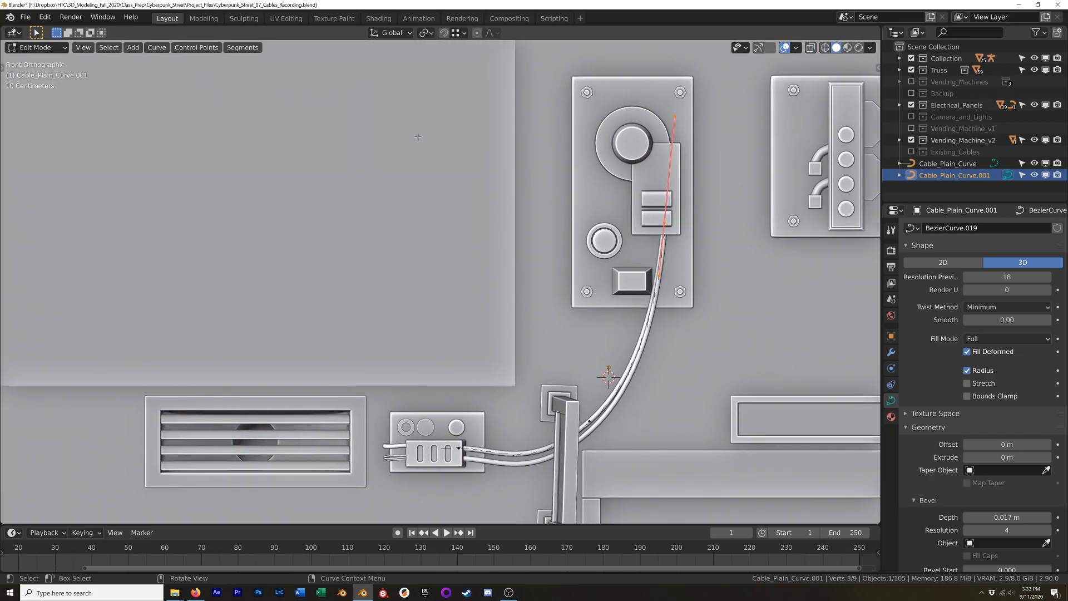
key("g")
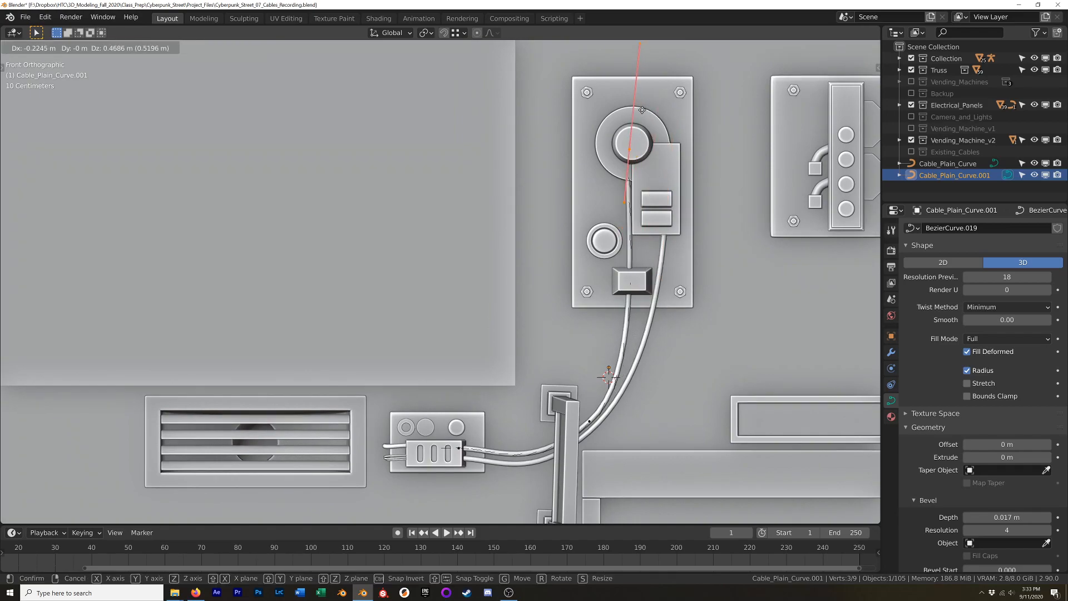
left_click(644, 116)
- Move the copied cable's upper end point along Y until it meets the large round knob in depth
middle_click_drag(662, 171, 589, 194)
middle_click_drag(708, 168, 677, 261)
scroll(677, 267, "up", 4)
key("g")
key("y")
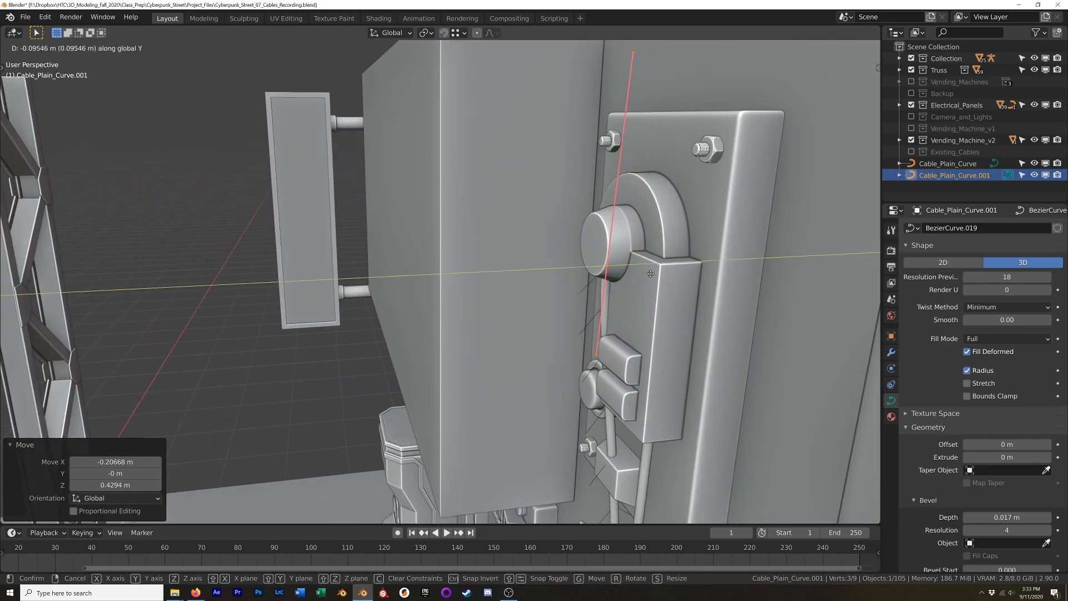
left_click(652, 276)
middle_click_drag(652, 276, 642, 383)
key("g")
key("y")
left_click(637, 231)
- Tilt the copied cable's middle control point and move it about 0.002 m in X, -0.062 m in Y and 0.030 m in Z
middle_click_drag(638, 289, 658, 295)
middle_click_drag(723, 312, 672, 292)
key("r")
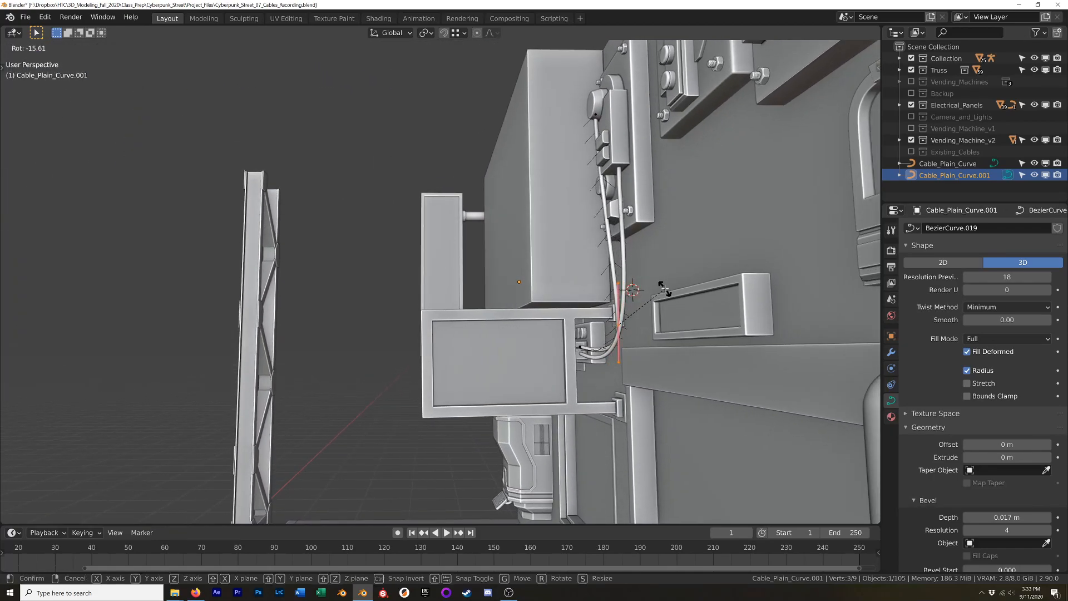
left_click(662, 286)
key("g")
left_click(615, 262)
- Shift the copied cable's middle control point about 0.12 m, mostly along X, and rotate it -10.4° in the view plane
middle_click_drag(615, 263, 649, 289)
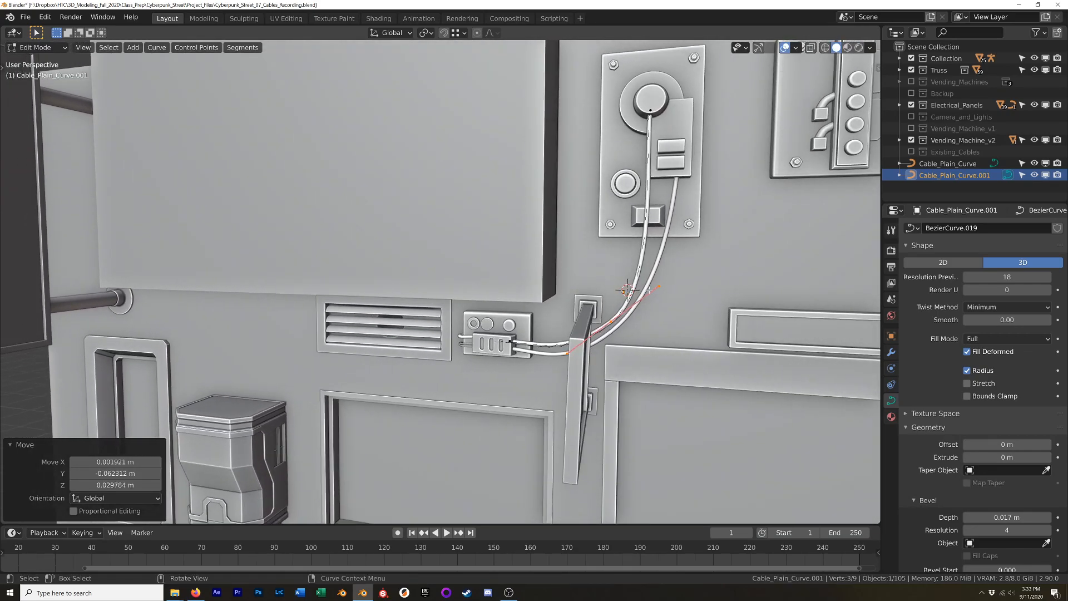
key("g")
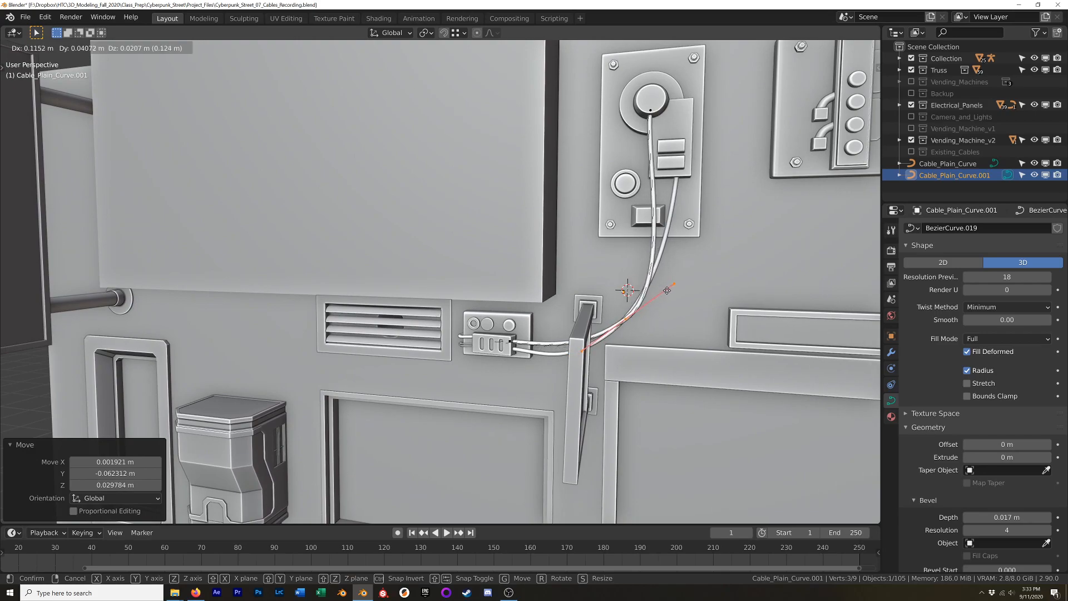
left_click(669, 289)
mouse_move(669, 289)
middle_mouse_down()
mouse_move(718, 303)
mouse_move(683, 288)
middle_mouse_up()
key("r")
left_click(715, 290)
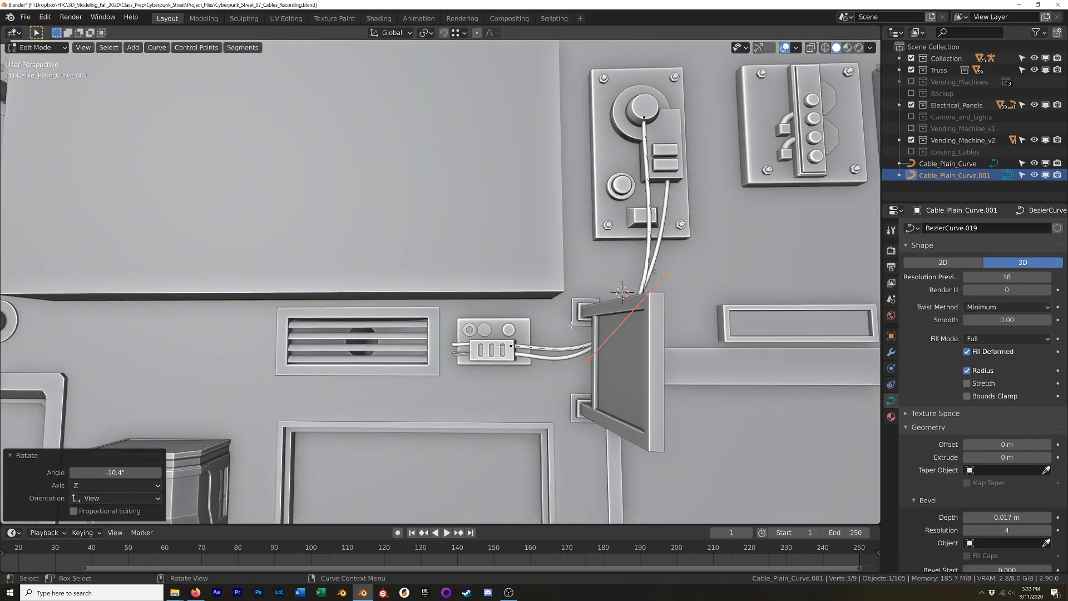
- Thicken the copied cable by setting its bevel depth to 0.03 m
scroll(538, 349, "up", 6)
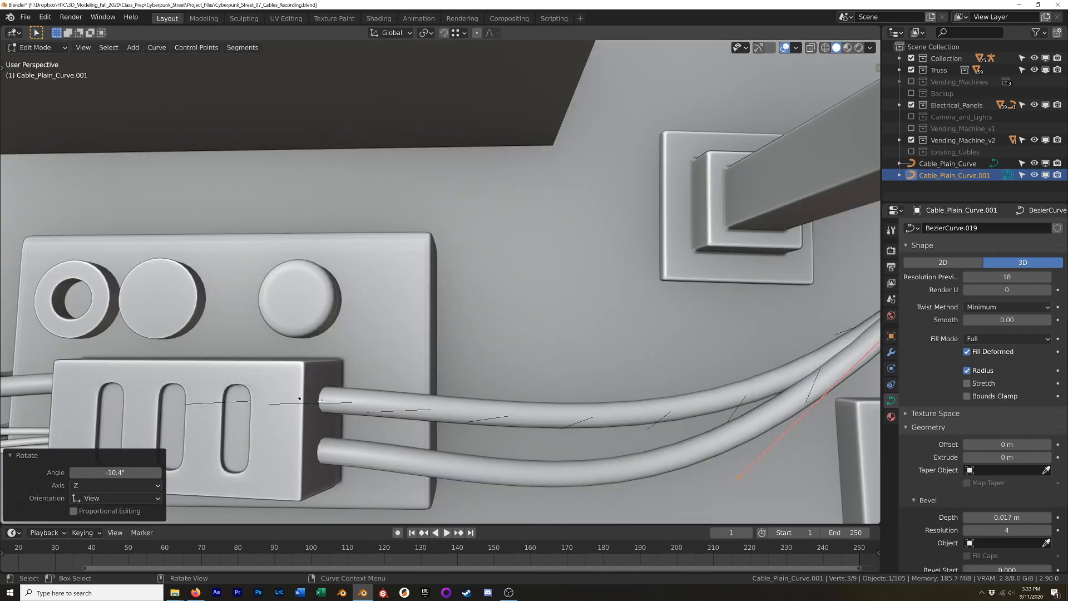
scroll(663, 234, "down", 7)
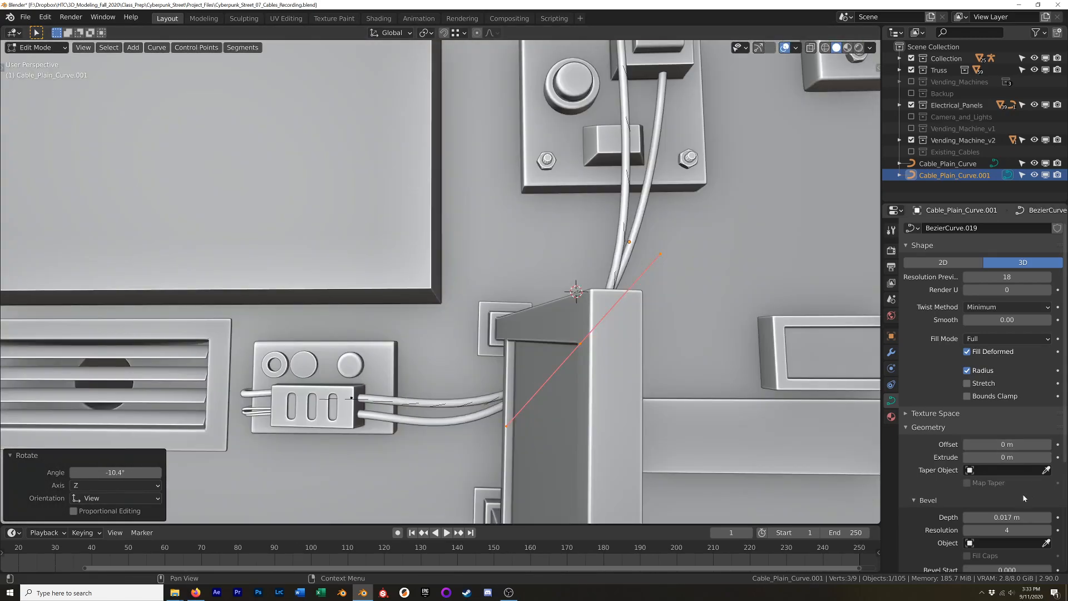
left_click_drag(1007, 517, 1034, 517)
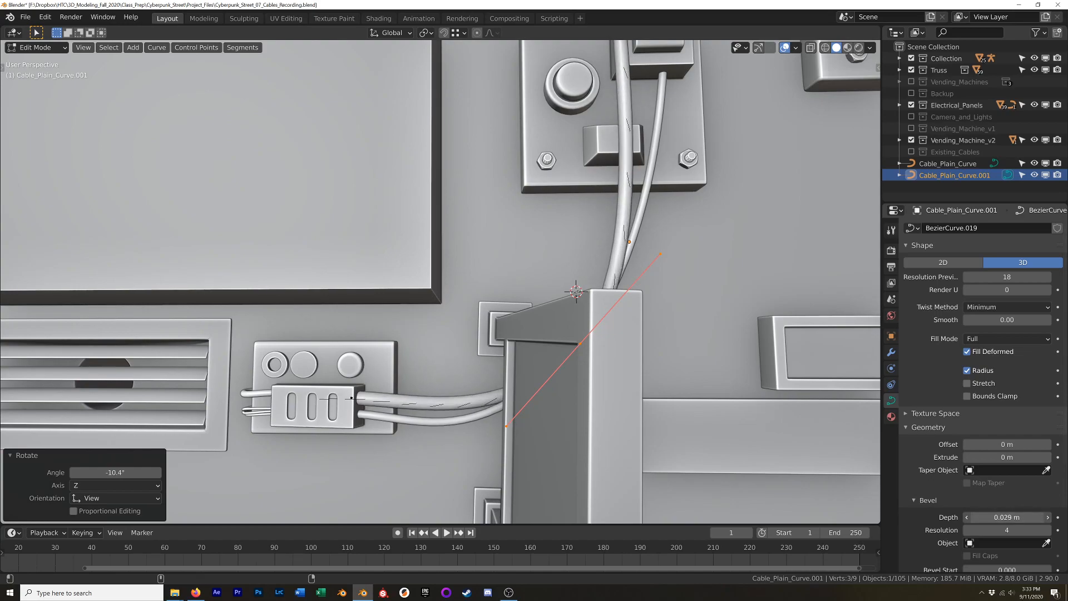
- Rotate the thick cable's middle control point -7.02° in a side-on view to adjust its hang in depth
middle_click_drag(589, 267, 550, 320)
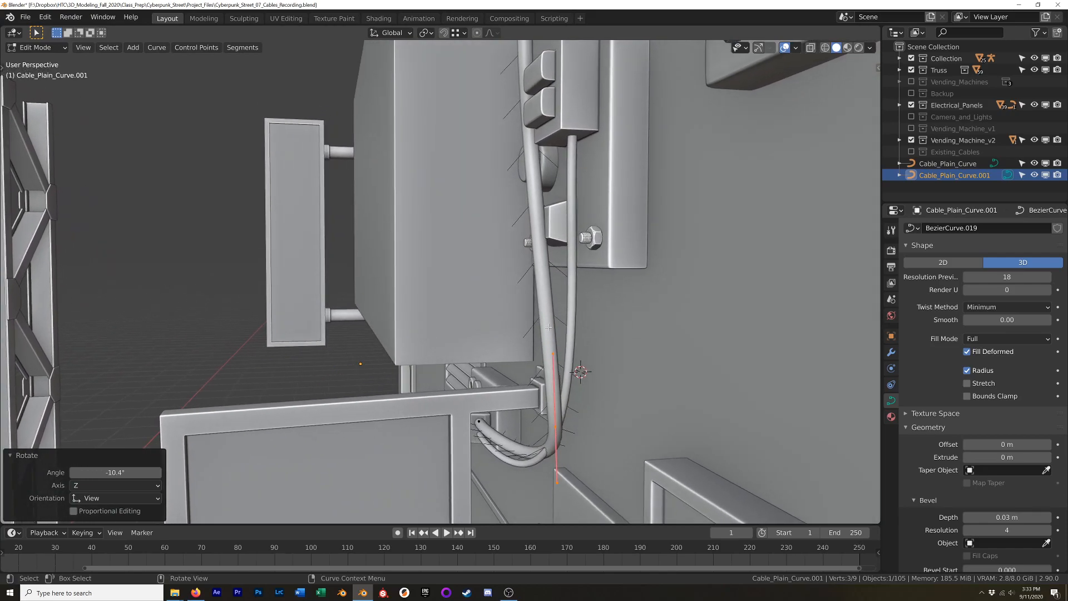
left_click(558, 421)
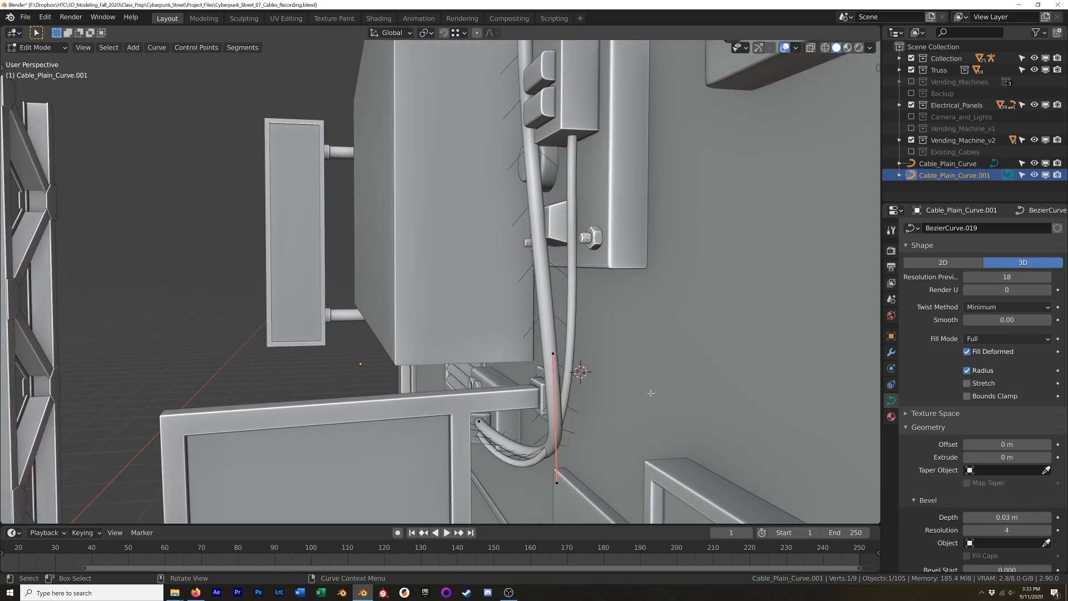
key("r")
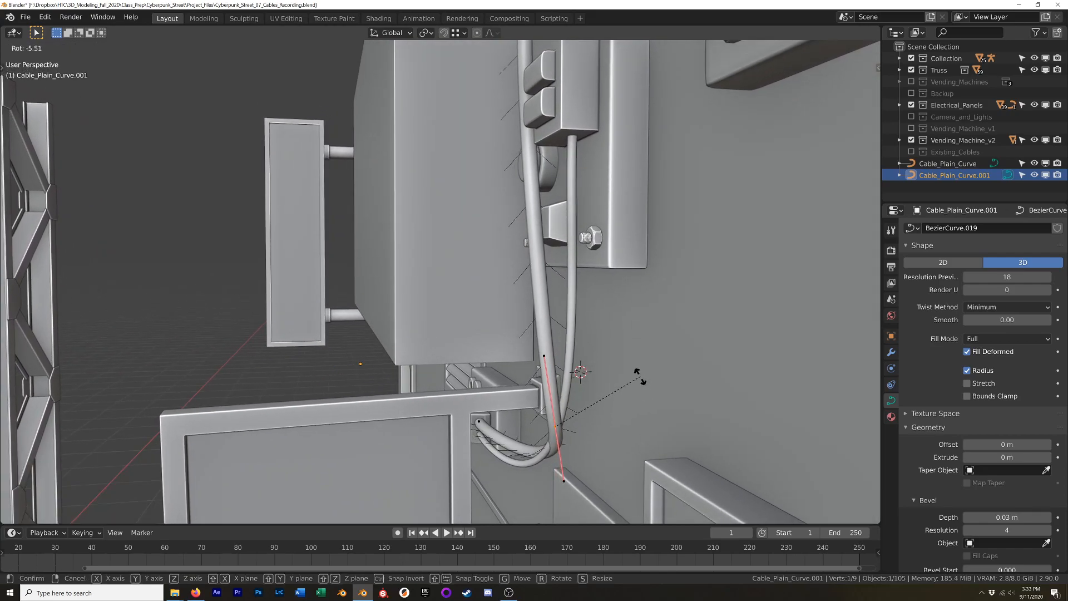
left_click(637, 375)
- Return the thick cable to Object Mode and convert it to a mesh
middle_click_drag(535, 240, 653, 220)
scroll(620, 328, "down", 5)
scroll(595, 358, "up", 2)
middle_click_drag(598, 425, 646, 273, "shift")
scroll(615, 280, "up", 4)
scroll(527, 343, "up", 3)
scroll(527, 343, "up", 4)
middle_click_drag(525, 352, 662, 312, "shift")
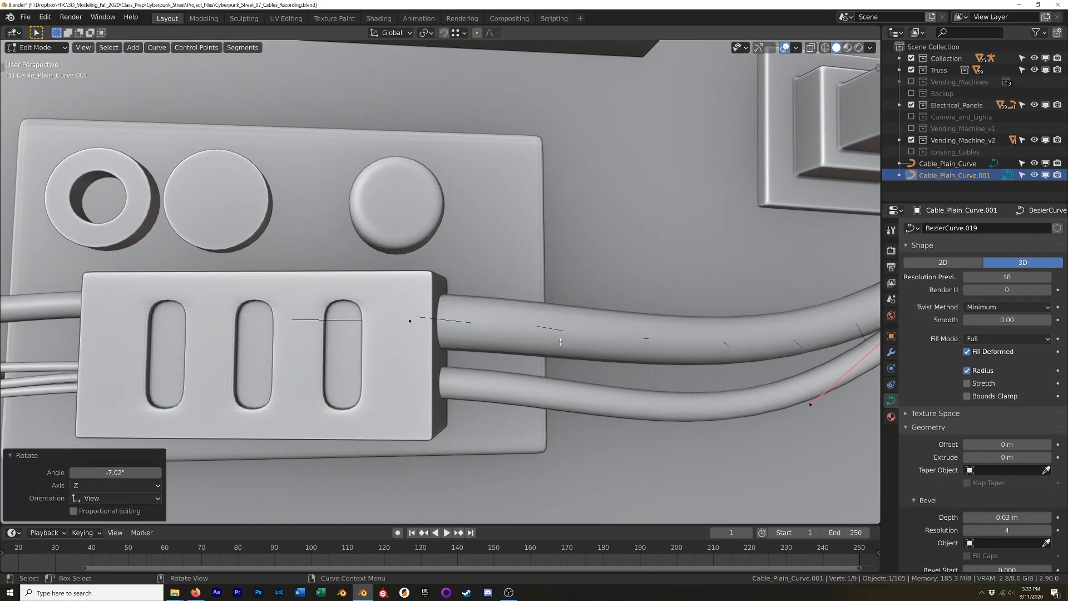
key("Tab")
right_click(578, 321)
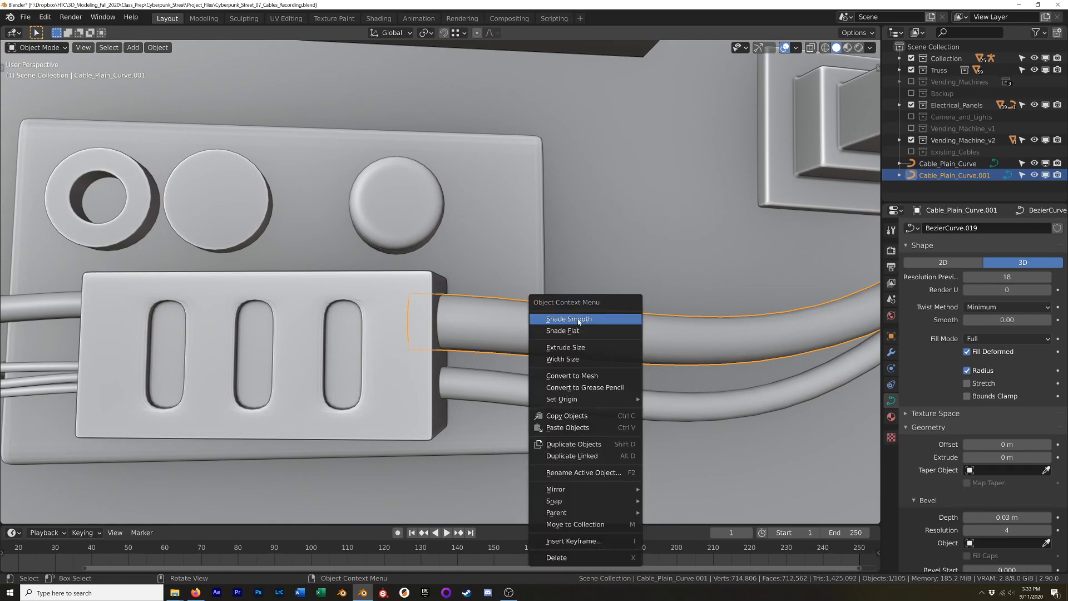
left_click(569, 381)
- Dissolve the cable mesh's edge loop closest to the slotted box
key("Tab")
scroll(580, 321, "down", 7)
mouse_move(699, 264)
middle_mouse_down()
mouse_move(633, 266)
mouse_move(717, 261)
middle_mouse_up()
scroll(728, 261, "up", 3)
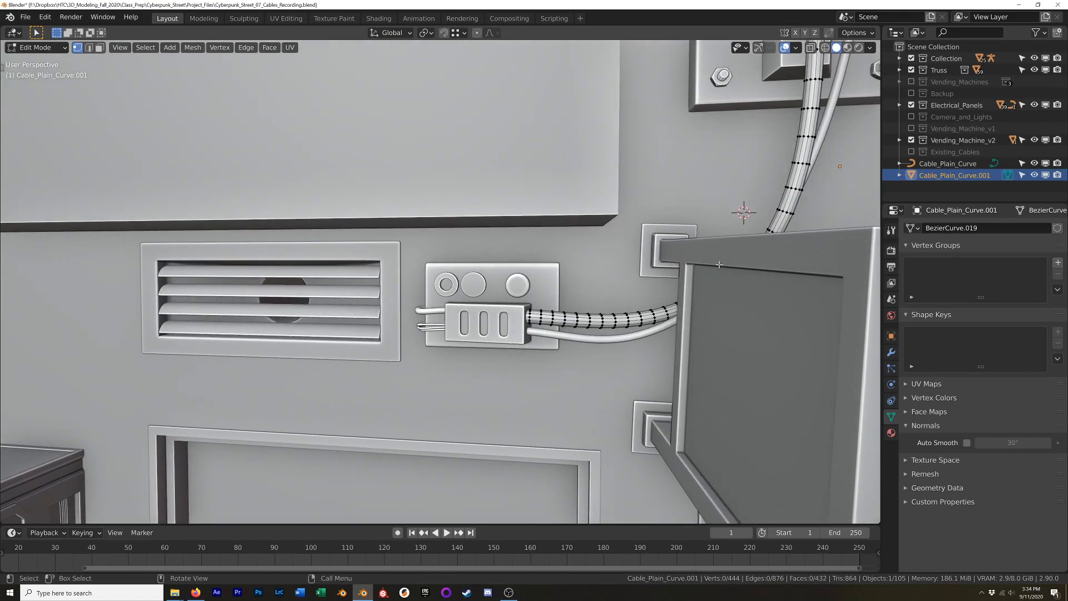
scroll(488, 327, "up", 2)
scroll(535, 307, "up", 5)
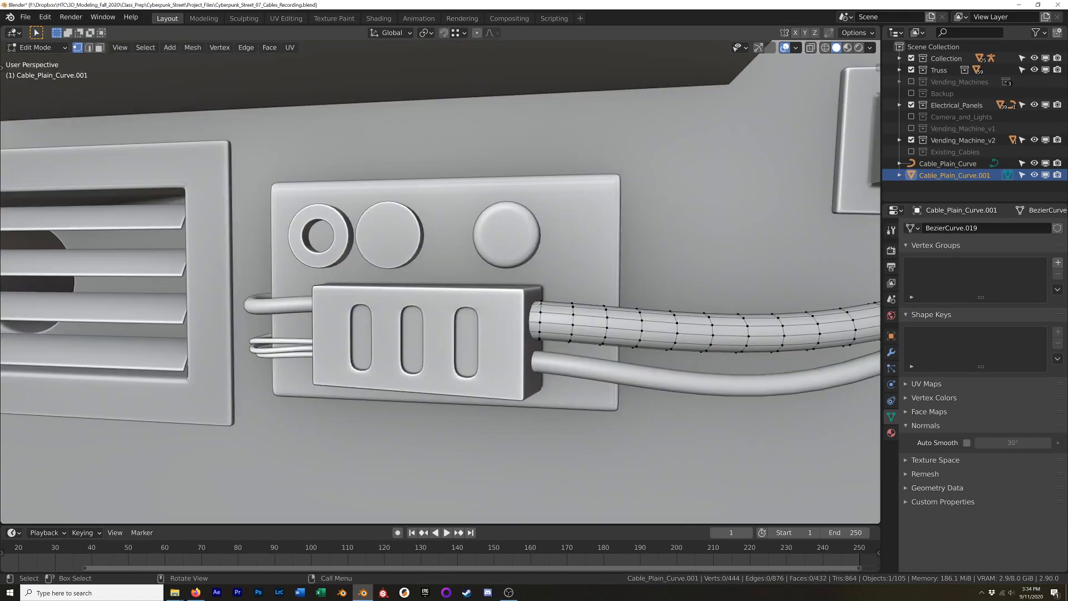
middle_click_drag(539, 306, 578, 321)
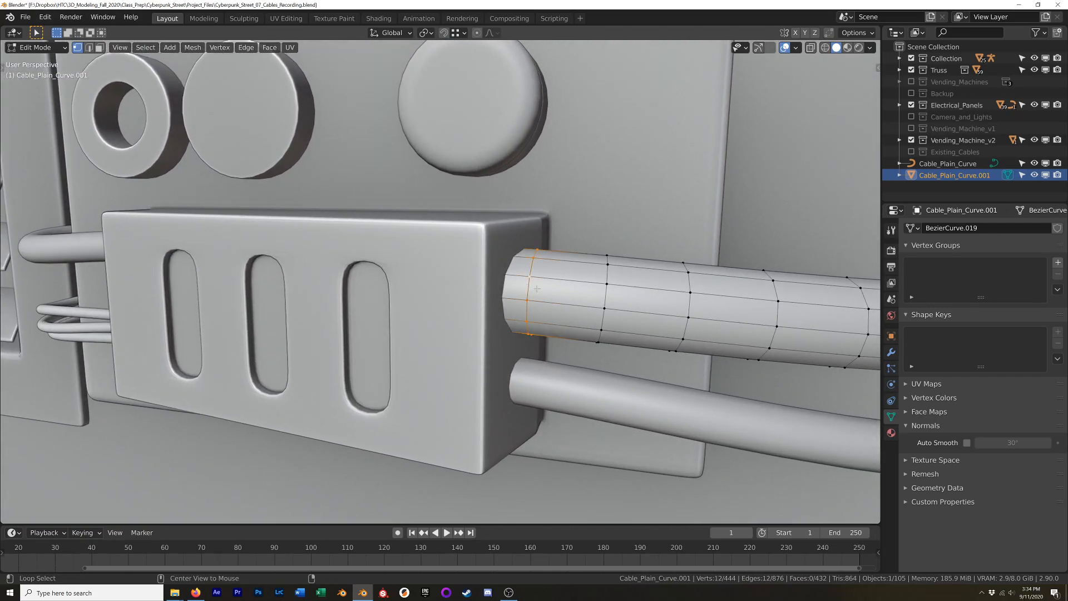
key("alt+a")
key("2")
key("x")
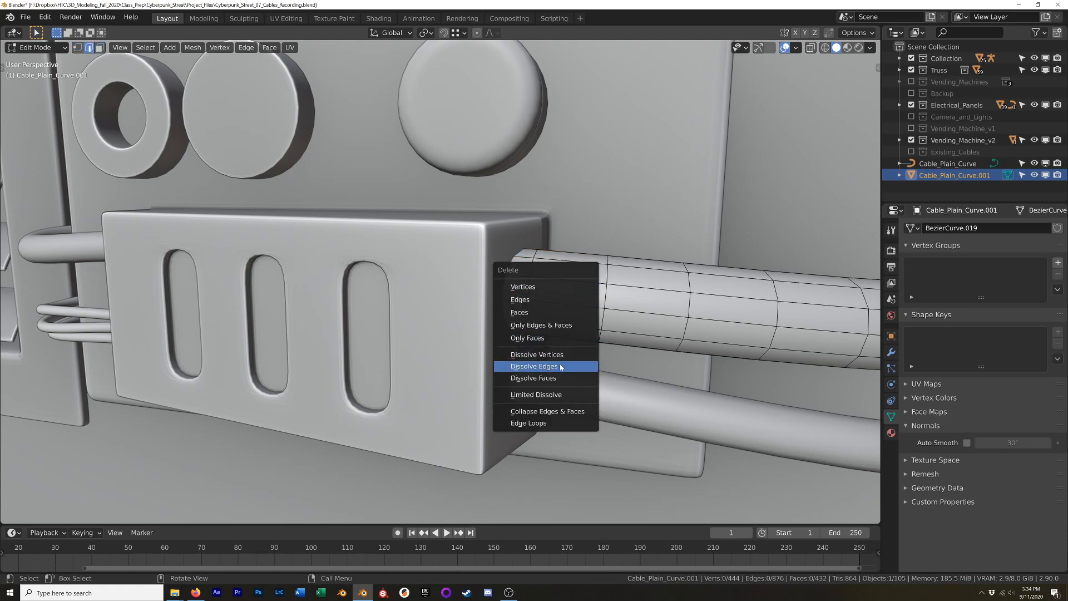
left_click(559, 366)
left_click(529, 287, "alt")
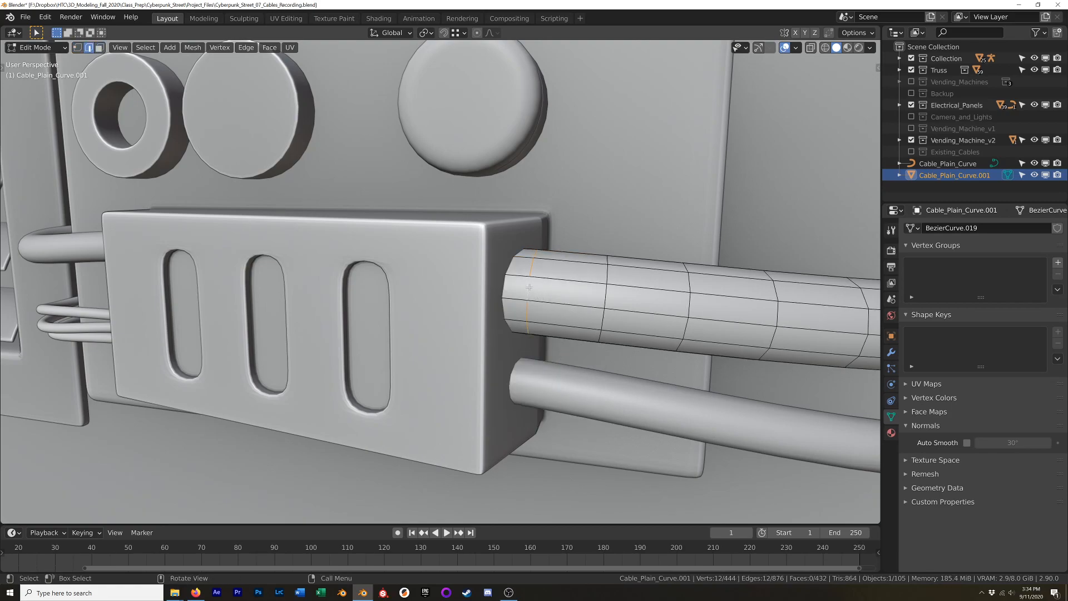
key("x")
left_click(529, 287)
- Extrude the ring of faces at the slotted box in place and fatten it by 0.00713 m into a collar
scroll(529, 287, "down", 3)
middle_click_drag(528, 287, 534, 278)
scroll(534, 278, "up", 2)
key("z")
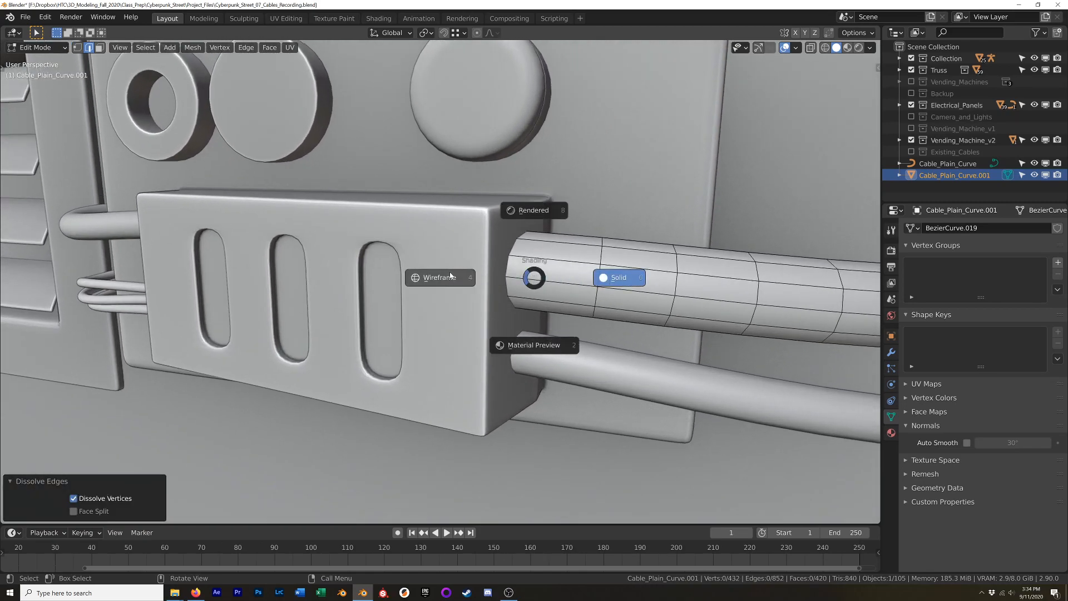
left_click(451, 276)
key("shift+z")
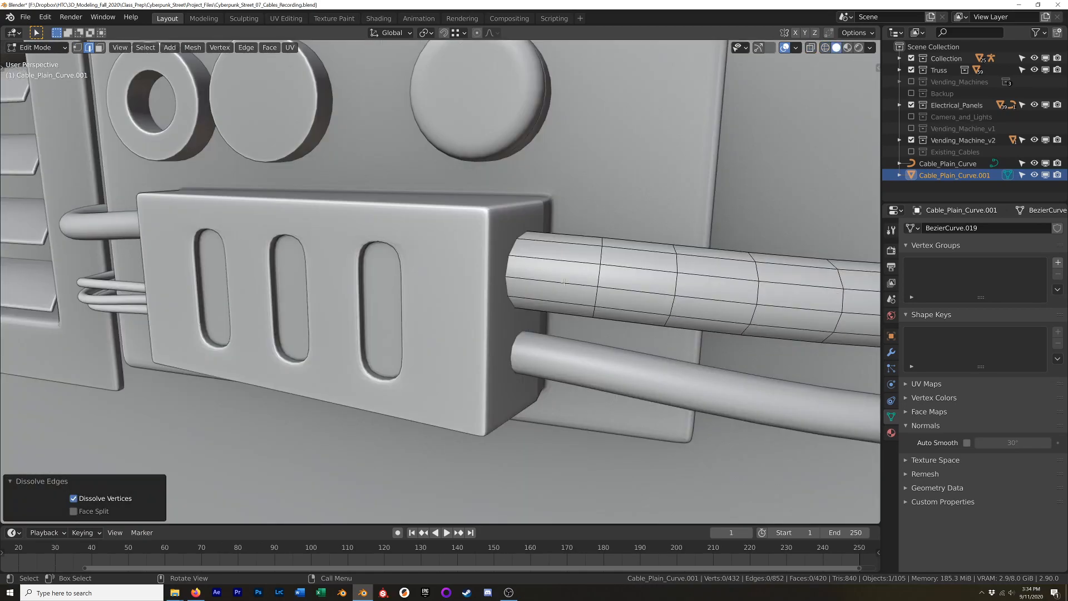
key("3")
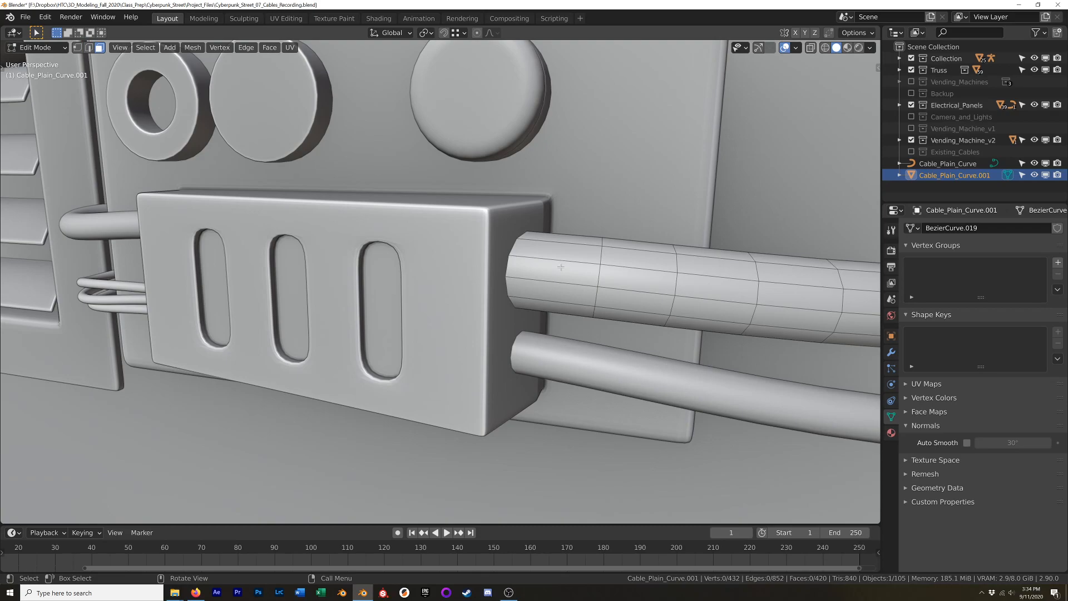
left_click(565, 262, "alt")
middle_click_drag(566, 262, 594, 270)
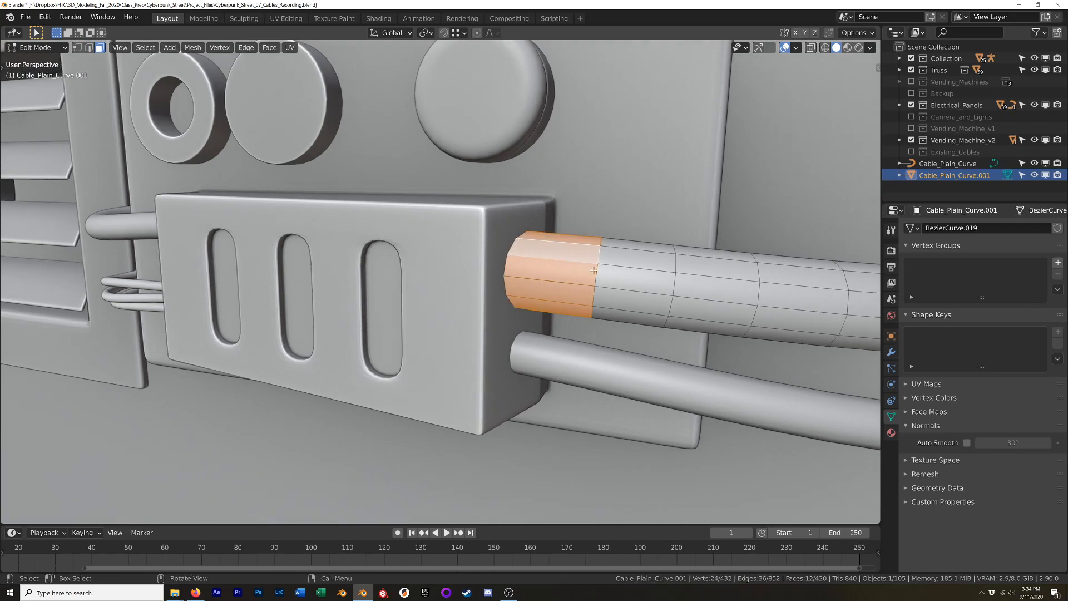
key("e")
right_click(690, 278)
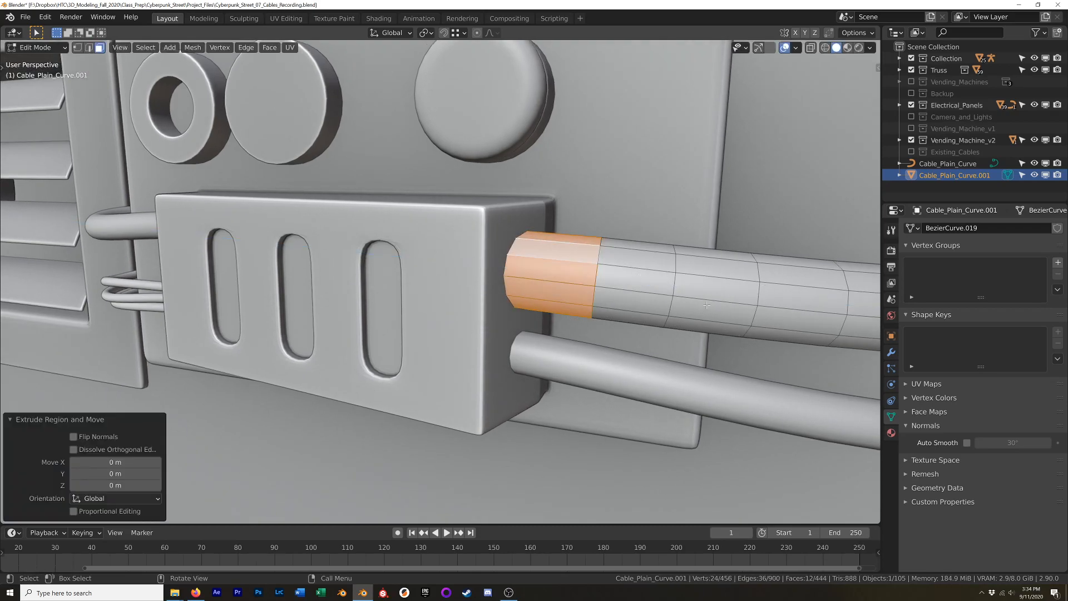
key("alt+s")
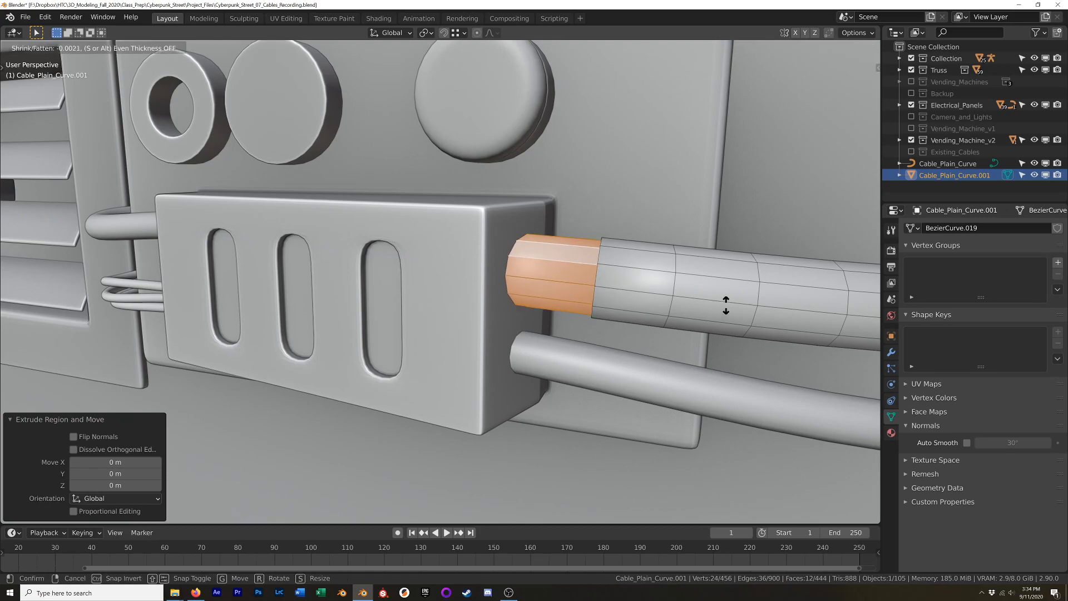
left_click(718, 288)
- Turn on the Screencast Keys display in the viewport
key("n")
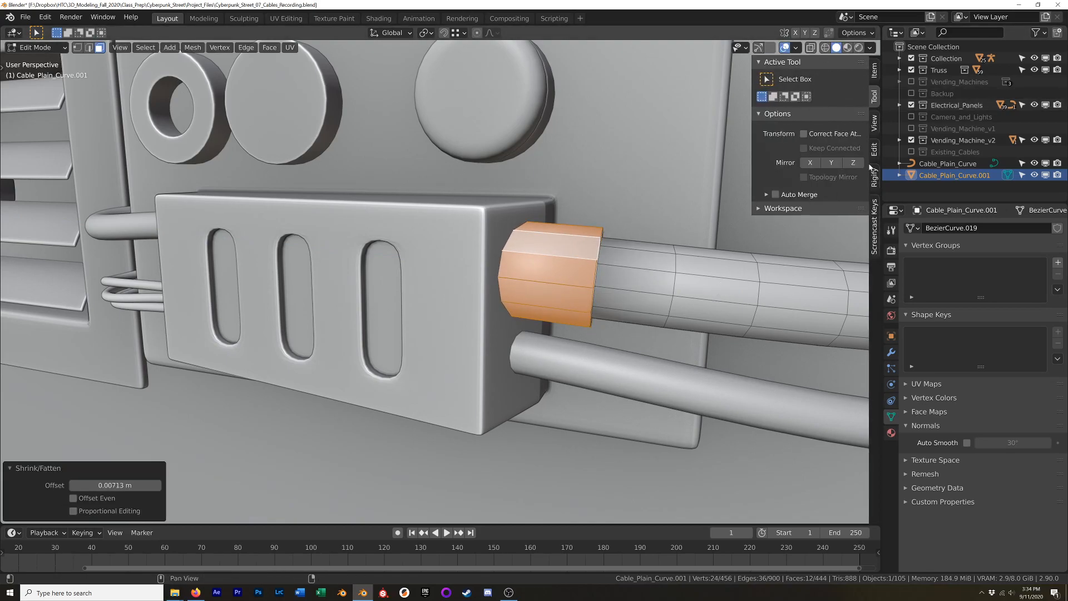
left_click(872, 207)
left_click(767, 63)
key("n")
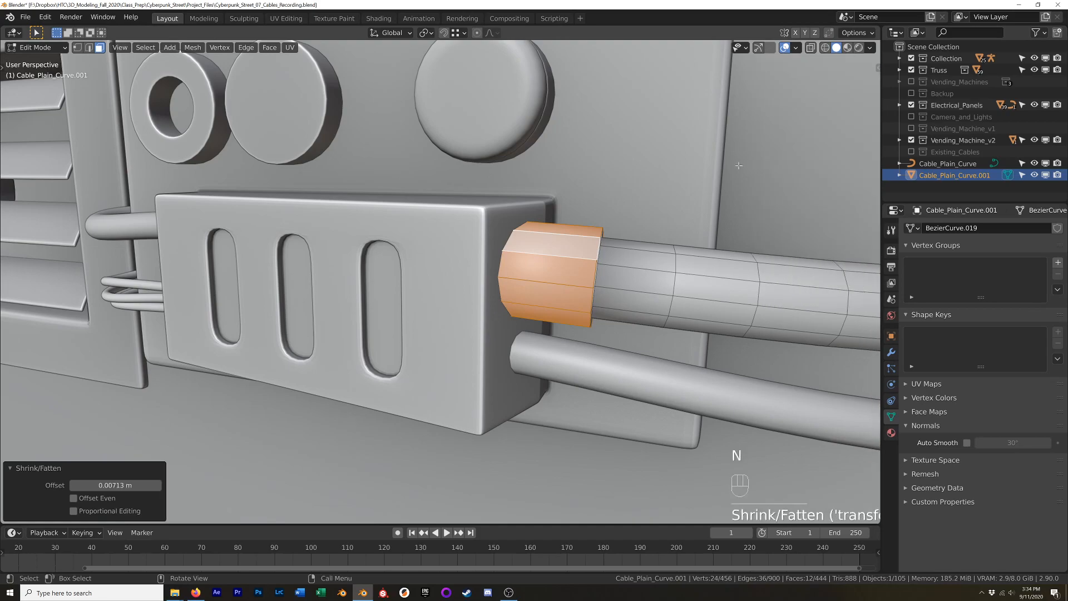
- Check the collar in Object Mode and undo the collar, the loop dissolve and the mesh conversion back to the Bezier curve
middle_click_drag(642, 207, 620, 206)
key("Tab")
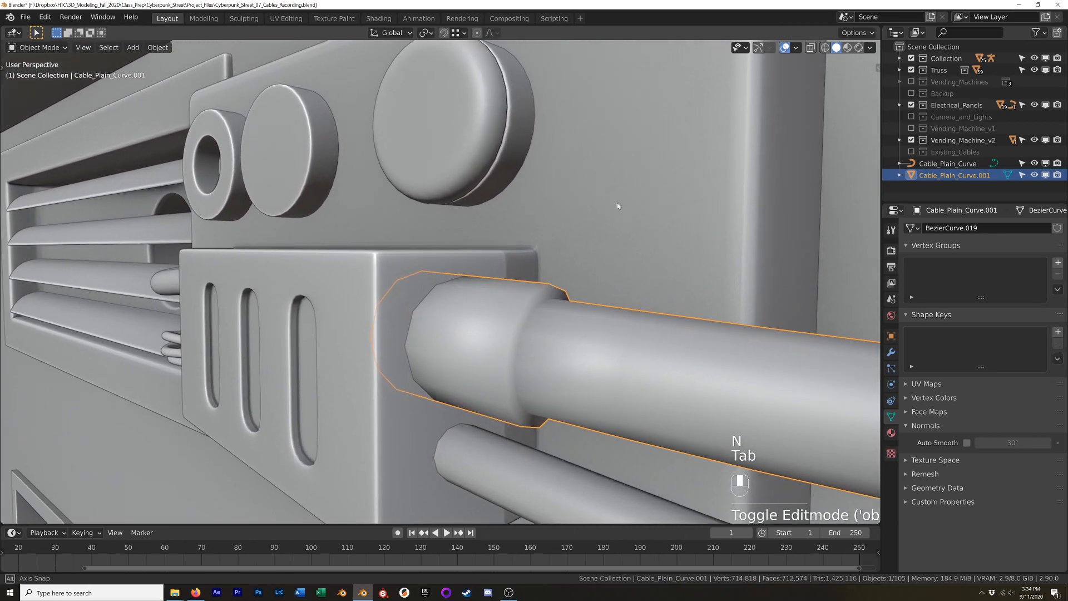
key("Tab")
scroll(569, 283, "down", 4)
middle_click_drag(570, 283, 540, 283)
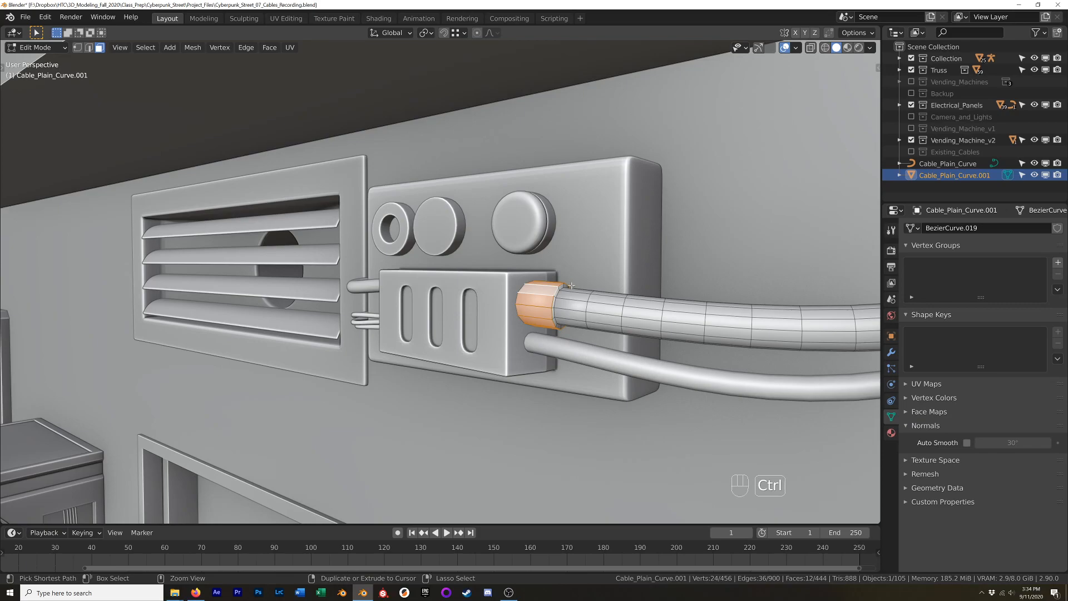
key("ctrl+z")
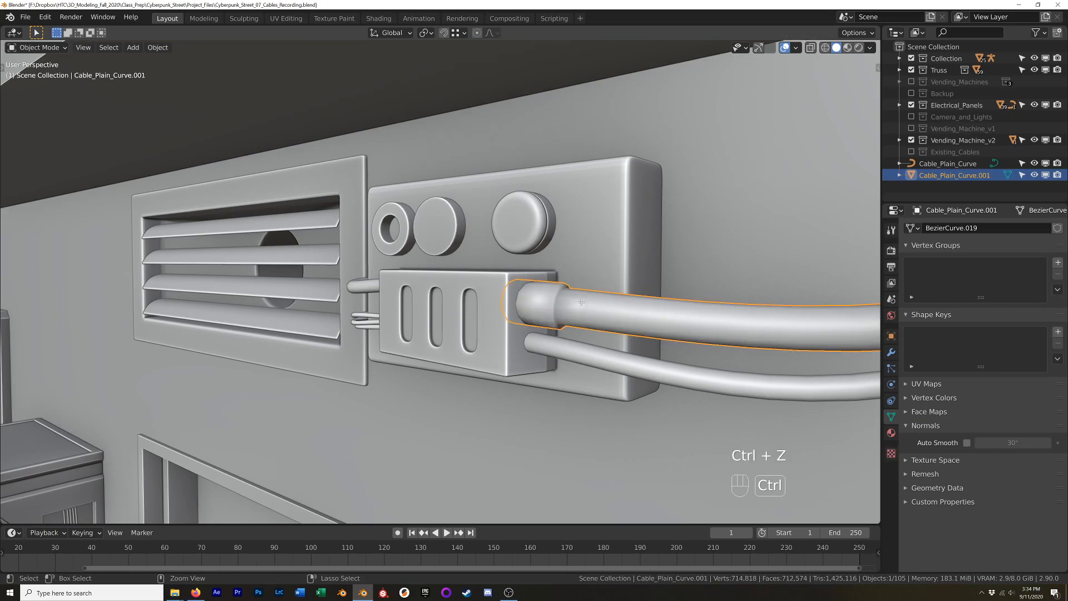
key("ctrl+z")
key("ctrl+z")
key("ctrl+z")
key("ctrl+z")
key("ctrl+z")
key("ctrl+z")
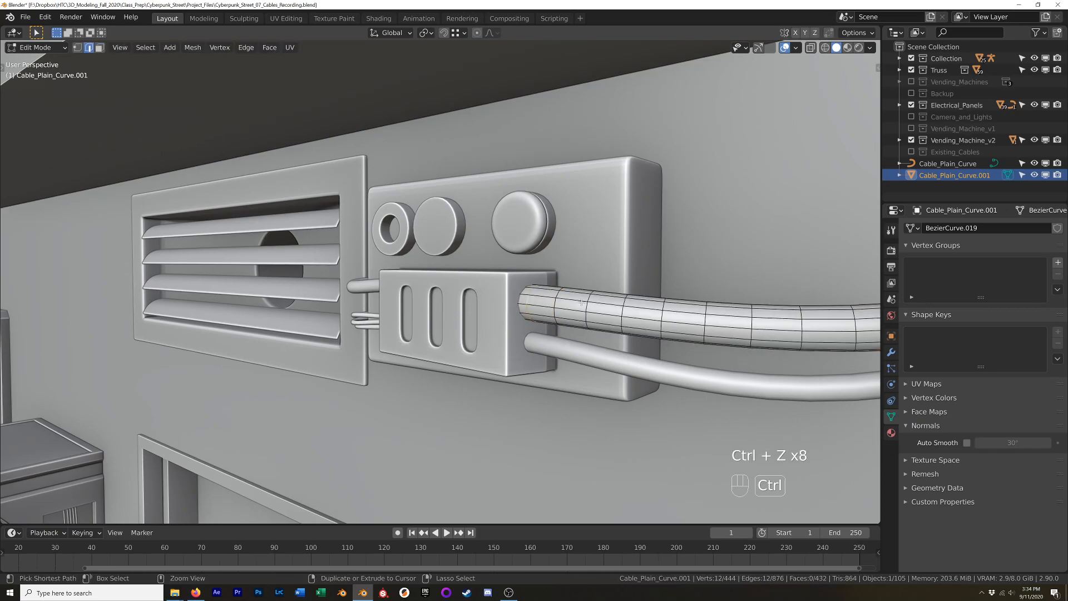
key("ctrl+z")
key("ctrl+z")
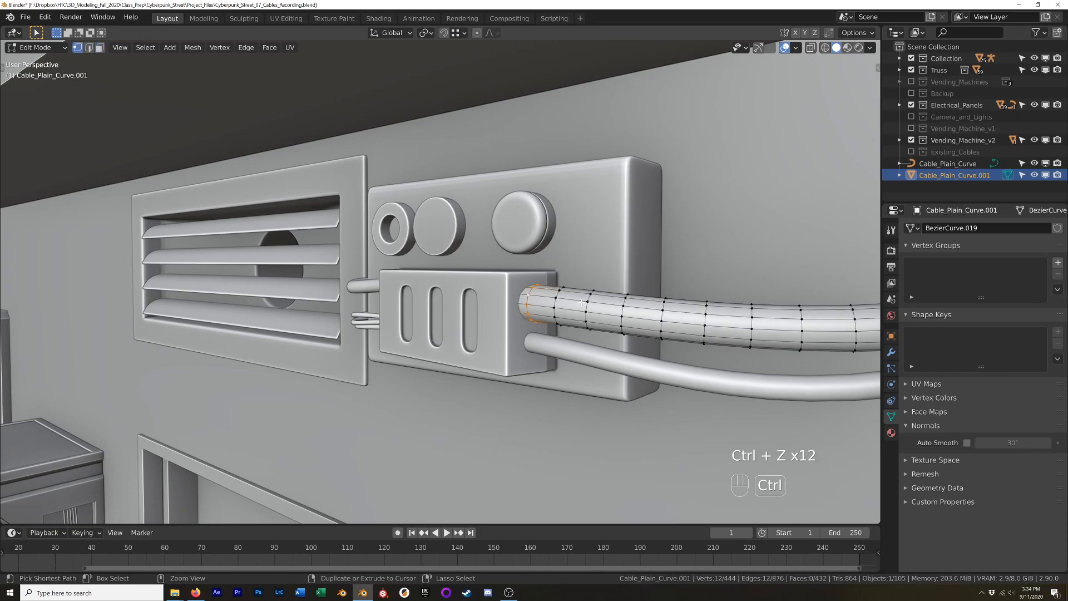
key("ctrl+z")
key("ctrl+z")
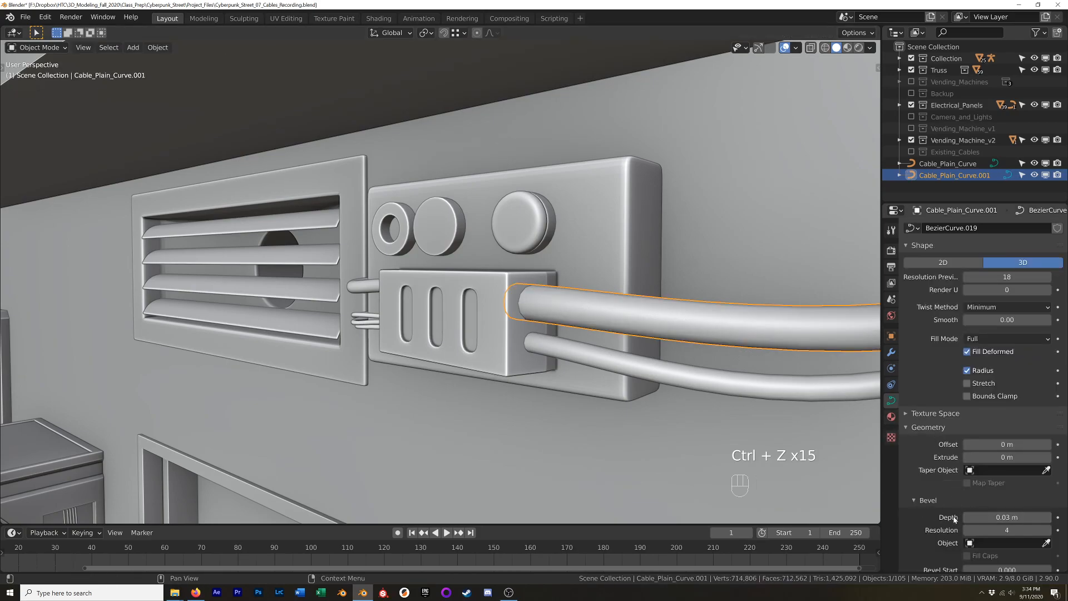
- Lower the thick cable's bevel resolution to 1
scroll(955, 519, "down", 3)
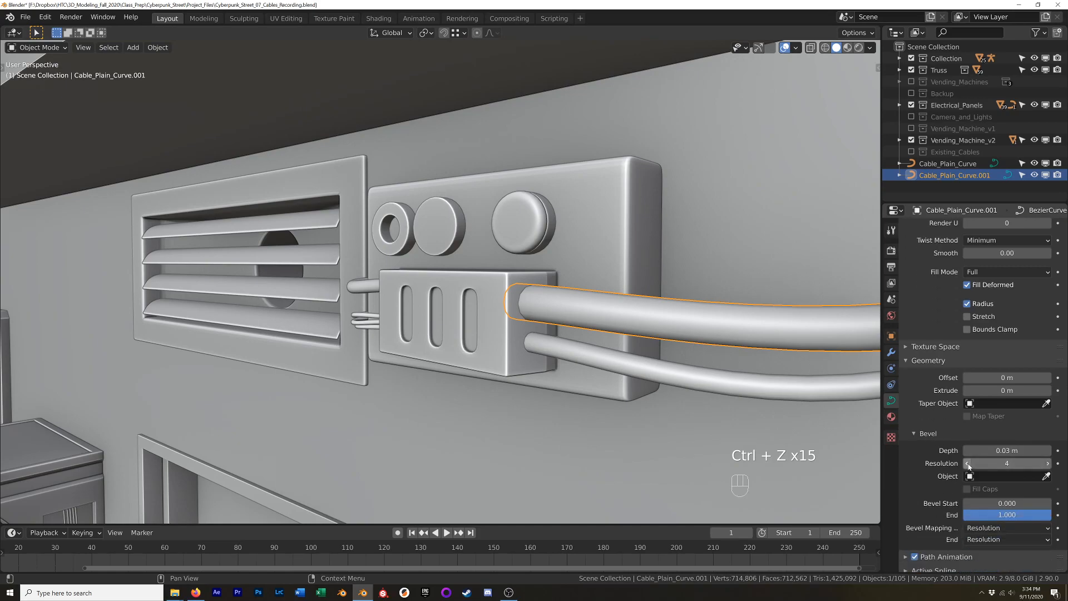
left_click(967, 463)
left_click(967, 463)
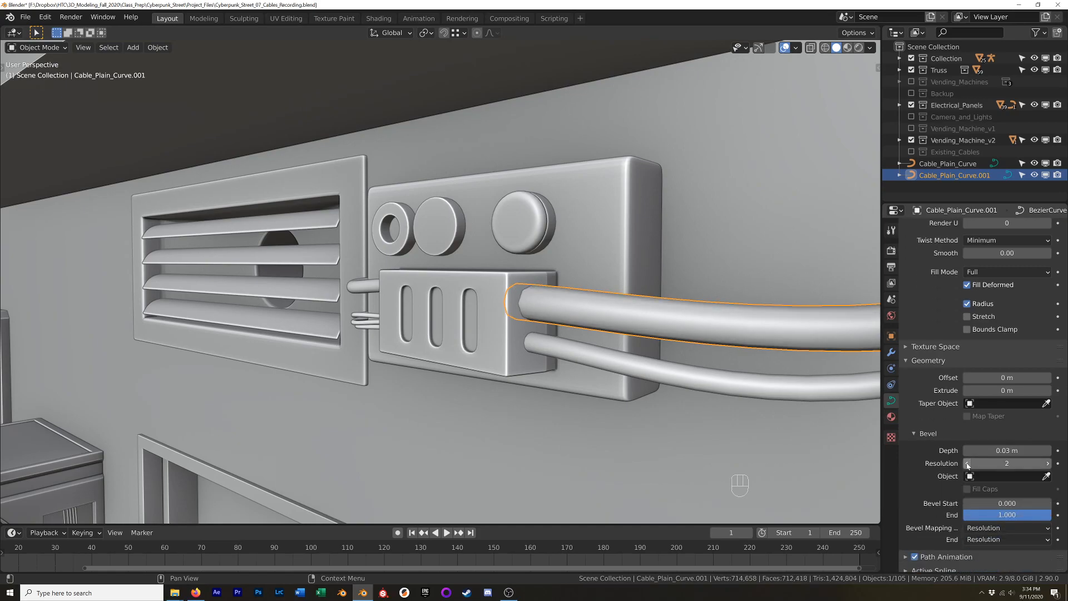
left_click(967, 463)
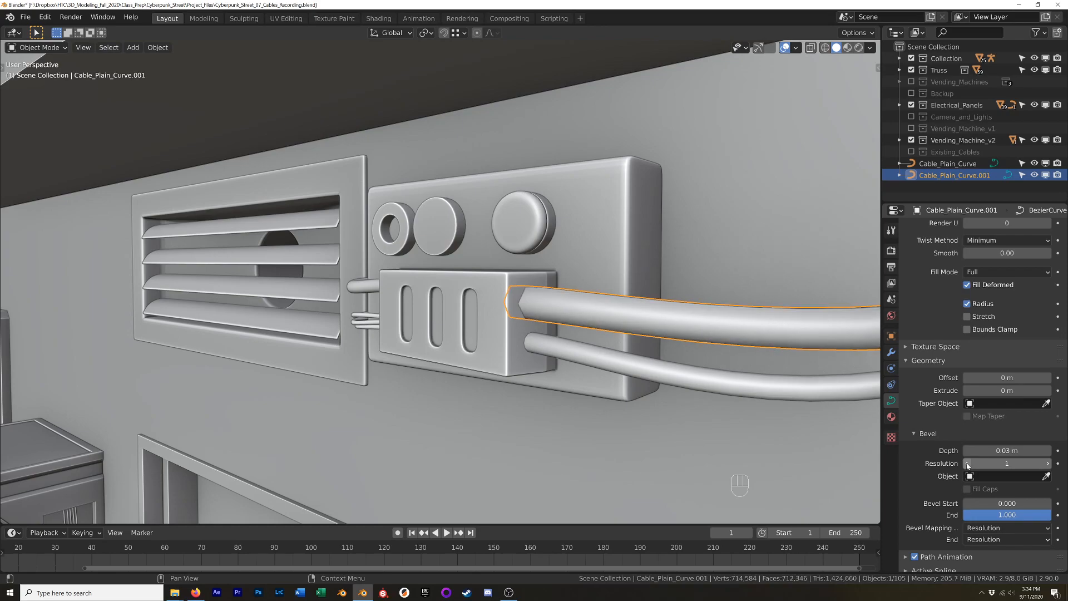
- Set the thick cable curve's preview resolution to 12
middle_click_drag(717, 368, 787, 373)
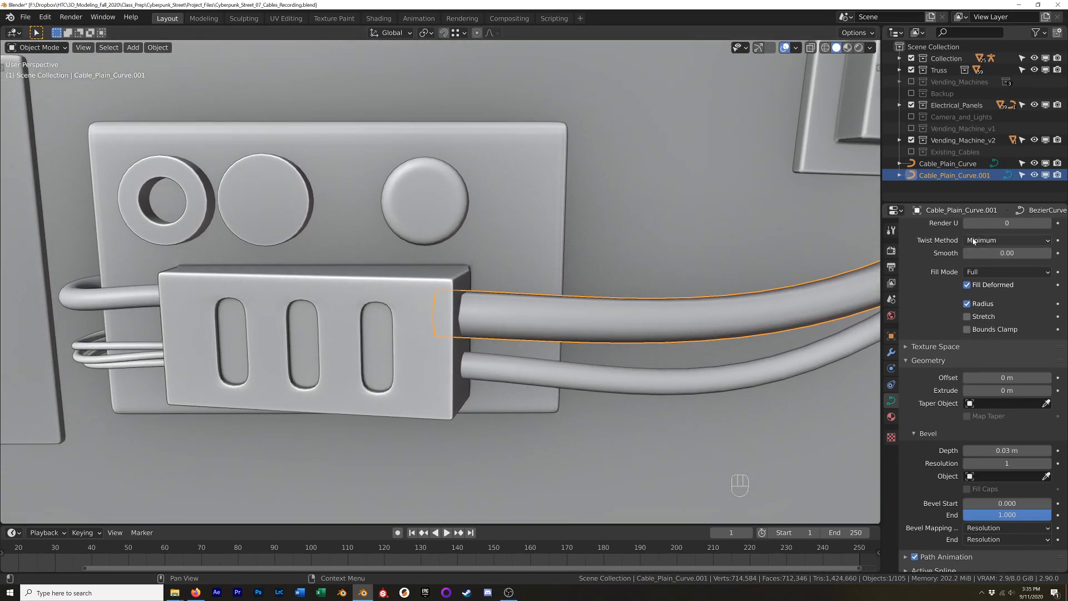
scroll(951, 261, "up", 3)
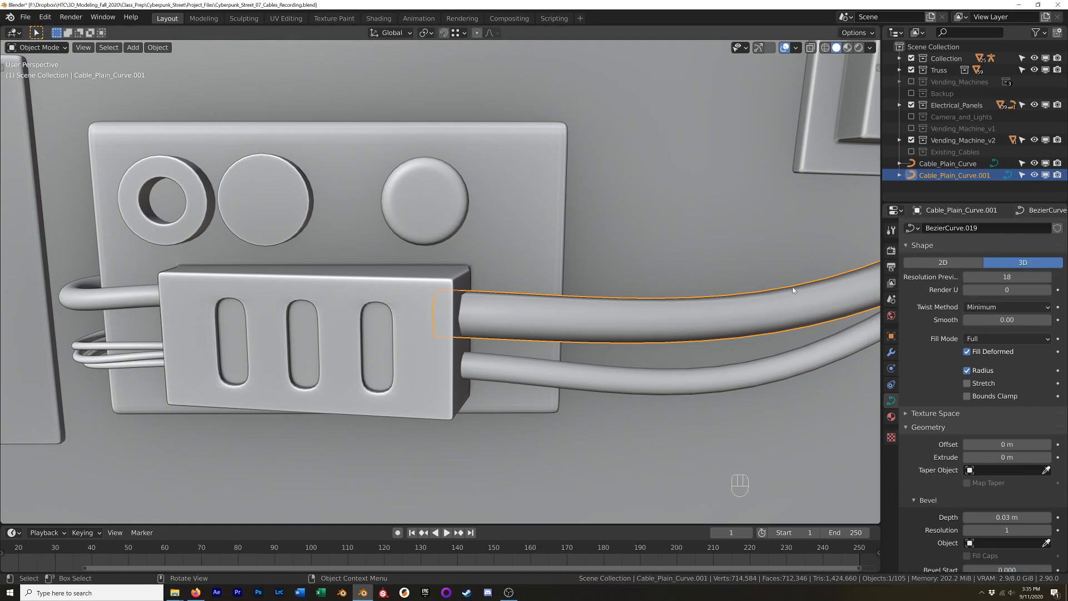
scroll(798, 278, "up", 2)
middle_click_drag(799, 278, 729, 291, "shift")
scroll(729, 292, "down", 4)
left_click(976, 276)
type("12")
key("Return")
- Convert the thick cable curve to a mesh and add a level 2 subdivision surface to it
middle_click_drag(859, 255, 734, 260)
key("Tab")
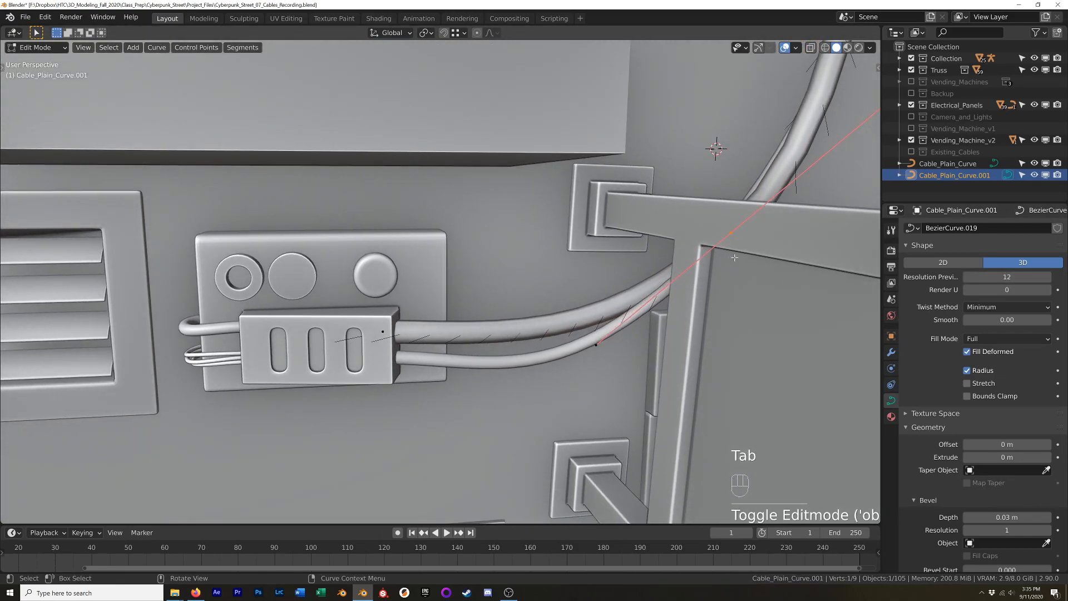
key("Tab")
right_click(578, 315)
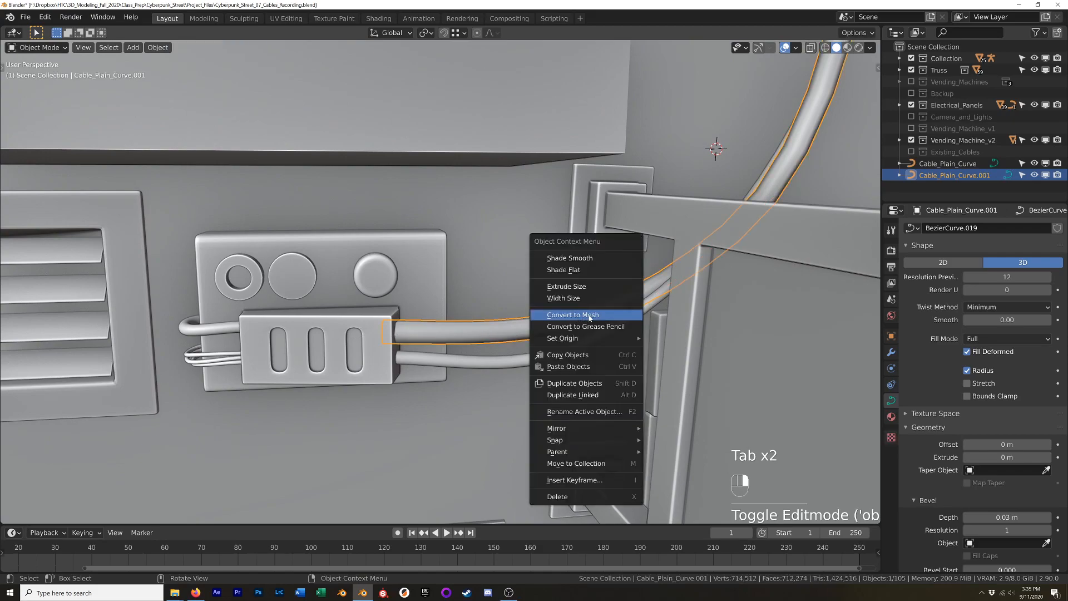
left_click(589, 315)
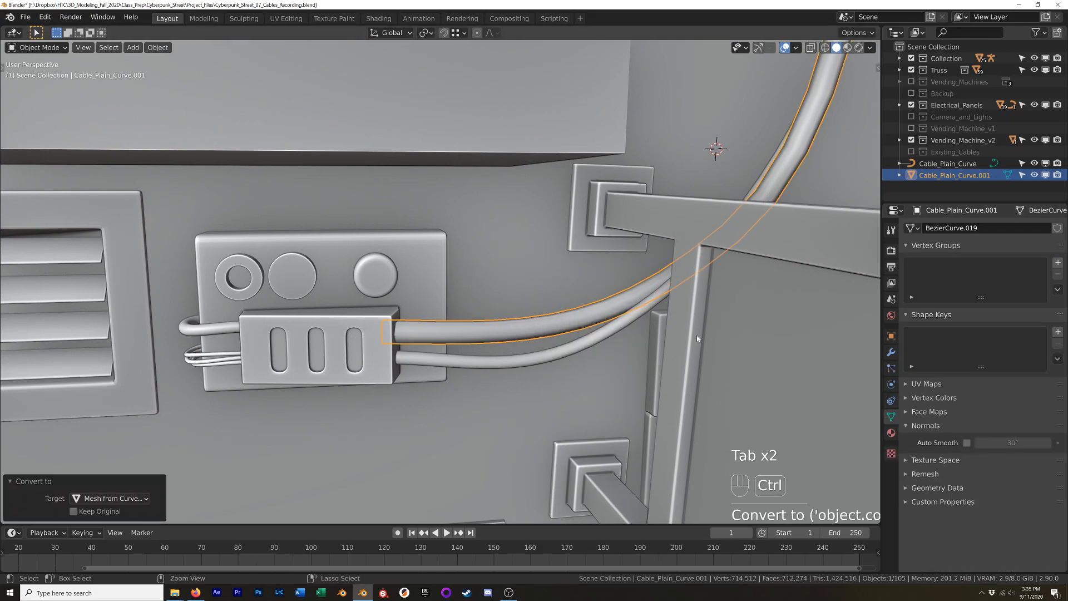
key("ctrl+2")
- Slide the thick cable's first visible edge loop beside the slotted box a little farther along the cable
middle_click_drag(697, 337, 665, 325)
key("Tab")
scroll(441, 324, "up", 5)
middle_click_drag(441, 324, 548, 318)
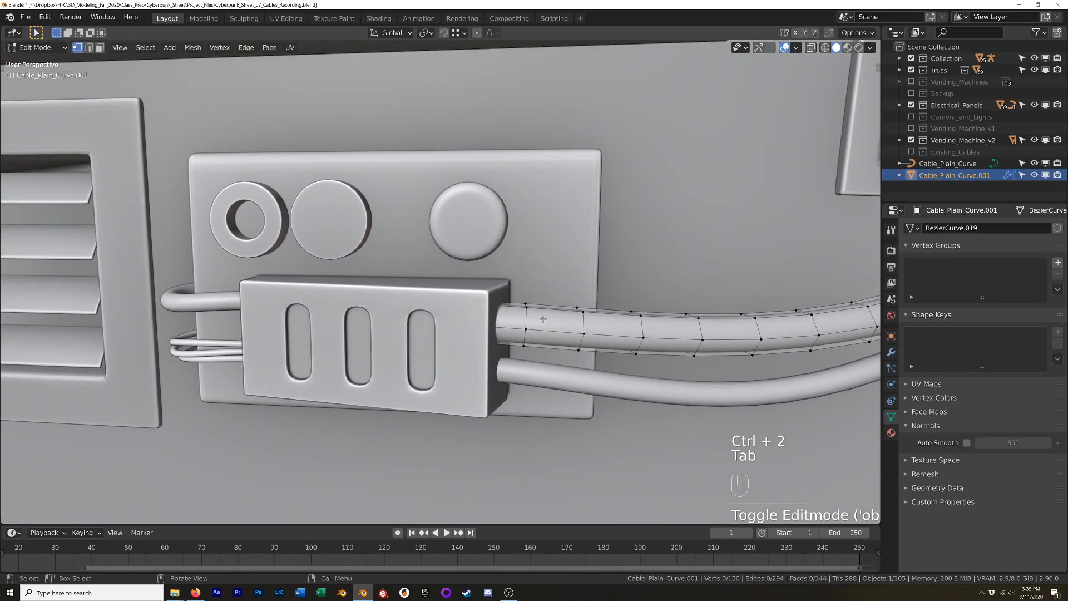
left_click(524, 317, "alt")
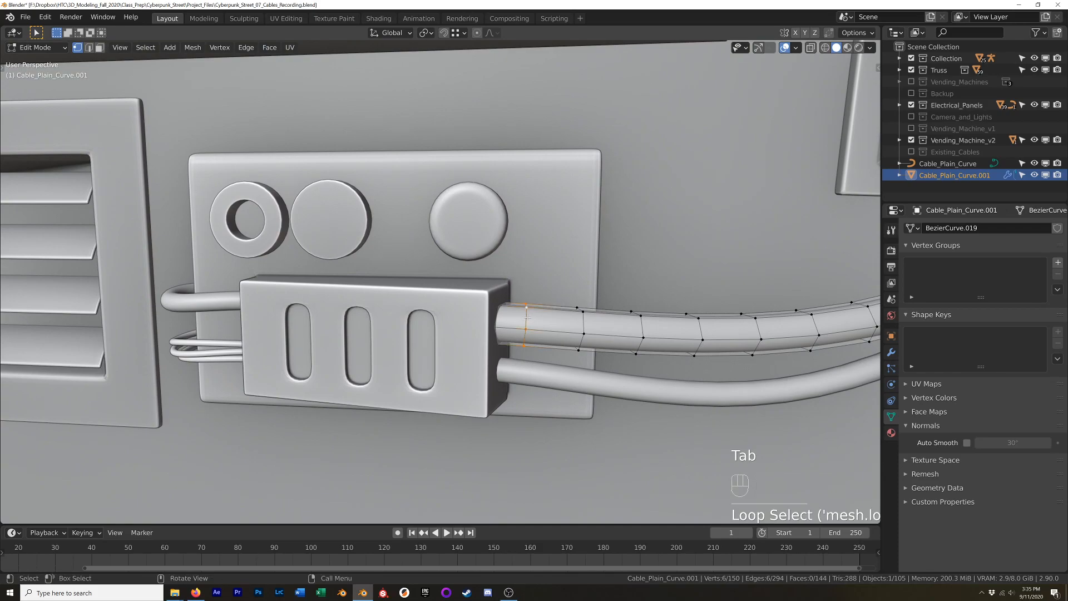
key("g")
key("g")
left_click(552, 317)
- Extrude the ring of faces at the slotted box in place and fatten it by about 0.0067 m into a collar
key("3")
left_click(524, 315, "alt")
middle_click_drag(522, 316, 589, 318)
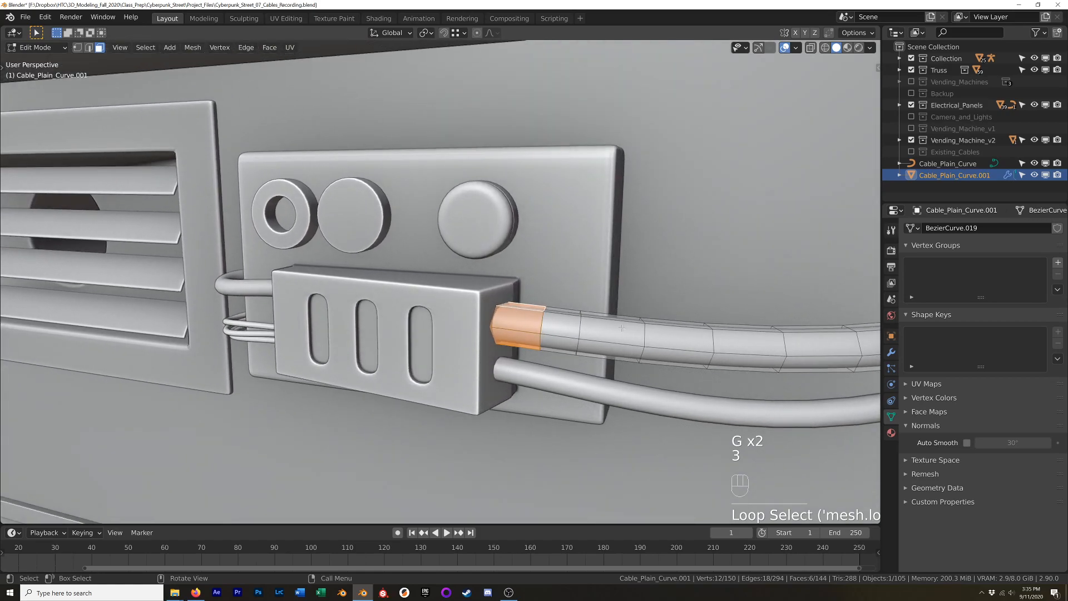
key("e")
right_click(639, 319)
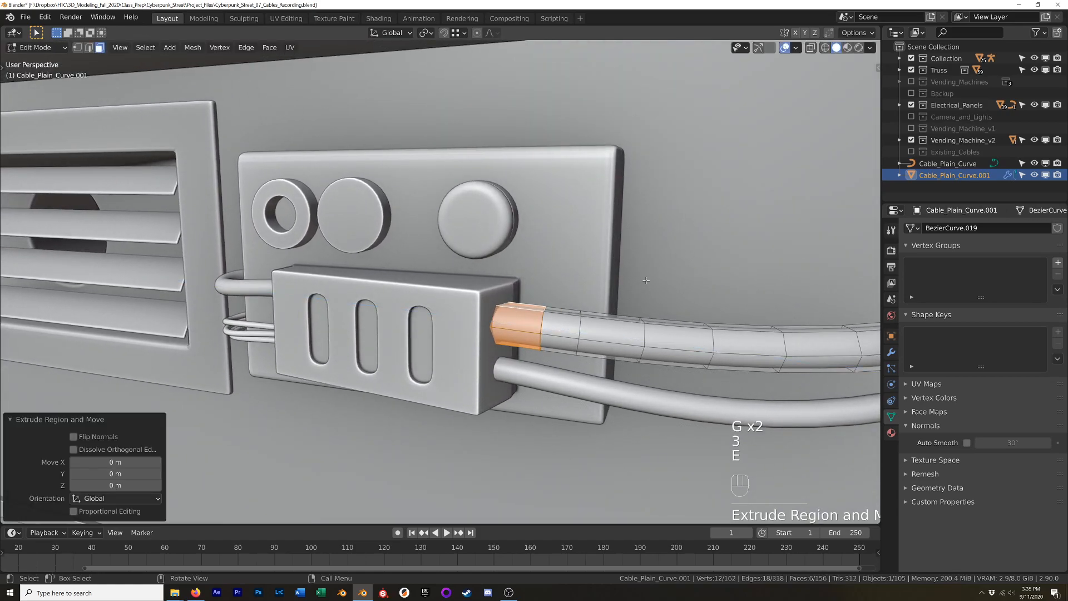
key("alt+s")
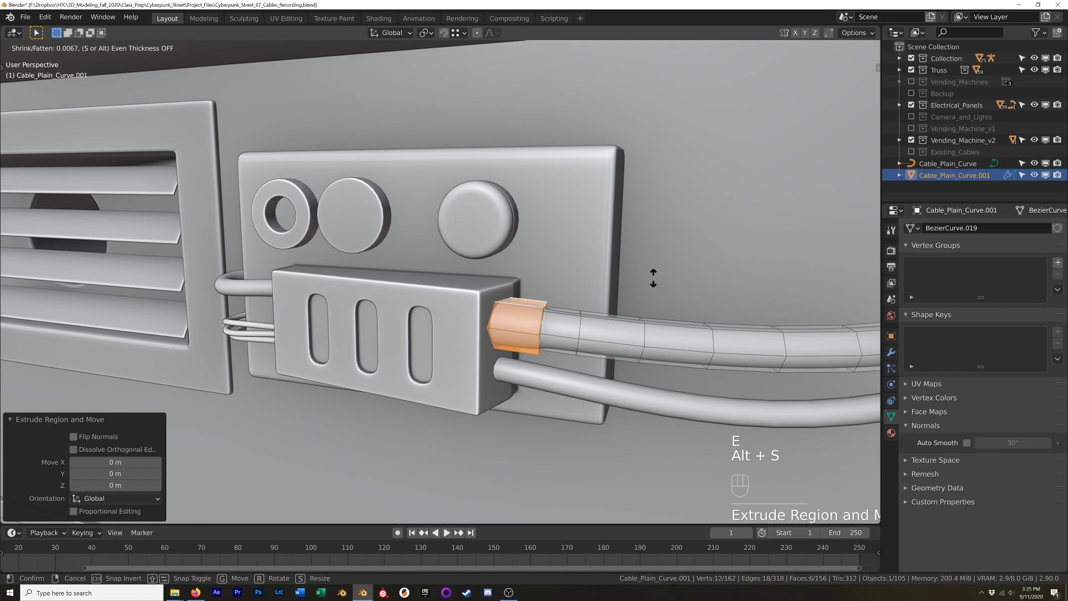
left_click(653, 279)
- Add supporting edge loops on both sides of the collar's base, on the cable next to it and on the collar's end face
scroll(653, 278, "up", 5)
scroll(583, 293, "down", 1)
key("ctrl+r")
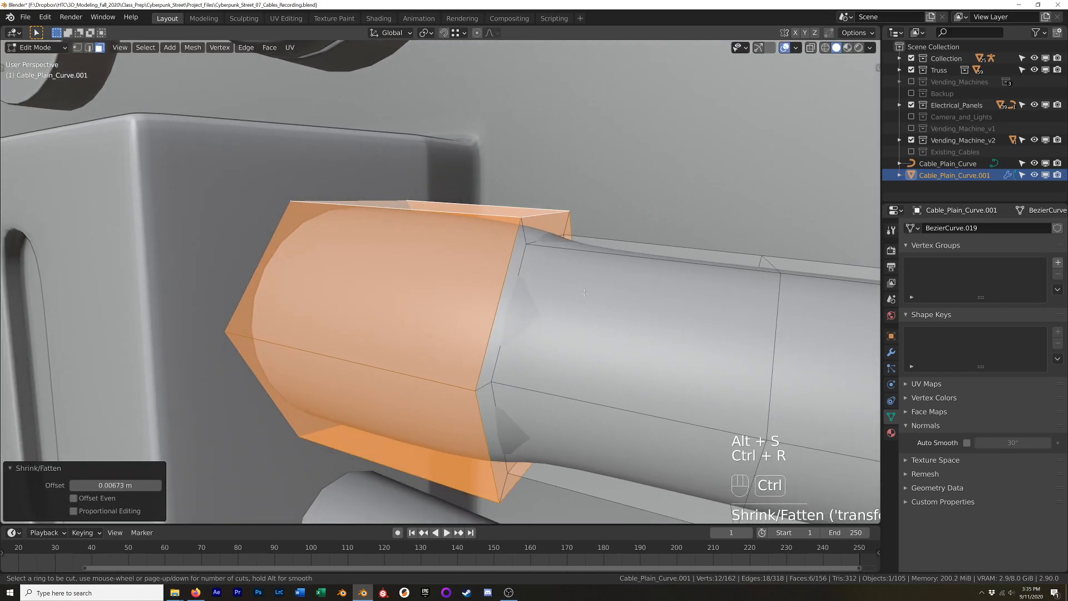
left_click(617, 266)
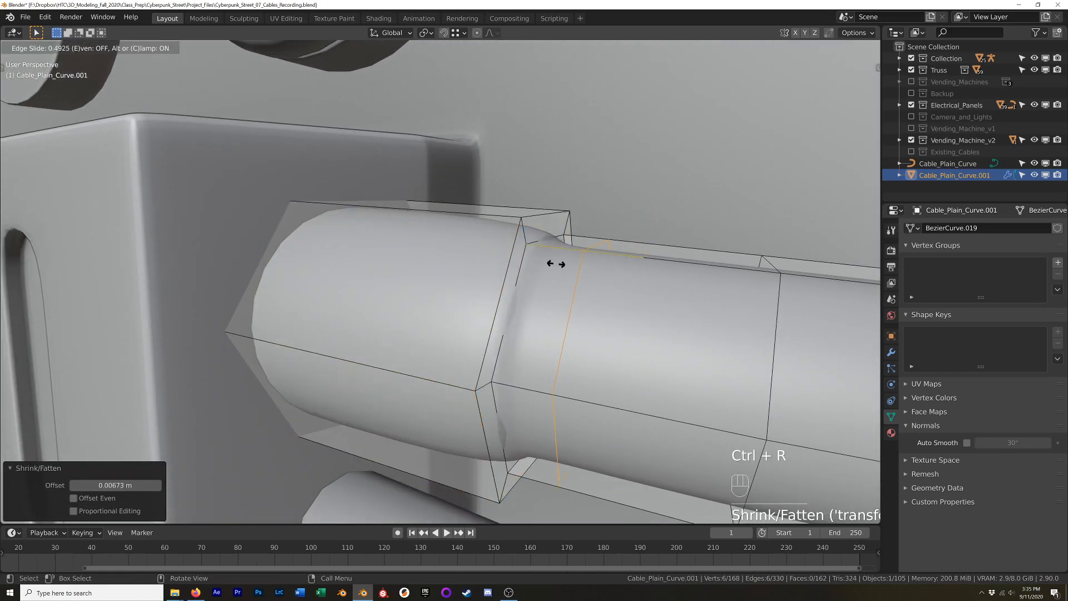
left_click(503, 265)
key("ctrl+r")
left_click(528, 240)
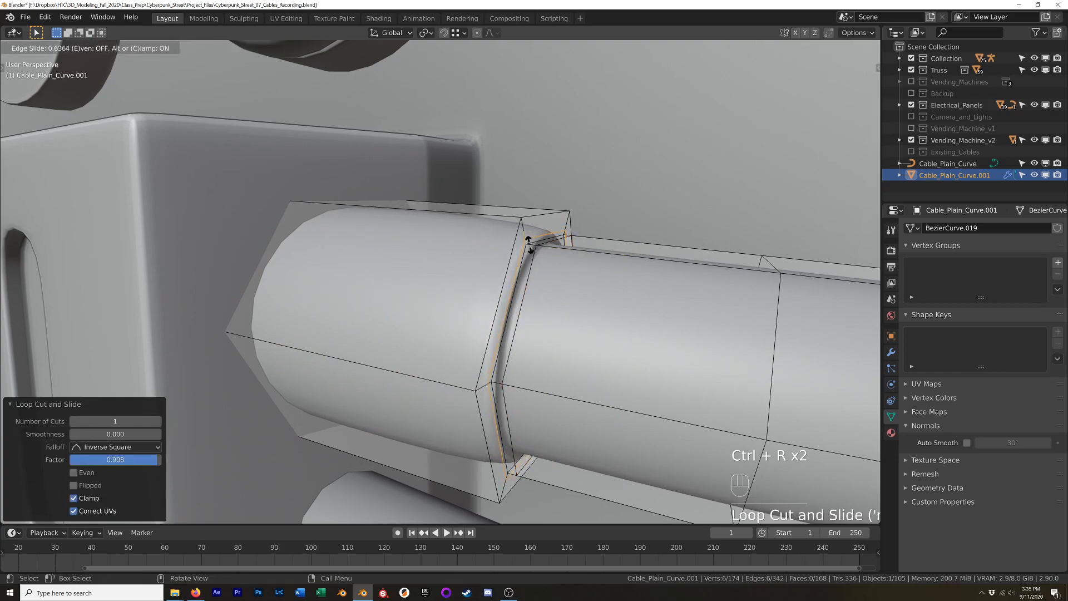
left_click(528, 240)
- Add supporting edge loops around the collar's outer rim and near its end at the slotted box, and return to Object Mode
key("ctrl+r")
left_click(528, 232)
left_click(512, 217)
key("ctrl+r")
left_click(497, 215)
left_click(650, 225)
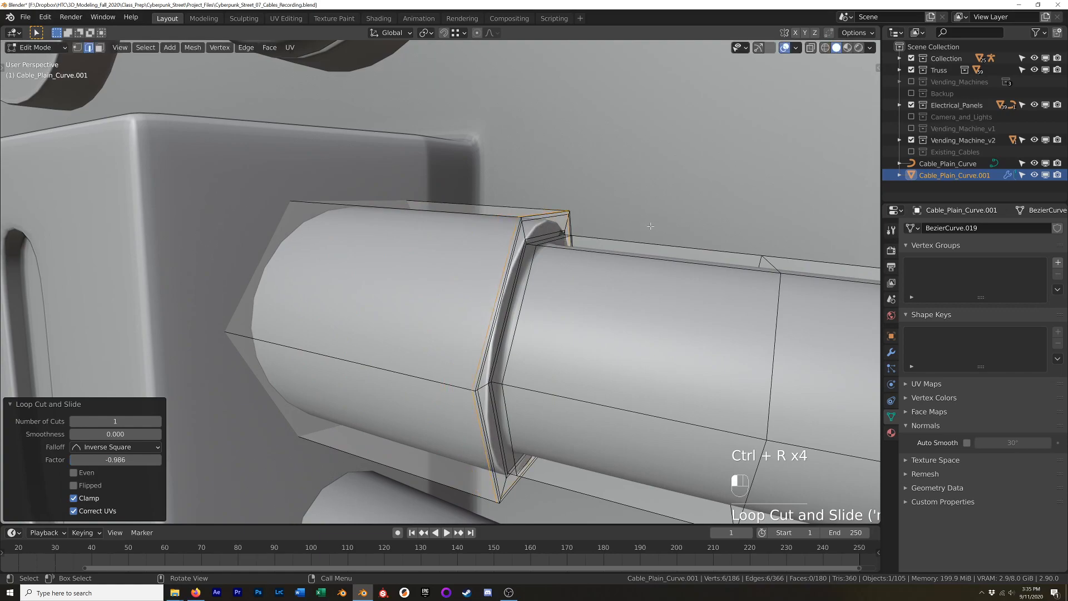
key("ctrl+r")
left_click(405, 214)
left_click(357, 211)
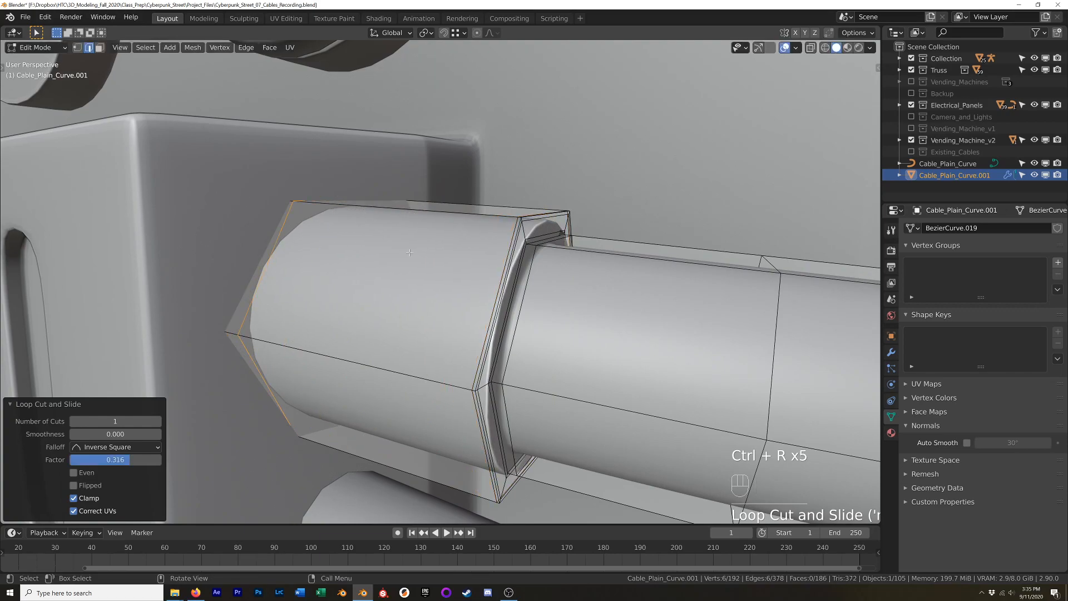
key("Tab")
scroll(435, 303, "down", 15)
scroll(435, 303, "up", 5)
middle_click_drag(435, 303, 492, 291)
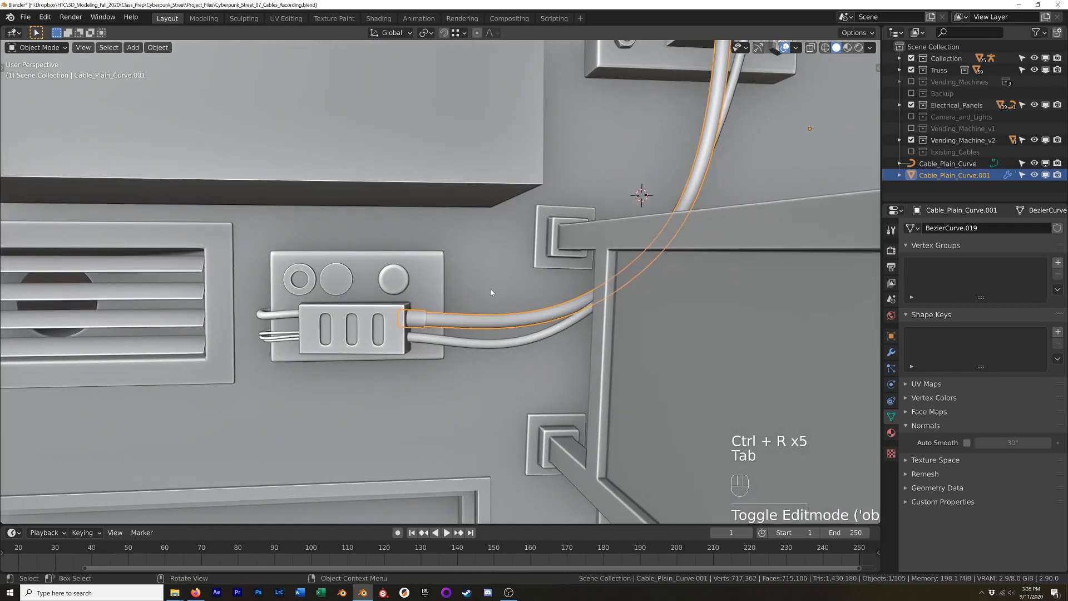
- Move the thin cable's middle control point about -0.052 m along Y
left_click(493, 292)
middle_click_drag(600, 305, 546, 318)
left_click(753, 338, "shift")
middle_click_drag(753, 338, 714, 379)
left_click(748, 320)
key("Tab")
left_click(724, 372)
key("g")
key("y")
left_click(738, 365)
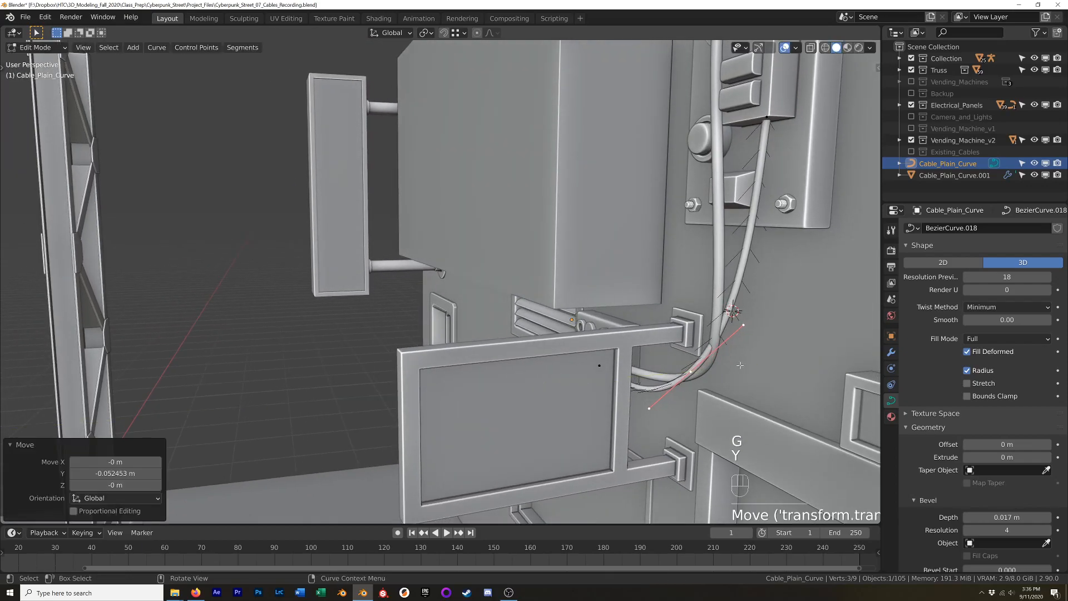
- Rotate the thin cable's middle control point 18.1° in the view and shift it along Z
middle_click_drag(769, 353, 834, 353)
key("r")
left_click(769, 319)
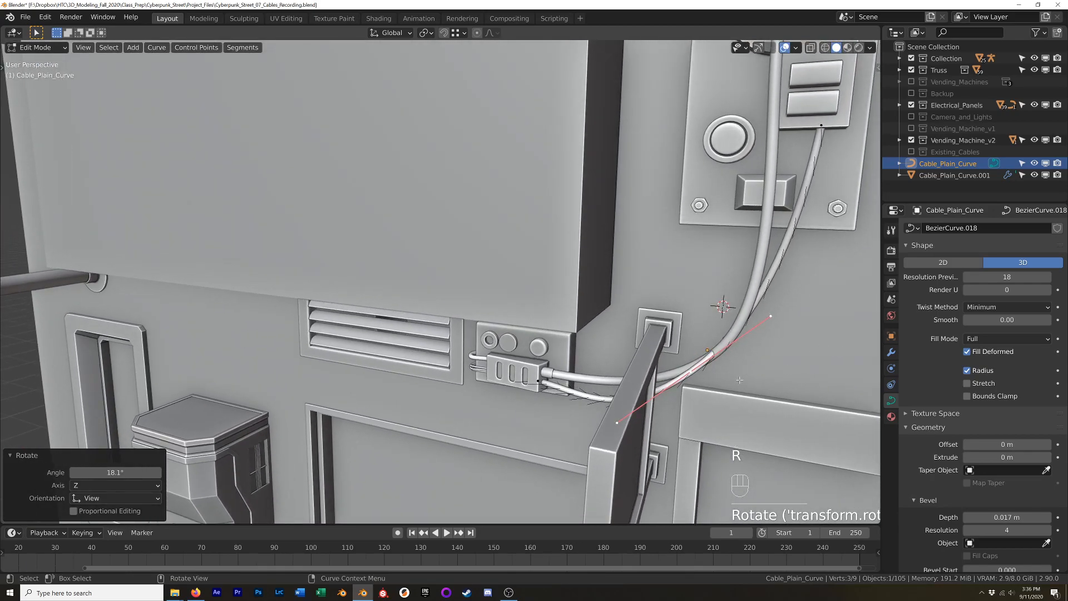
key("g")
key("z")
left_click(739, 362)
mouse_move(740, 361)
middle_mouse_down()
mouse_move(674, 346)
mouse_move(726, 383)
mouse_move(747, 359)
middle_mouse_up()
key("Tab")
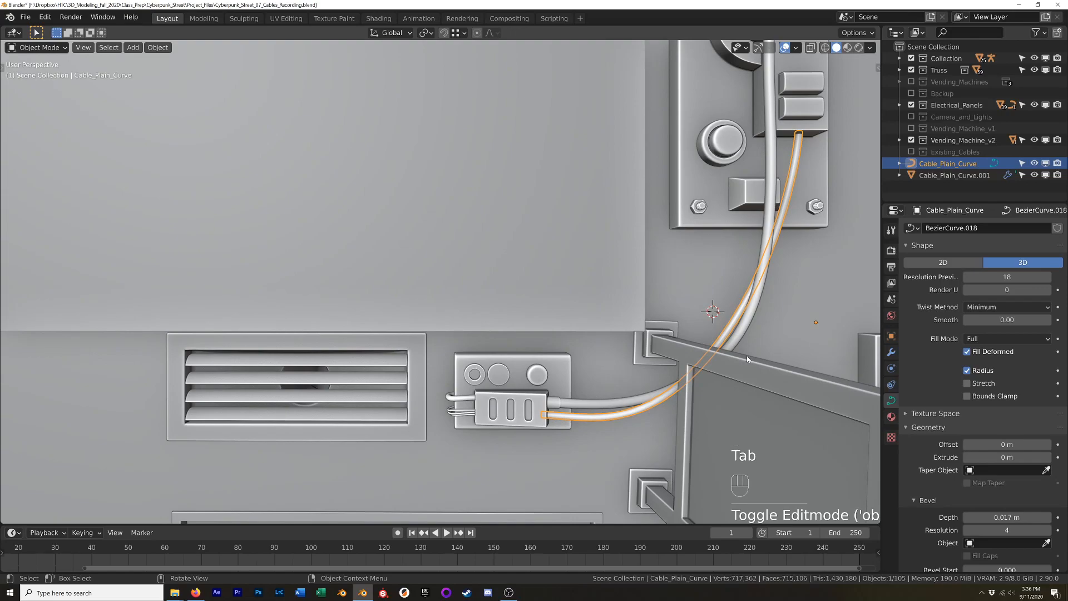
- Compare the thin cable's curve points with the thick cable's mesh geometry in Edit Mode
key("Tab")
key("Tab")
key("Tab")
key("Tab")
left_click(778, 154)
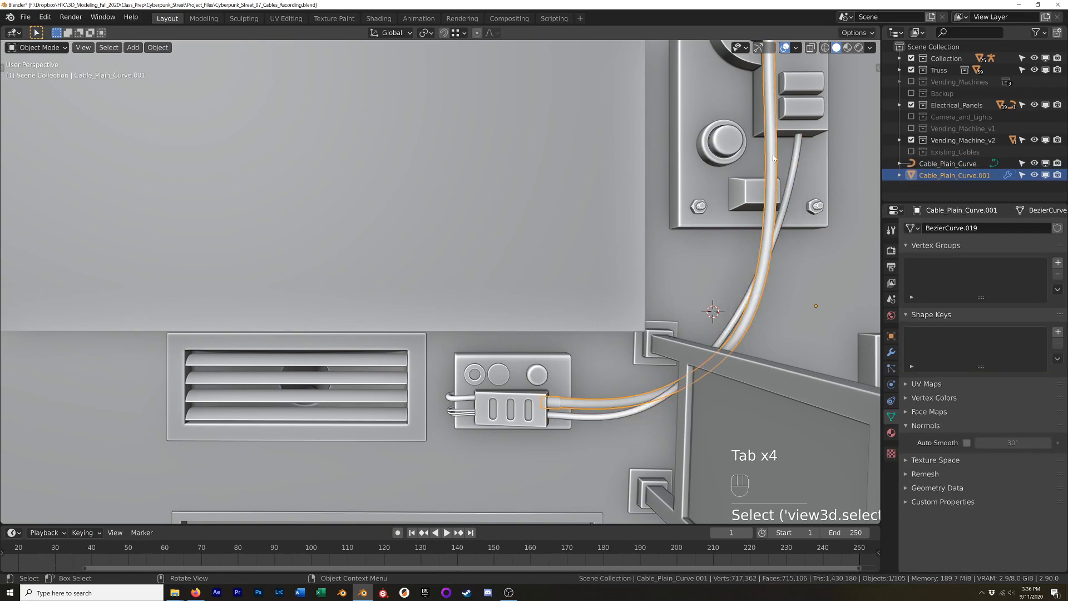
key("Tab")
middle_click_drag(777, 155, 757, 186)
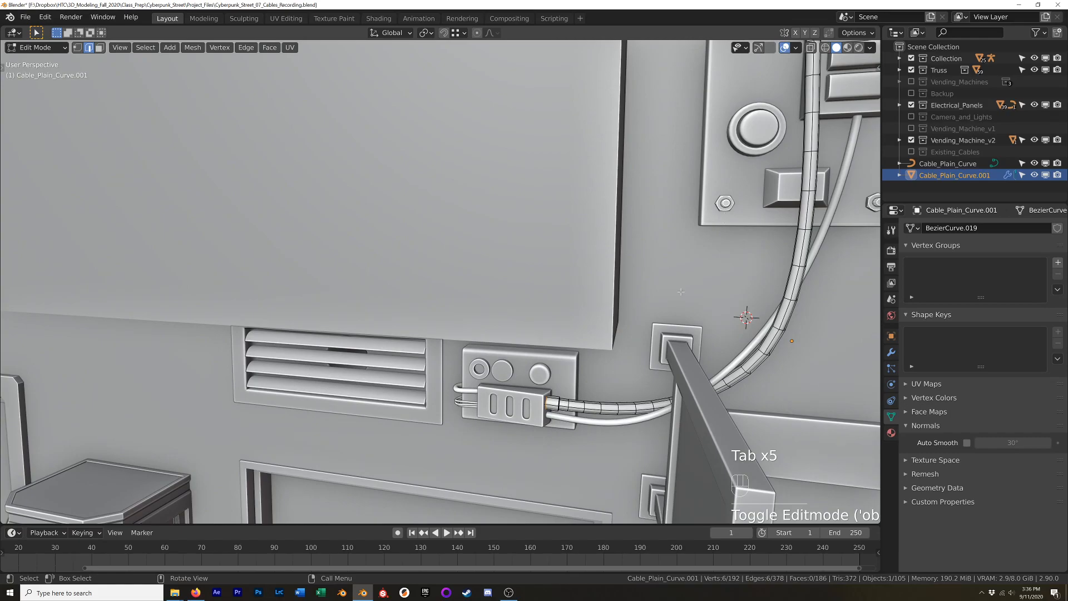
scroll(680, 292, "down", 2)
key("Tab")
- Show the Existing_Cables collection, examine the corrugated cables above the rounded box, and hide the collection again
middle_click_drag(830, 289, 615, 303, "shift")
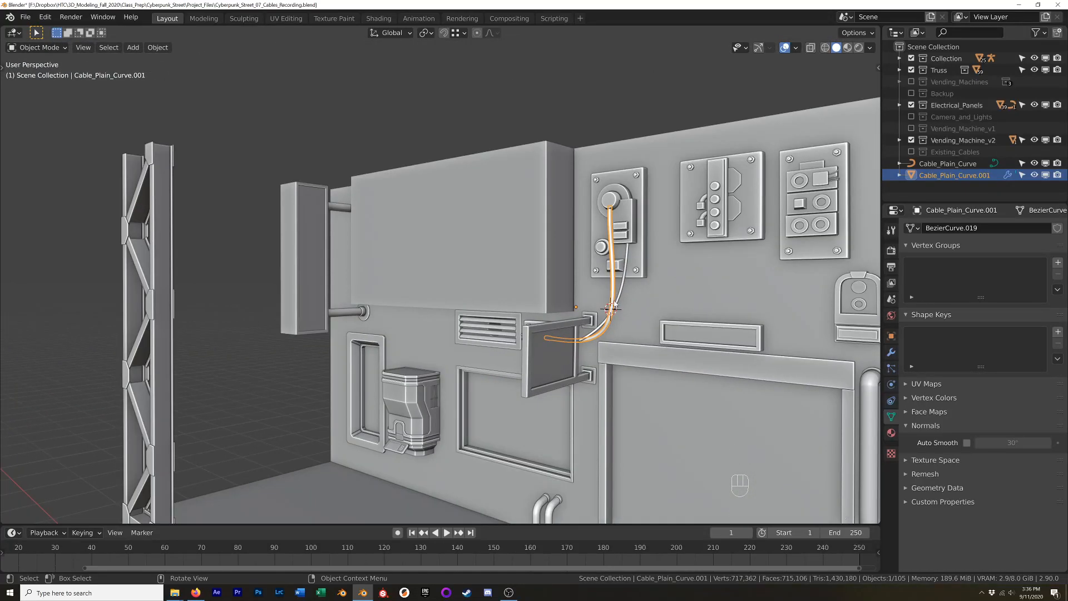
middle_click_drag(770, 259, 664, 252, "shift")
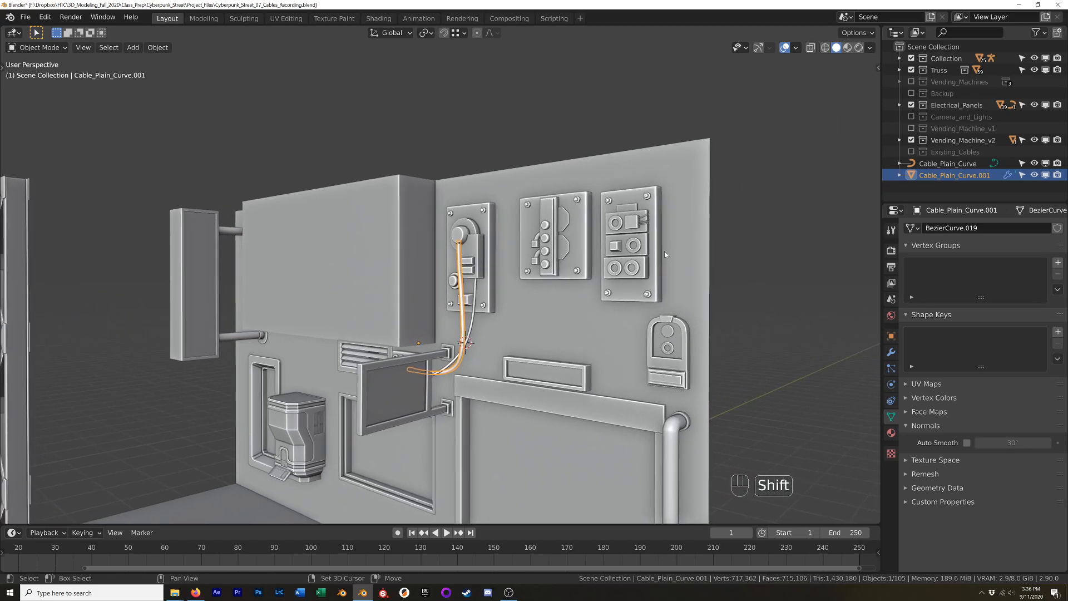
left_click(911, 151)
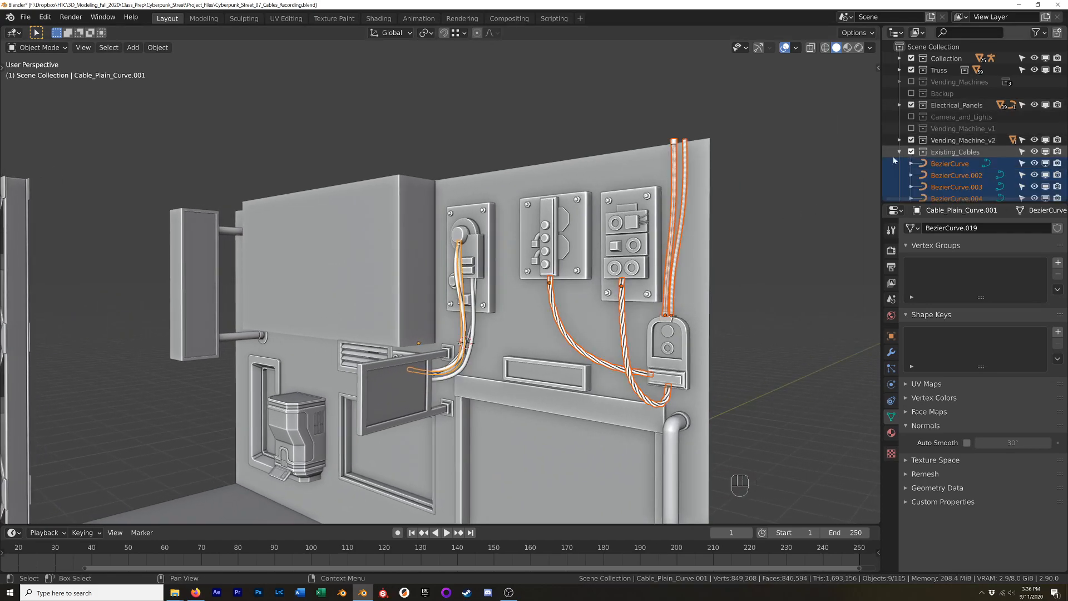
left_click(693, 228)
scroll(695, 228, "up", 5)
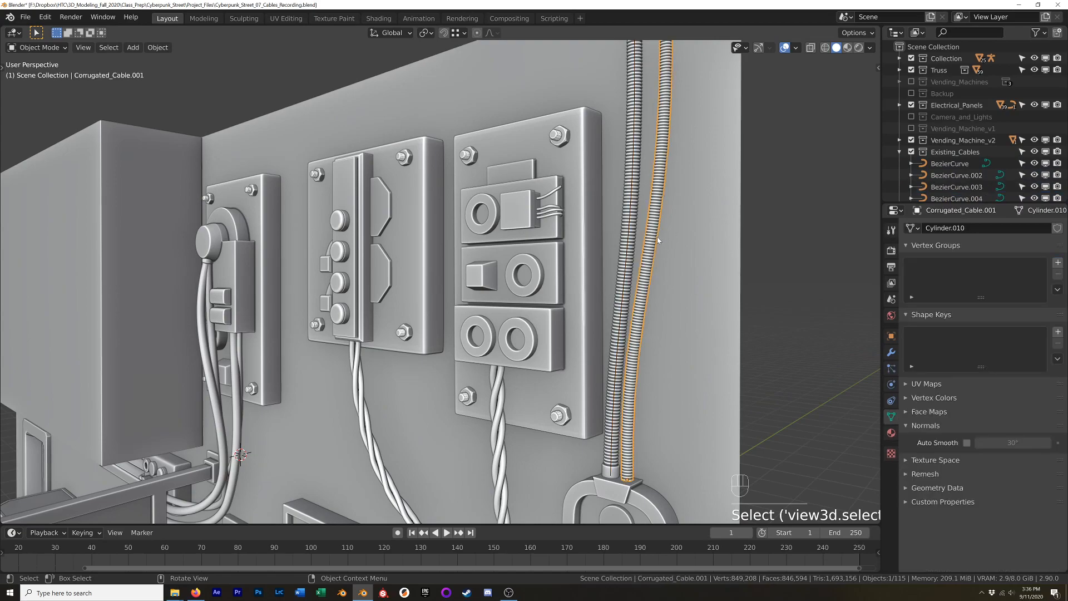
scroll(658, 250, "up", 3)
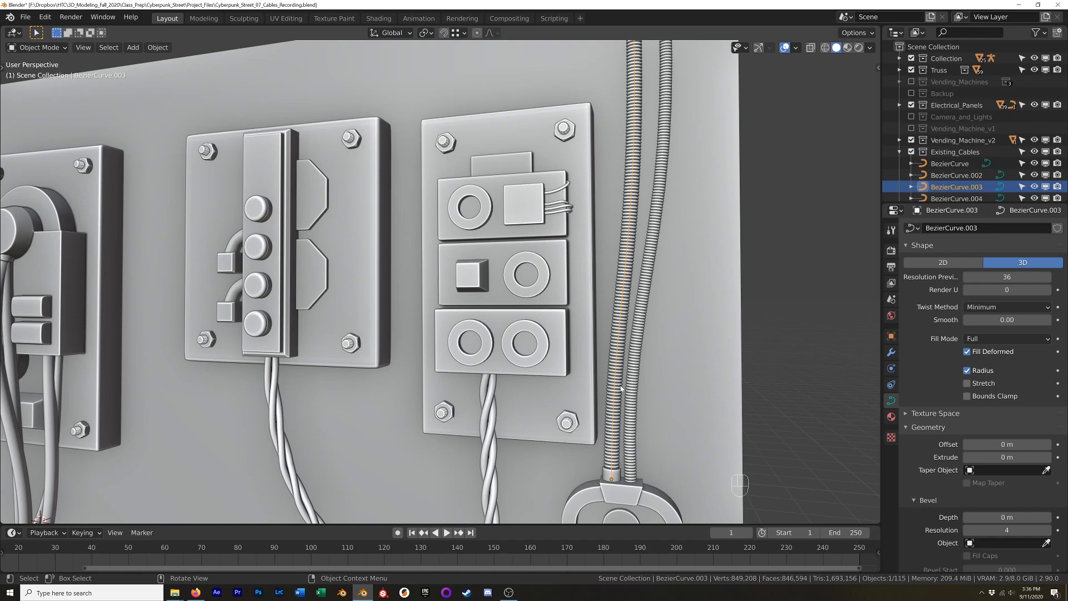
middle_click_drag(654, 349, 589, 356, "shift")
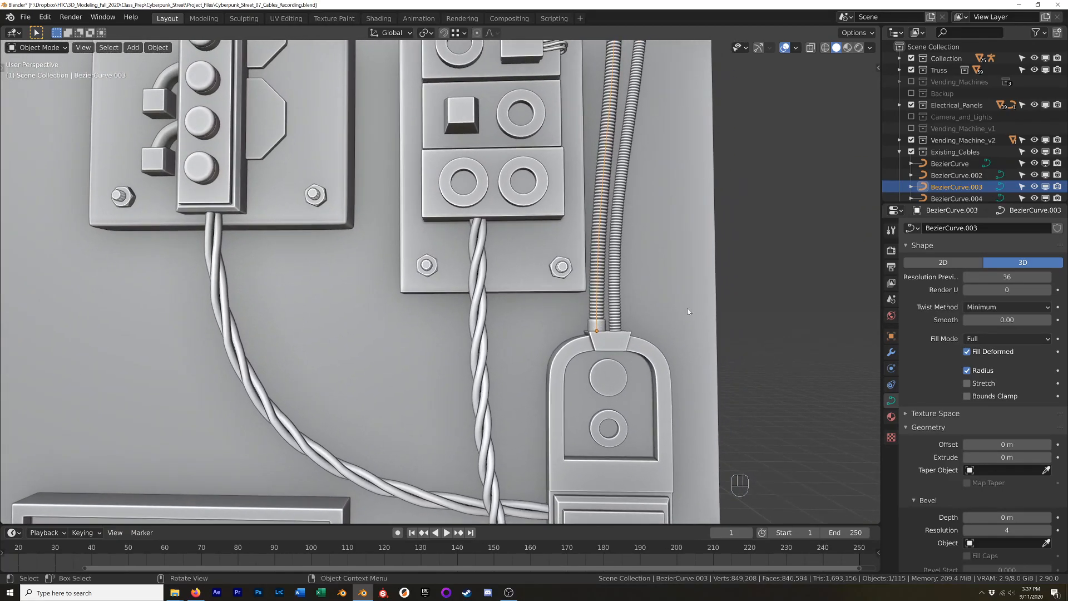
left_click(911, 152)
- Add a Bezier curve with a 1 m radius in the empty space beside the wall in front view
key("KP_1")
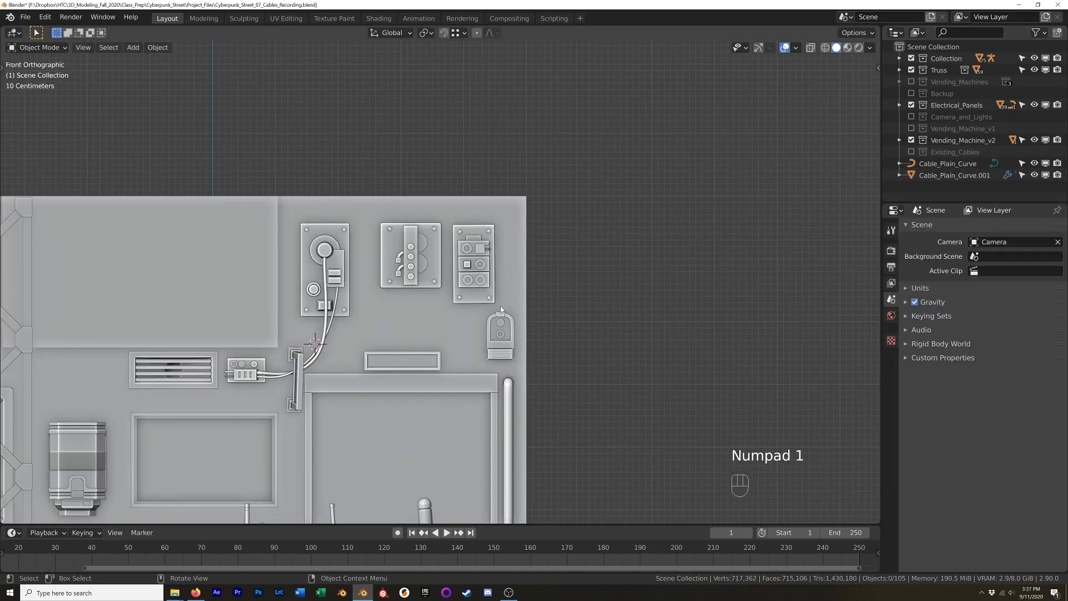
scroll(501, 306, "up", 5)
middle_click_drag(494, 313, 413, 289, "shift")
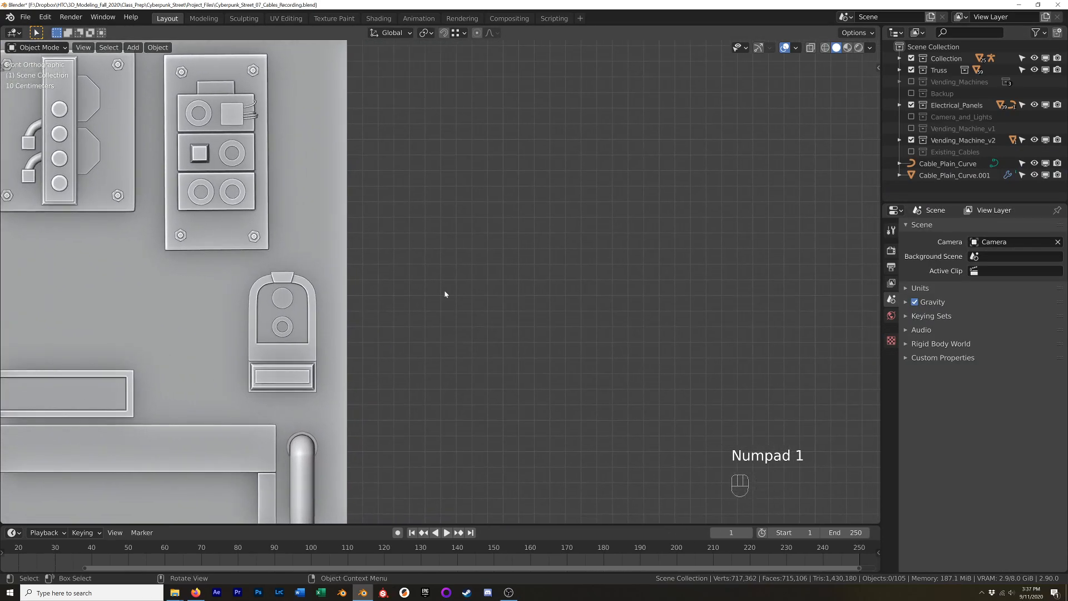
key("shift+a")
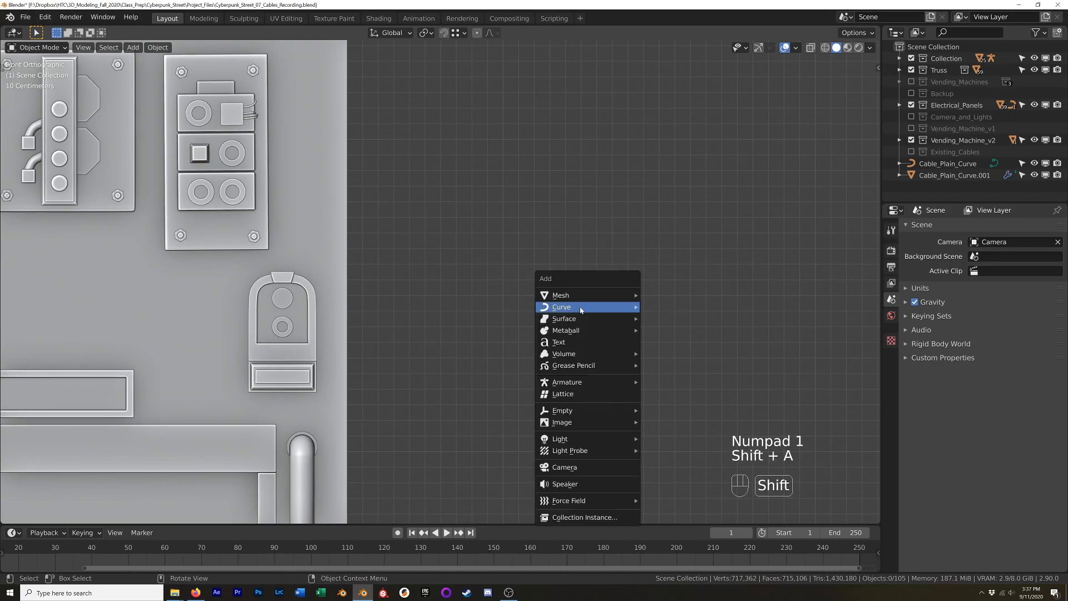
mouse_move(581, 310)
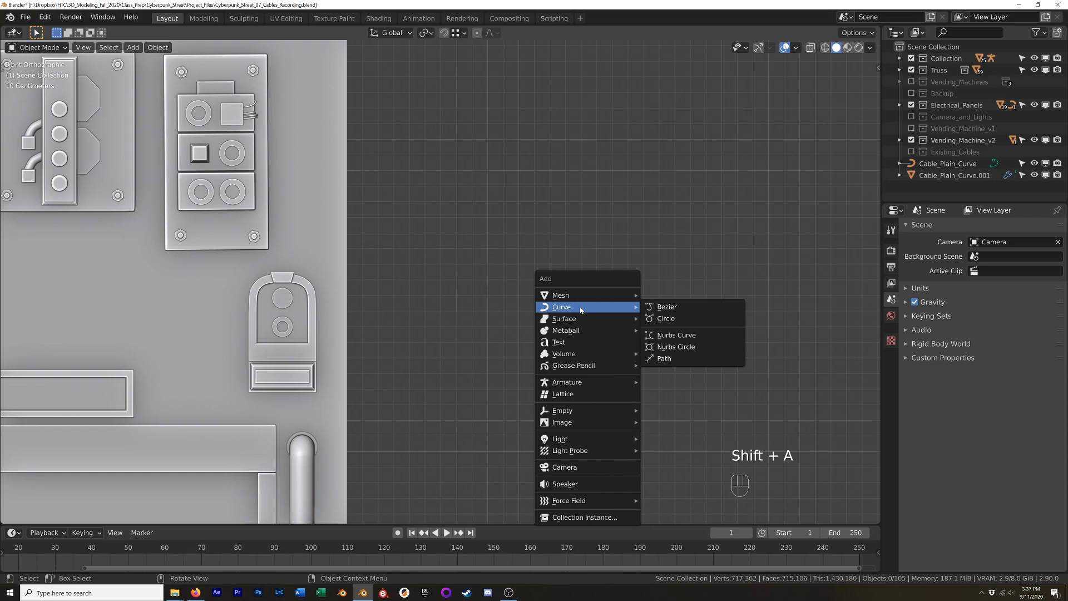
left_click(667, 306)
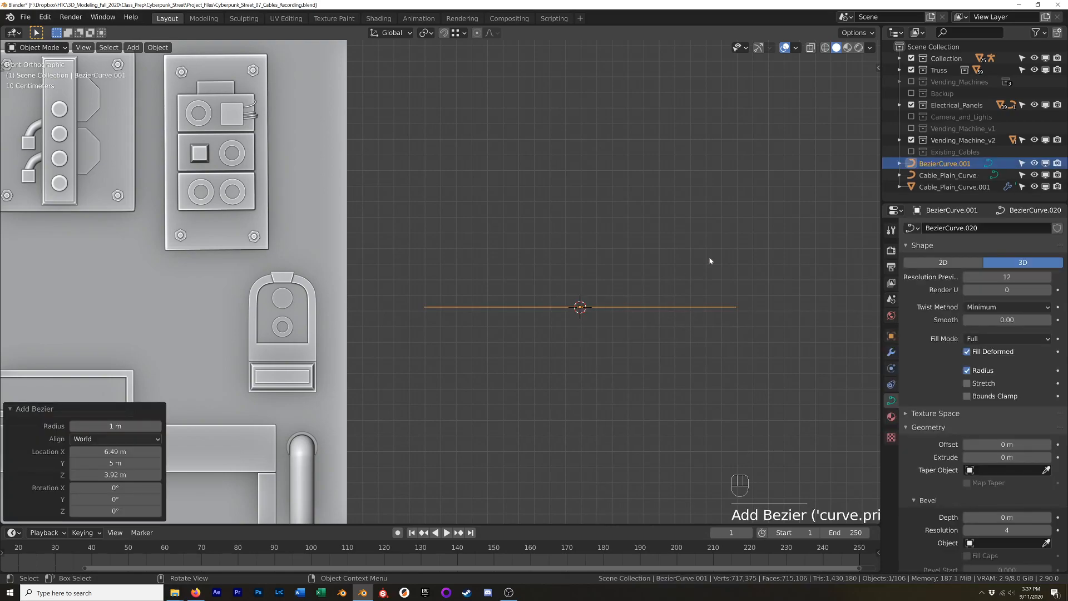
- Rename the new Bezier curve object as Cable_Corrugated_Curve
left_click(944, 166)
double_click(944, 164)
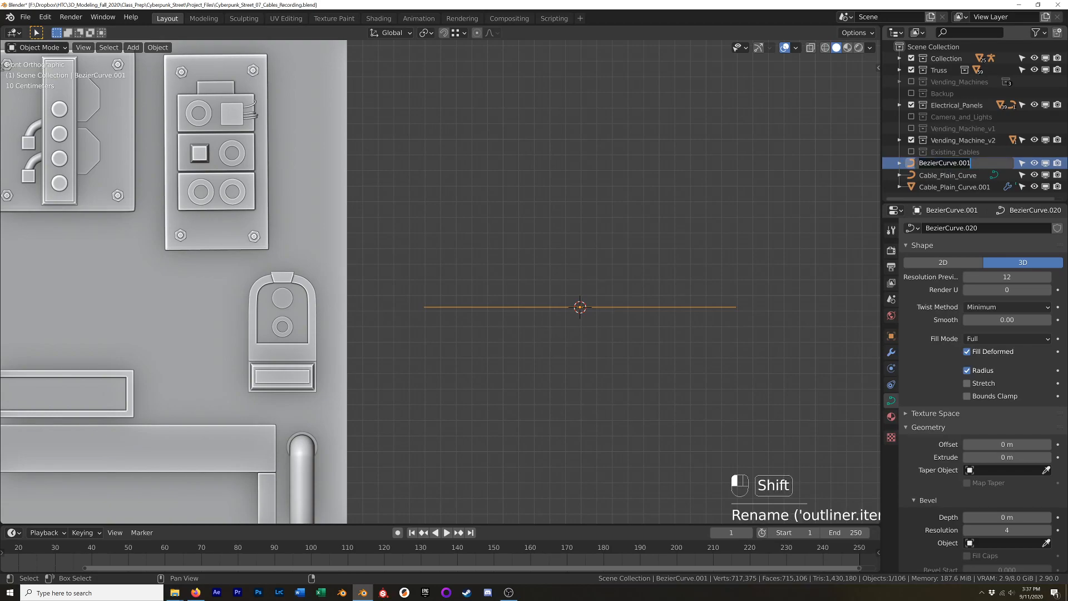
type("Cable_")
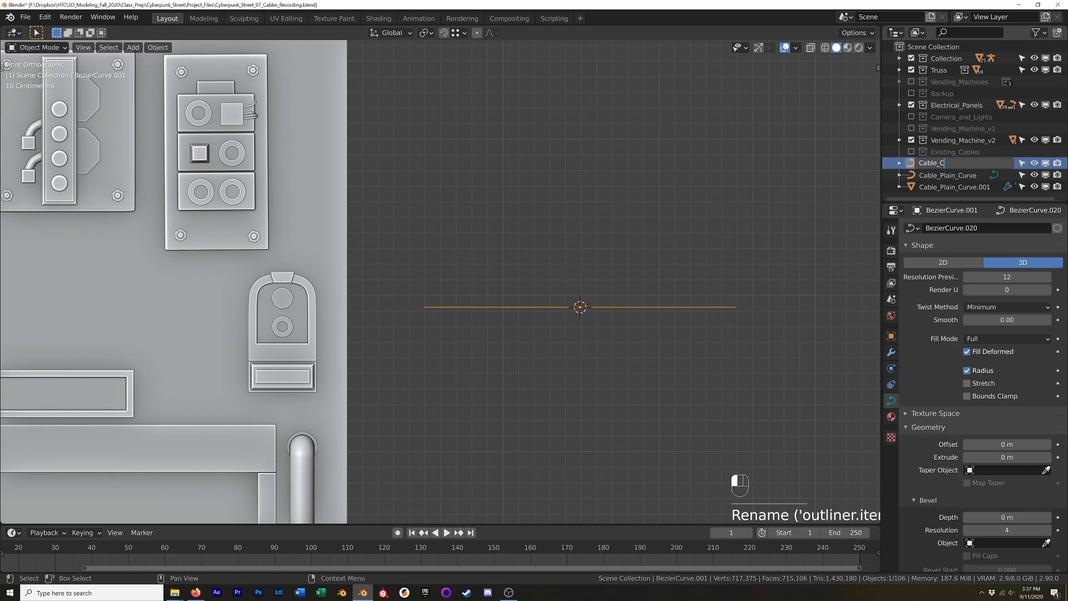
type("Corrugated")
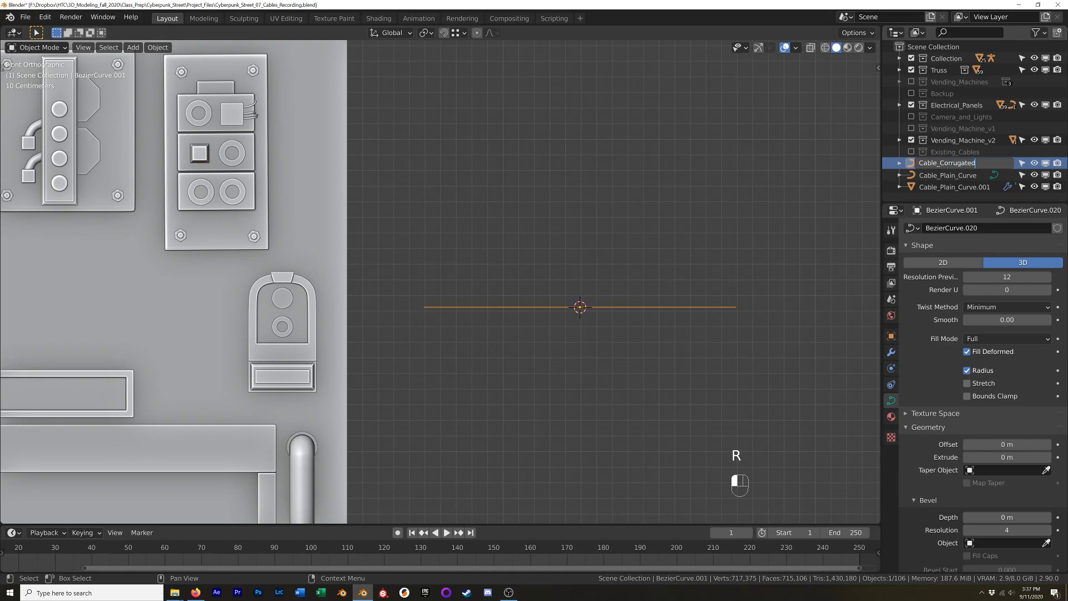
key("shift")
type("_Curve")
key("Return")
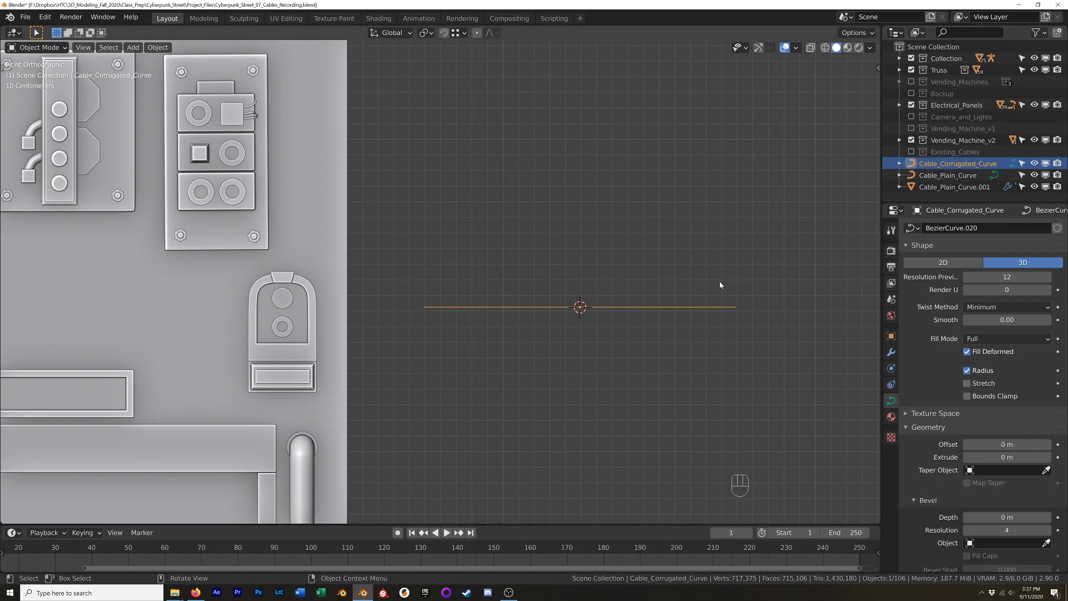
- Rotate all points of the corrugated cable curve about -89.7° in front view so that it runs vertically
key("Tab")
key("r")
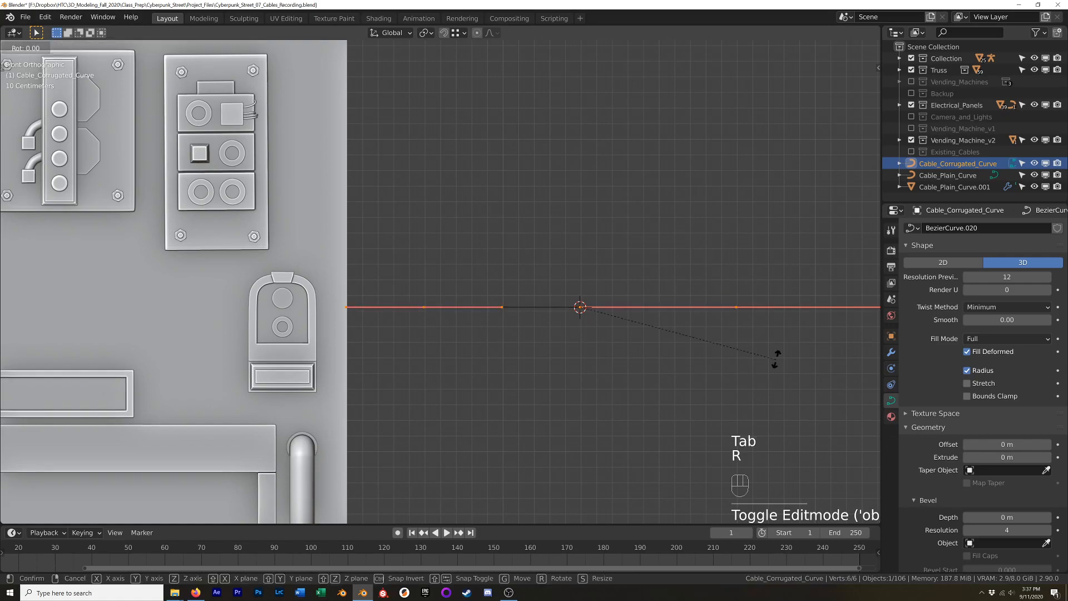
left_click(630, 140)
middle_click_drag(630, 141, 613, 243)
middle_click_drag(784, 264, 678, 263, "shift")
scroll(660, 259, "up", 9)
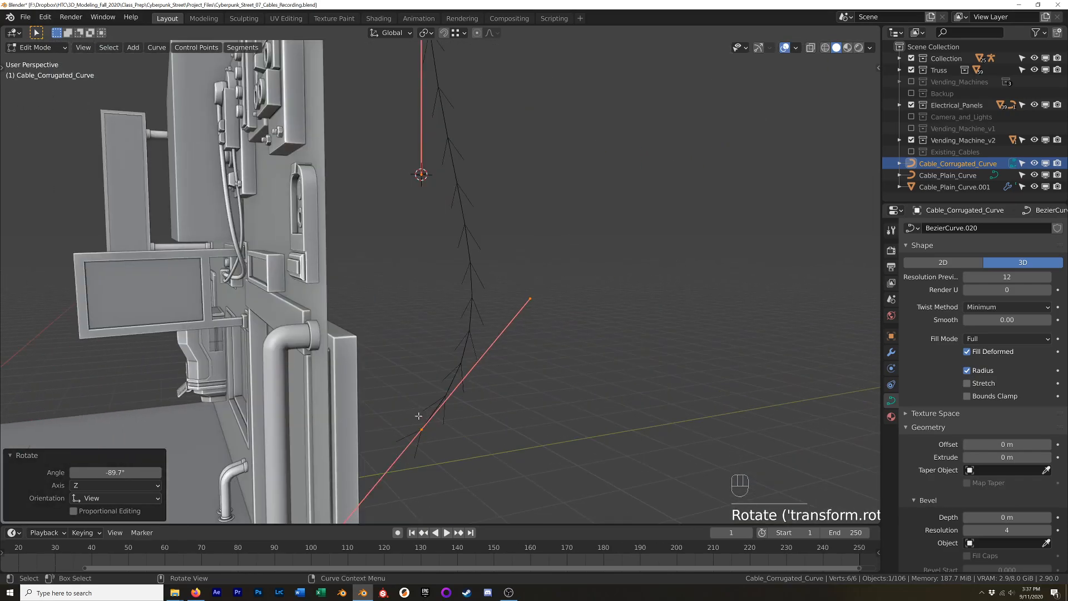
- Rotate the curve's lower control point about -46.3° in right view to straighten its handles vertically
left_click_drag(393, 405, 479, 441)
key("KP_3")
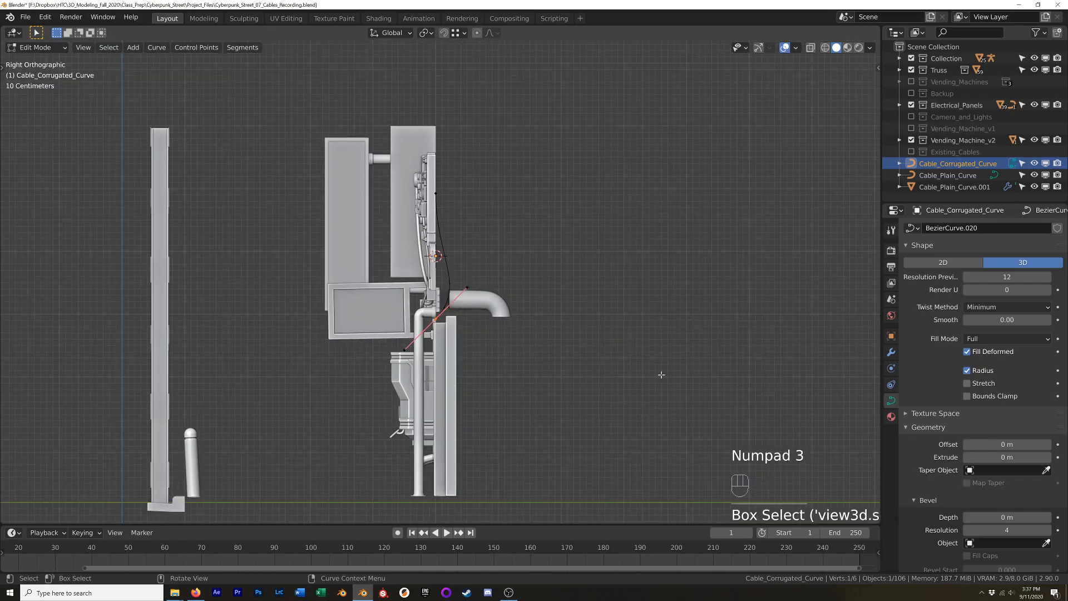
key("r")
left_click(511, 255)
middle_click_drag(513, 255, 565, 319)
- Place the 3D cursor beside the curve's lower end in front view and add a mesh cylinder there in Object Mode
key("KP_1")
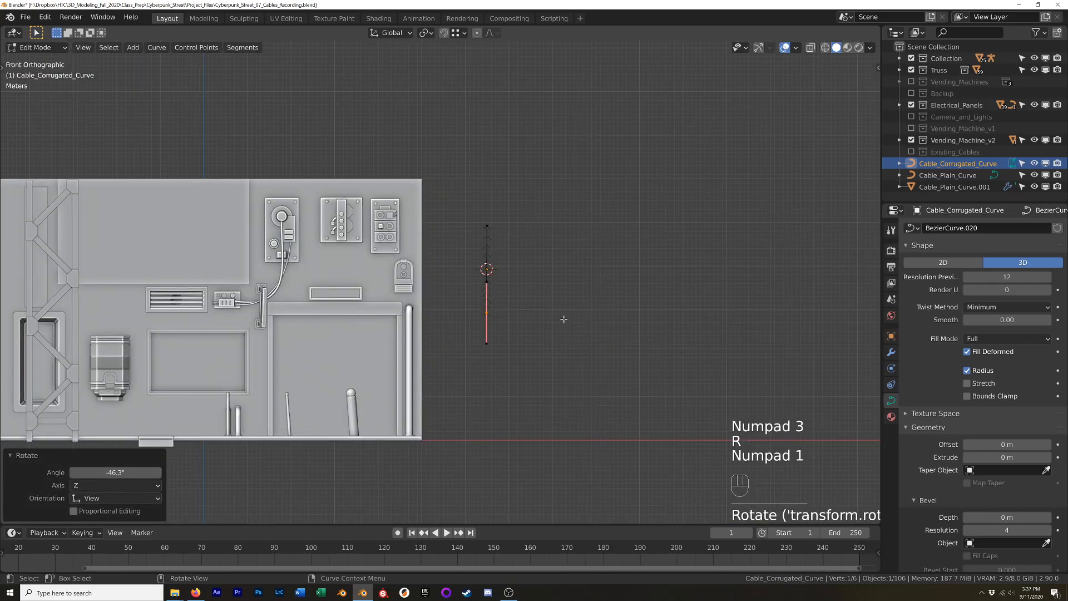
scroll(560, 317, "up", 3)
middle_click_drag(492, 310, 590, 278, "shift")
scroll(512, 290, "up", 5)
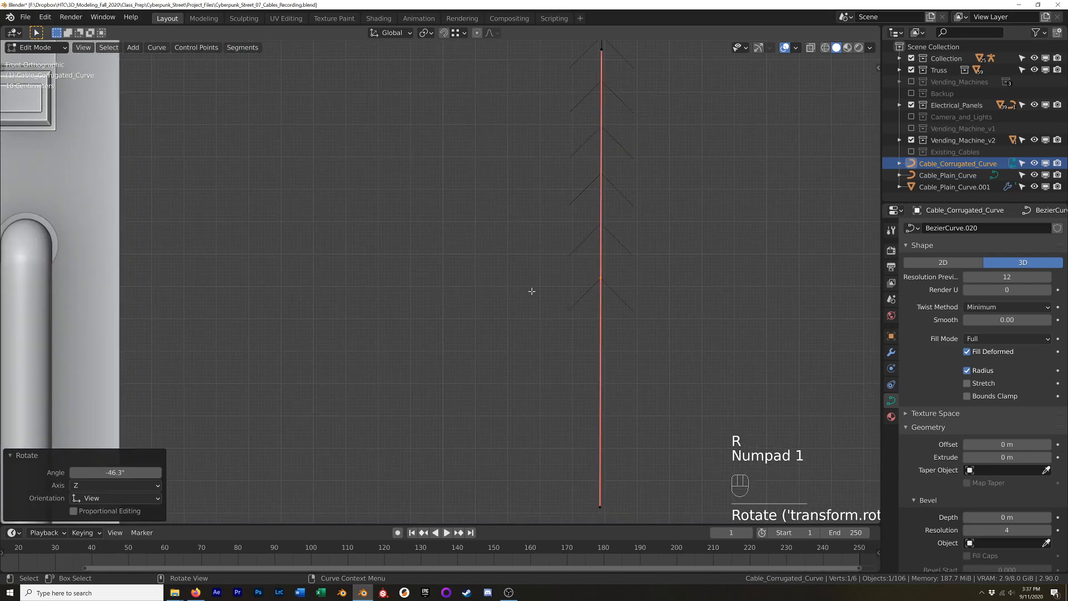
right_click(523, 286, "shift")
key("Tab")
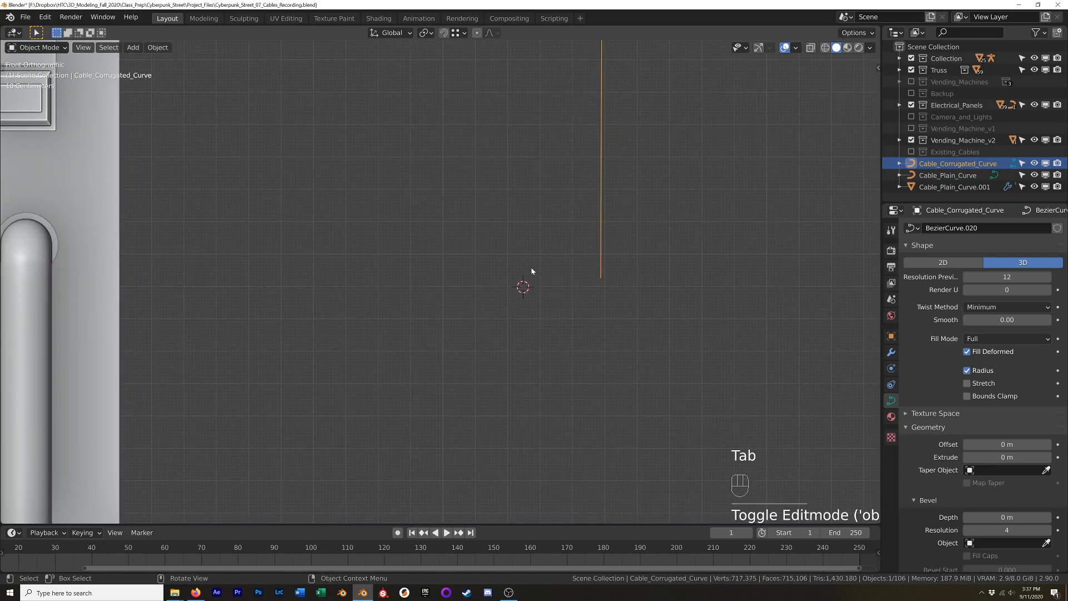
key("shift+a")
mouse_move(532, 271)
mouse_move(512, 255)
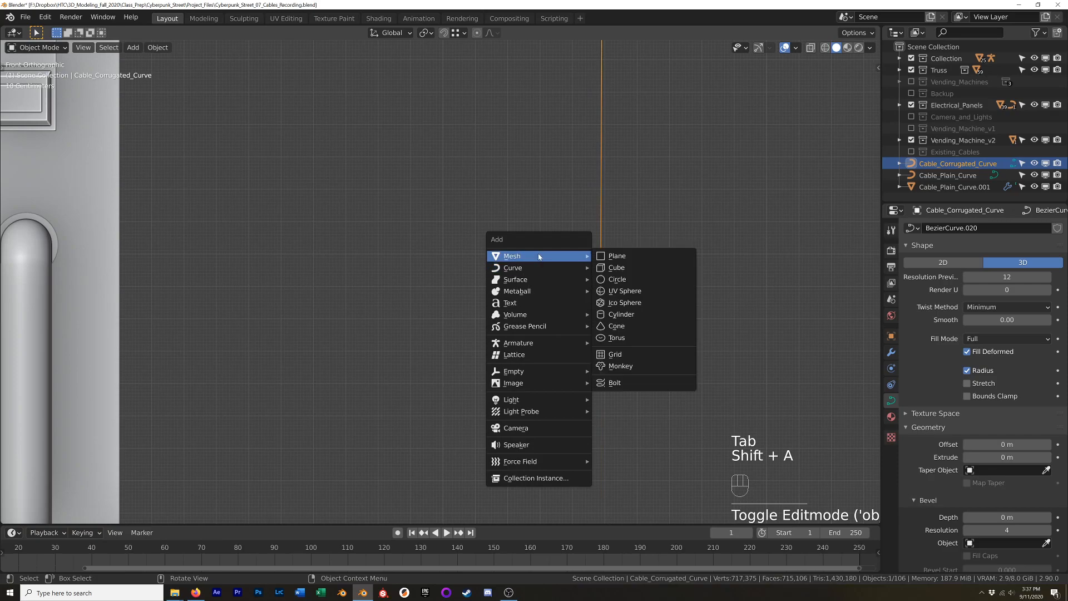
left_click(621, 315)
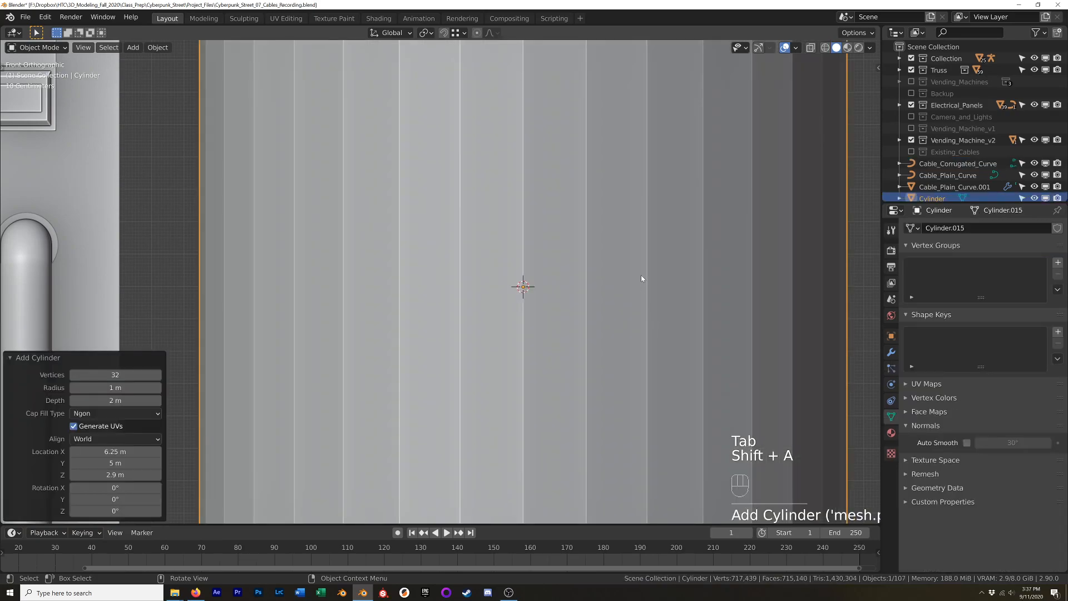
- Set the cylinder to 8 vertices, 0.1 m radius, 0.1 m depth and cap fill type Nothing
scroll(642, 277, "down", 3)
left_click(115, 375)
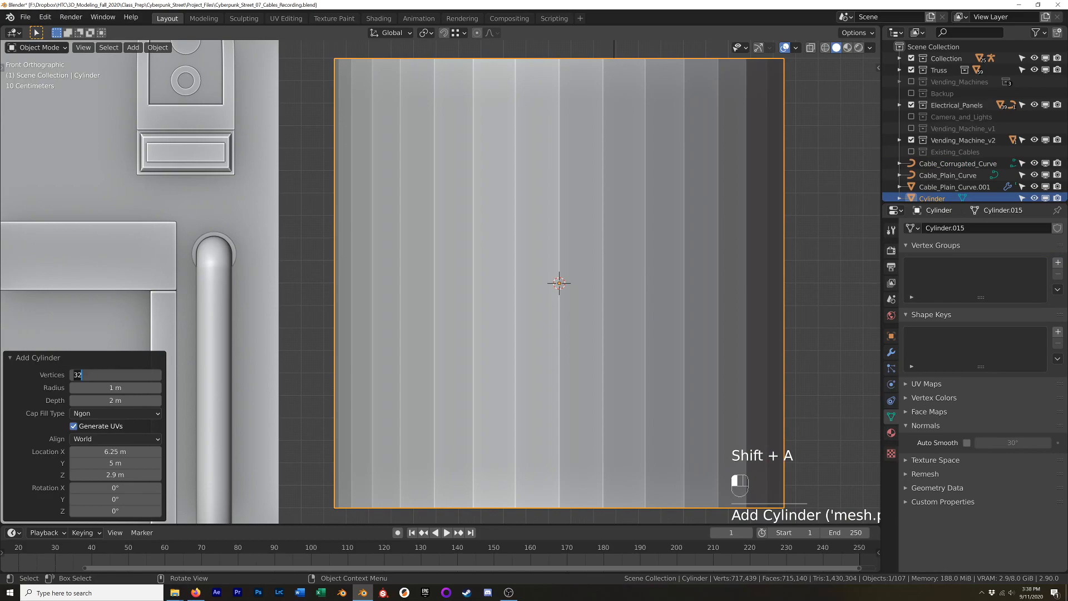
type("8")
key("Tab")
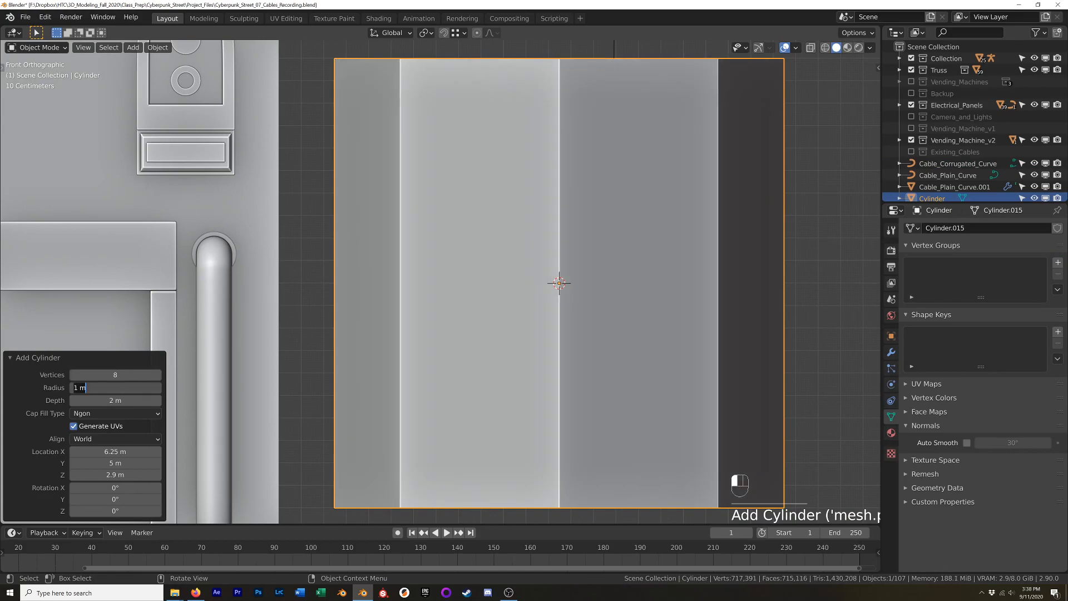
type(".1")
key("Tab")
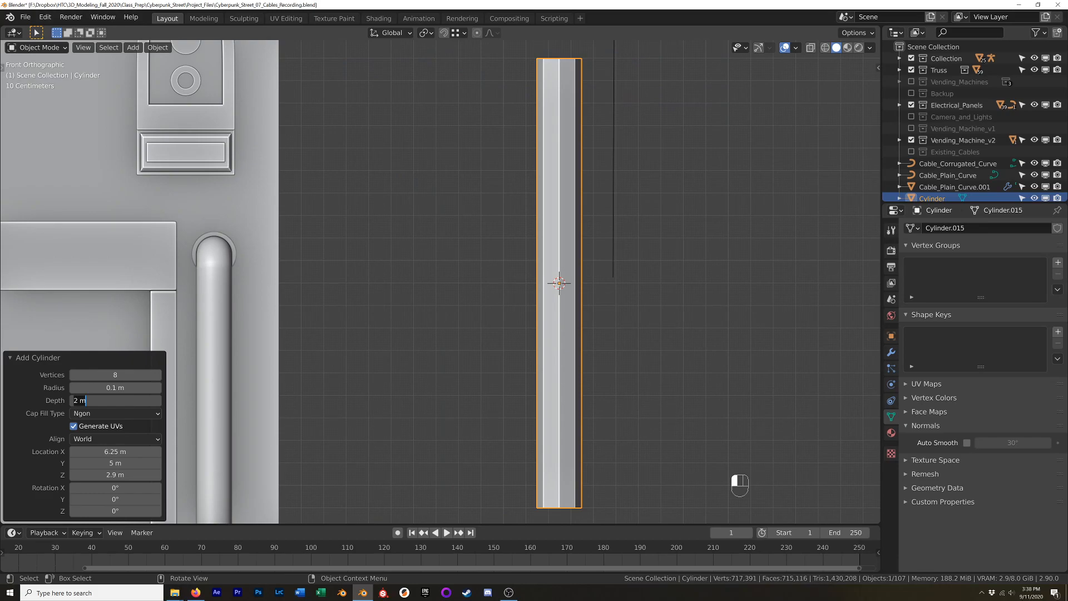
type(".1")
key("Tab")
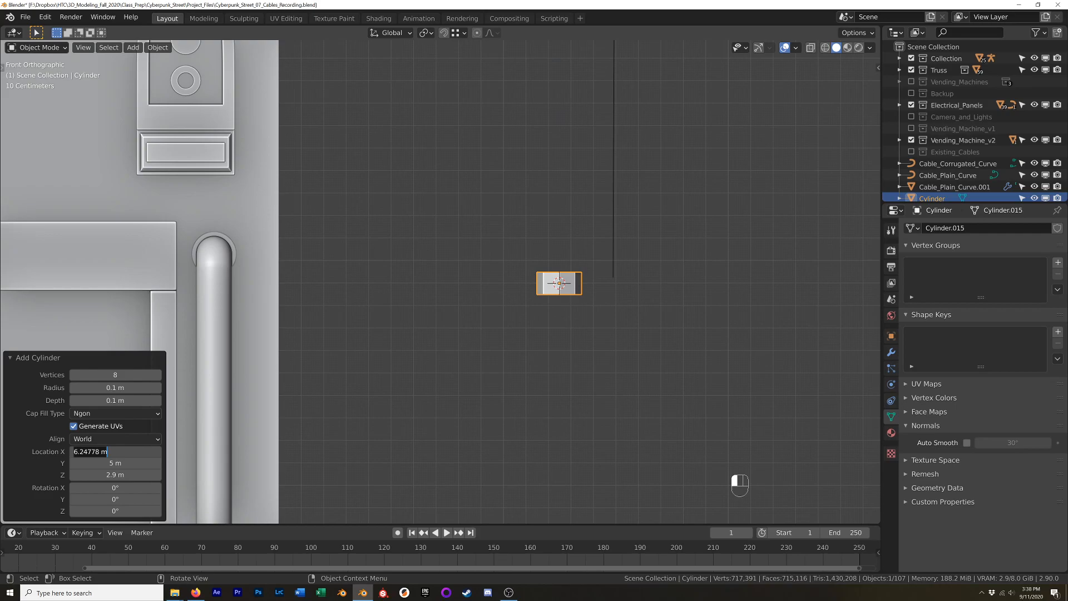
left_click(110, 412)
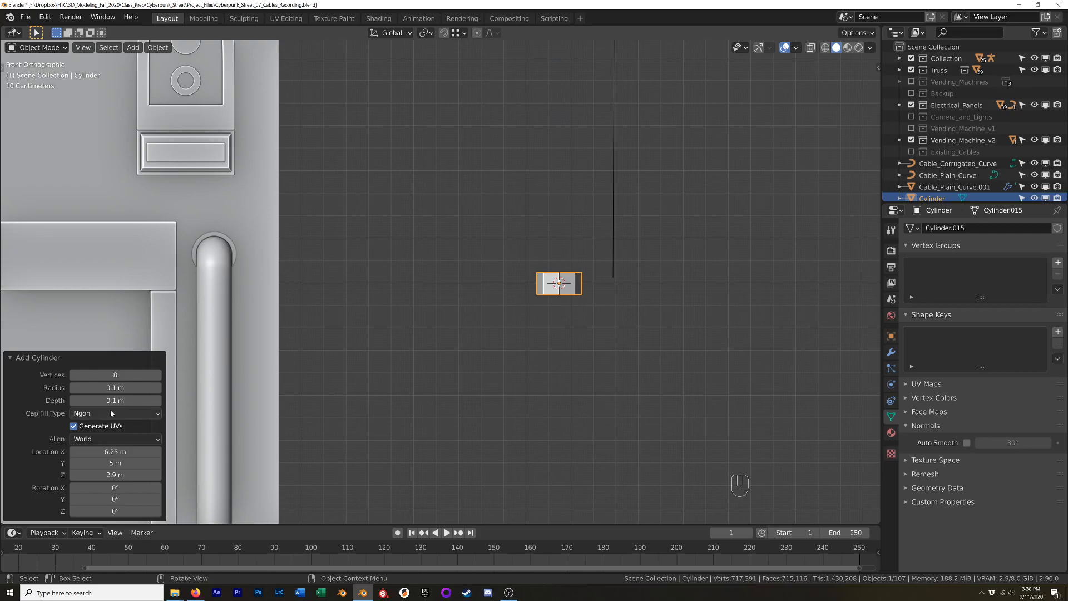
left_click(110, 410)
left_click(110, 432)
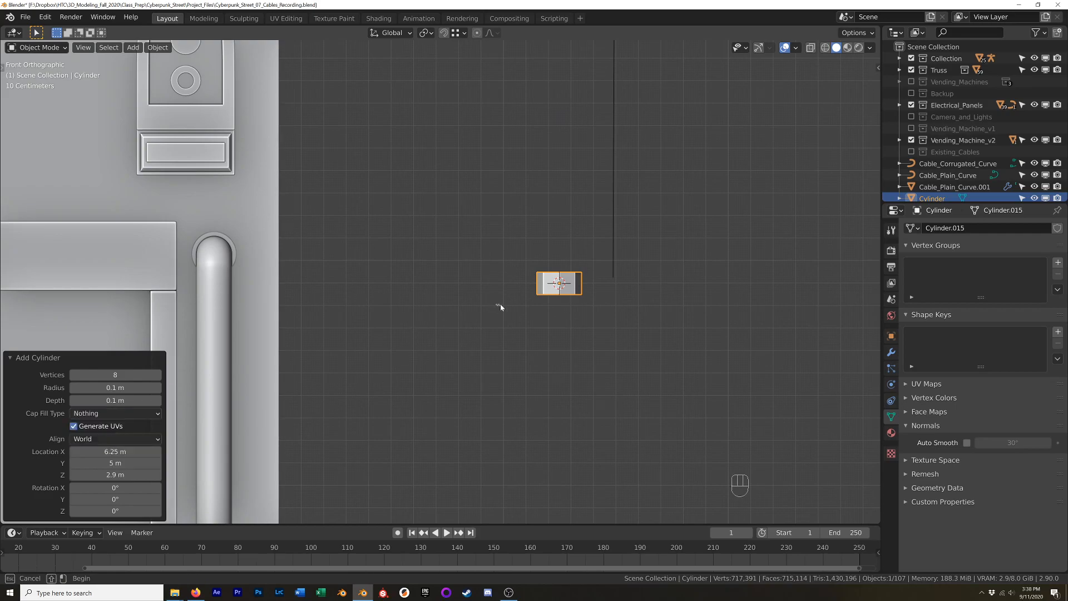
- Examine the uncapped cylinder in perspective and reselect it for a closer look in front view
left_click(539, 305)
middle_click_drag(539, 305, 486, 345)
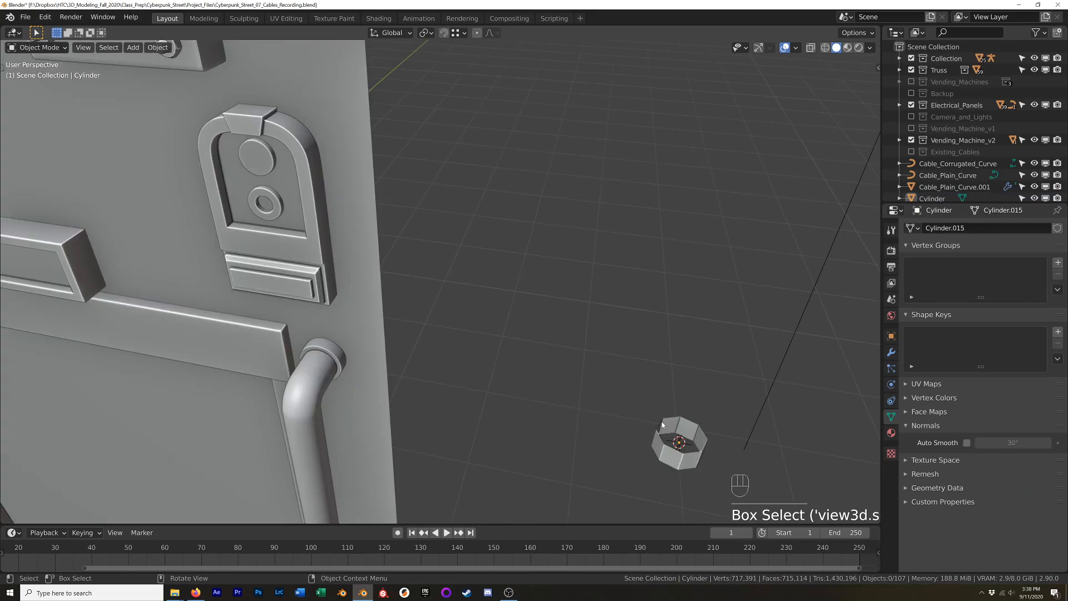
middle_click_drag(663, 424, 439, 327, "shift")
left_click(452, 339)
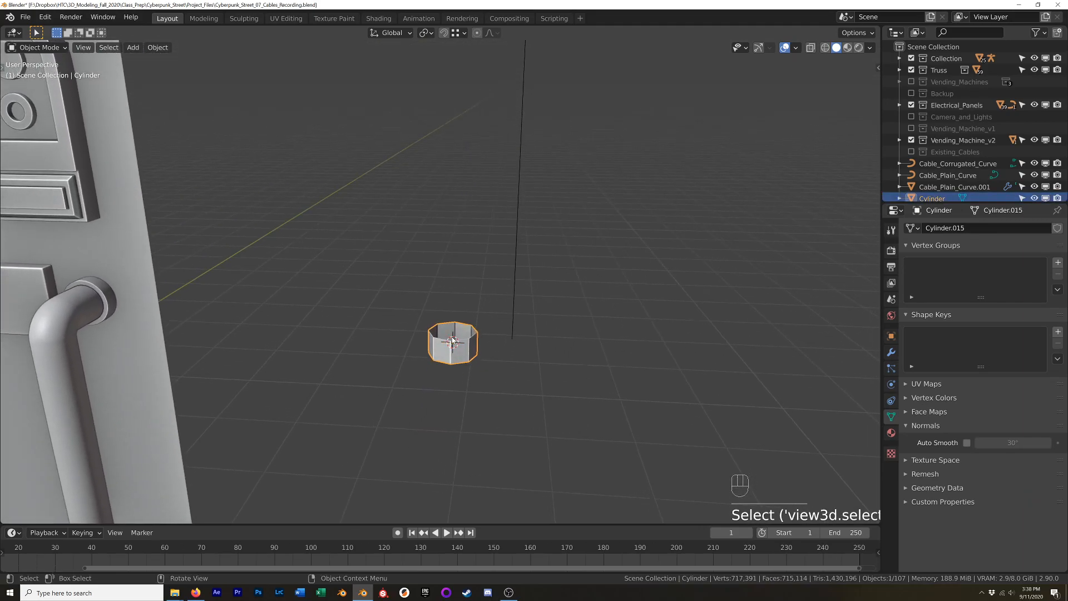
key("KP_1")
scroll(434, 305, "up", 8)
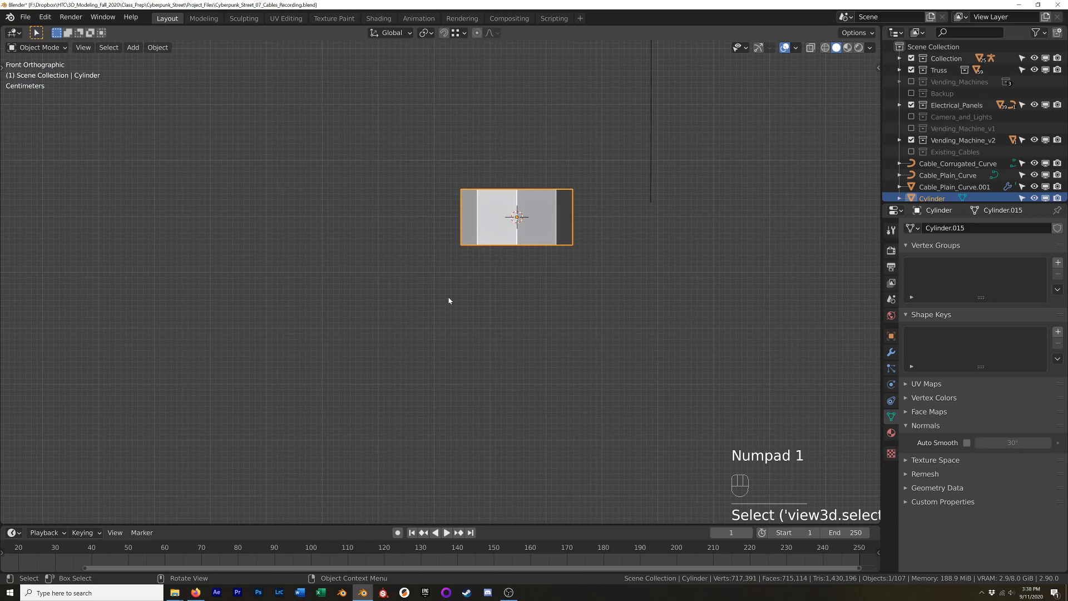
scroll(472, 286, "up", 1)
middle_click_drag(472, 286, 445, 333, "shift")
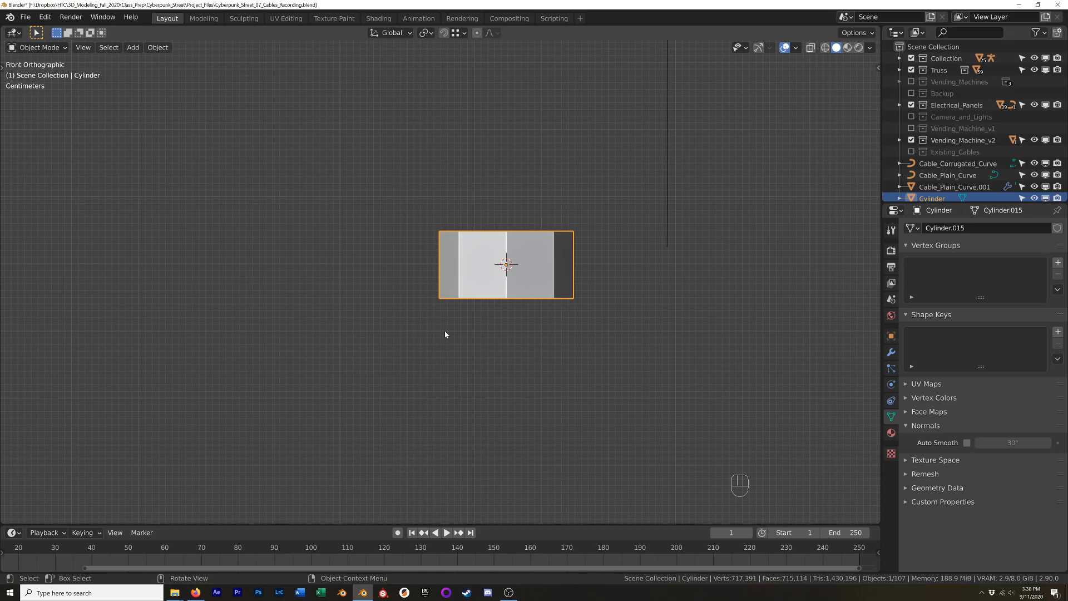
- Try moving the cylinder's whole geometry 0.05 m up along Z in Edit Mode, and undo the move
key("Tab")
scroll(514, 273, "up", 4)
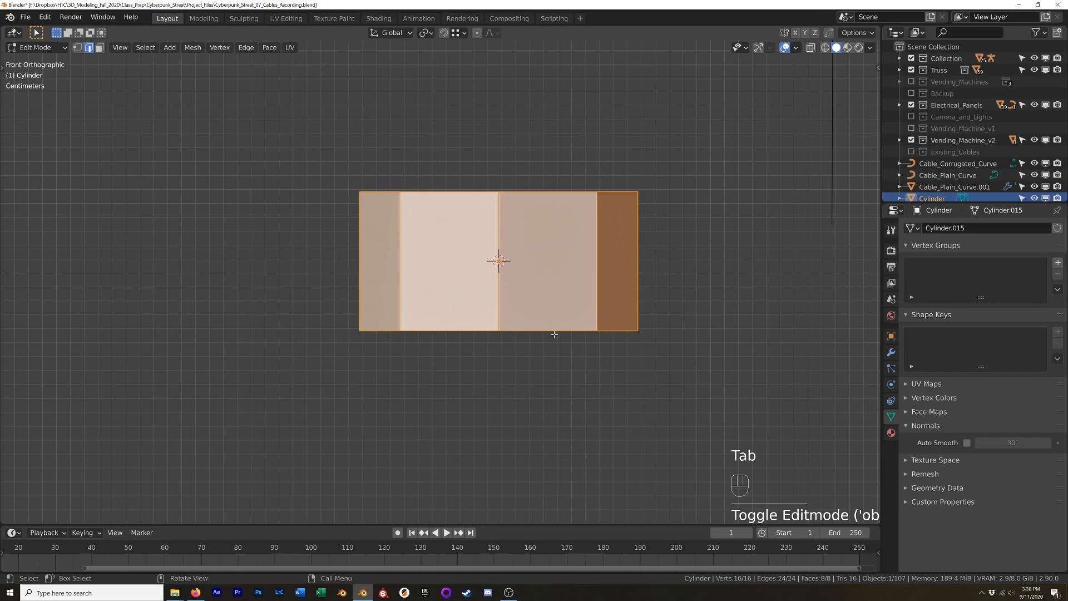
key("g")
key("z")
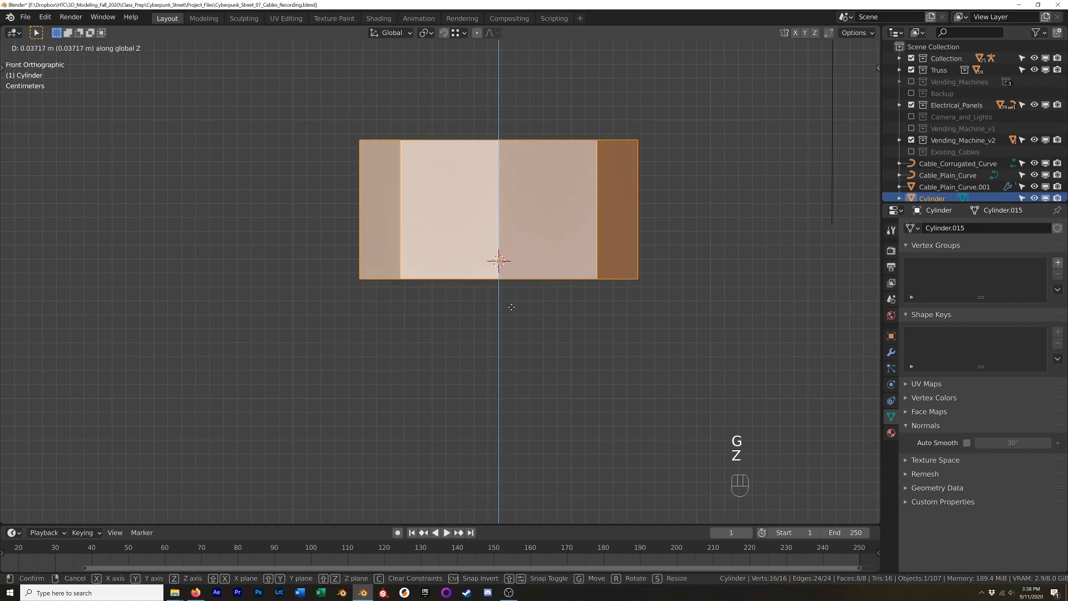
type(".05")
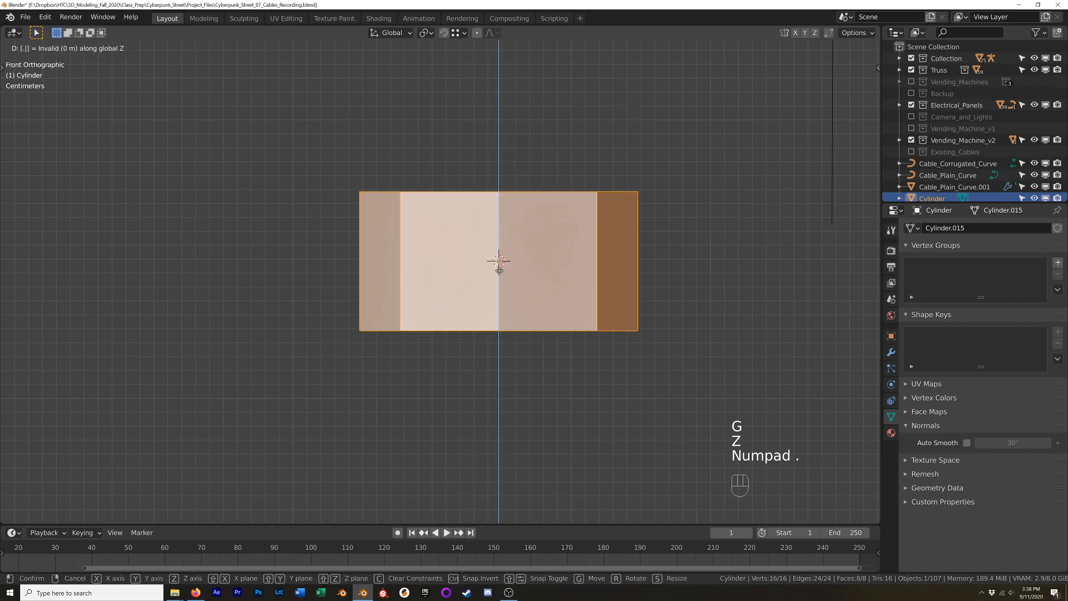
key("KP_Enter")
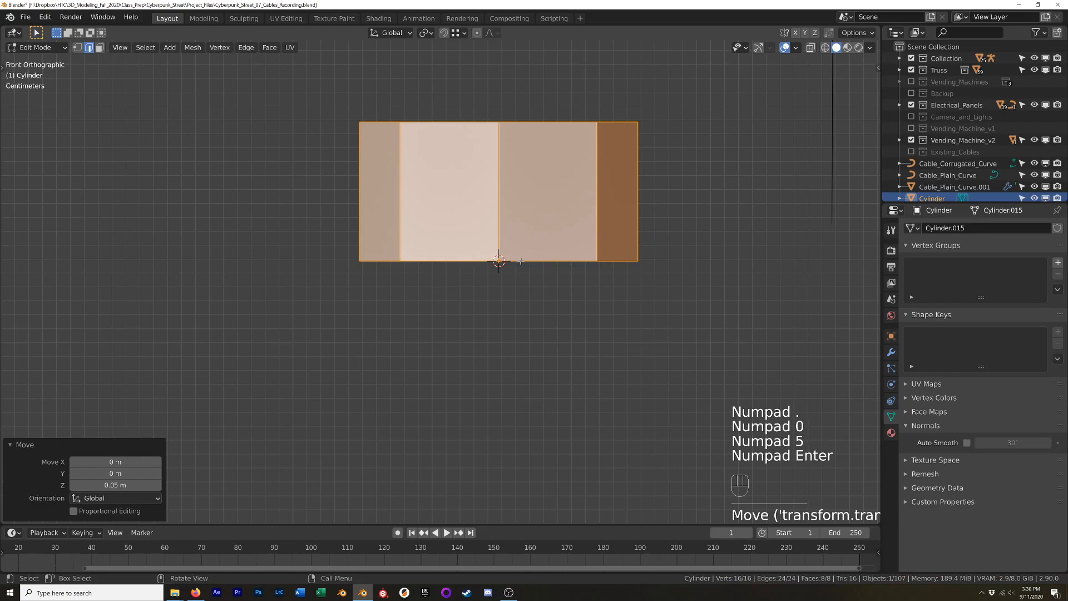
key("ctrl+z")
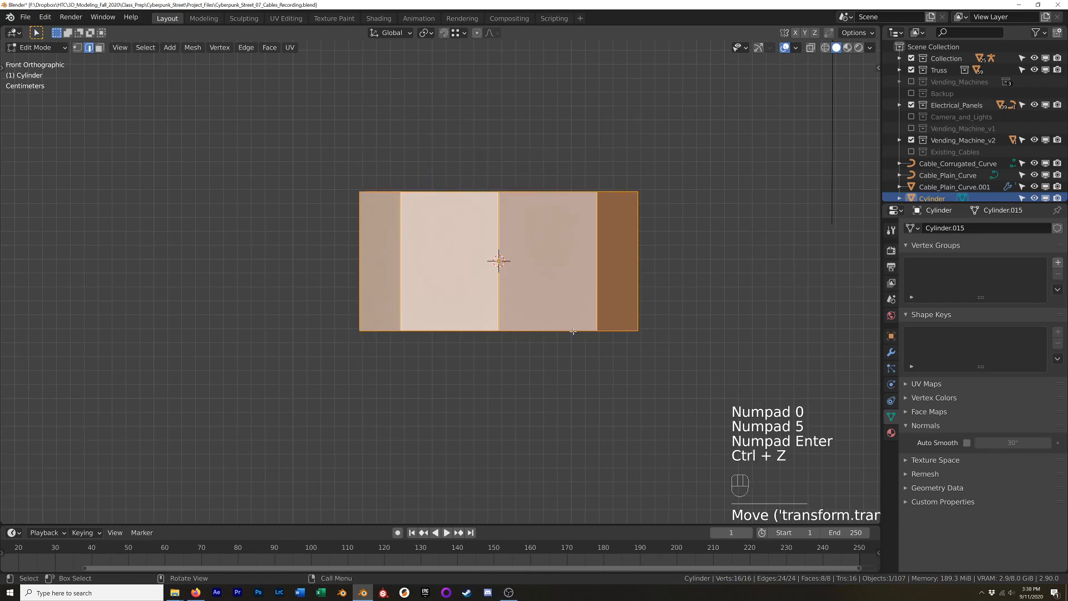
- Snap the 3D cursor to the center of the cylinder's bottom edge loop and set the object's origin to the cursor
key("2")
left_click(567, 332, "alt")
middle_click_drag(567, 330, 546, 323)
key("KP_Decimal")
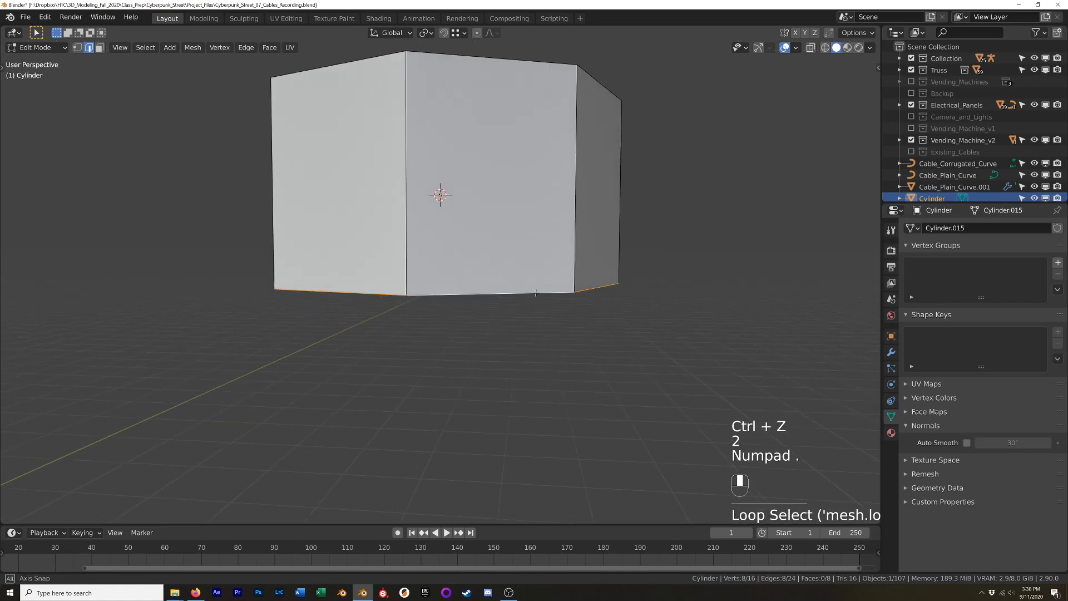
key("shift+s")
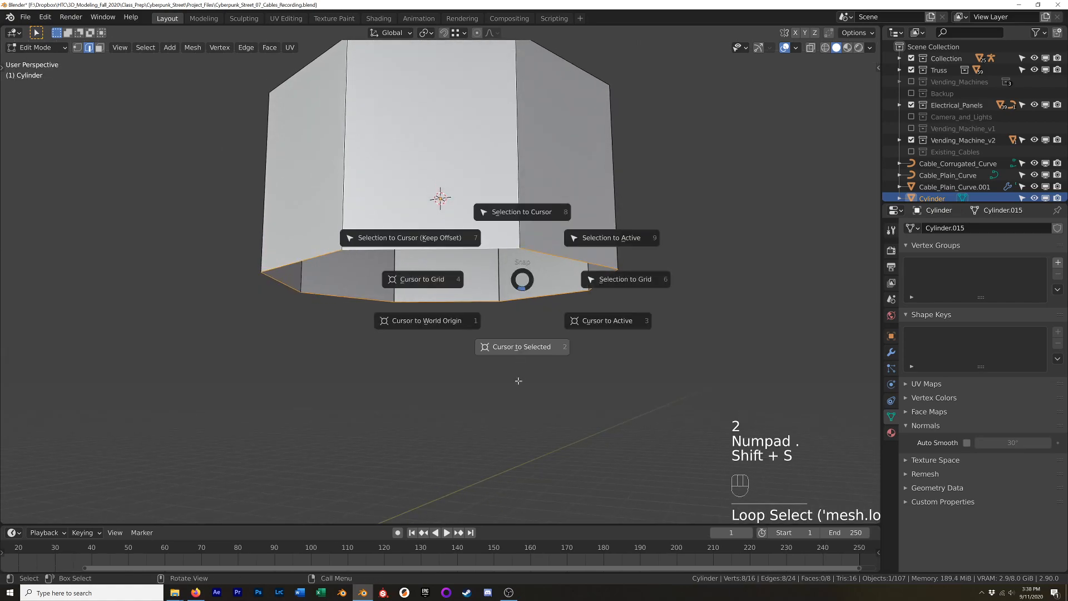
left_click(518, 371)
key("Tab")
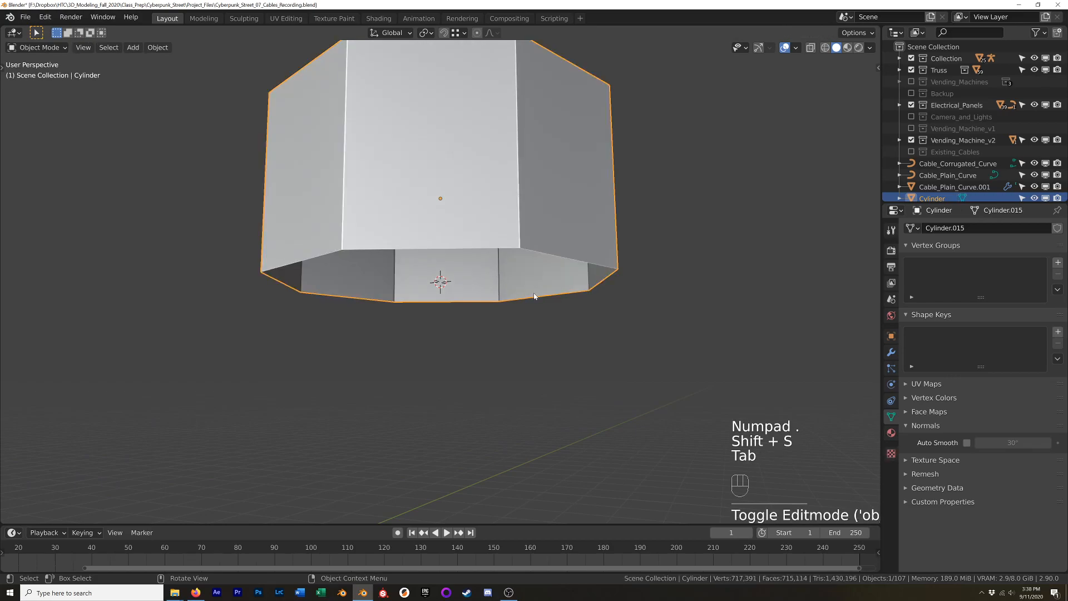
key("q")
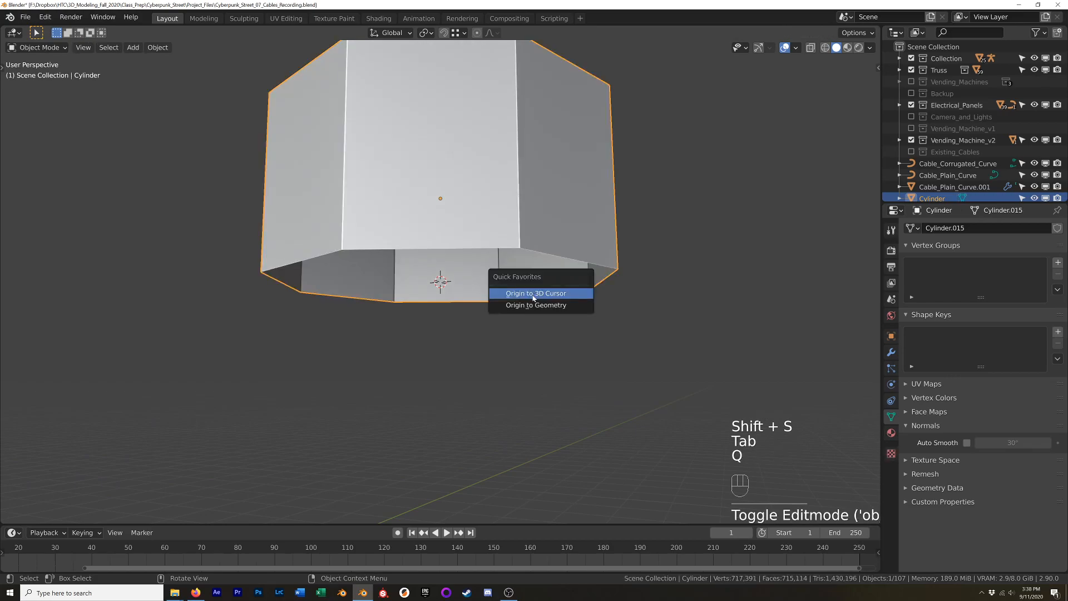
left_click(533, 297)
middle_click_drag(532, 298, 514, 285)
- Shorten the cylinder in front wireframe view by moving its top vertices down about 0.057 m along Z
key("Tab")
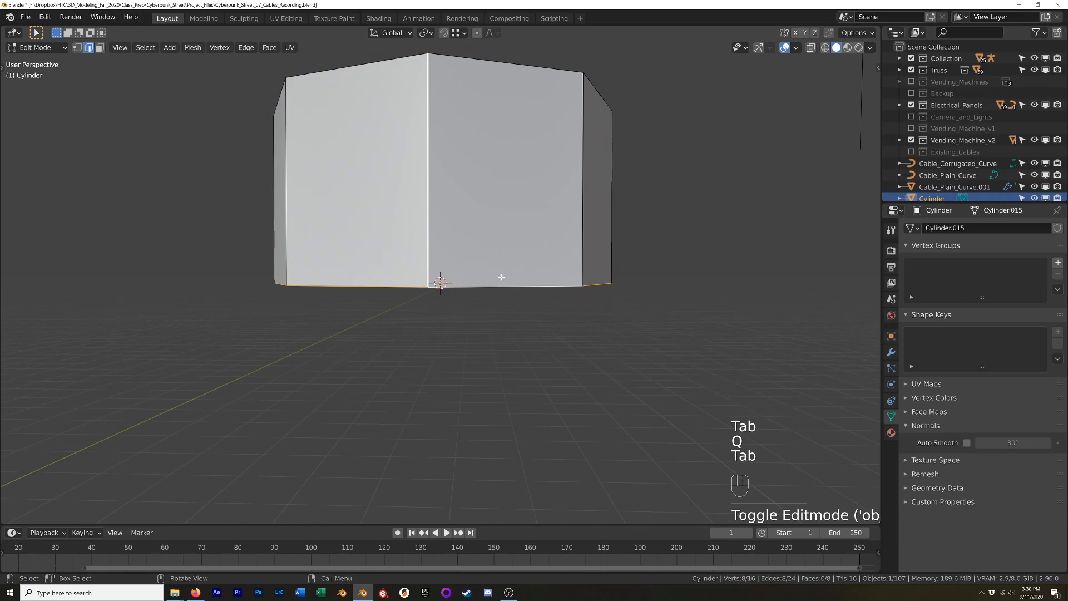
key("KP_1")
scroll(523, 264, "up", 3)
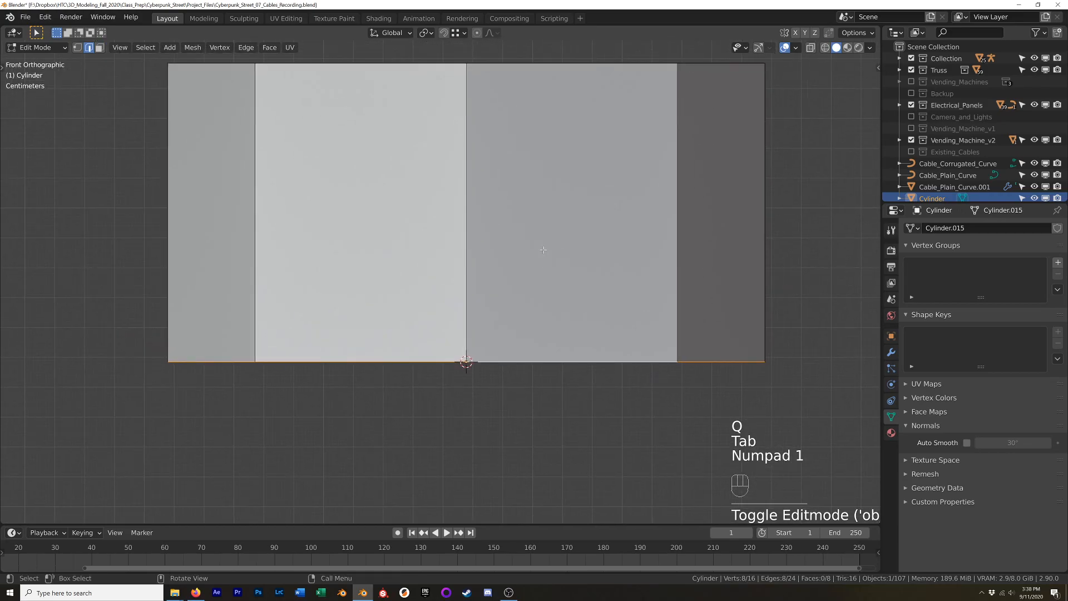
key("Tab")
scroll(558, 188, "down", 2)
key("Tab")
key("1")
key("z")
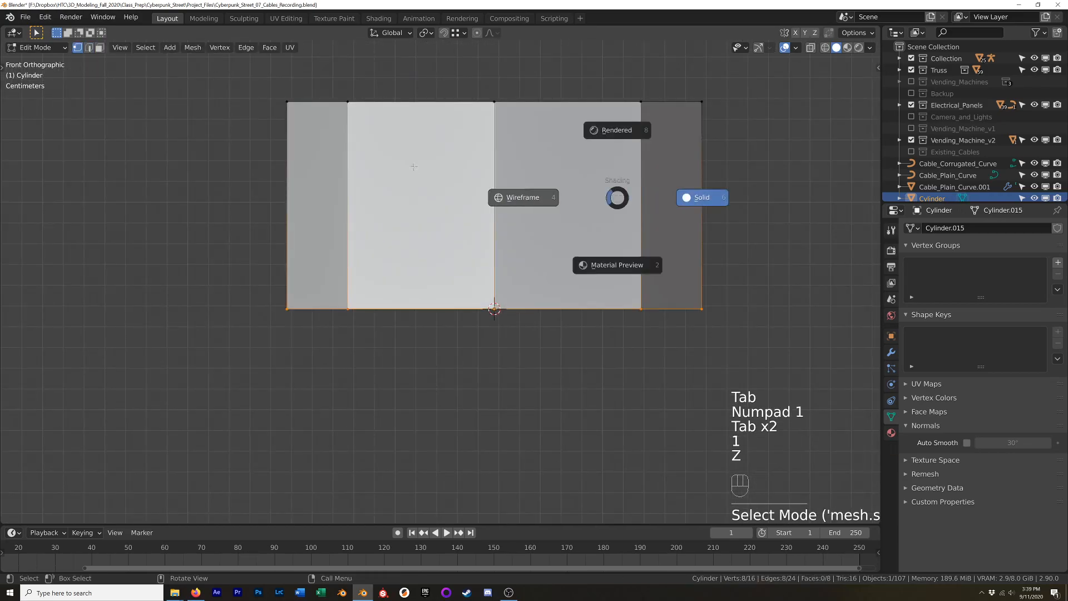
left_click(409, 170)
mouse_move(715, 84)
left_mouse_down()
mouse_move(258, 131)
mouse_move(256, 178)
left_mouse_up()
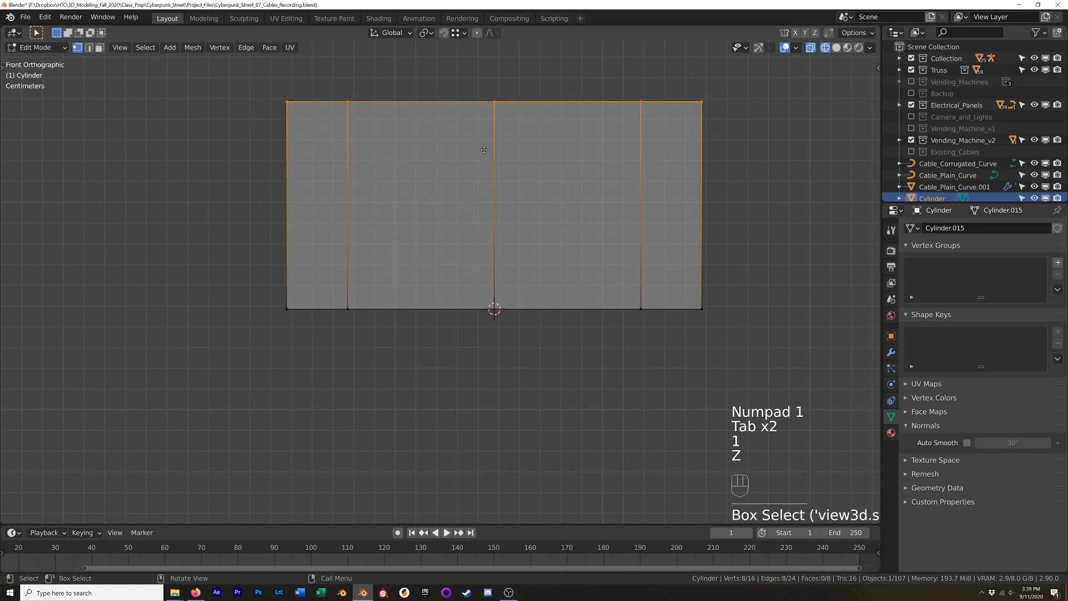
key("g")
key("z")
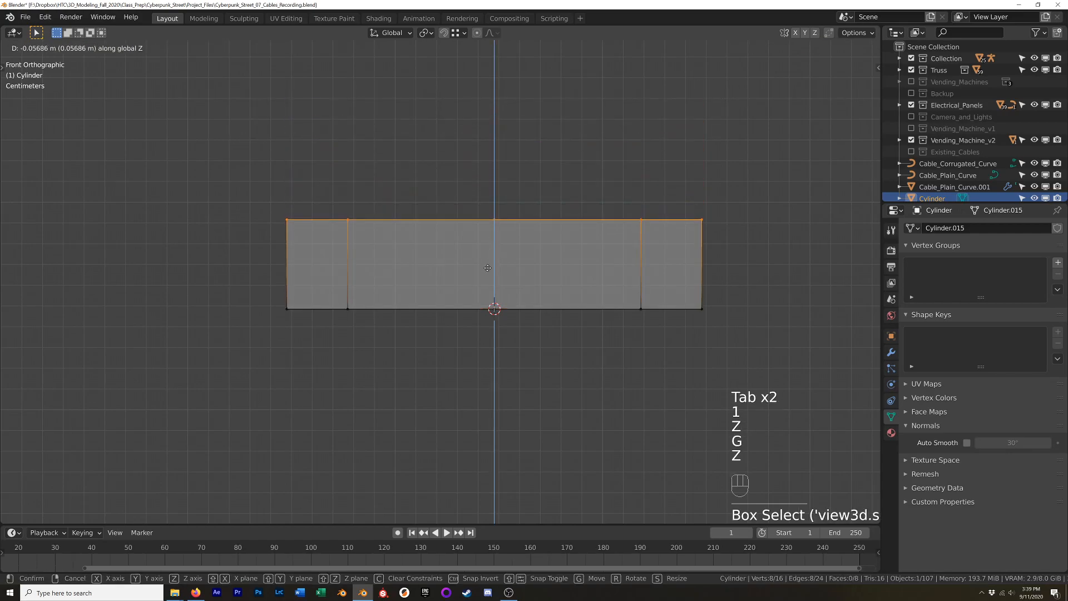
left_click(487, 268)
- Add one centered horizontal loop cut around the shortened cylinder
scroll(500, 267, "down", 1)
key("ctrl+r")
left_click(503, 263)
right_click(503, 263)
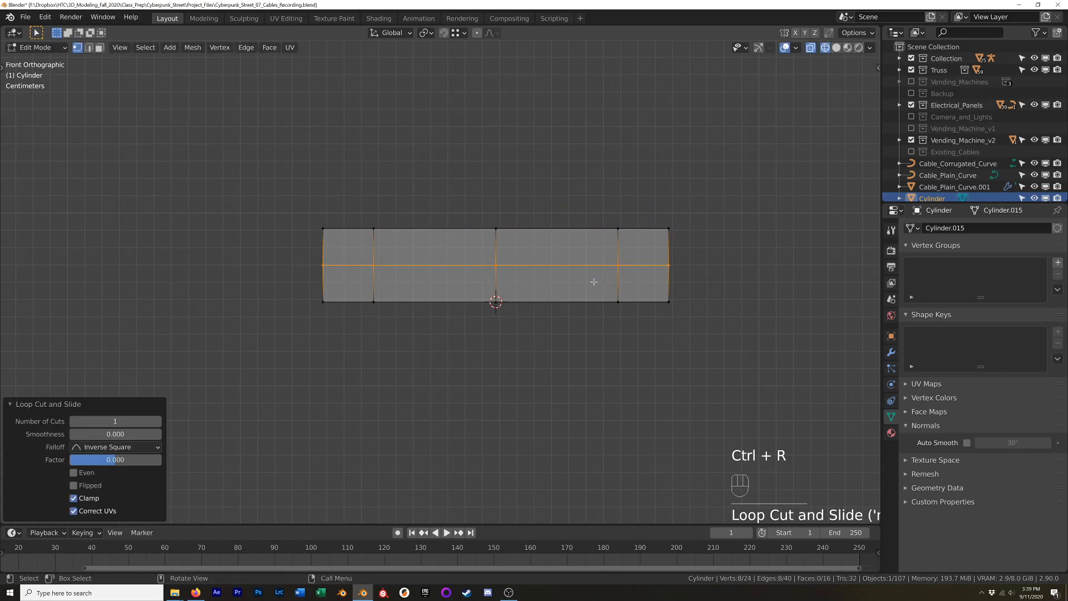
- Add two evenly spaced horizontal loop cuts to both the upper and lower halves of the cylinder
scroll(549, 271, "up", 1)
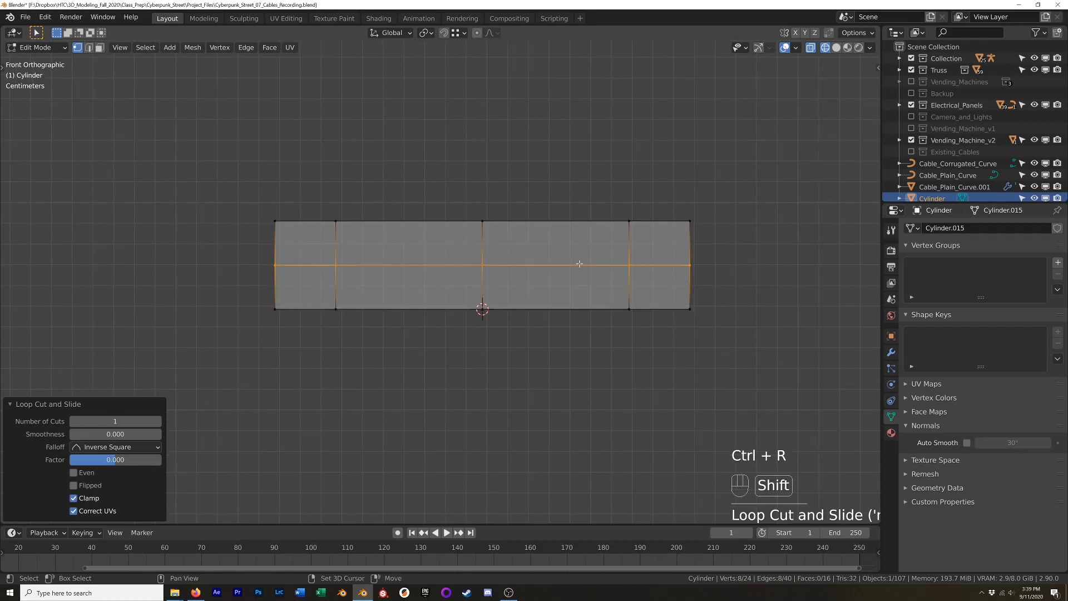
middle_click_drag(587, 265, 610, 272, "shift")
key("ctrl+r")
scroll(663, 240, "up", 1)
left_click(662, 244)
right_click(663, 244)
key("ctrl+r")
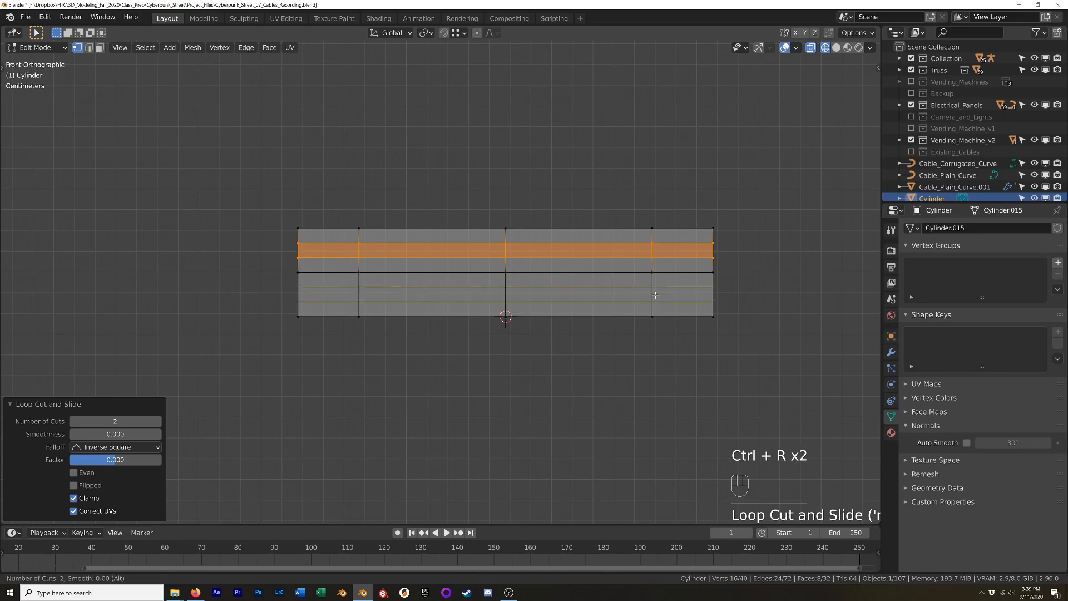
left_click(656, 291)
right_click(757, 306)
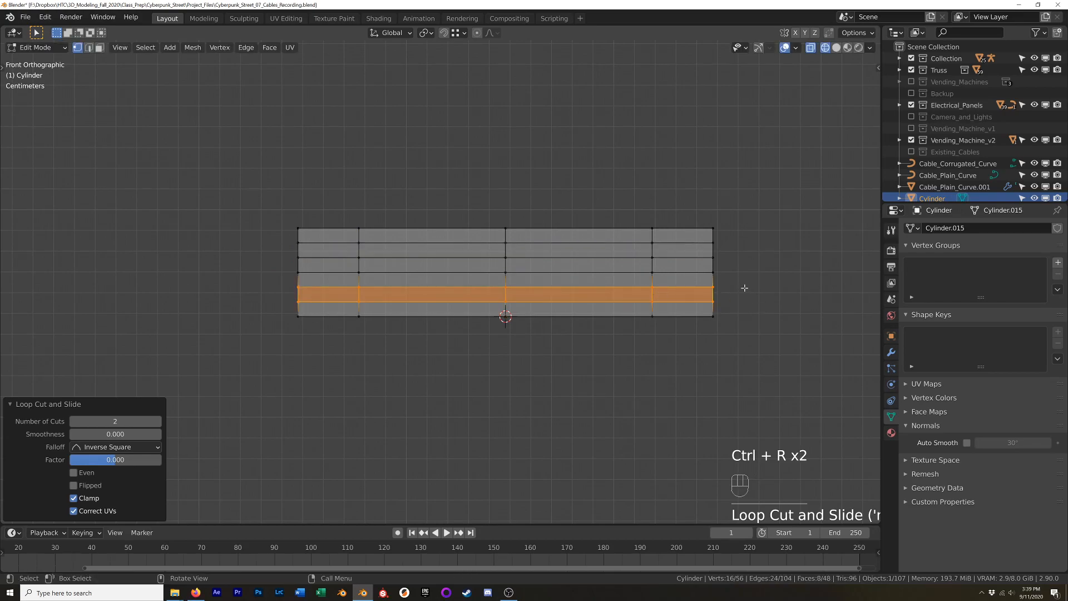
- Scale the two new loops in the lower half outward to about 1.023 on X and Y only
key("s")
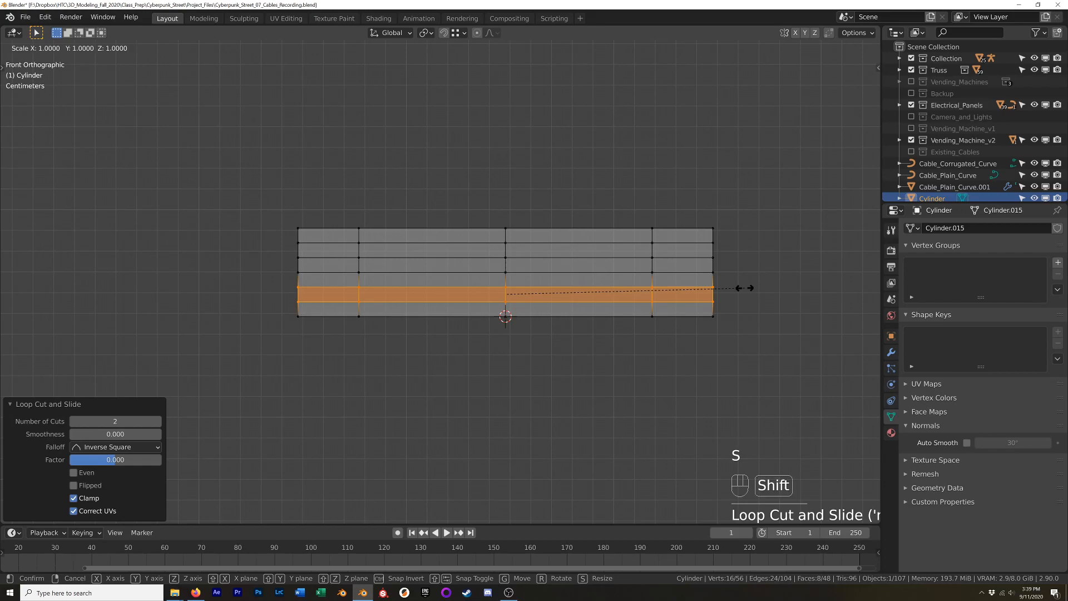
key("shift+z")
left_click(751, 288)
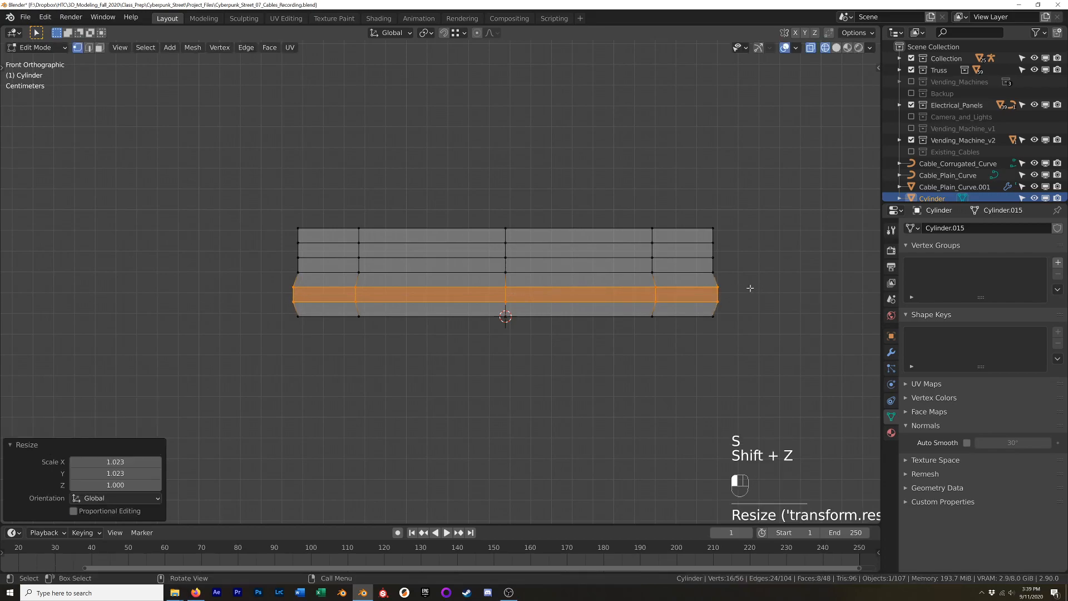
- Select the two inner loops of the upper half and scale them inward twice on X and Y only, first to about 0.972
left_click(715, 243, "alt")
left_click(748, 259, "alt+shift")
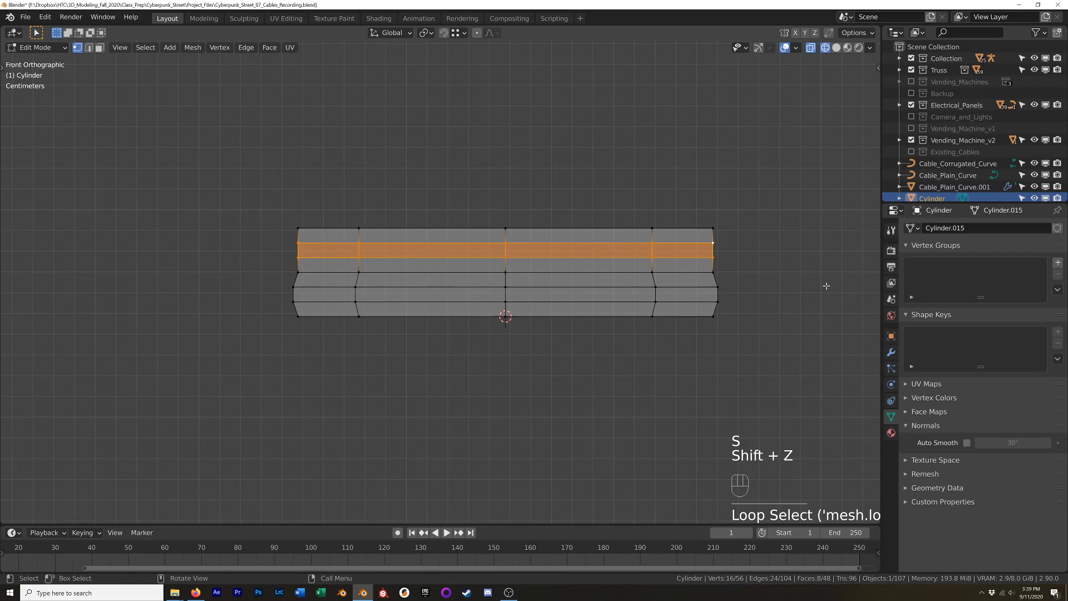
key("s")
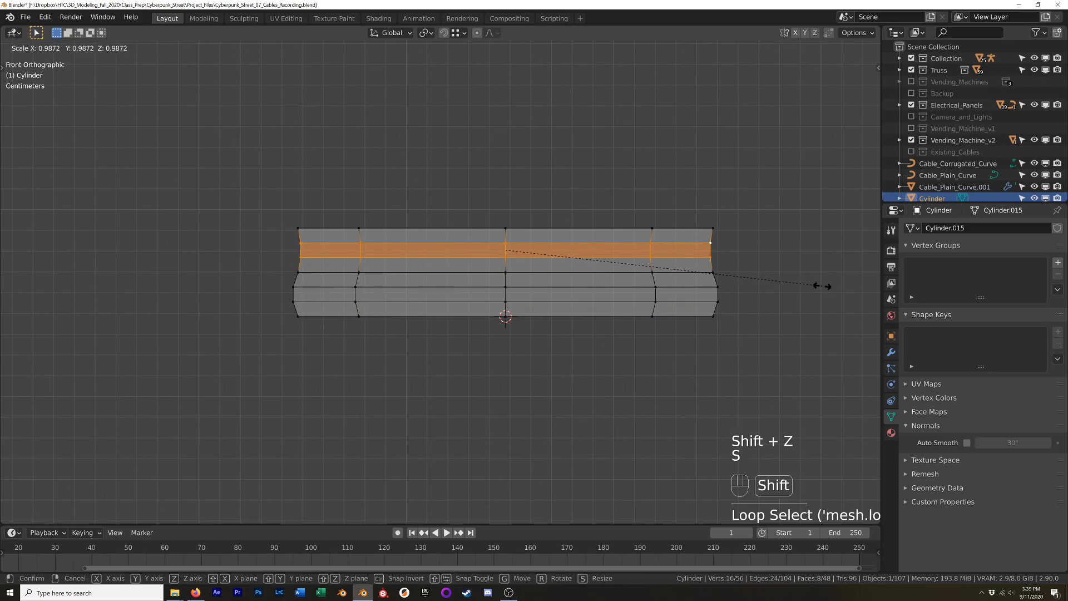
key("shift+z")
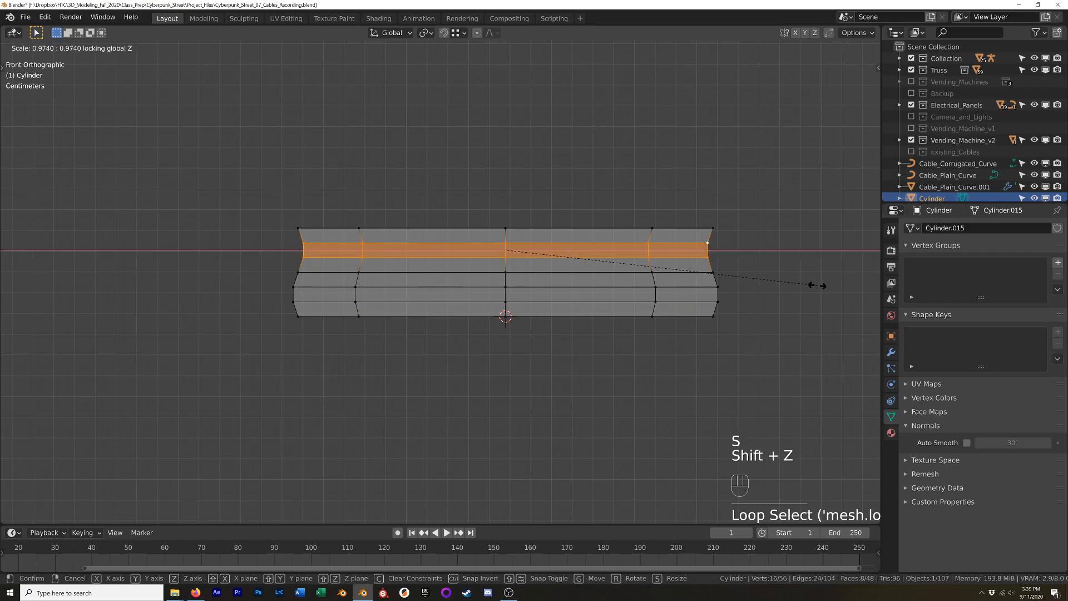
left_click(818, 286)
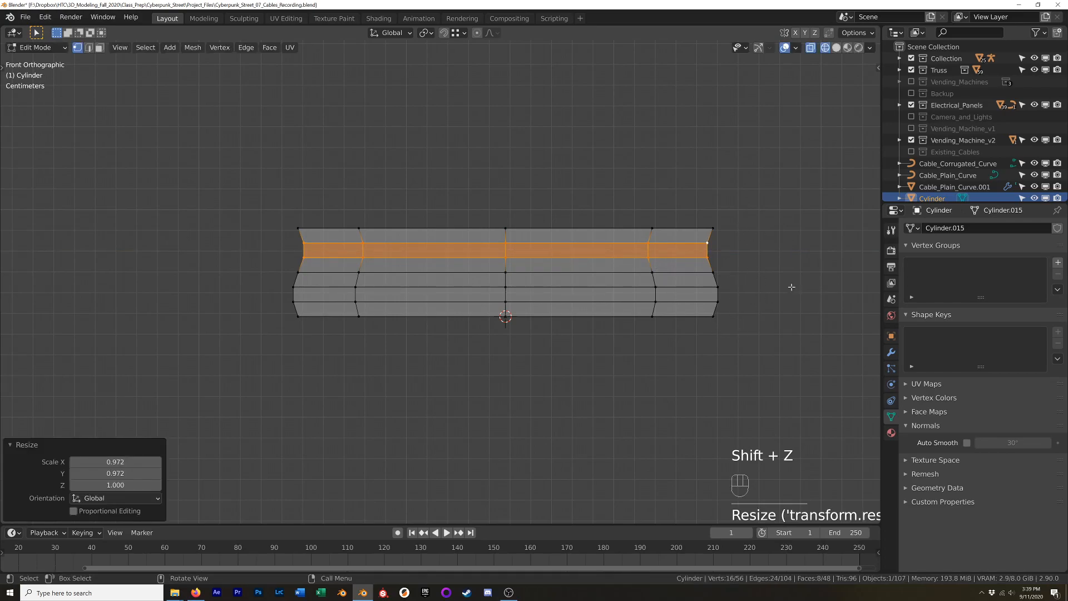
key("s")
key("shift+z")
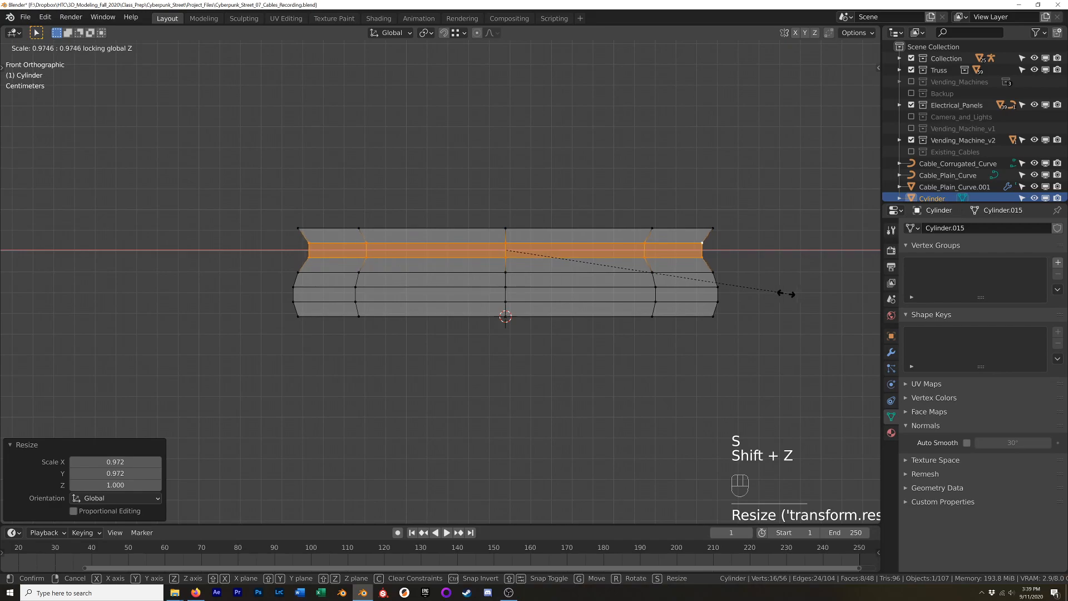
left_click(784, 290)
- Reselect the two inner loops of the lower half and widen them further by about 1.04 on X and Y only
left_click(703, 288, "alt")
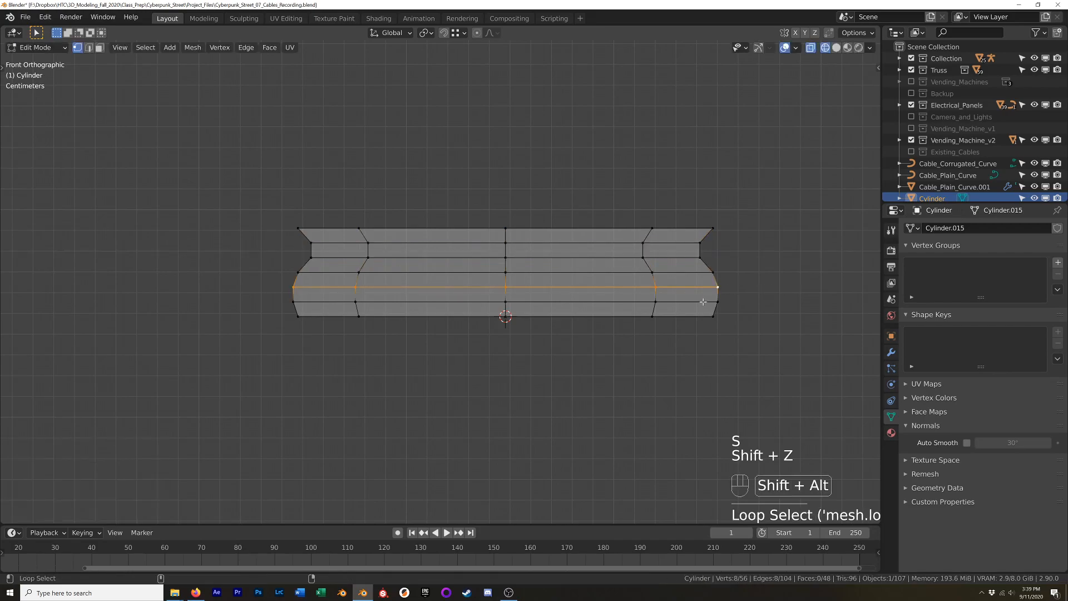
left_click(709, 302, "alt+shift")
key("s")
key("shift+z")
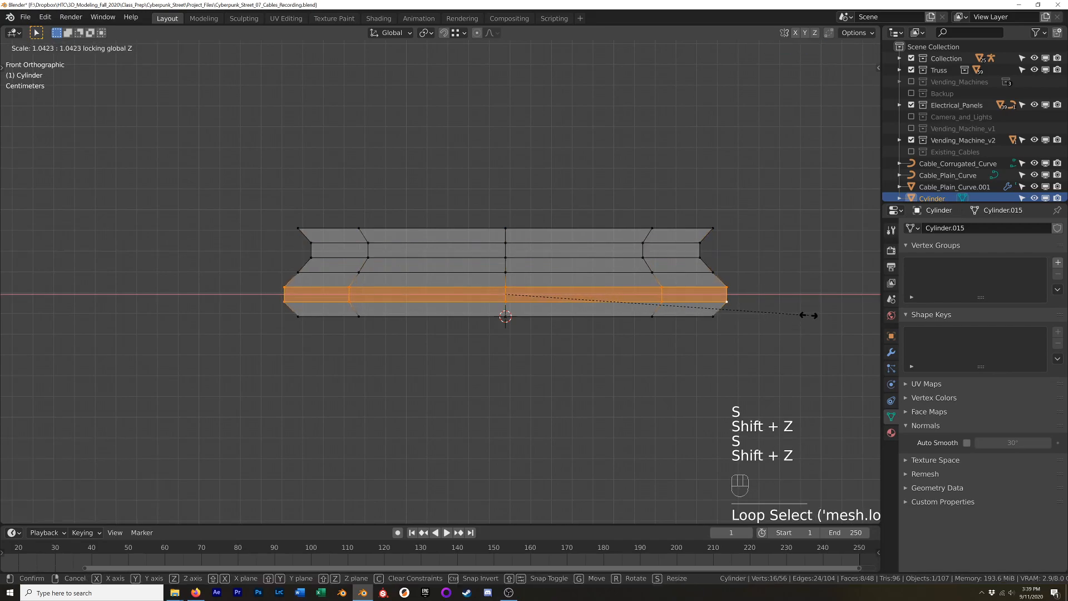
left_click(798, 316)
- Return to Object Mode with solid shading and inspect the ridged ring segment in perspective
key("Tab")
scroll(765, 321, "down", 3)
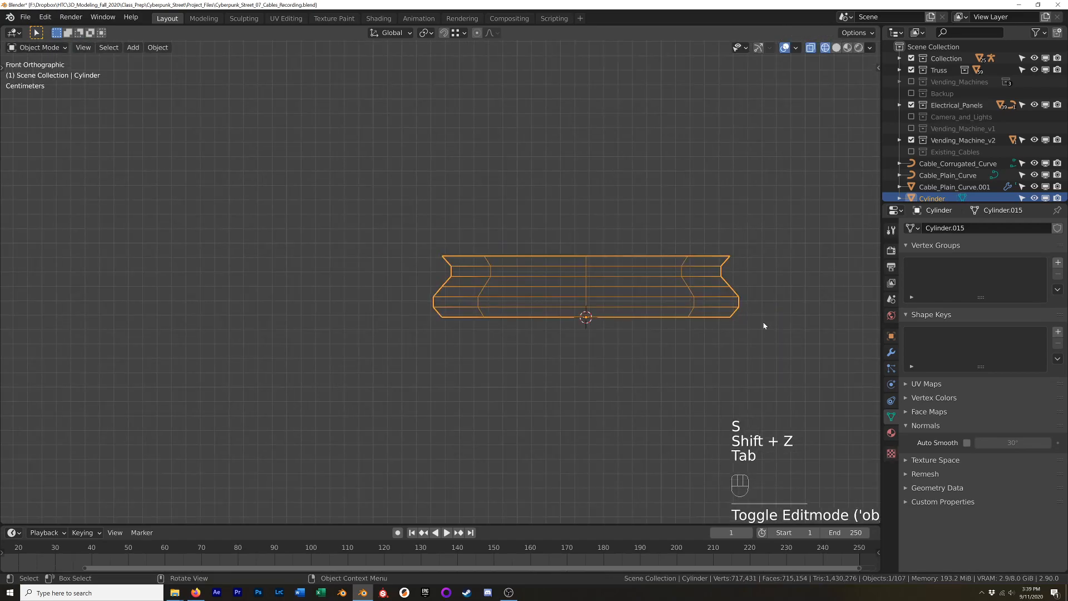
mouse_move(758, 296)
middle_mouse_down()
mouse_move(732, 281)
mouse_move(707, 297)
middle_mouse_up()
key("z")
scroll(703, 299, "down", 11)
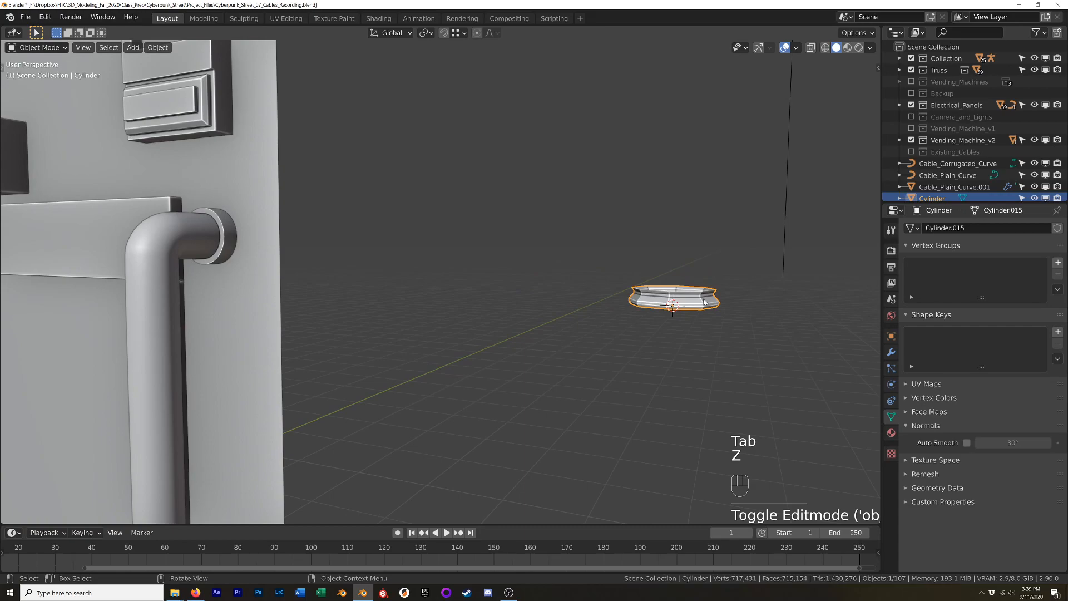
middle_click_drag(689, 253, 636, 331, "shift")
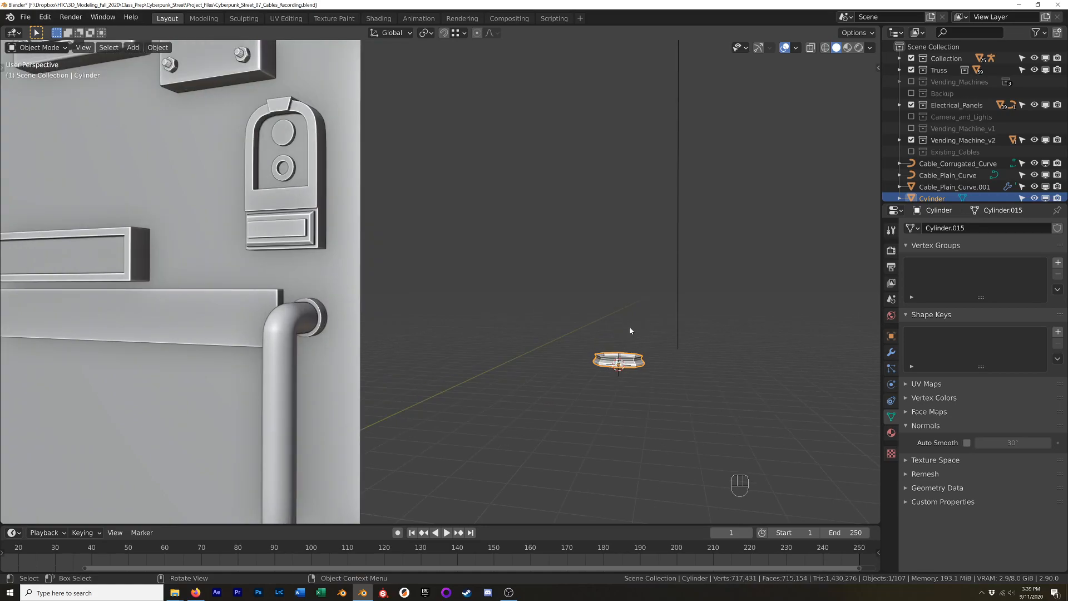
scroll(646, 349, "up", 5)
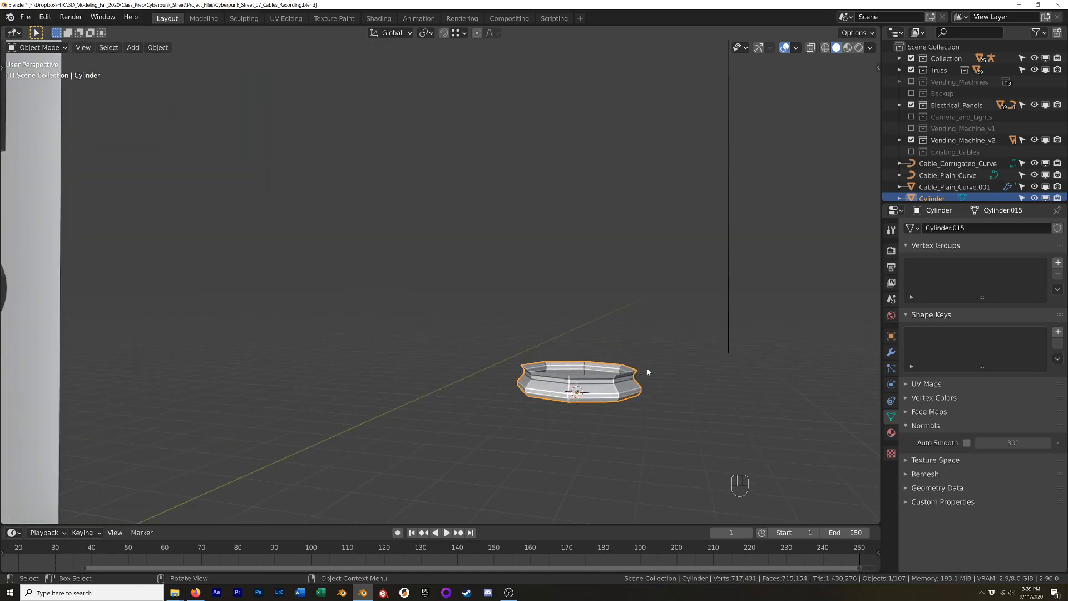
- Add an Array modifier to the ring segment, with fit type Fit Curve and Cable_Corrugated_Curve as its curve
left_click(890, 352)
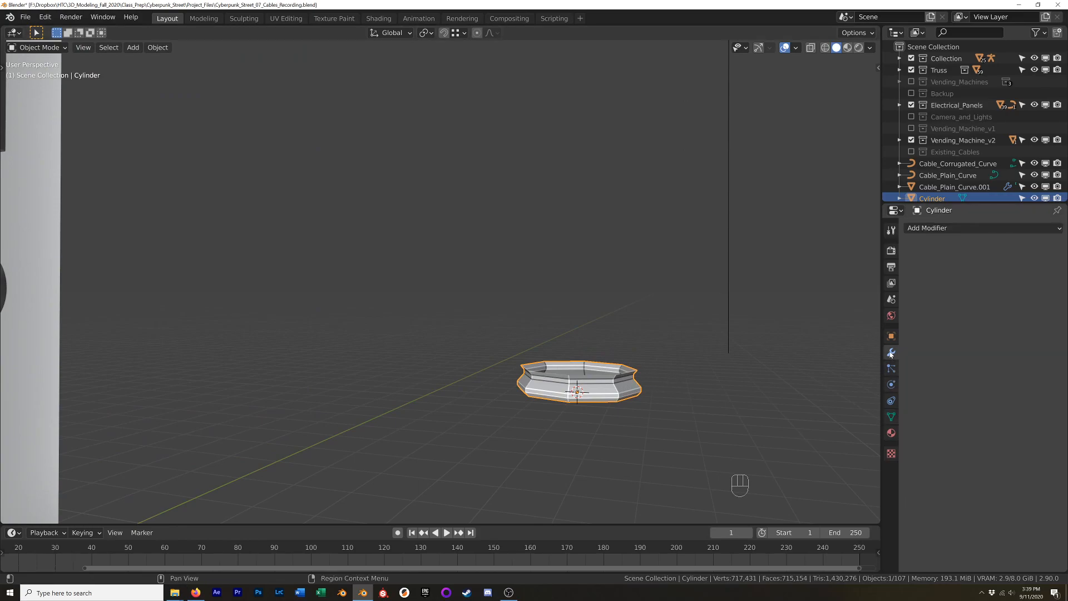
left_click(927, 228)
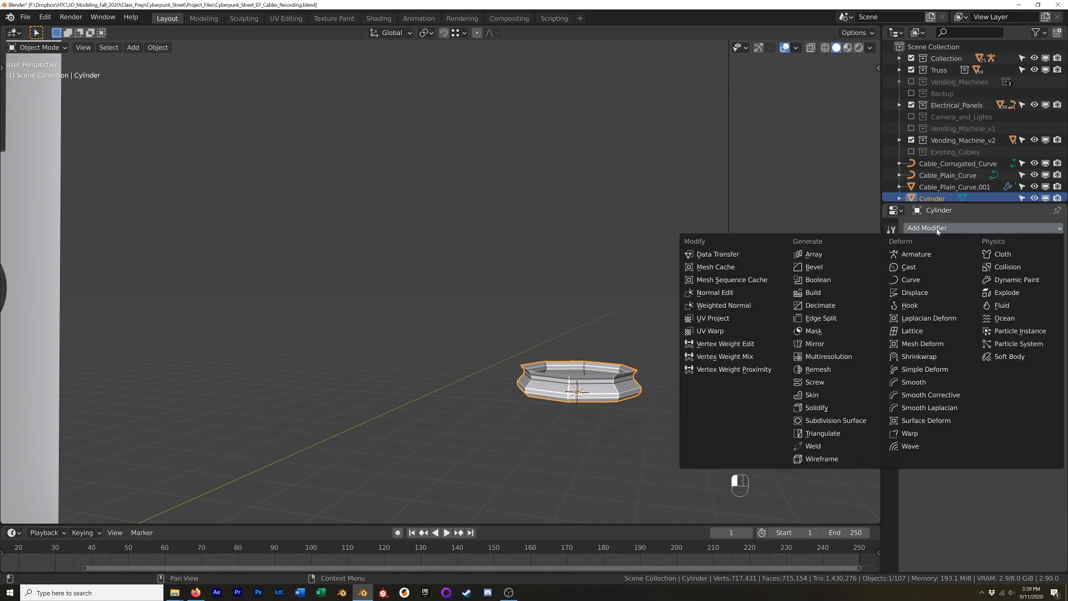
left_click(823, 256)
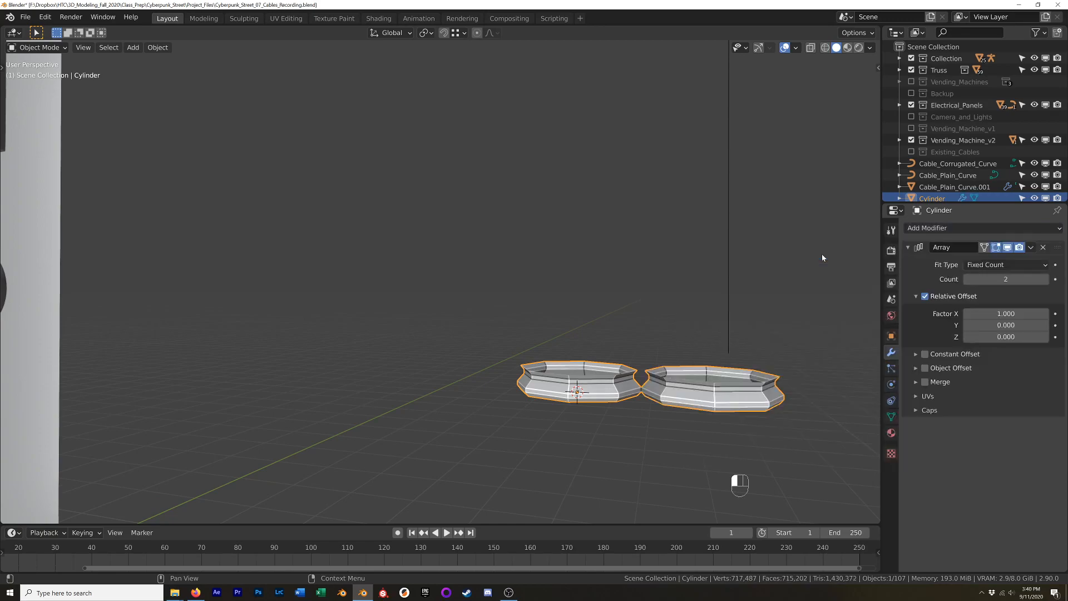
scroll(840, 387, "up", 2)
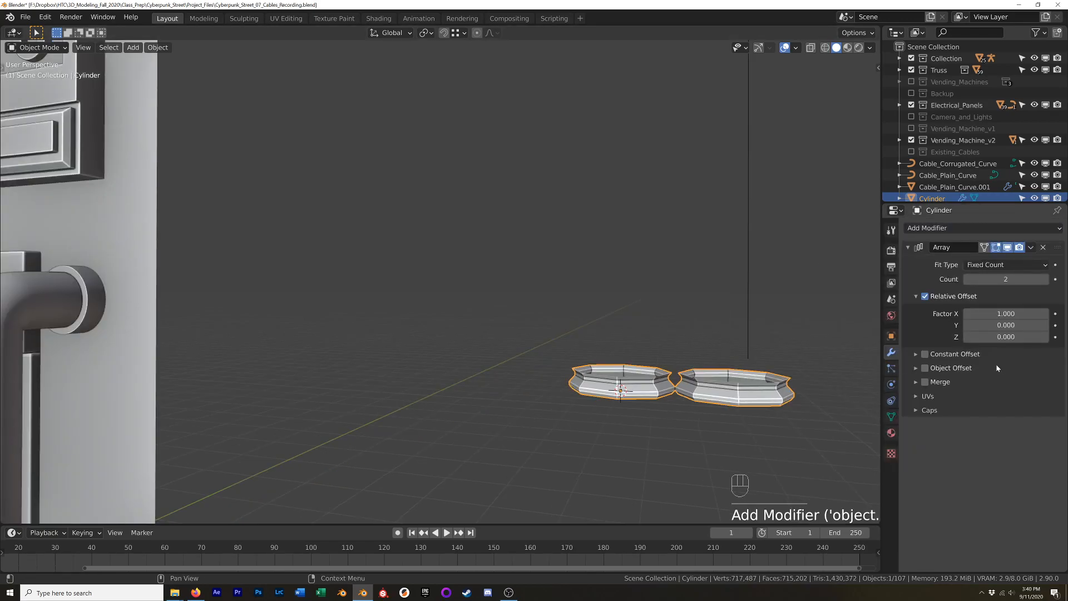
middle_click_drag(835, 313, 767, 331, "shift")
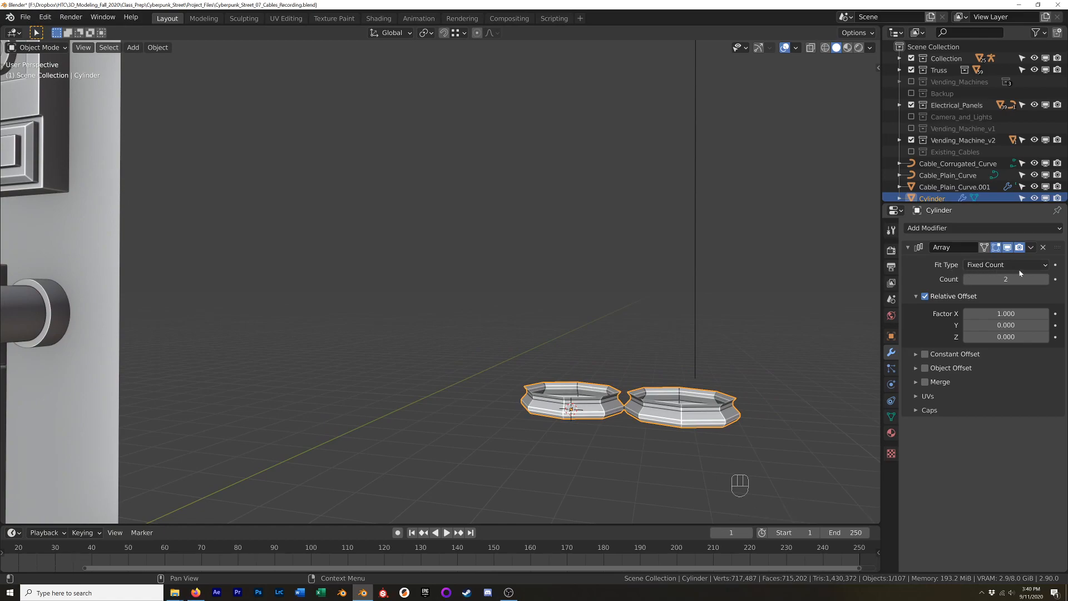
left_click(1003, 265)
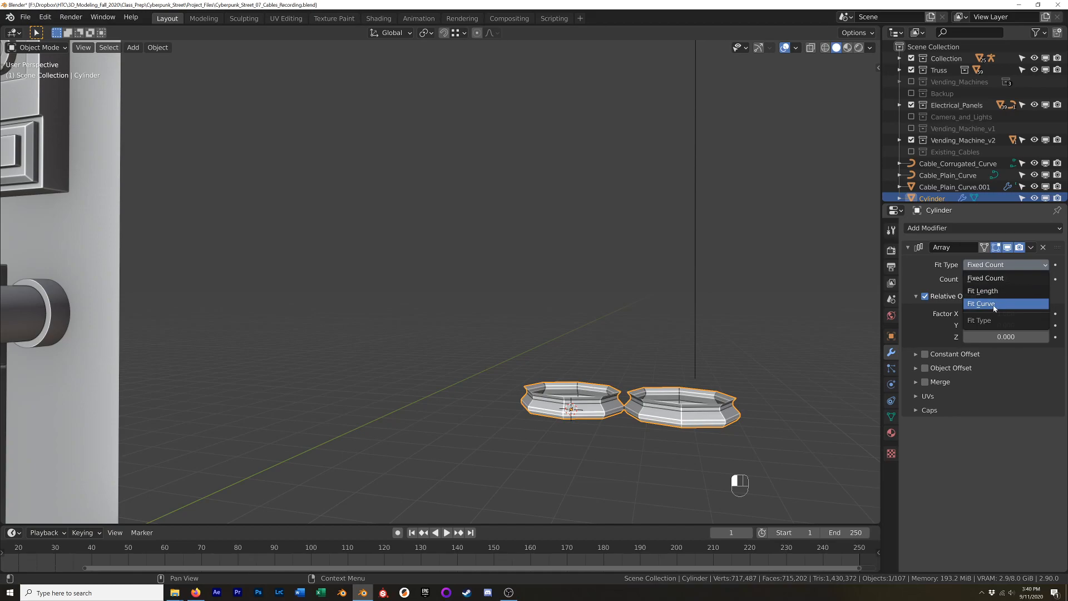
left_click(996, 305)
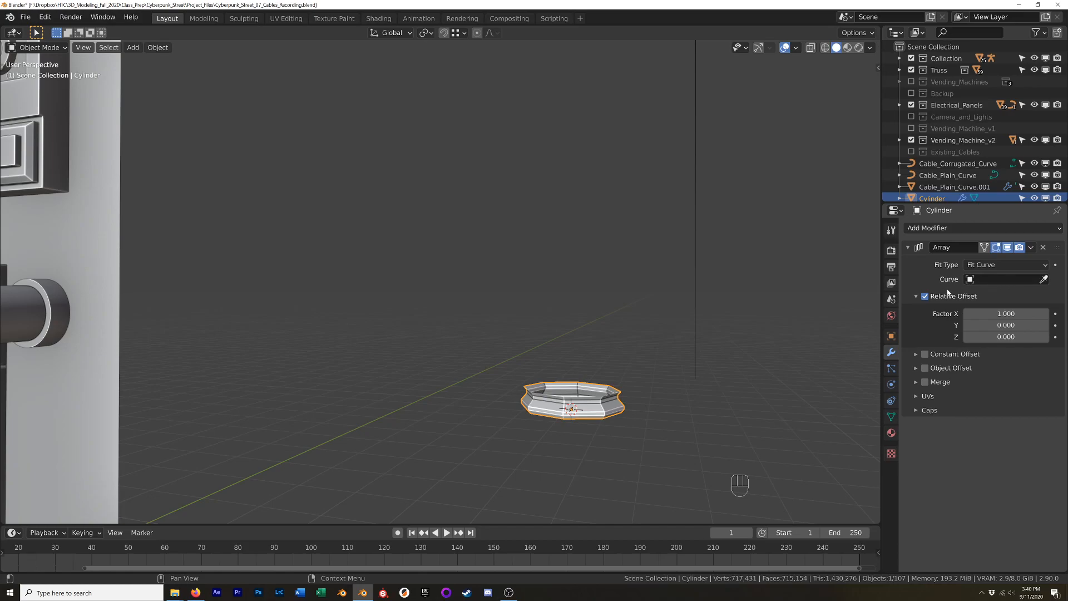
left_click(1045, 280)
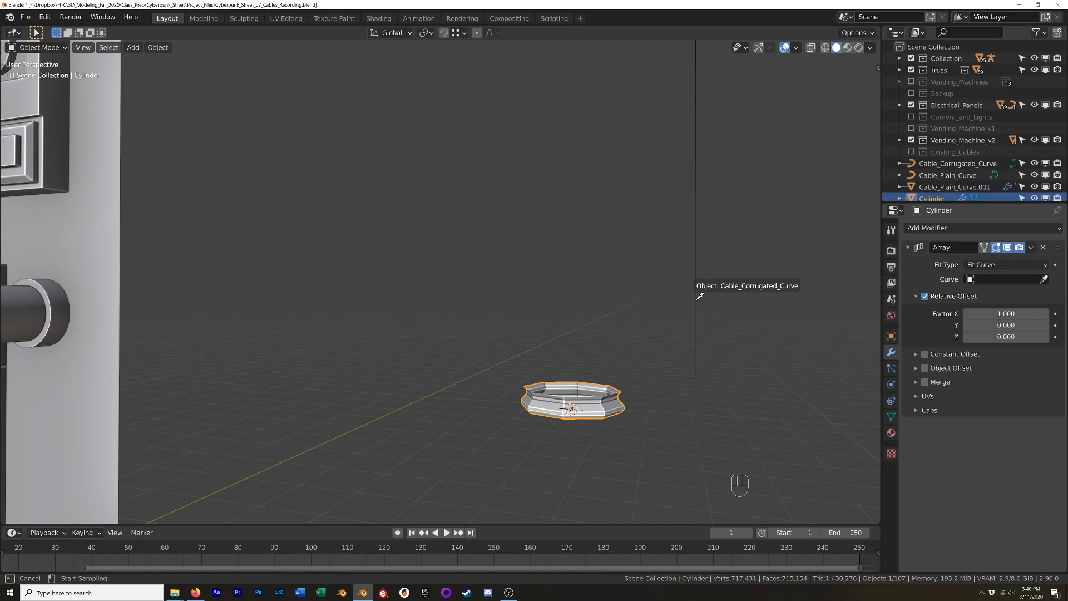
left_click(700, 296)
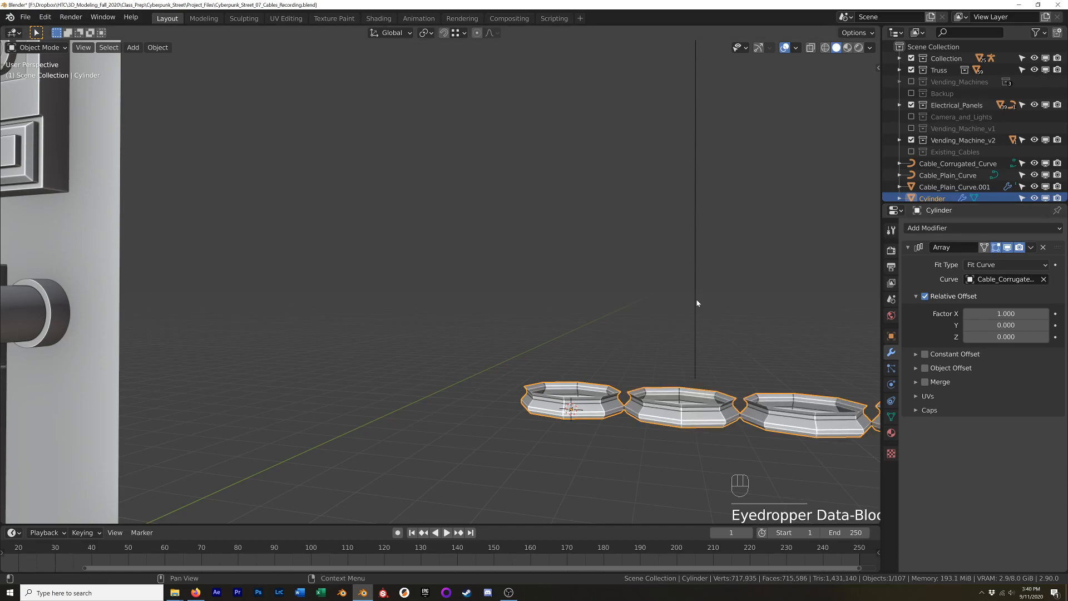
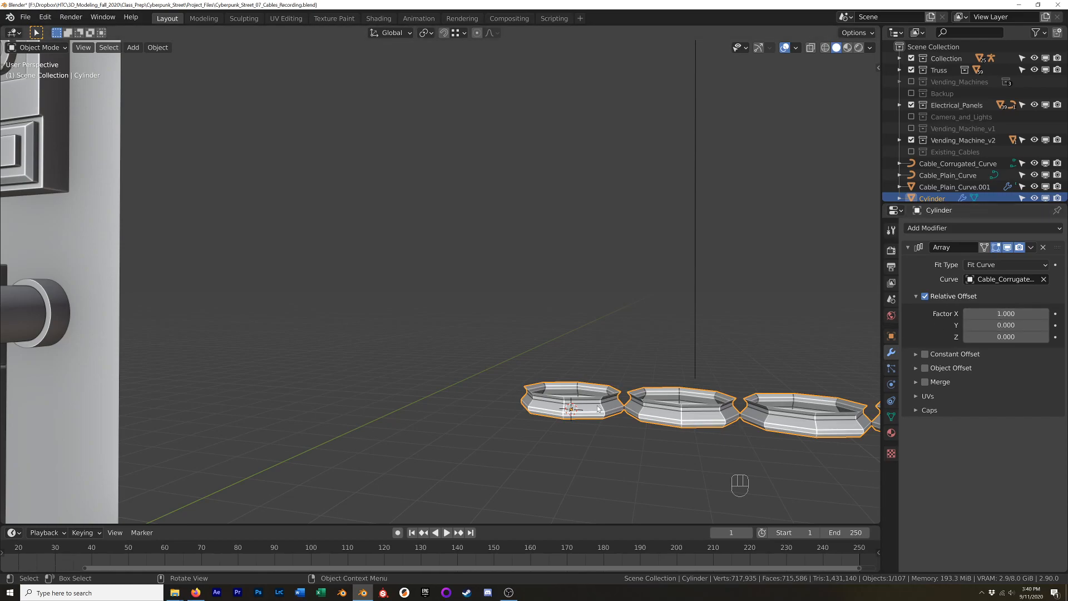
- Set the array's relative offset to 0 on X and 1 on Z to stack the segments vertically, and check the stack in front view
left_click(1005, 313)
type("0")
key("Return")
left_click(1008, 352)
type("0")
key("Return")
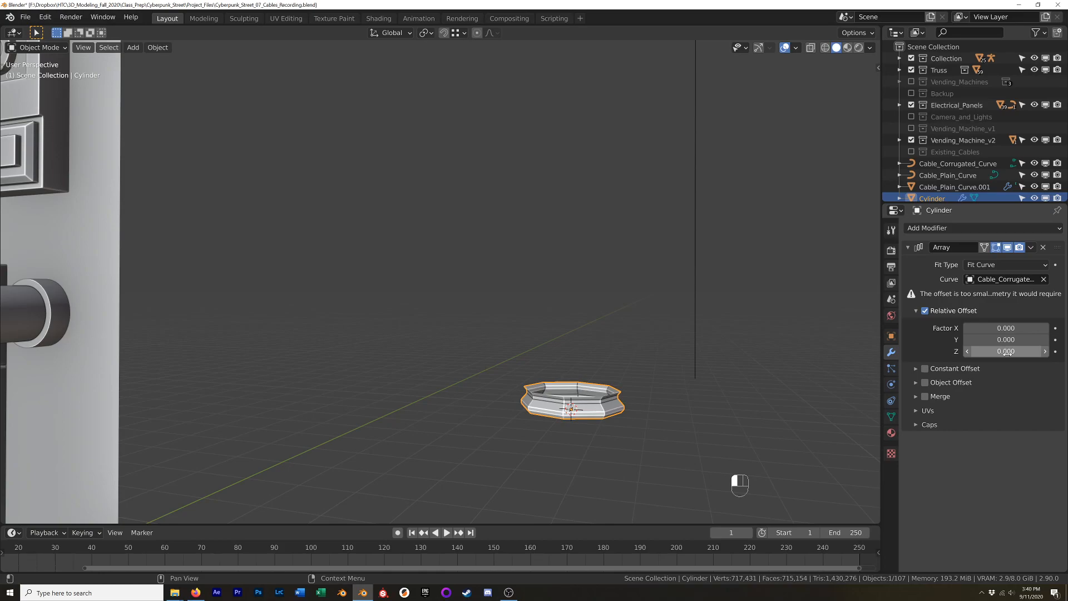
left_click(1007, 352)
type("1")
key("Return")
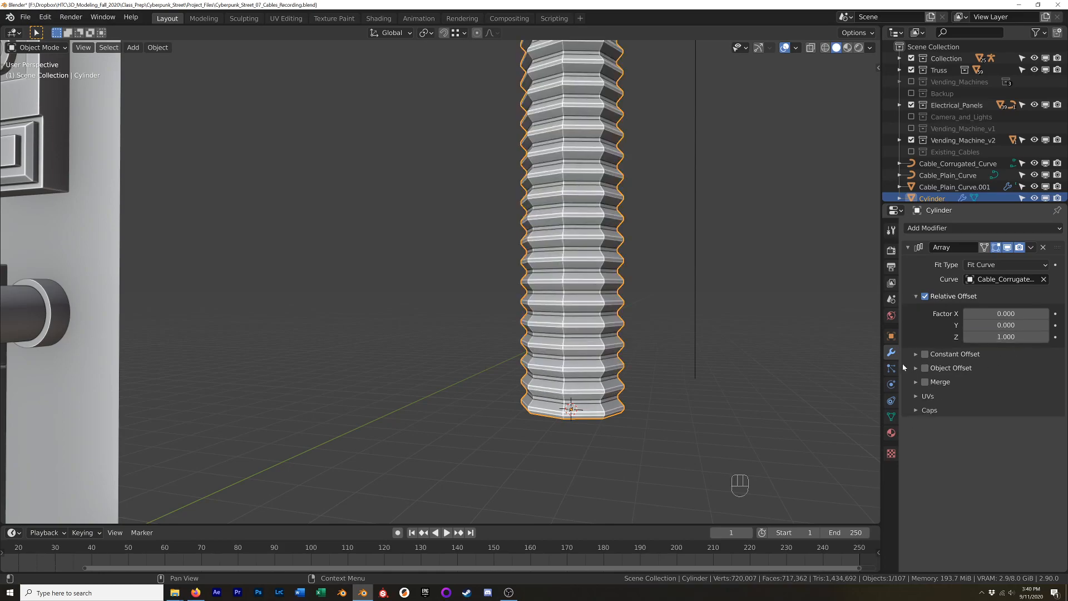
scroll(731, 315, "down", 6)
middle_click_drag(703, 189, 695, 256, "shift")
key("KP_1")
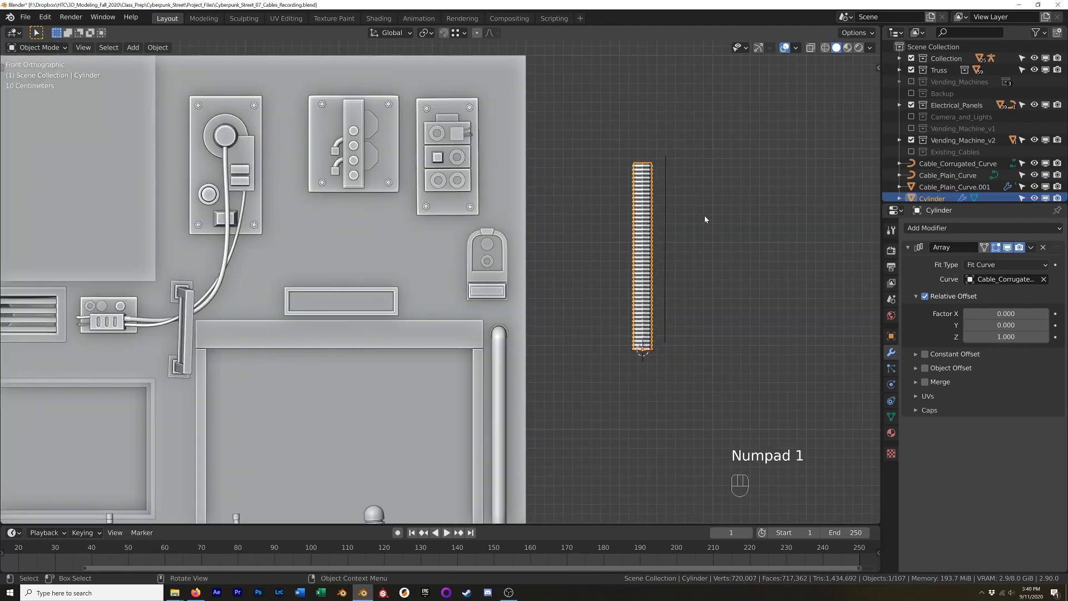
- Try moving the top control point of the vertical corrugated curve to test how the array's length follows it
scroll(697, 216, "up", 3)
left_click(647, 199)
key("Tab")
left_click_drag(671, 108, 639, 149)
key("g")
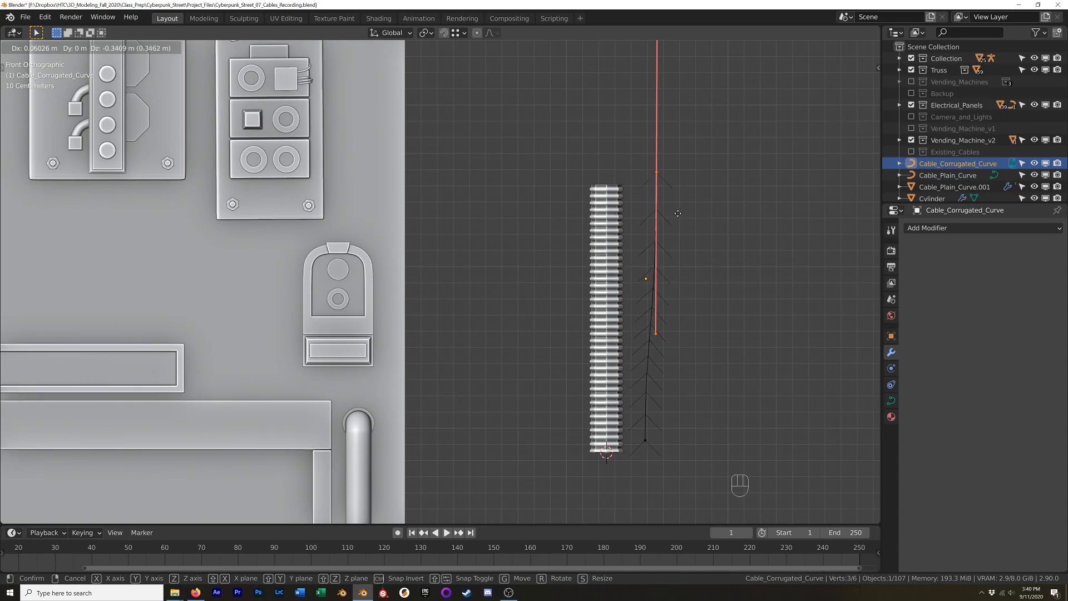
left_click(681, 207)
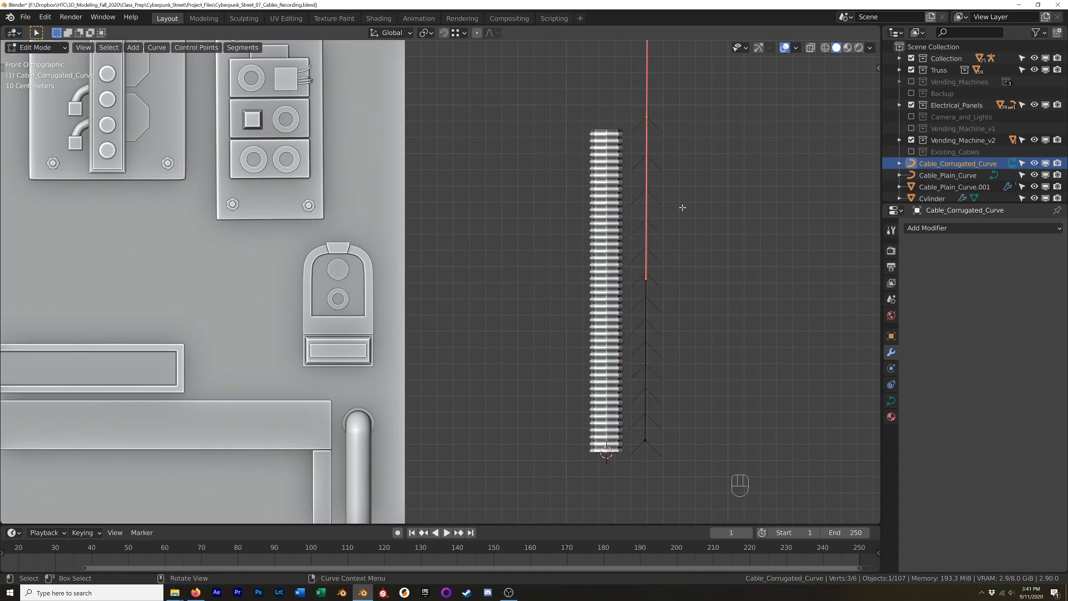
- Enable Merge in the ring segment's Array modifier and set the merge distance to 0.001 m
key("Tab")
left_click(607, 231)
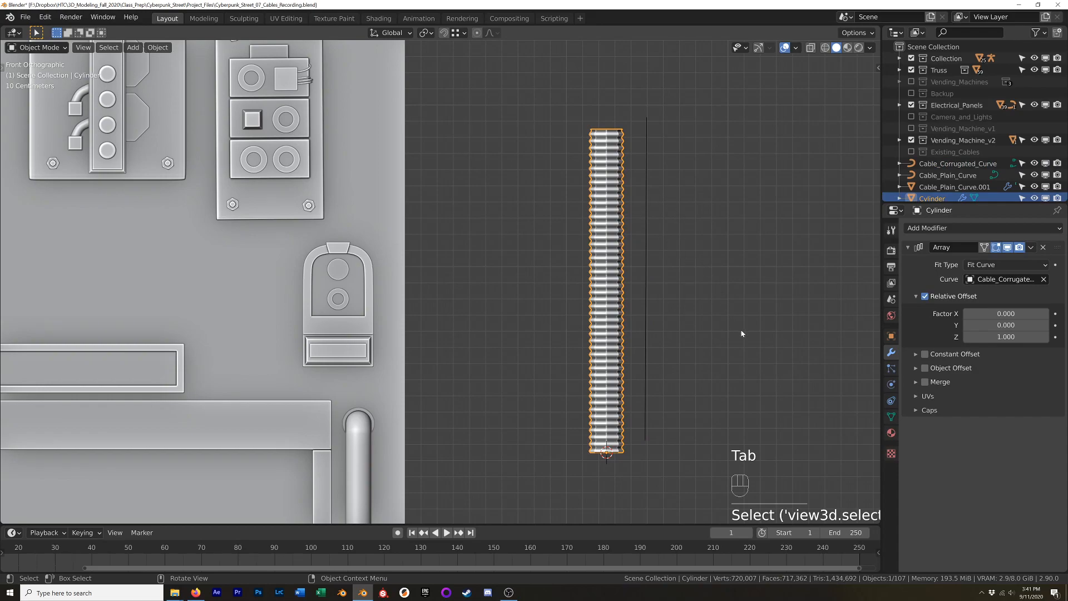
left_click(916, 382)
left_click(924, 381)
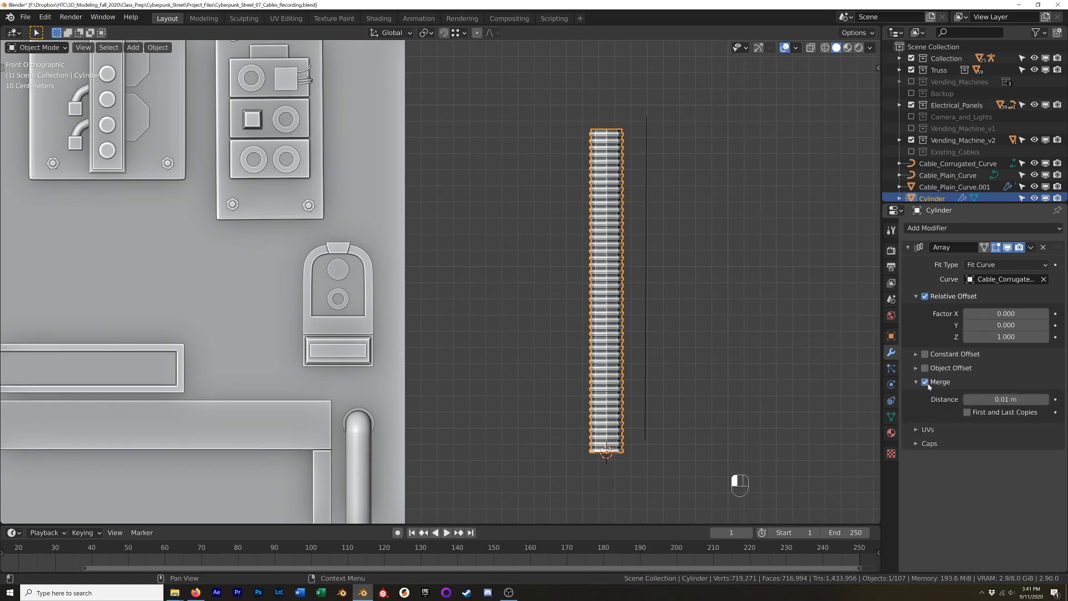
scroll(691, 416, "up", 3)
middle_click_drag(656, 424, 676, 388, "shift")
scroll(676, 388, "up", 3)
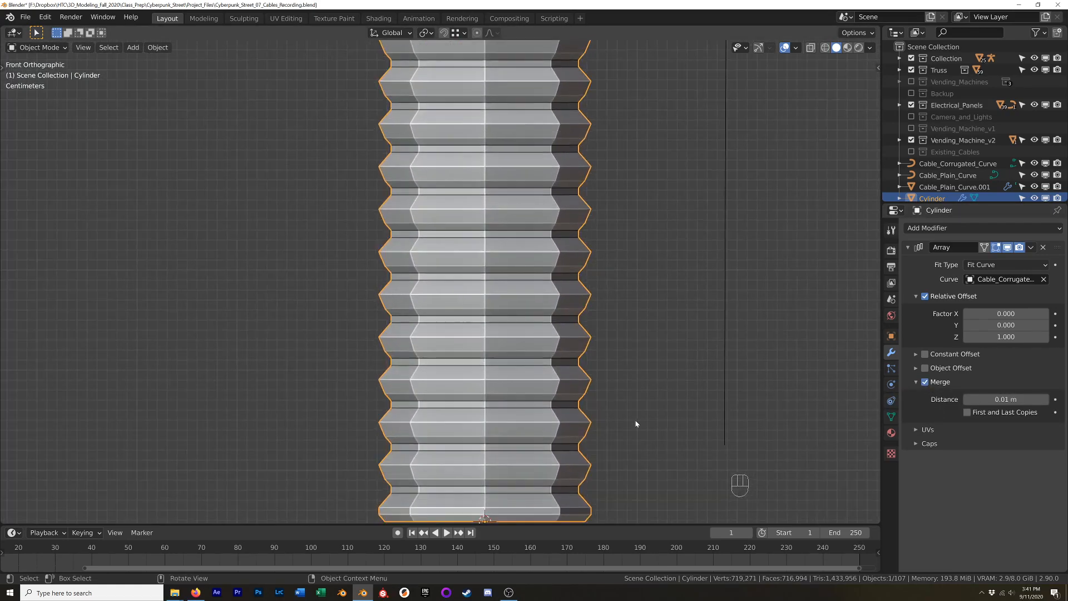
middle_click_drag(636, 424, 642, 396, "shift")
left_click(1003, 399)
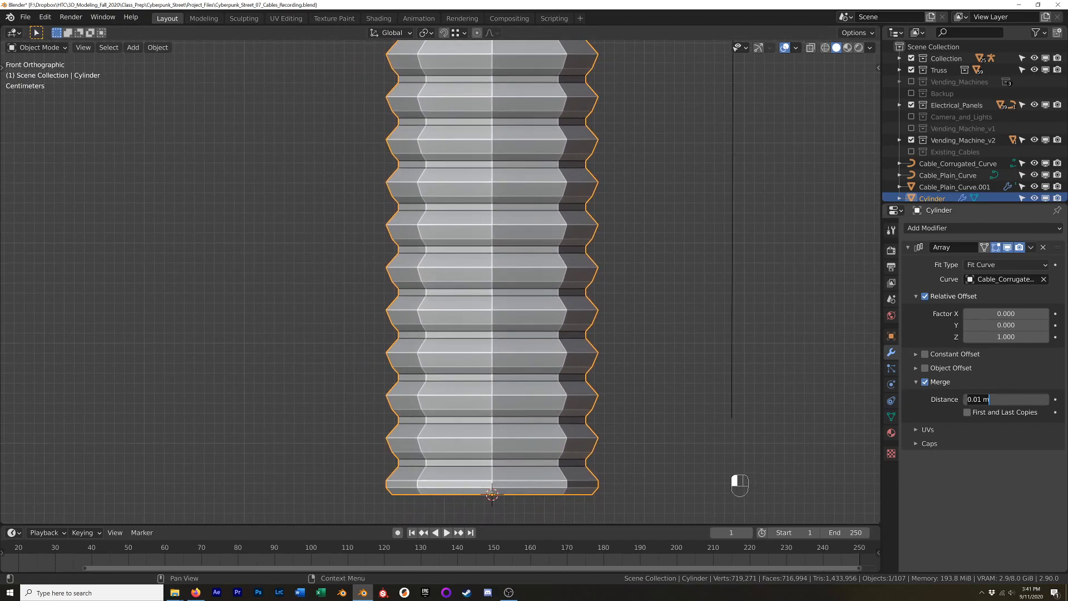
type(".001")
key("Return")
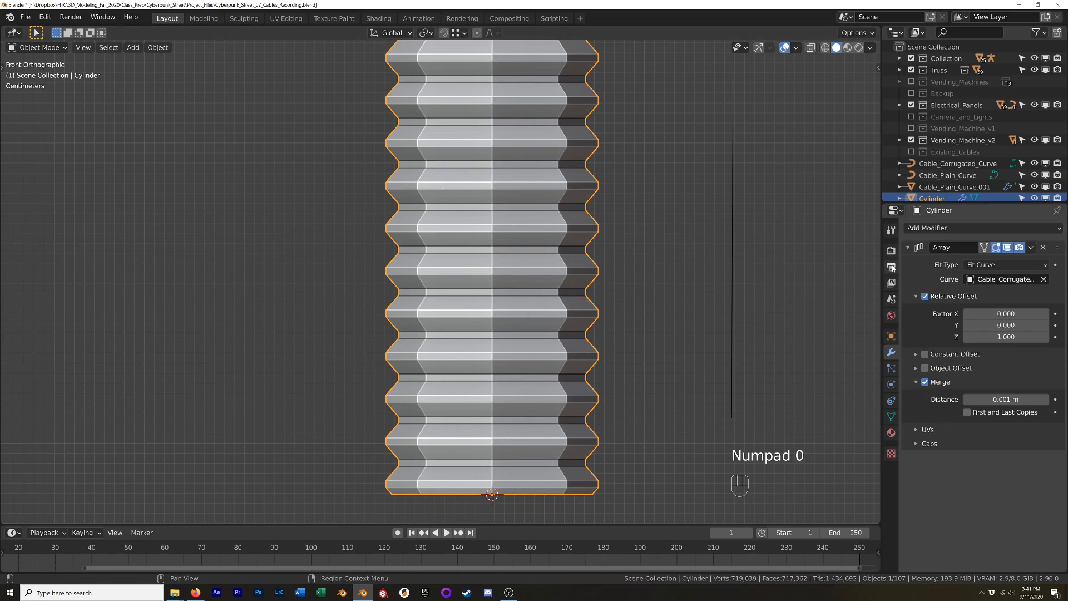
- Add a Curve modifier to the arrayed ring segment, with Cable_Corrugated_Curve as its curve object
left_click(908, 247)
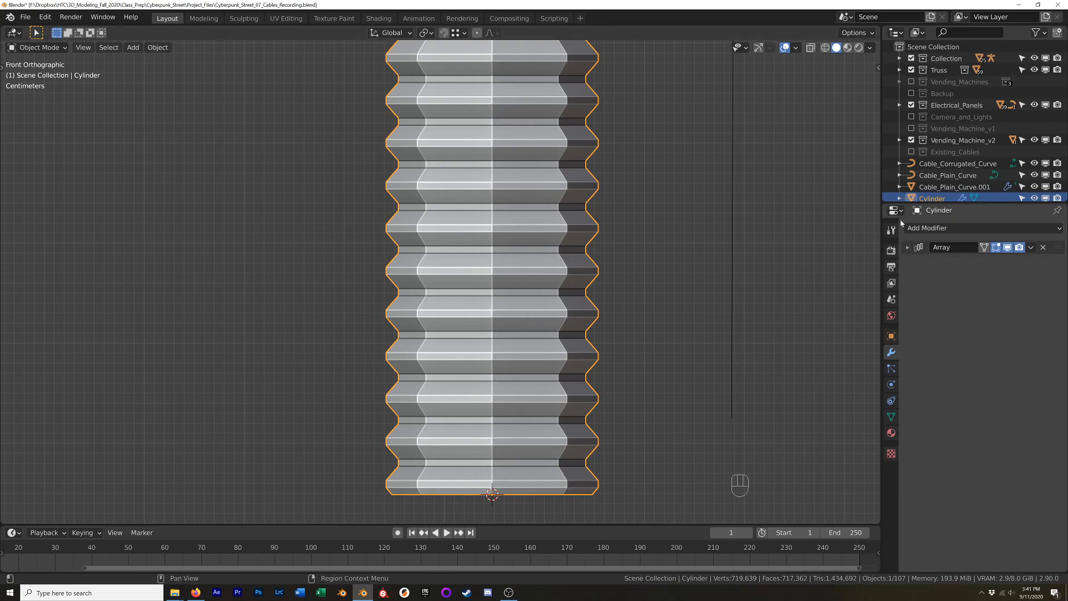
left_click(946, 230)
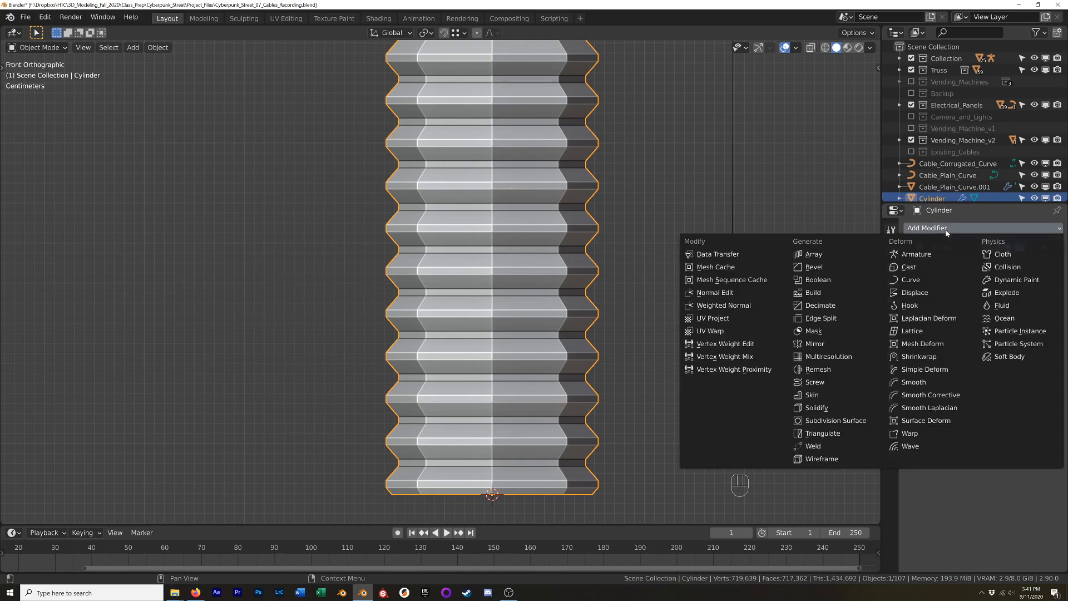
left_click(925, 280)
scroll(767, 283, "down", 4)
middle_click_drag(767, 283, 610, 457, "shift")
scroll(670, 274, "down", 2)
middle_click_drag(686, 200, 669, 330, "shift")
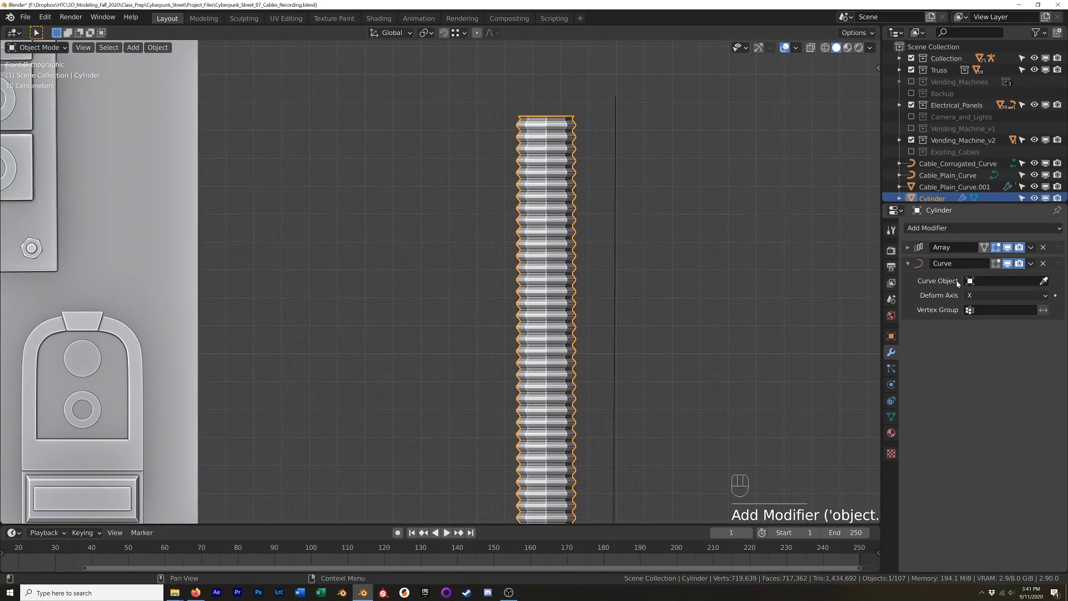
left_click(1044, 281)
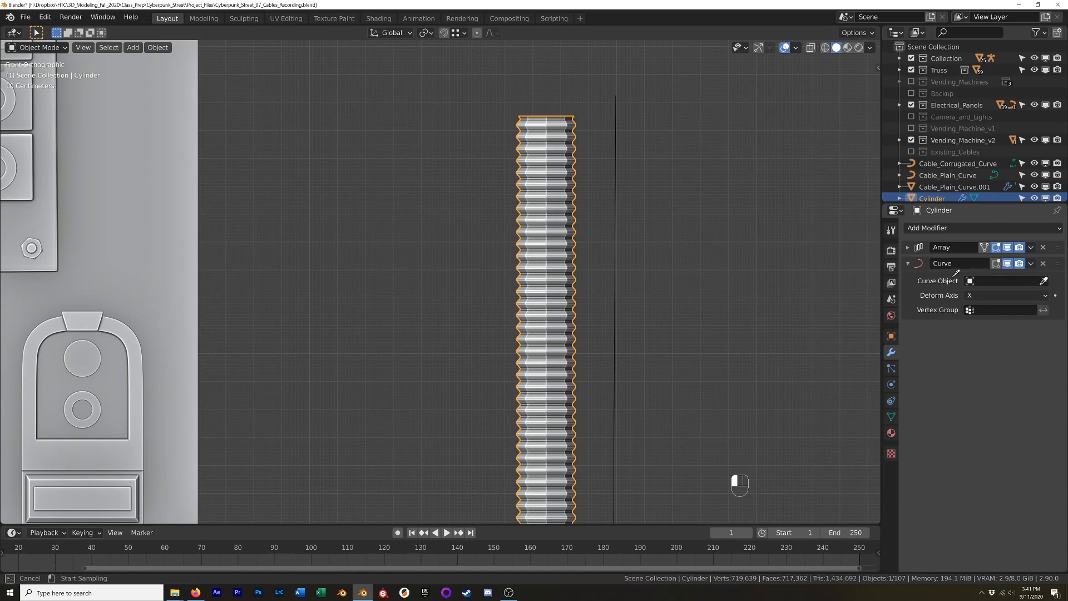
left_click(619, 257)
scroll(636, 286, "down", 3)
middle_click_drag(636, 288, 617, 301, "shift")
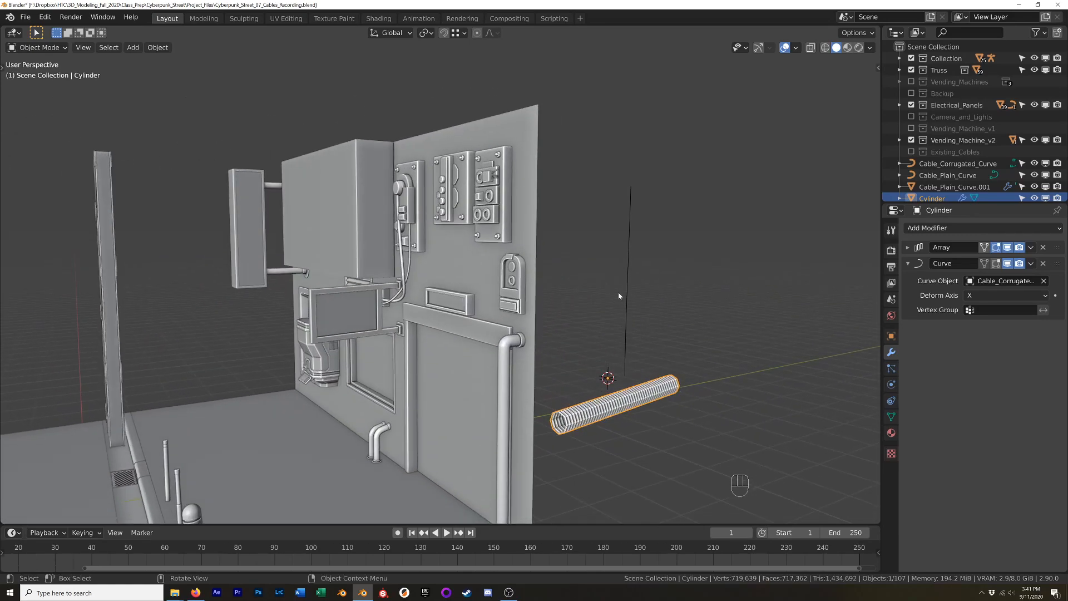
- Try moving the curve's top control point in perspective to test how the ring stack deforms
left_click(640, 240)
key("Tab")
left_click_drag(651, 169, 648, 213)
key("g")
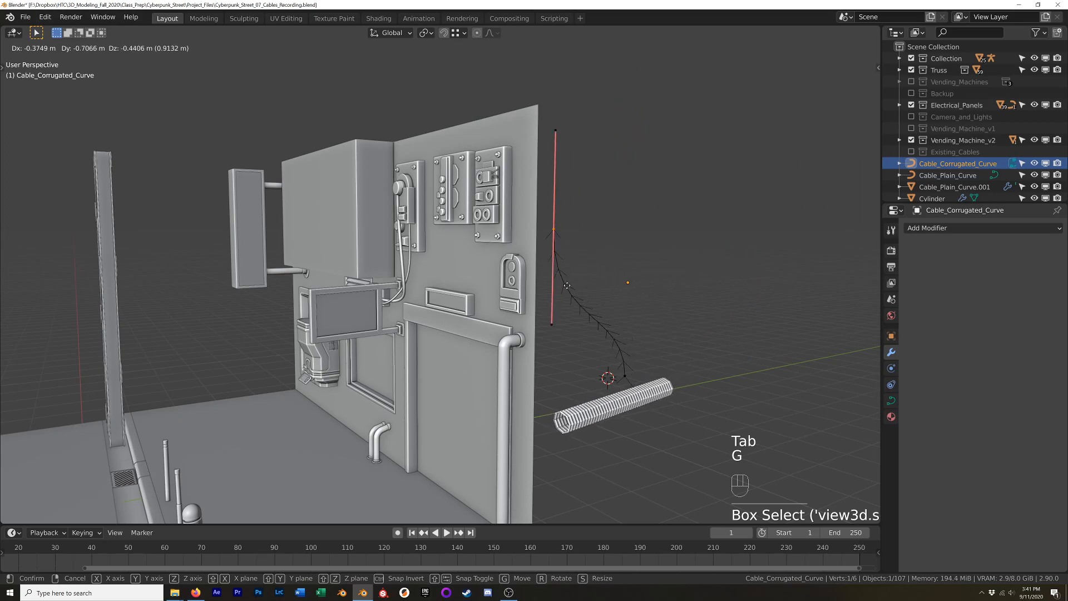
right_click(722, 365)
middle_click_drag(687, 398, 711, 366)
key("g")
right_click(779, 373)
- Compare the location, rotation and scale of the ring segment and the corrugated curve in their object properties
left_click(890, 336)
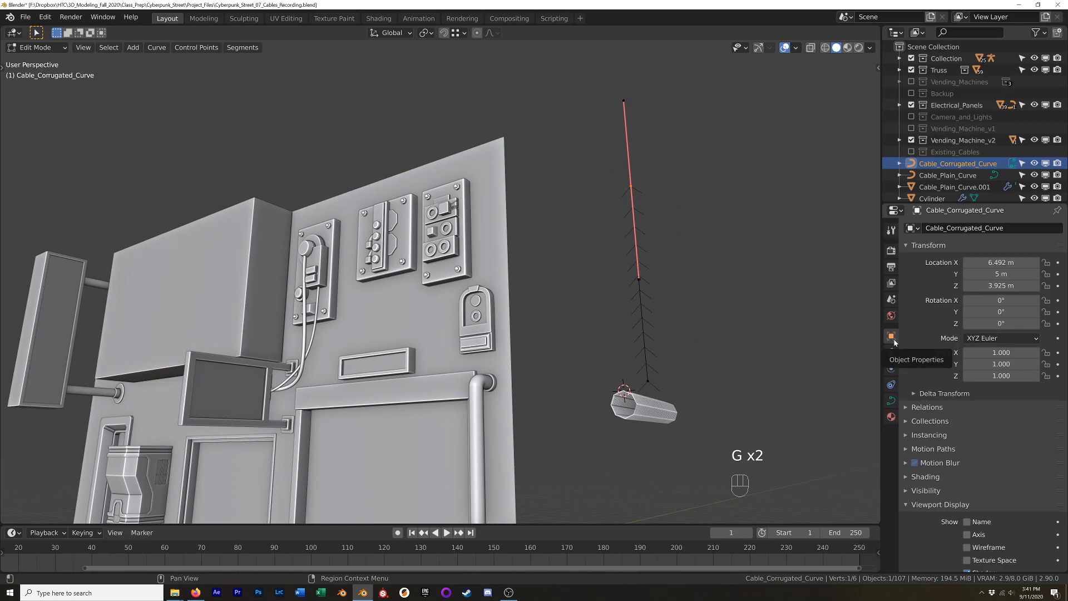
key("Tab")
left_click(658, 409)
key("Tab")
key("Tab")
left_click(643, 366)
middle_click_drag(644, 364, 654, 367)
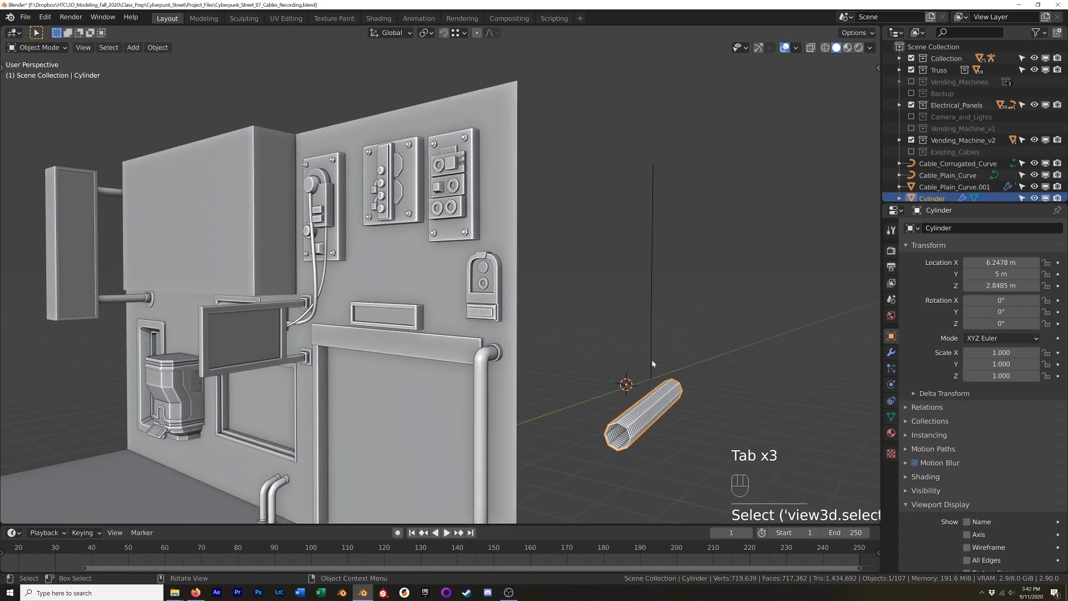
left_click(655, 369)
key("Tab")
key("Tab")
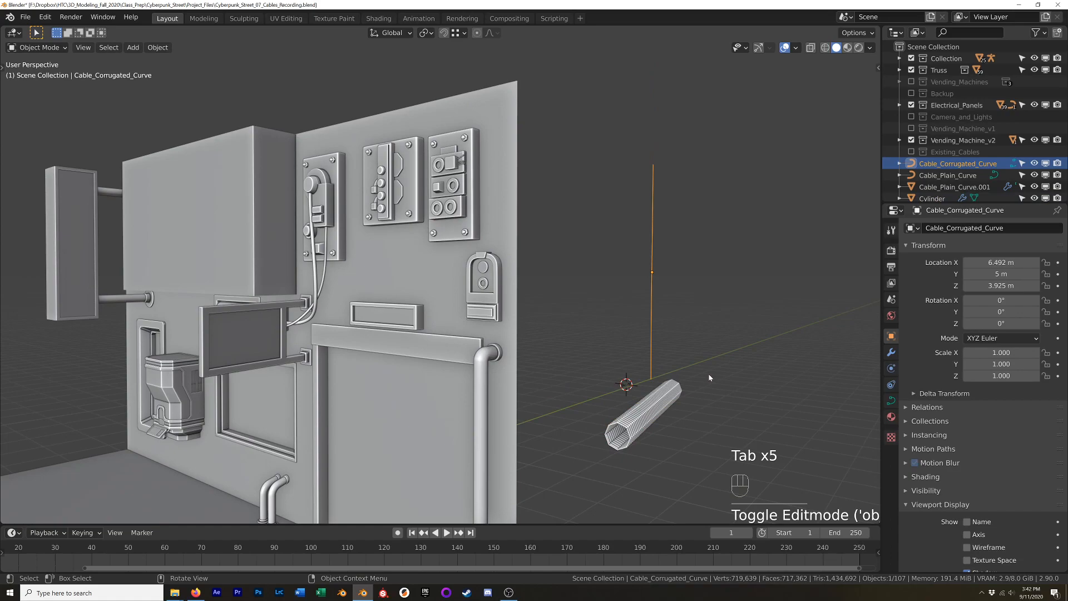
- Clear the object rotation of both the corrugated curve and the ring segment
key("alt+r")
left_click(673, 405)
key("alt+r")
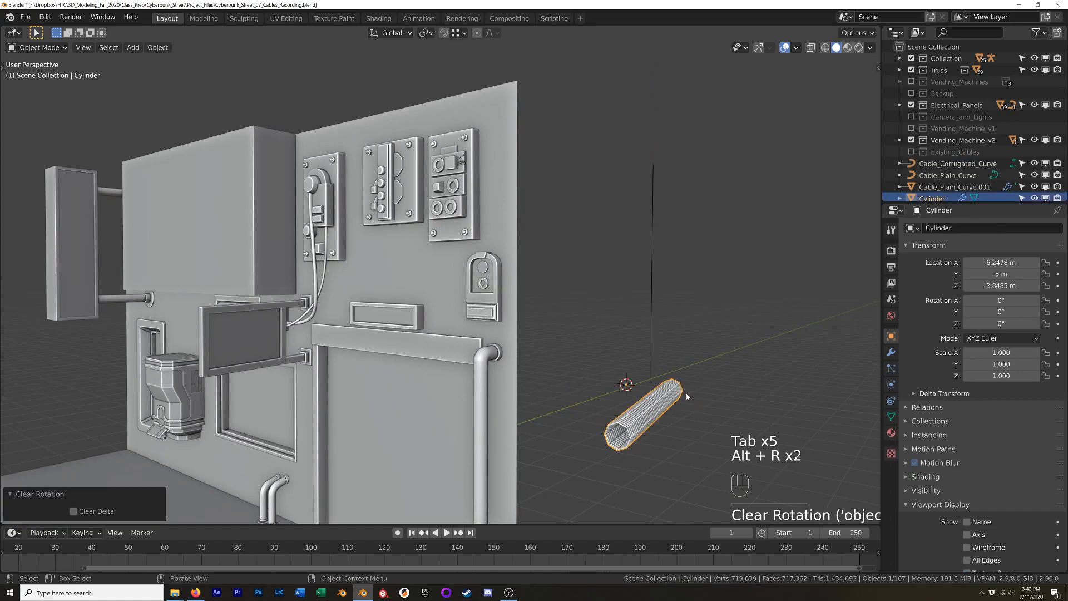
- Try to rotate and tilt all control points of the corrugated curve to reorient the ring stack
left_click(648, 288)
key("Tab")
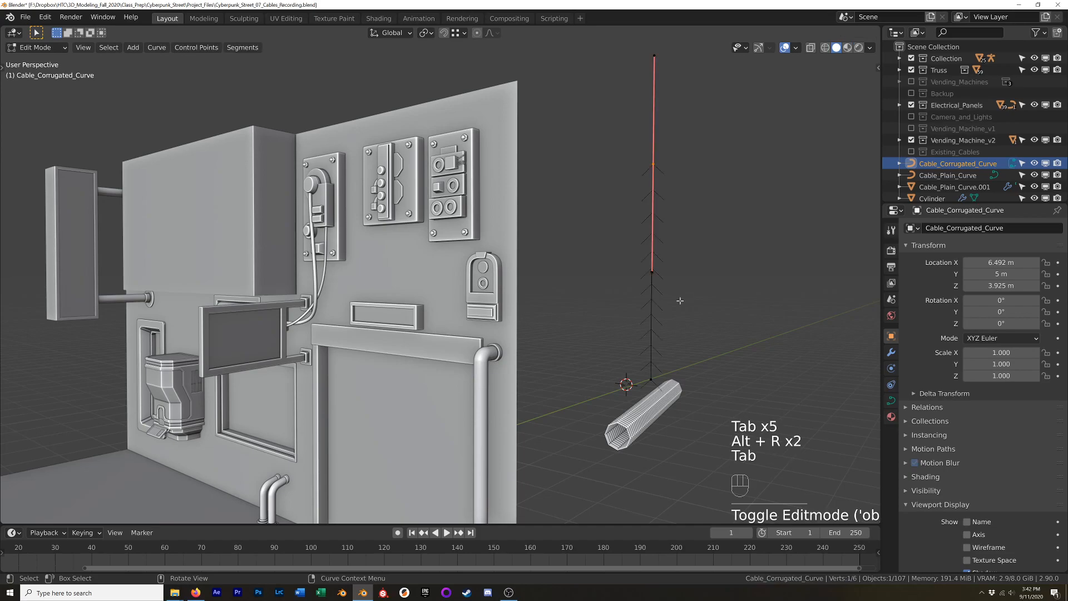
key("a")
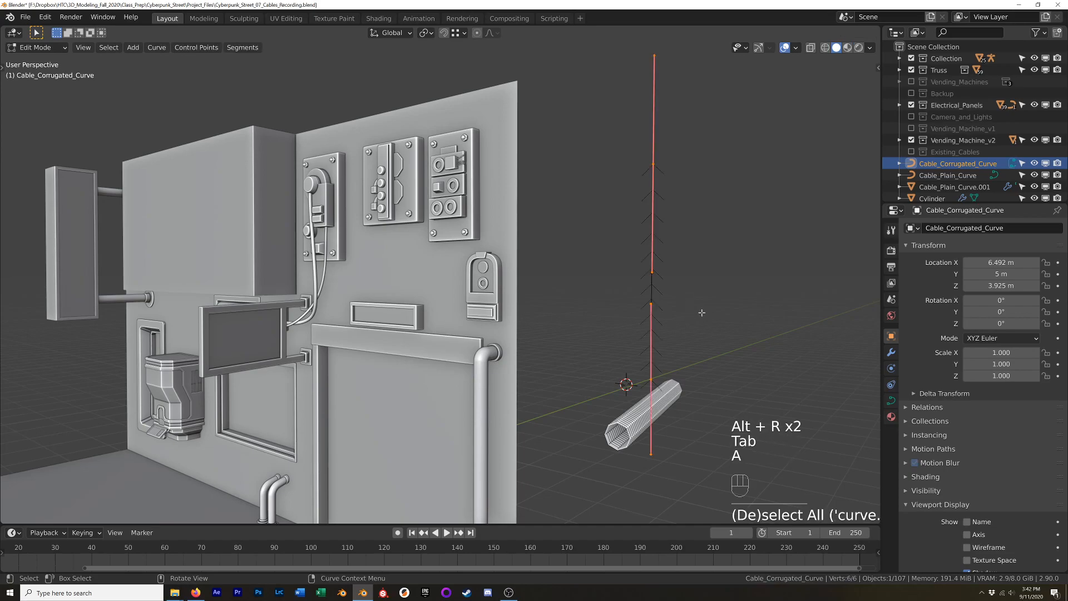
key("r")
right_click(715, 274)
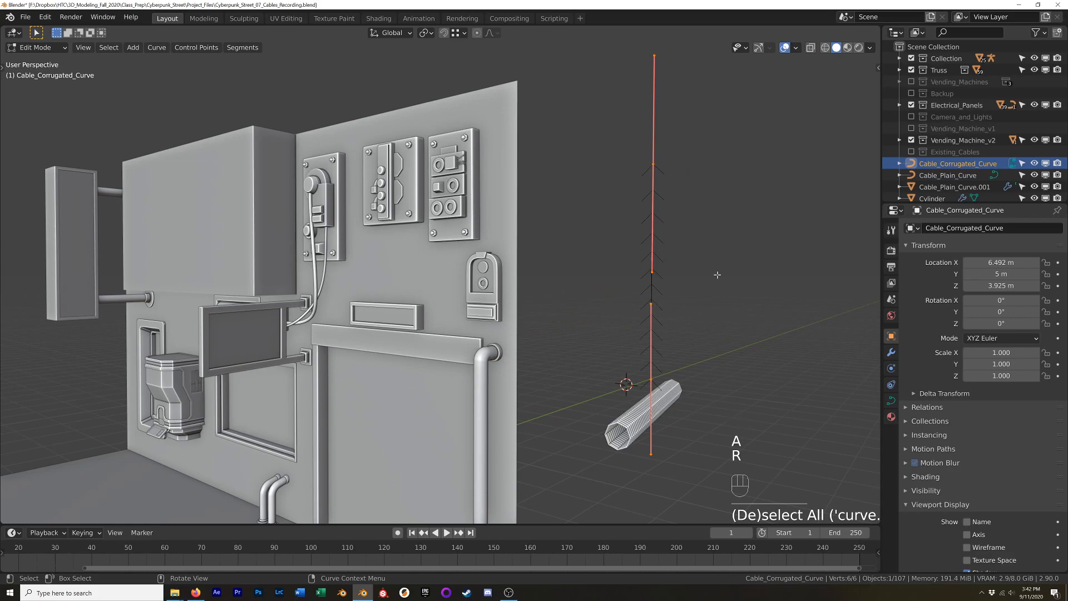
key("ctrl+t")
key("alt+t")
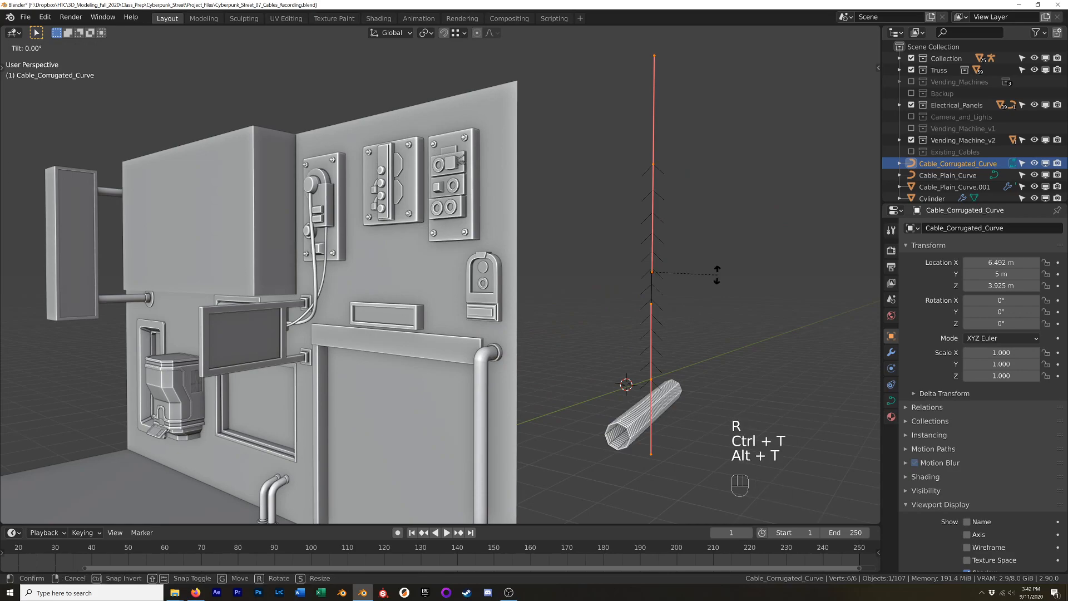
right_click(733, 276)
middle_click_drag(721, 318, 708, 317)
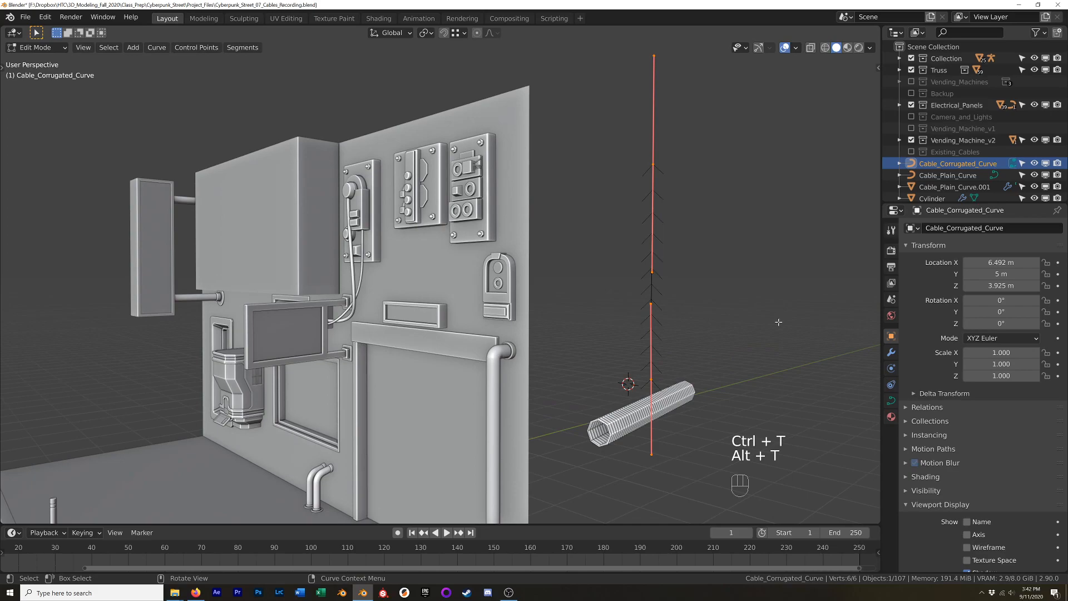
- Turn the Affect Only Origins transform option on for the ring segment and back off
key("ctrl+period")
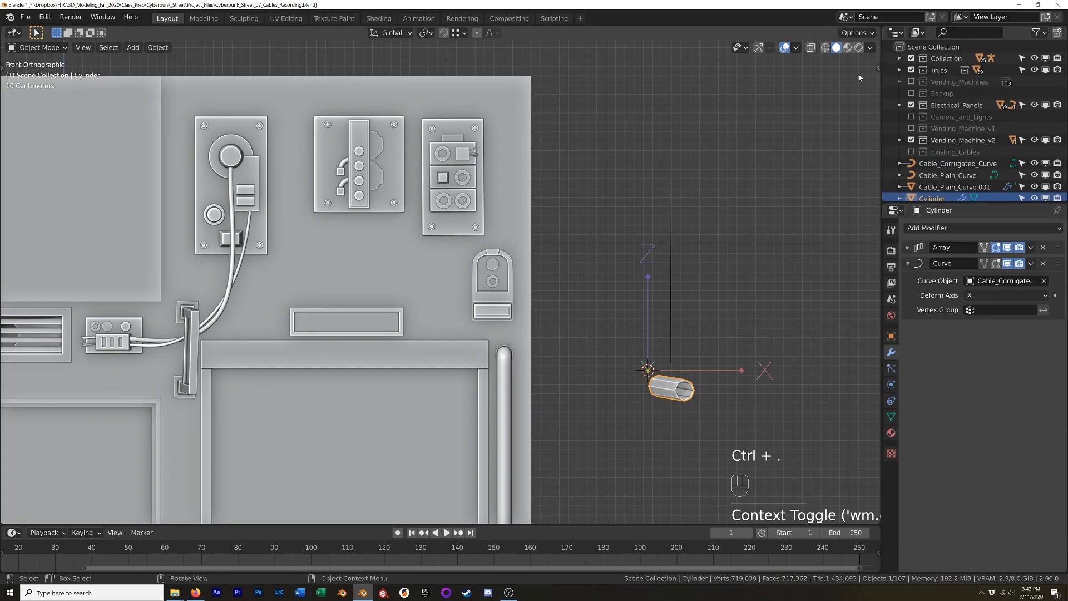
left_click(890, 229)
left_click(973, 295)
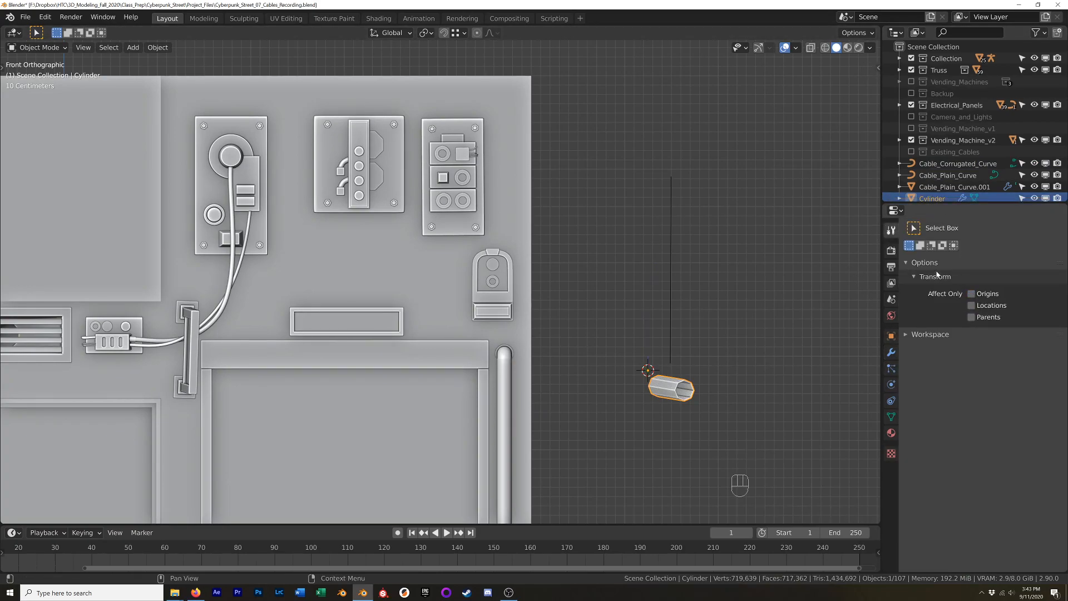
- Set the deform axis of the ring segment's Curve modifier to Z
left_click(891, 353)
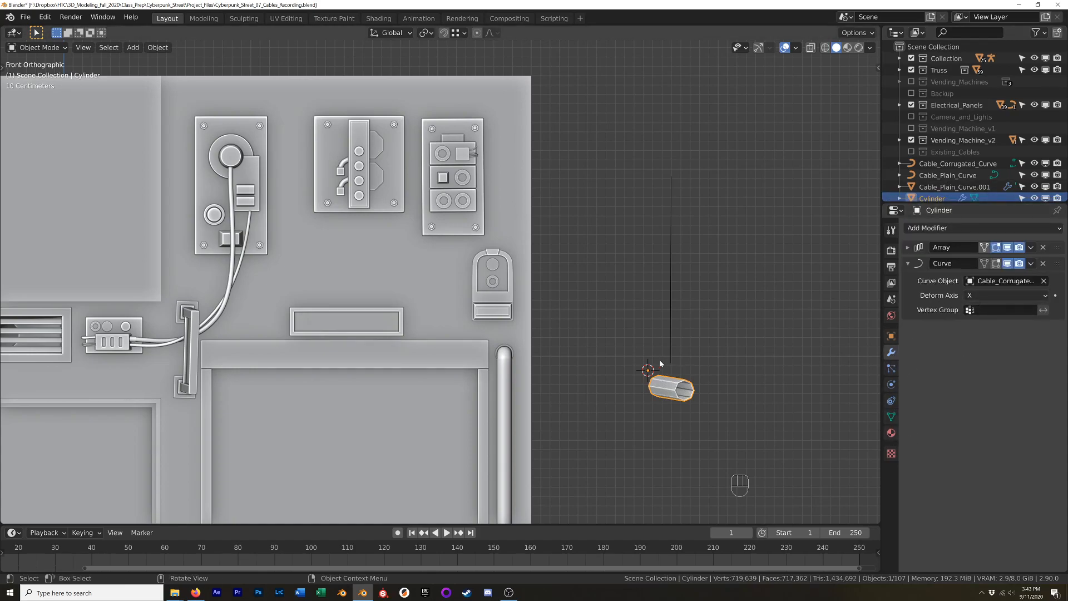
left_click(1008, 295)
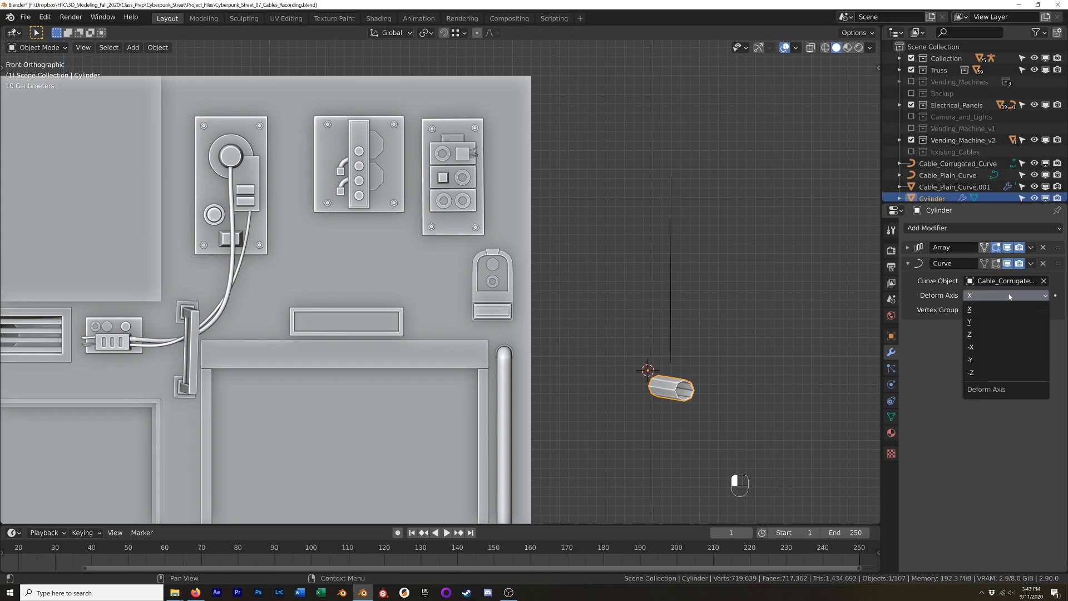
left_click(993, 334)
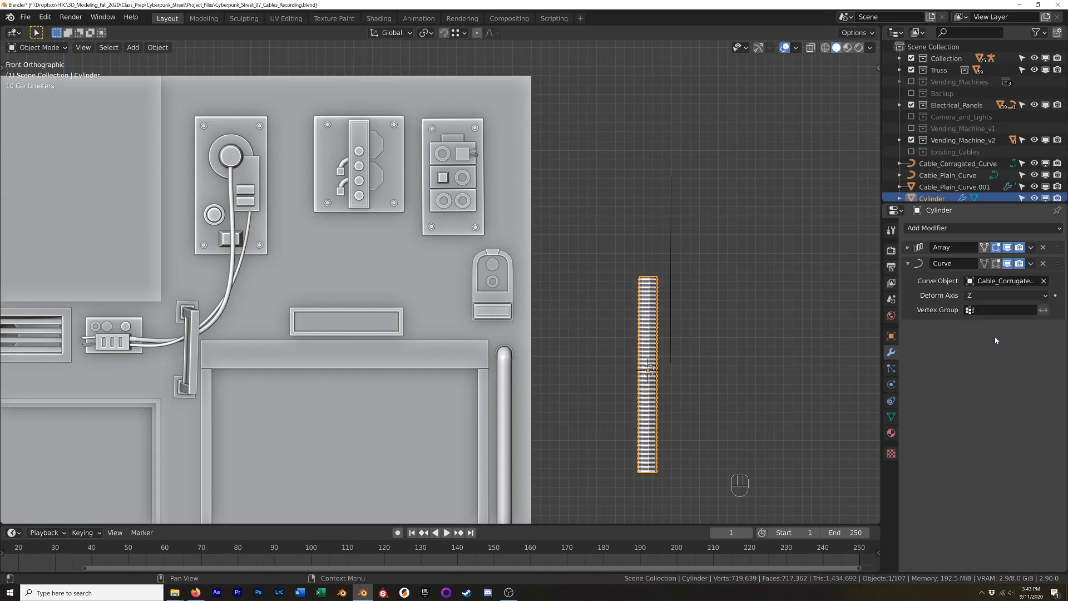
- Rotate the top control point of the corrugated curve to test how the ring stack bends along it
scroll(767, 345, "down", 1)
mouse_move(759, 343)
middle_mouse_down()
mouse_move(712, 326)
mouse_move(739, 338)
middle_mouse_up()
key("Tab")
key("Tab")
left_click(698, 157)
key("Tab")
left_click_drag(726, 105, 665, 259)
key("r")
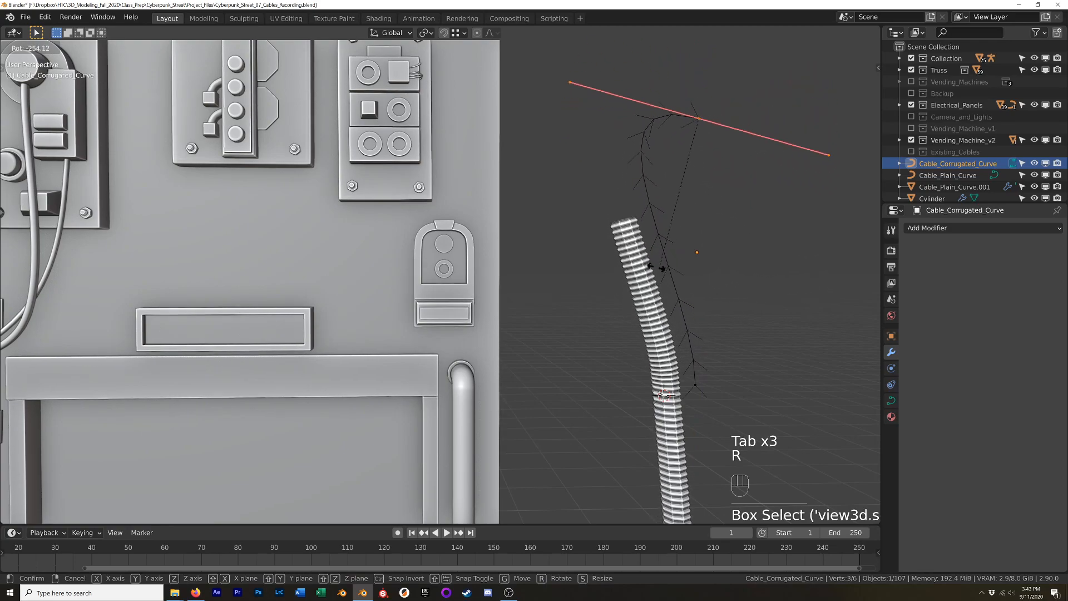
right_click(751, 102)
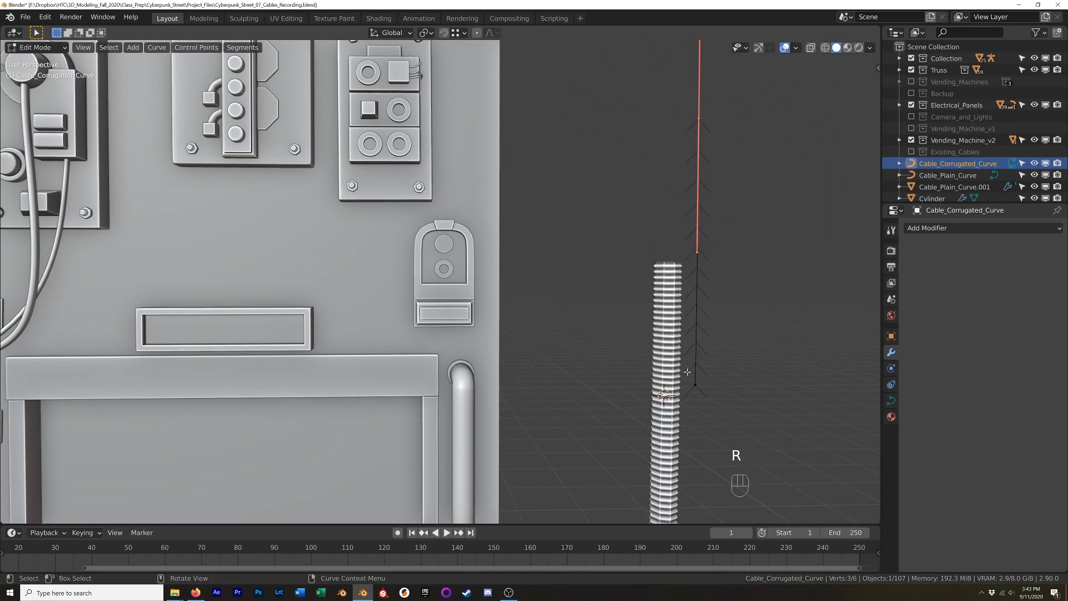
middle_click_drag(713, 406, 702, 256, "shift")
left_click_drag(710, 231, 681, 282)
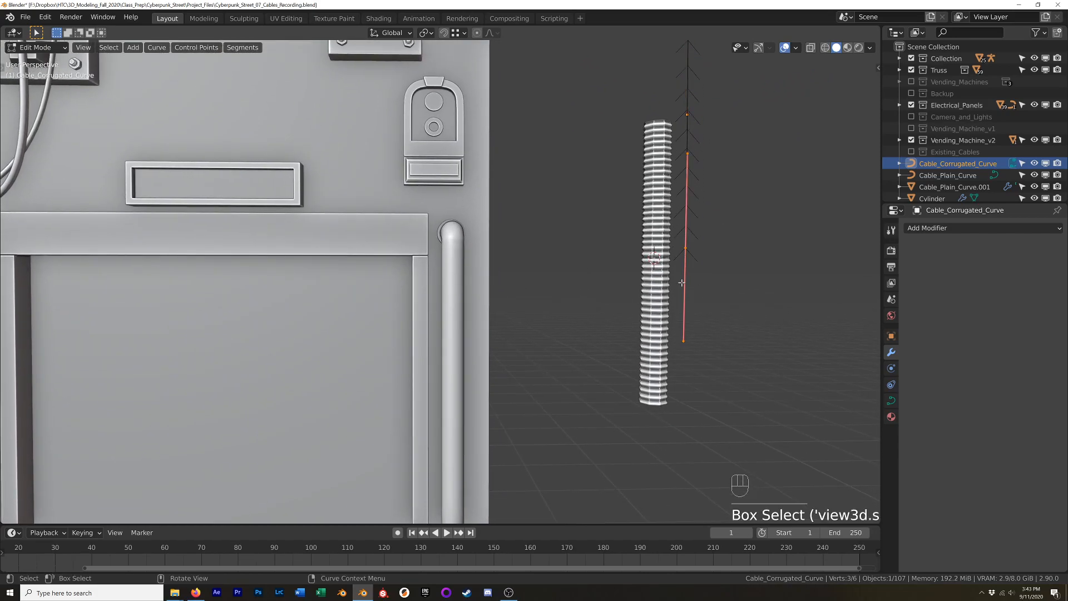
key("r")
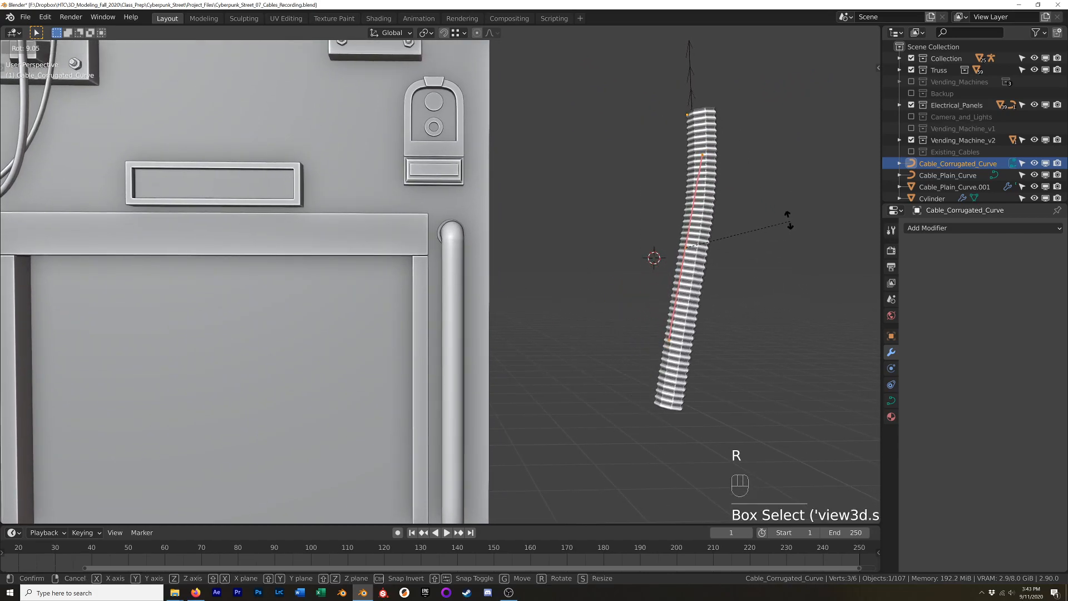
right_click(700, 115)
- Snap the 3D cursor to the control point at the lower end of Cable_Corrugated_Curve
scroll(720, 173, "down", 1)
middle_click_drag(762, 192, 730, 199)
left_click_drag(736, 217, 664, 270)
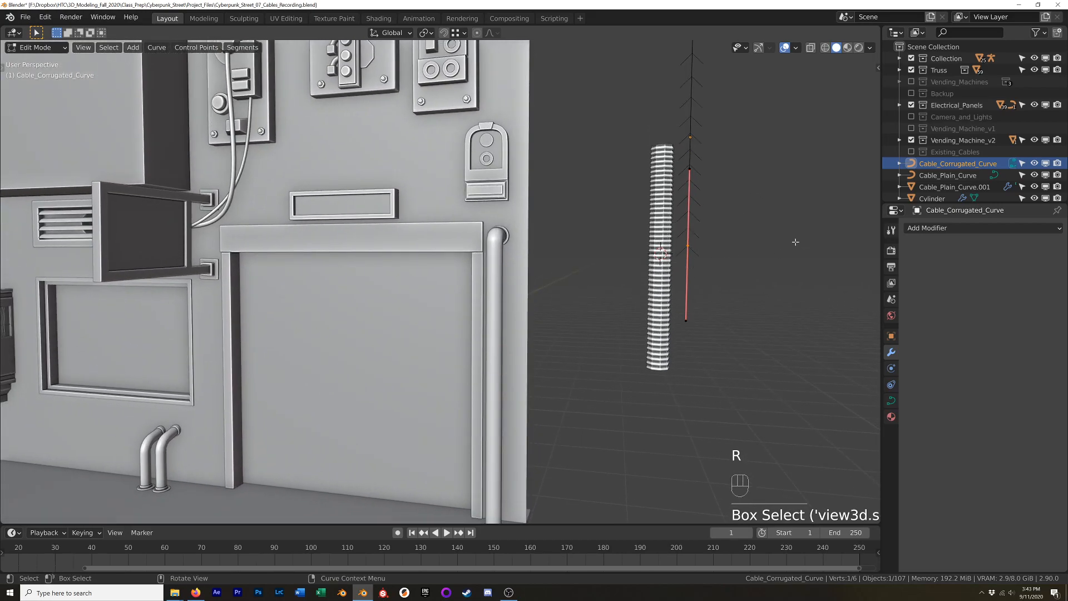
key("shift+s")
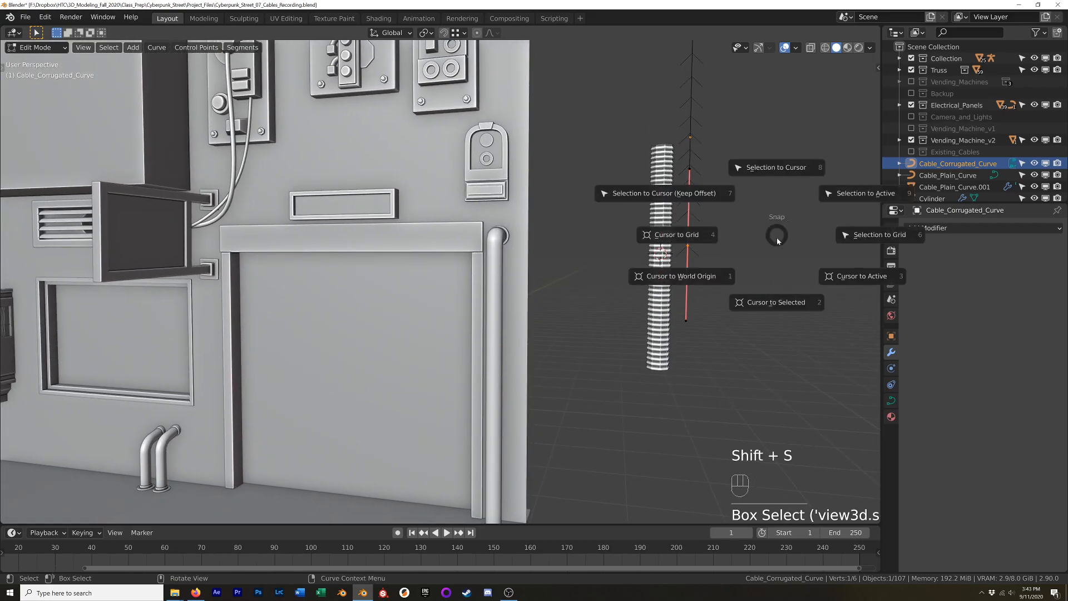
left_click(768, 298)
- Set the origin of Cable_Corrugated_Curve to the 3D cursor in Object Mode
key("Tab")
key("q")
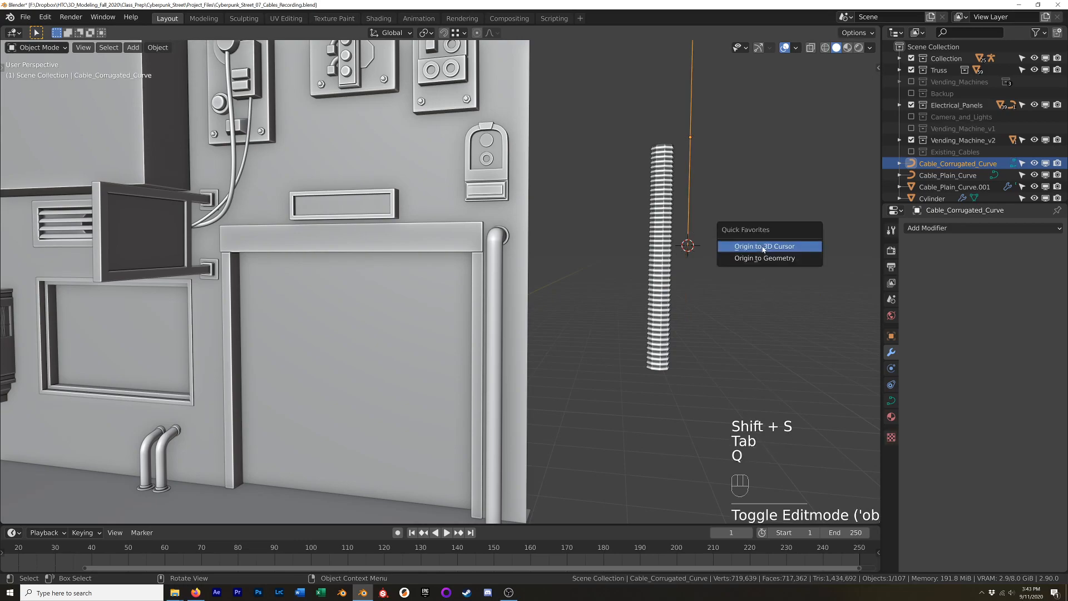
left_click(783, 247)
key("Tab")
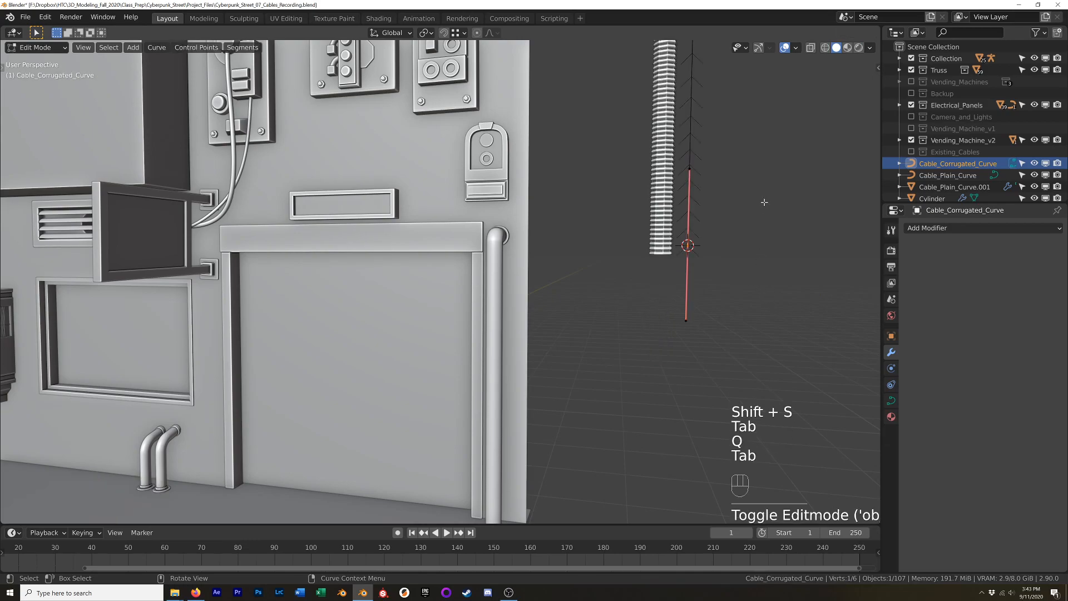
middle_click_drag(763, 203, 741, 281, "shift")
key("Tab")
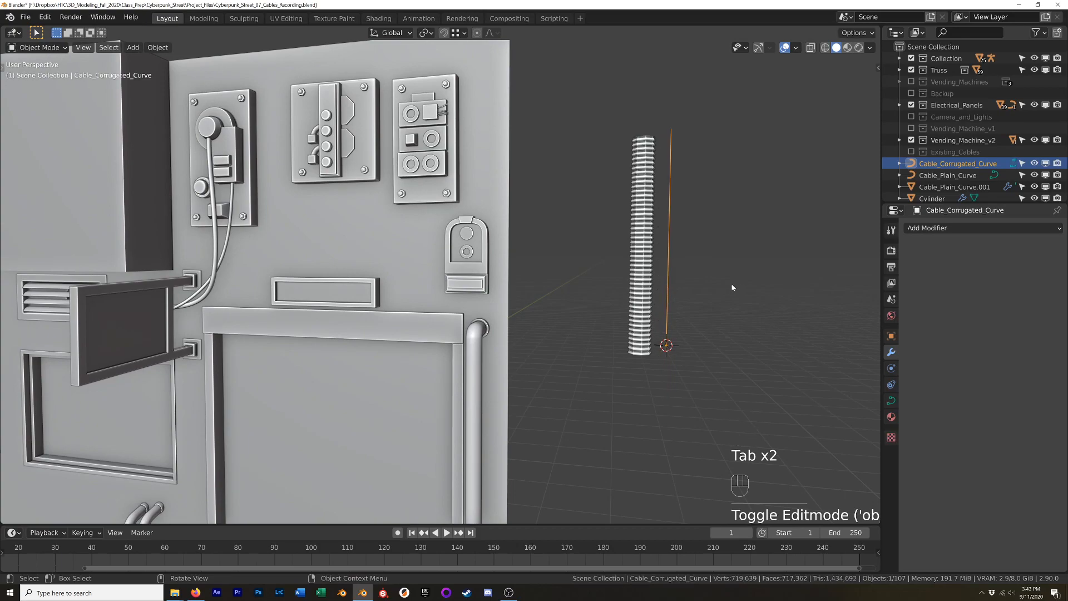
- Snap the 3D cursor to the origin of the corrugated Cylinder object
middle_click_drag(648, 284, 651, 295)
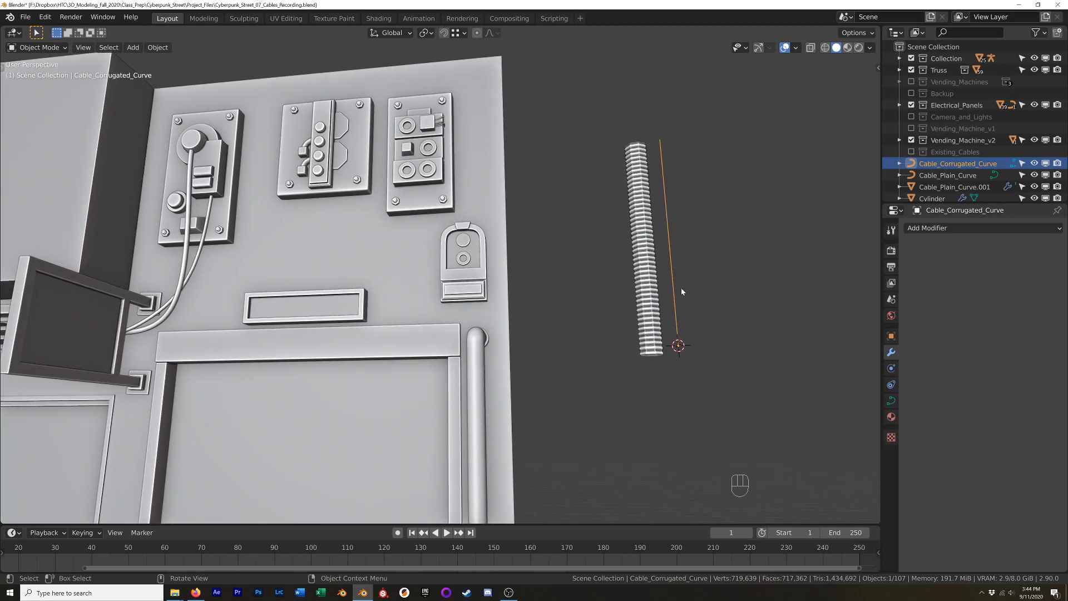
left_click(653, 306)
middle_click_drag(692, 291, 659, 294)
key("shift+s")
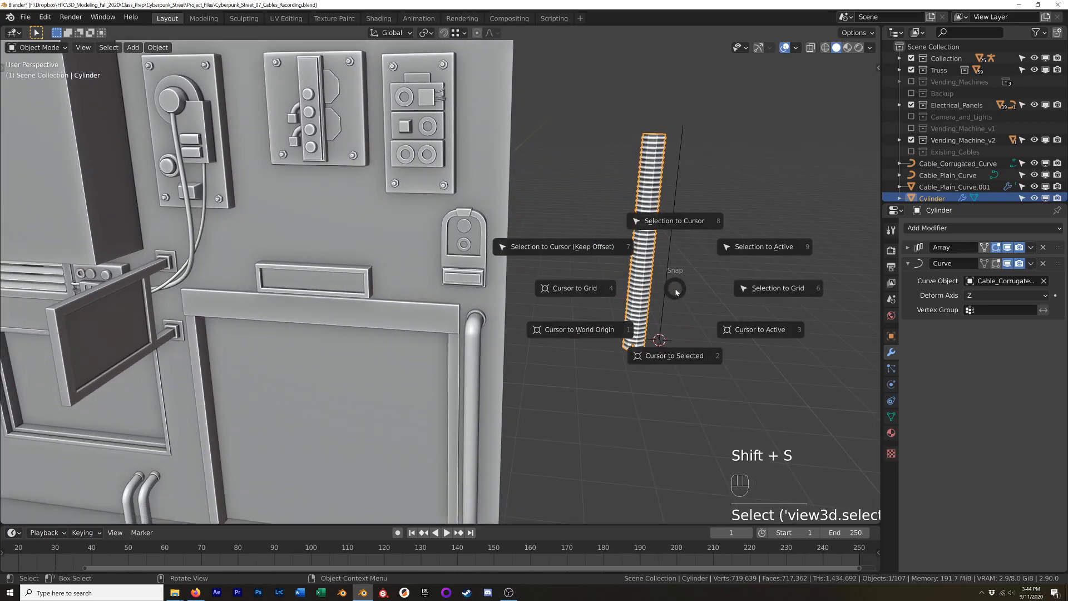
left_click(670, 353)
- Snap Cable_Corrugated_Curve to the 3D cursor so it runs through the corrugated cylinder
middle_click_drag(649, 333, 614, 312)
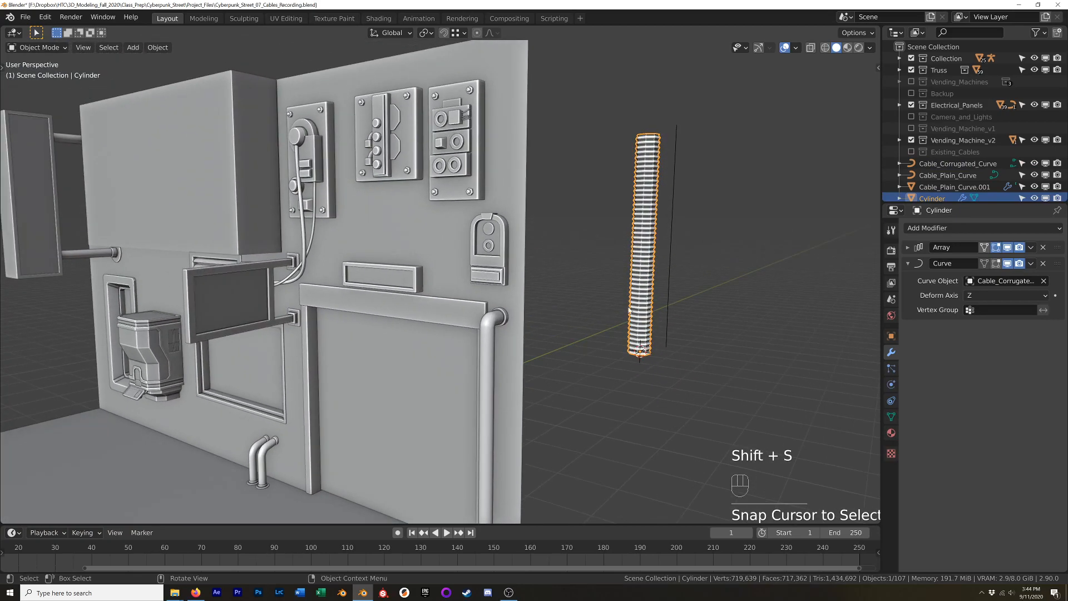
left_click(670, 301)
key("shift+s")
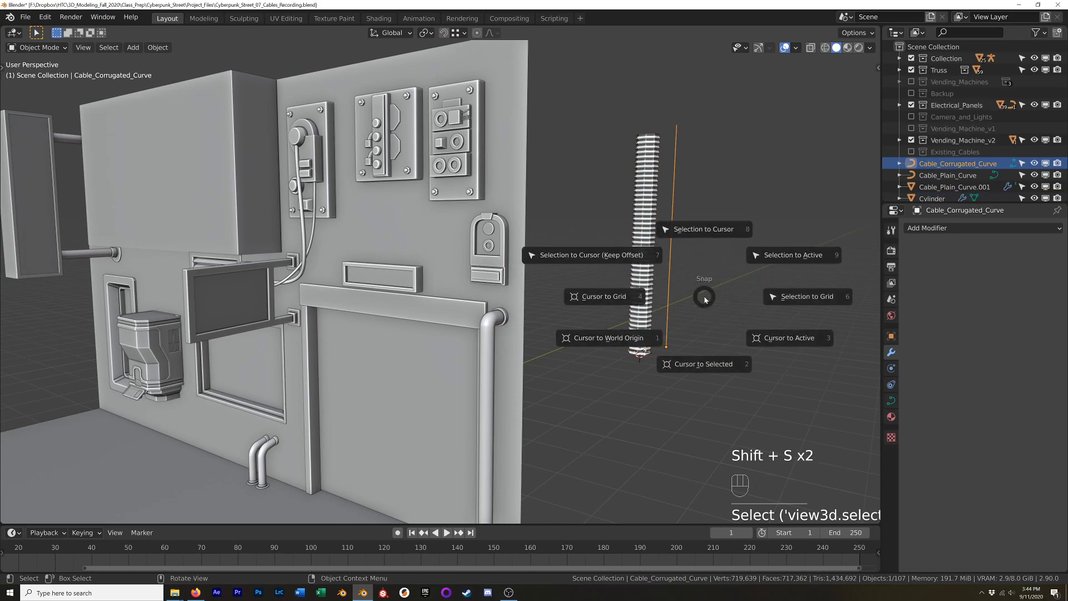
left_click(703, 238)
middle_click_drag(672, 350, 594, 333)
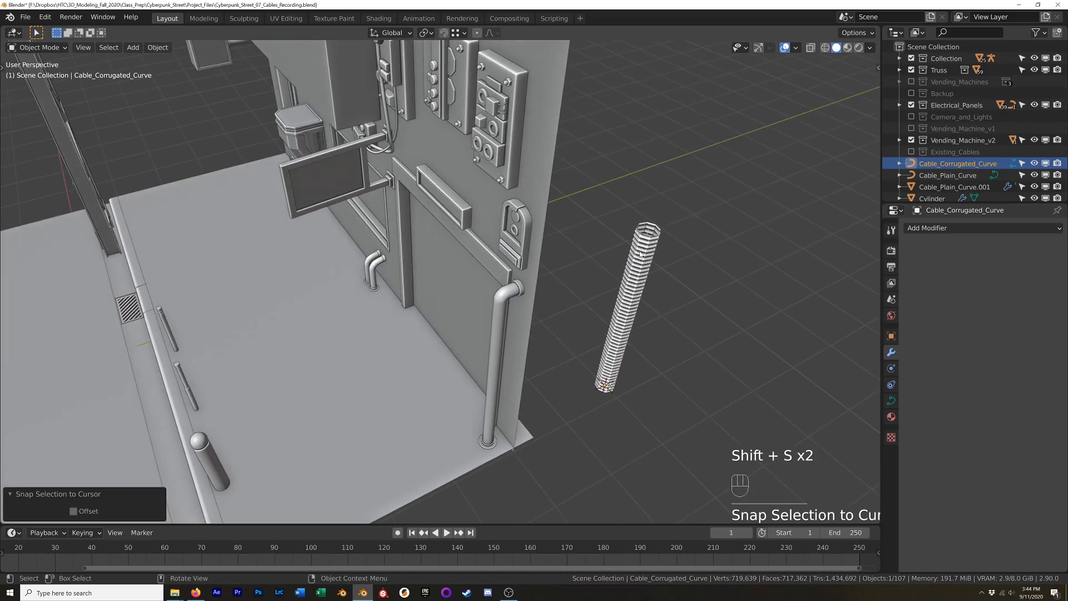
- Turn on In Front in the viewport display settings of Cable_Corrugated_Curve, then deselect it
scroll(649, 231, "up", 10)
scroll(656, 272, "down", 4)
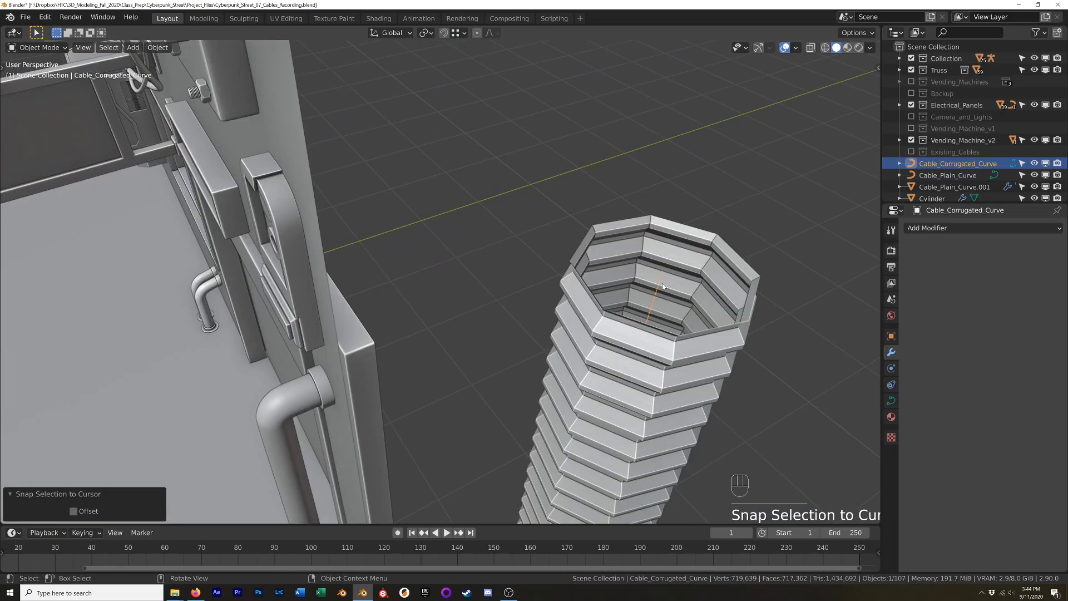
left_click(661, 305)
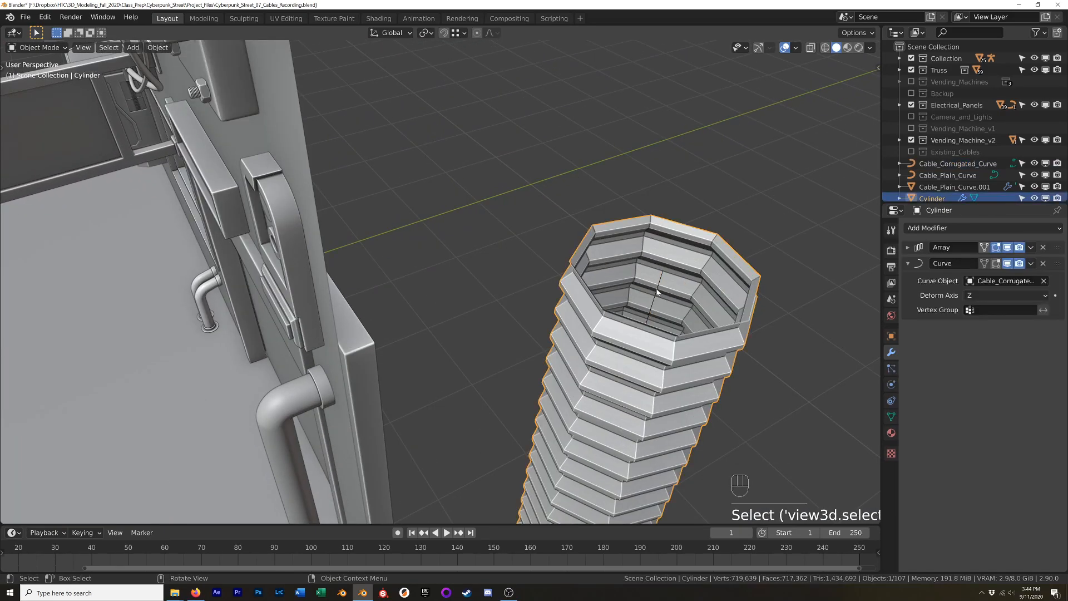
left_click(656, 291)
left_click(891, 336)
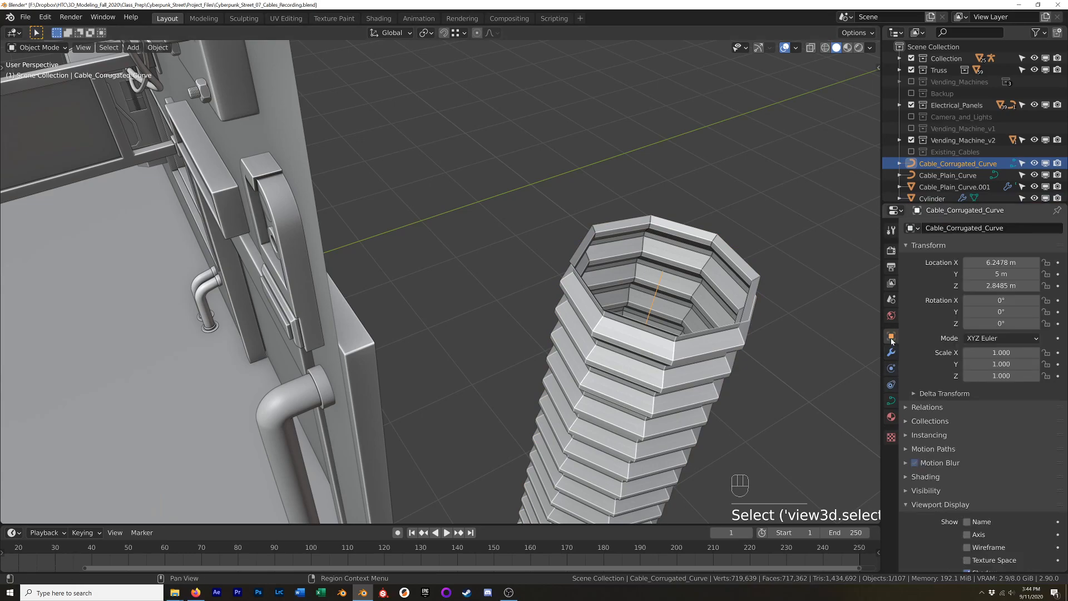
scroll(949, 418, "down", 4)
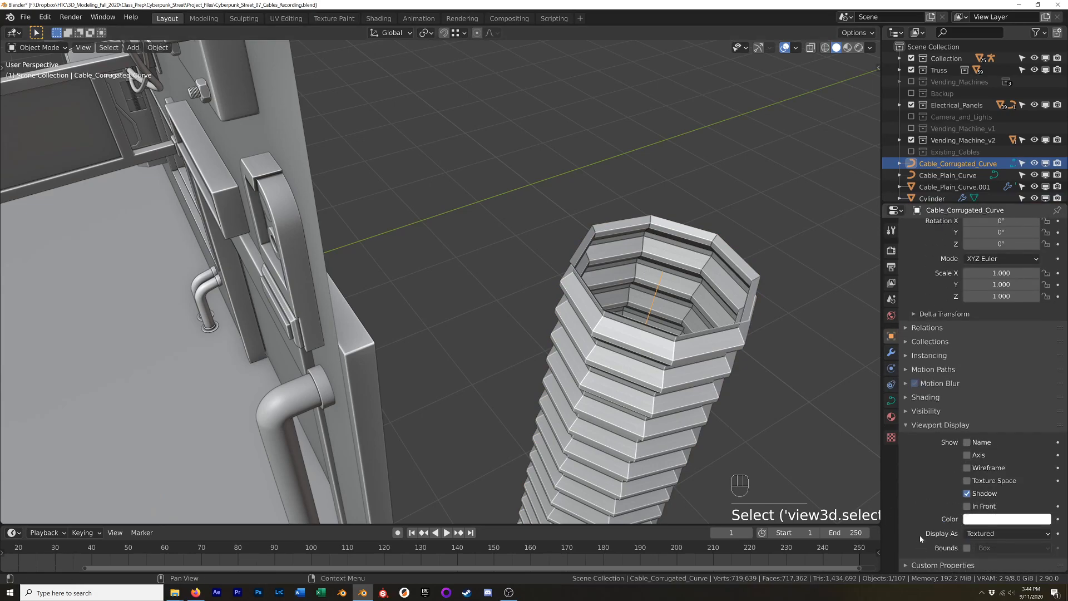
left_click(966, 506)
left_click(756, 393)
middle_click_drag(756, 392, 700, 244)
scroll(763, 376, "down", 5)
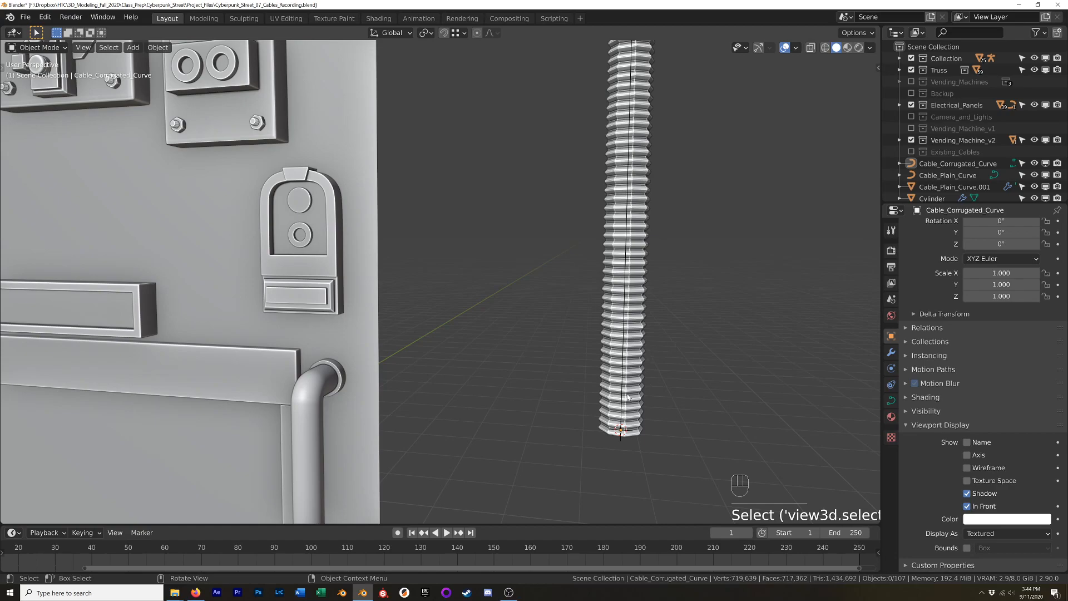
key("shift")
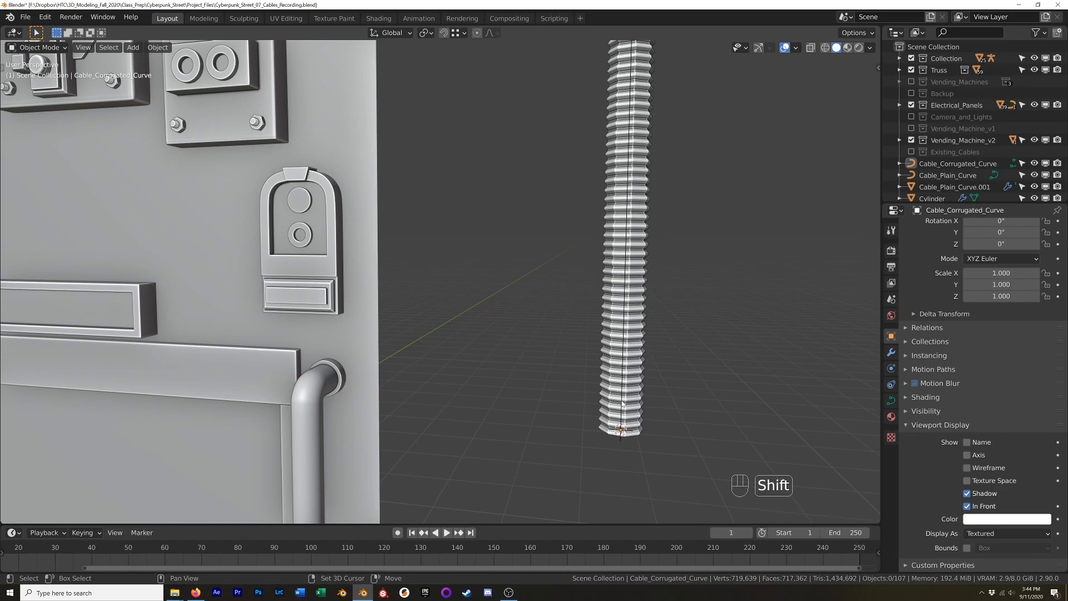
left_click(623, 406, "shift")
key("KP_1")
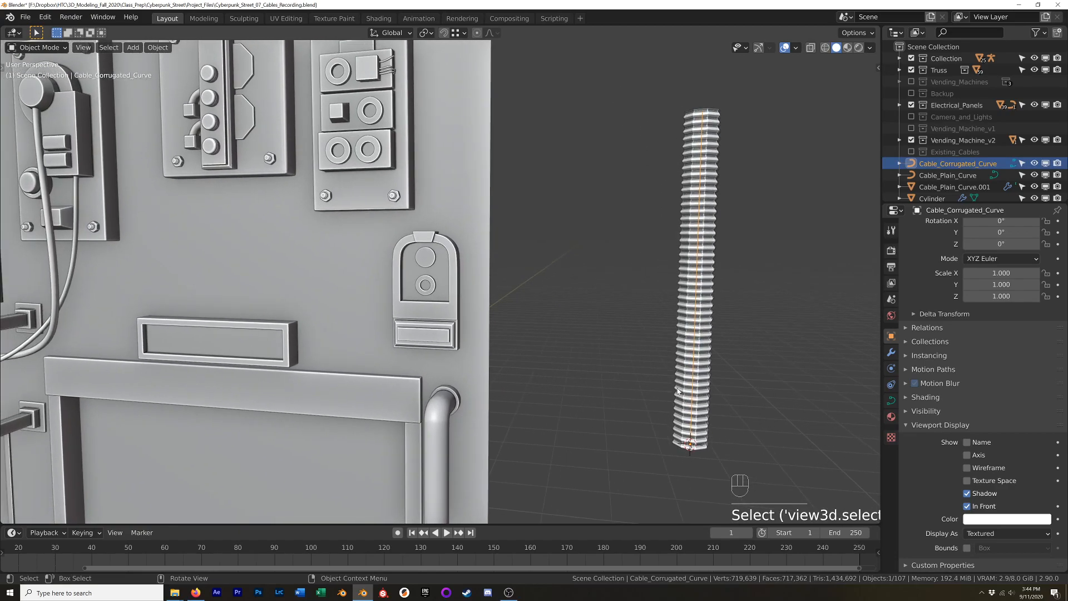
key("g")
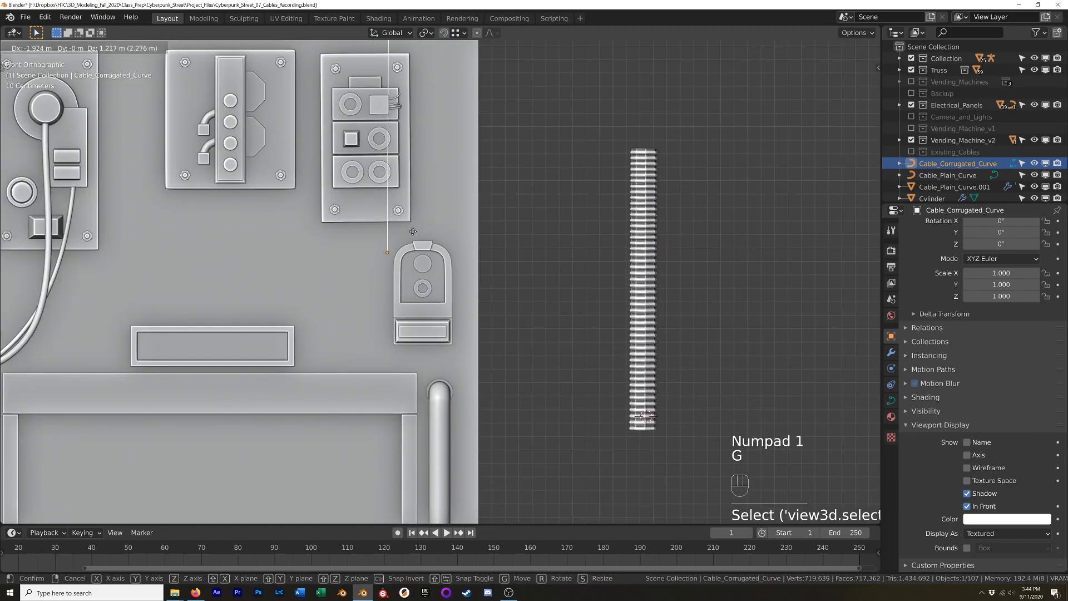
right_click(570, 303)
left_click(637, 374)
key("g")
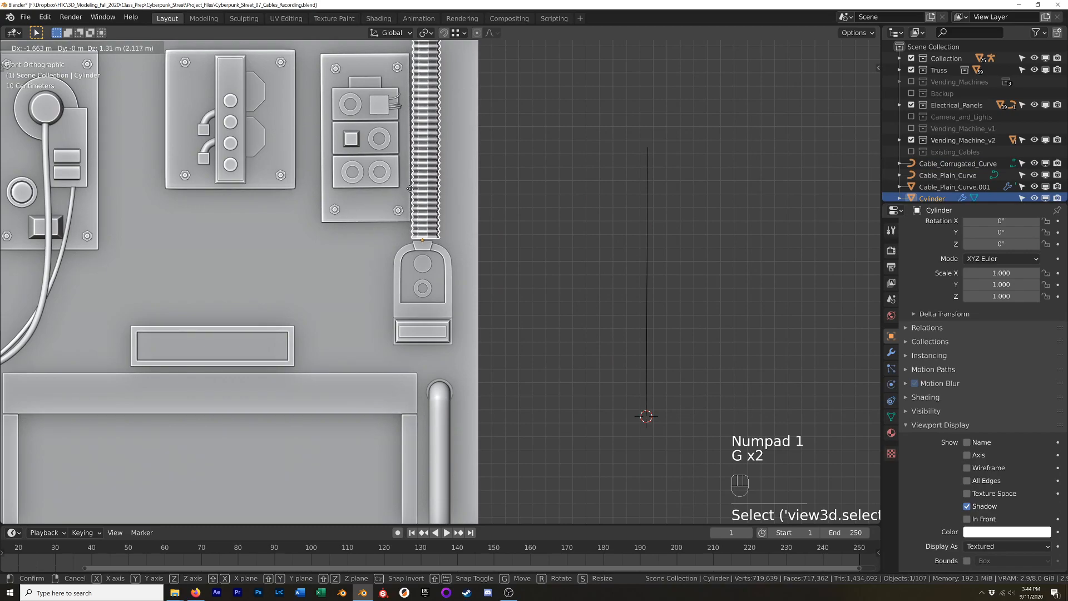
right_click(411, 191)
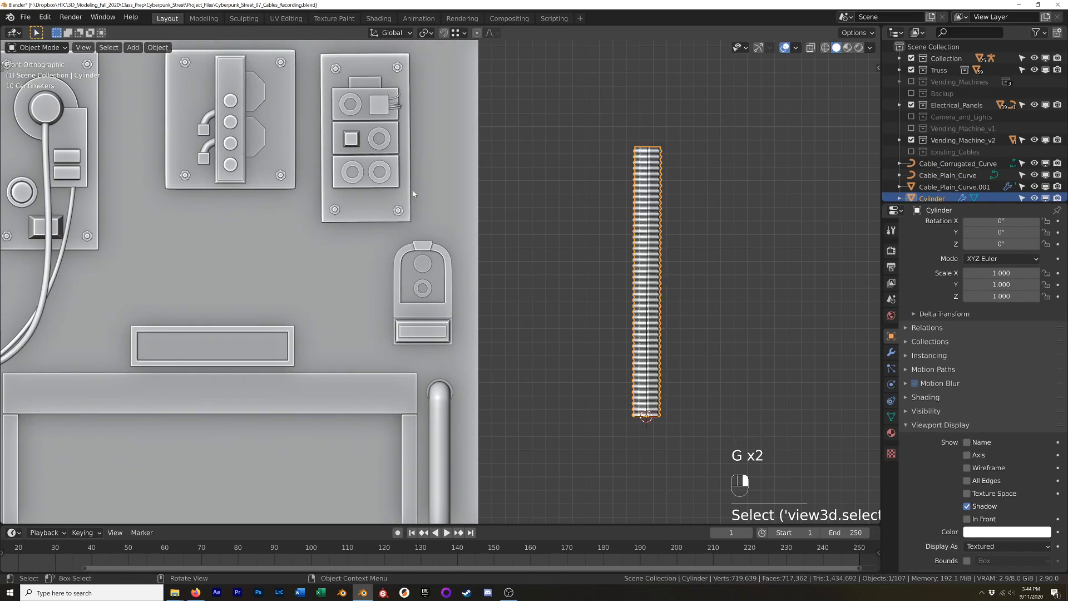
- Parent Cable_Corrugated_Curve to the corrugated Cylinder using the Object option
left_click(648, 296)
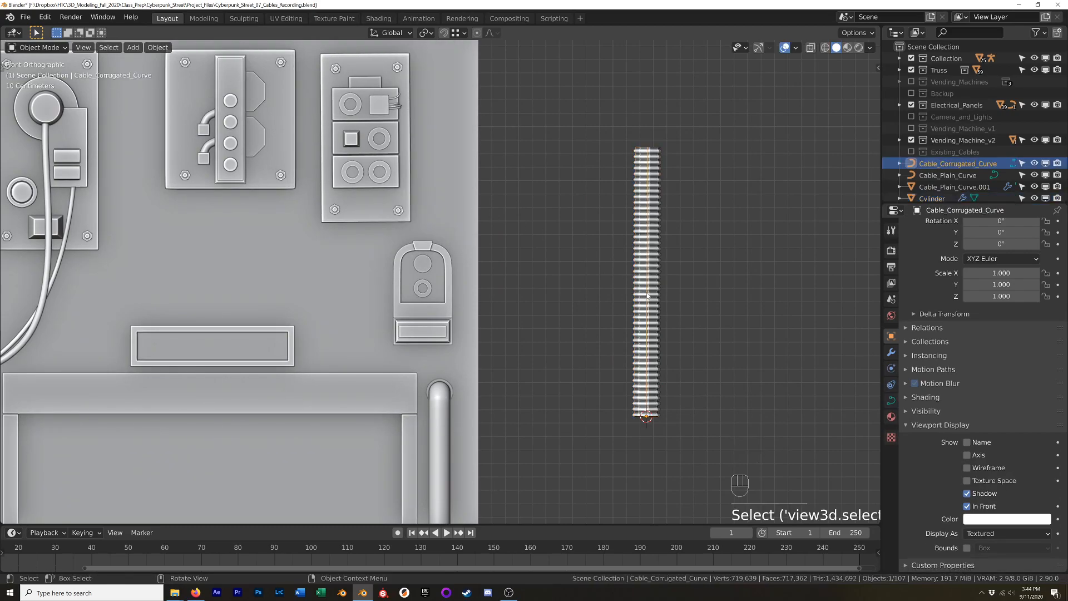
key("g")
right_click(556, 279)
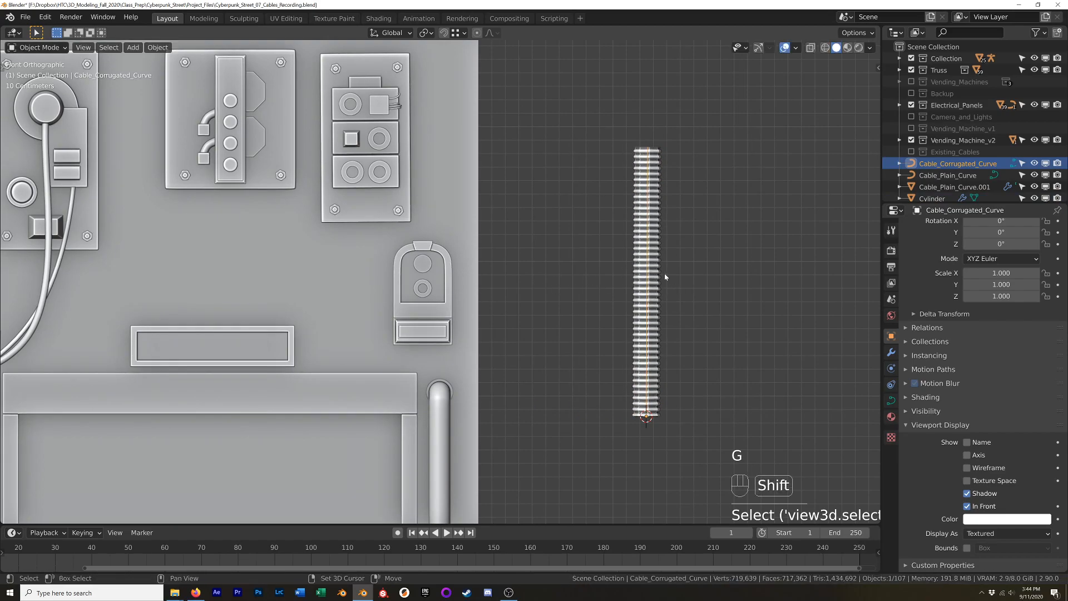
left_click(657, 273, "shift")
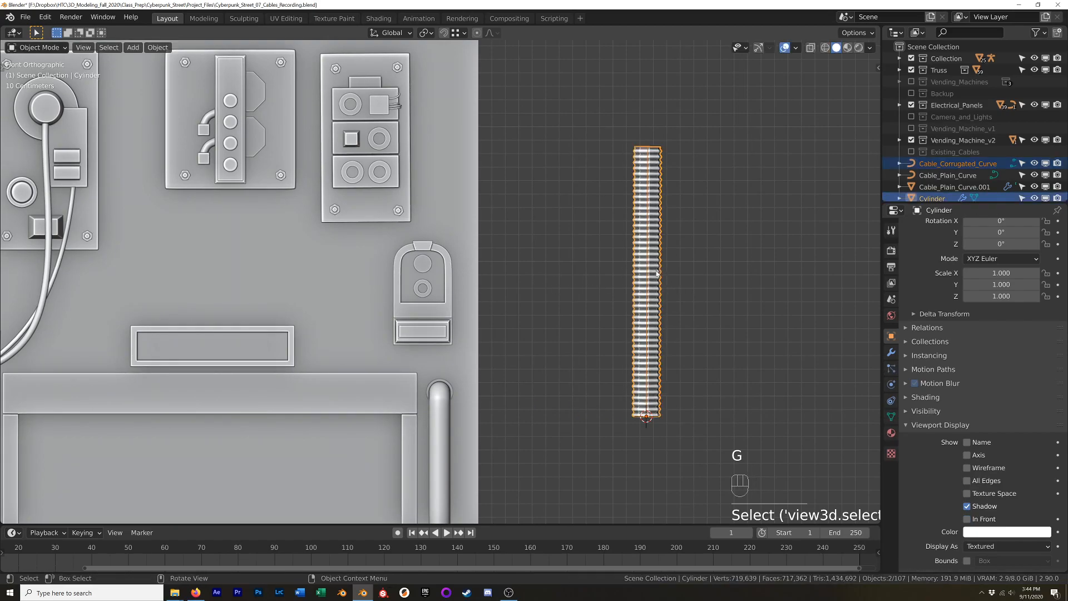
key("ctrl+p")
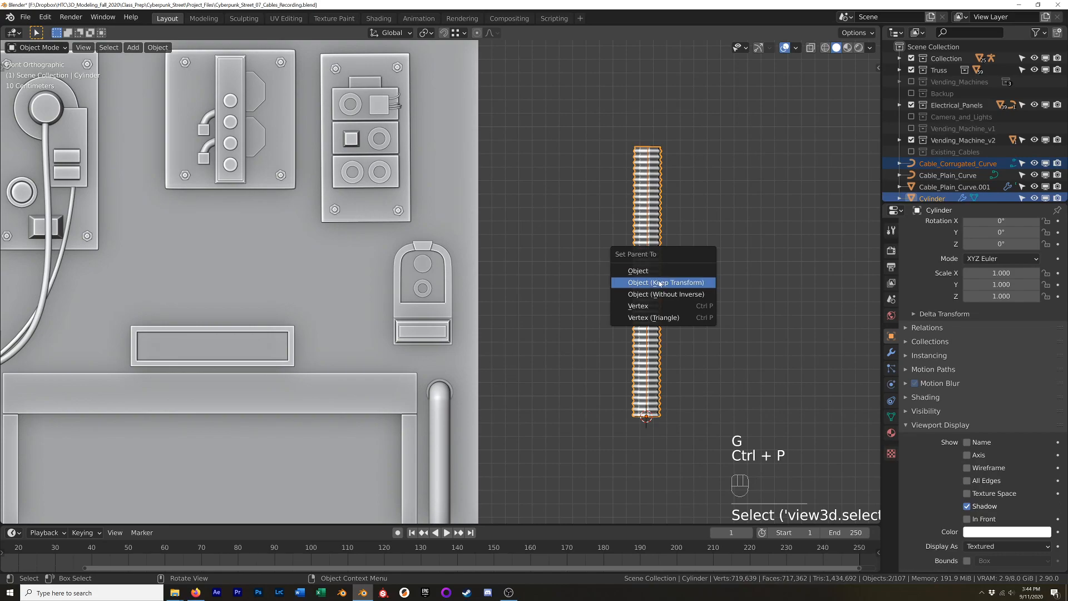
left_click(656, 275)
- Move the corrugated cable onto the wall, with its lower end just above the rounded electrical box
key("g")
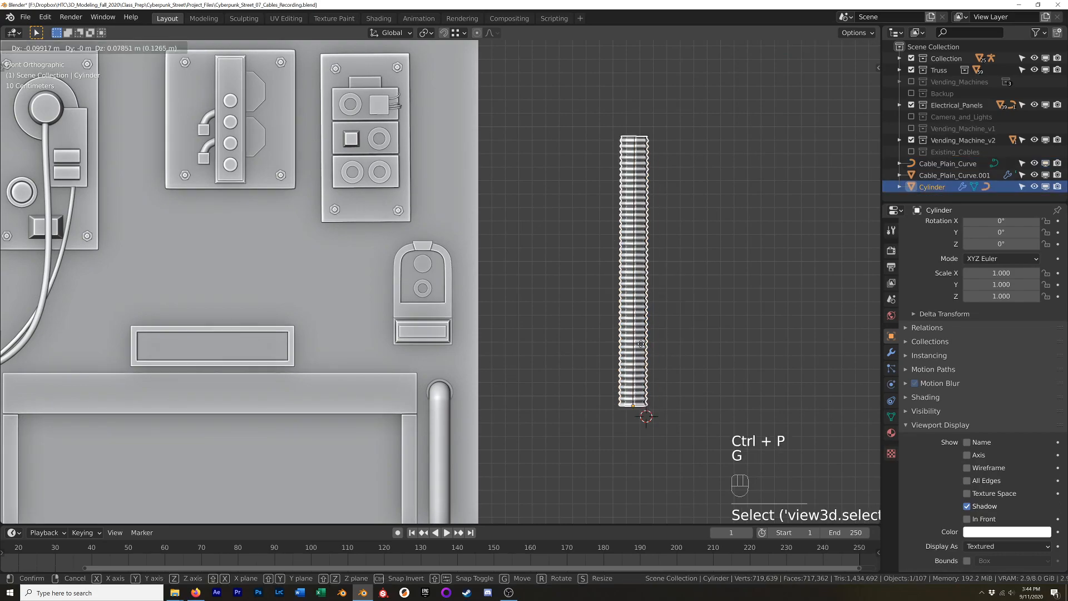
left_click(436, 192)
scroll(442, 239, "up", 5)
- Scale the cylinder's entire mesh to 0.286 in Edit Mode to make the corrugated cable thinner
key("Tab")
left_click(448, 267)
key("a")
scroll(453, 270, "up", 2)
scroll(453, 271, "up", 4)
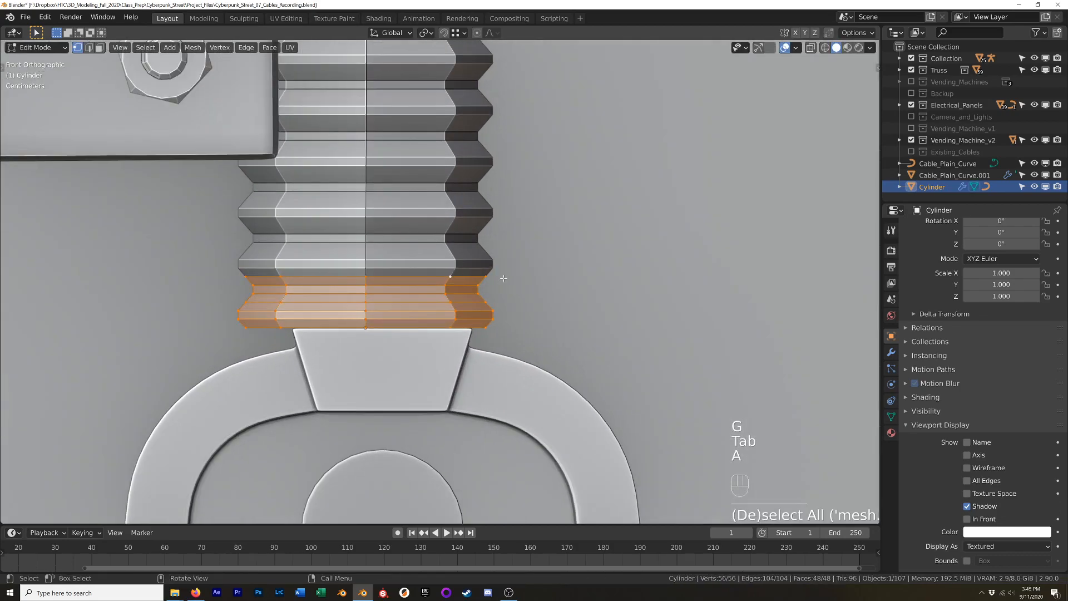
key("s")
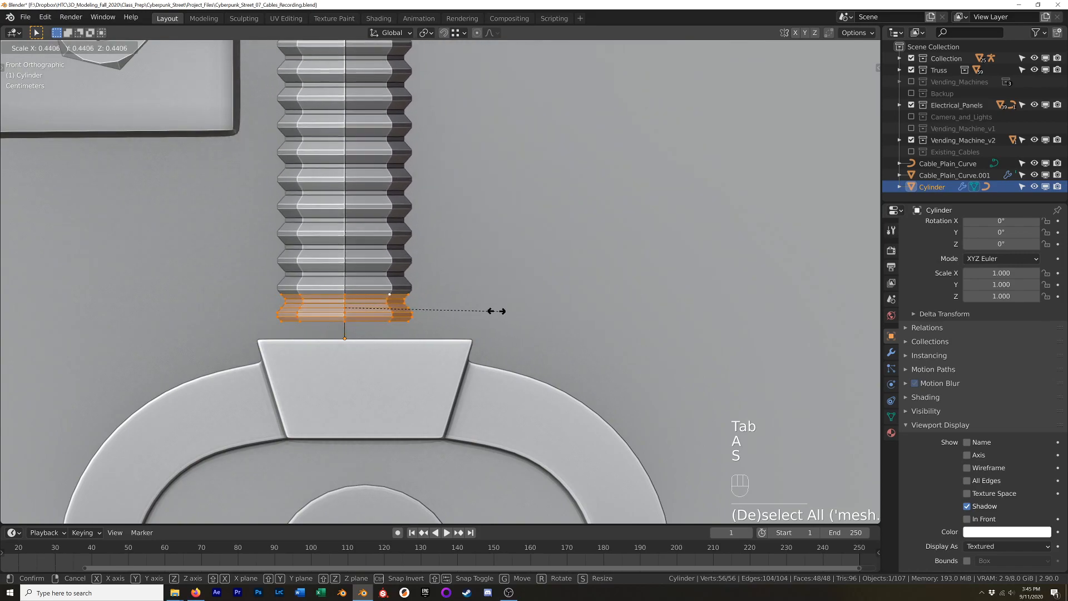
right_click(418, 300)
scroll(434, 285, "down", 17)
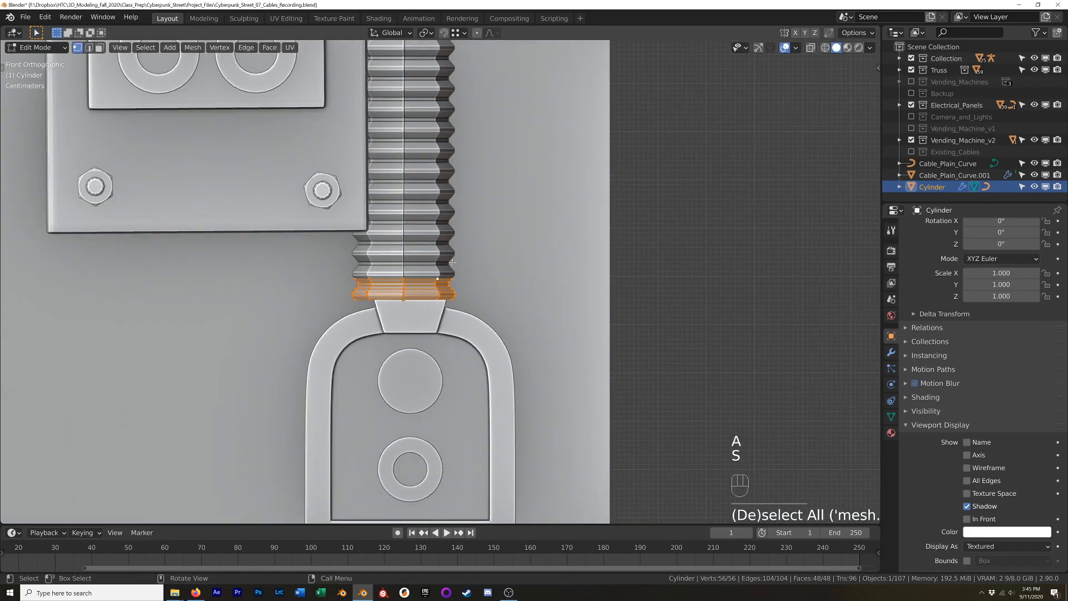
middle_click_drag(510, 145, 541, 260, "shift")
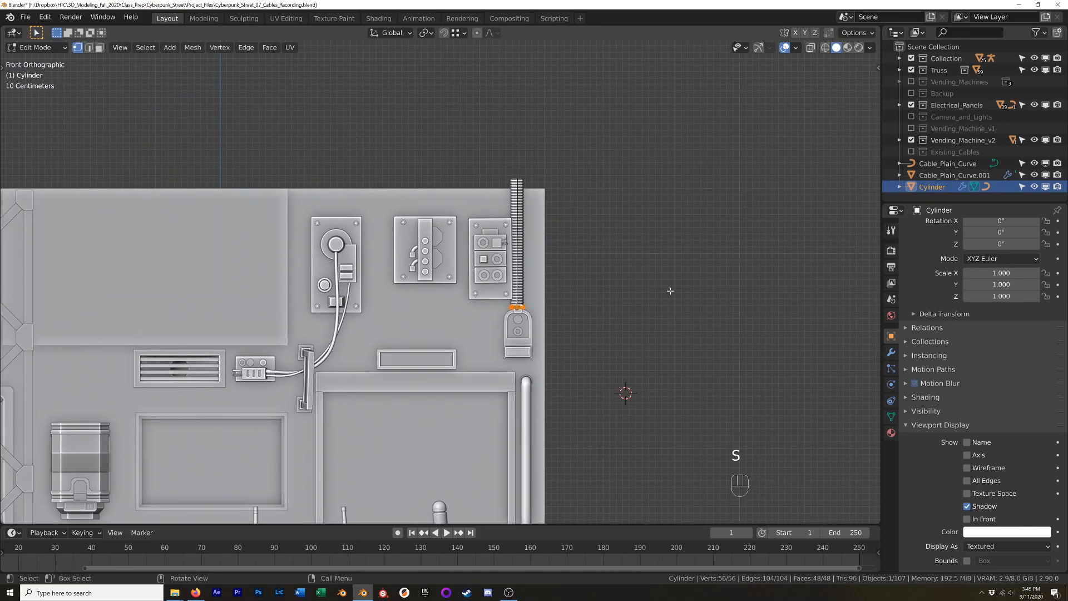
key("s")
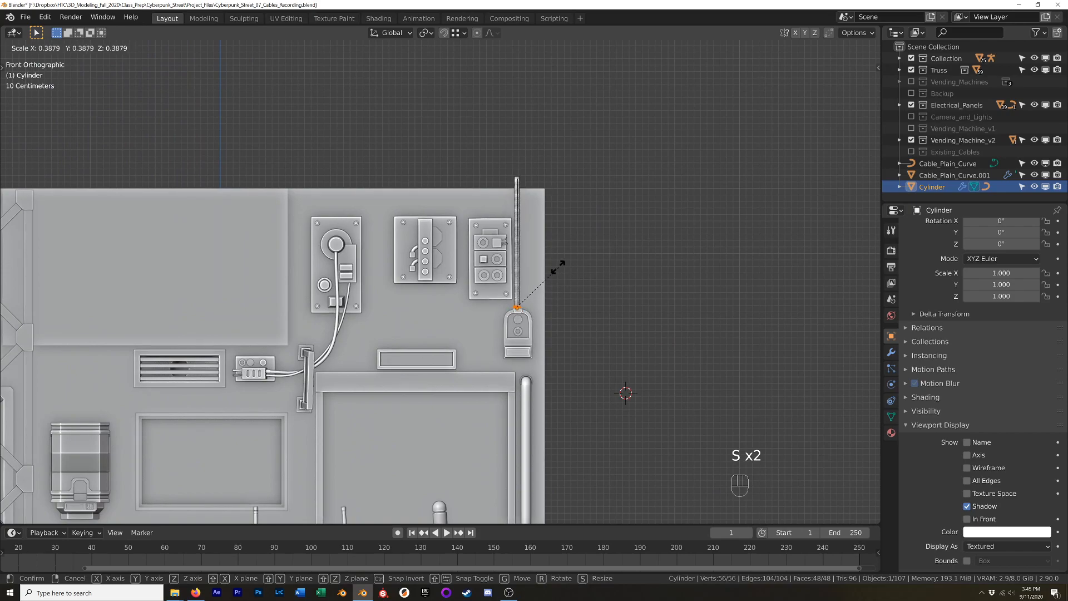
left_click(512, 291)
scroll(512, 291, "up", 5)
scroll(527, 301, "up", 6)
middle_click_drag(552, 342, 595, 282, "shift")
scroll(560, 313, "up", 3)
scroll(583, 335, "up", 4)
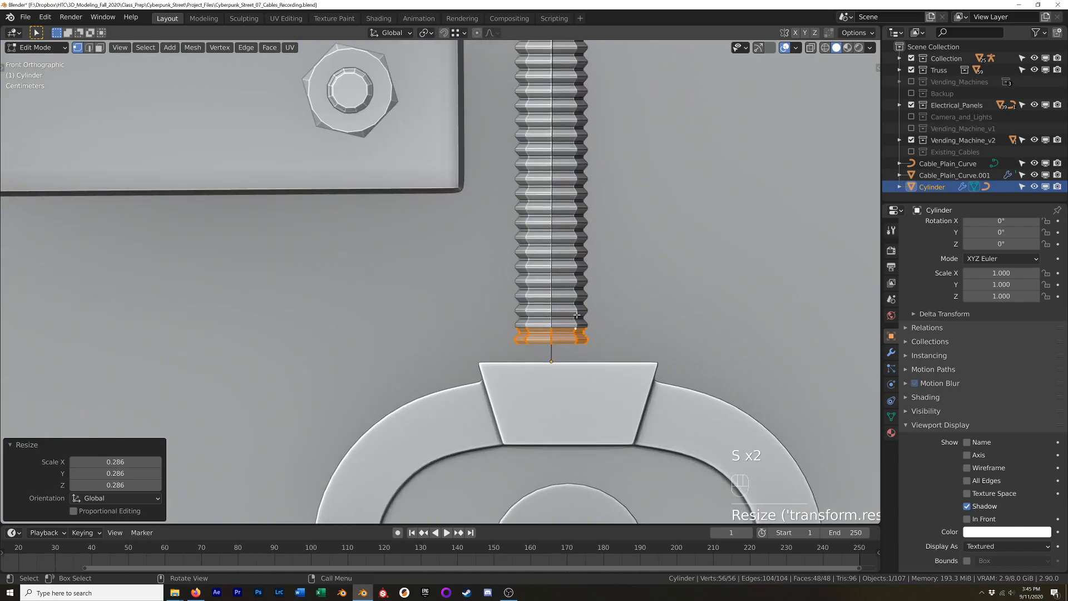
middle_click_drag(583, 334, 590, 327, "shift")
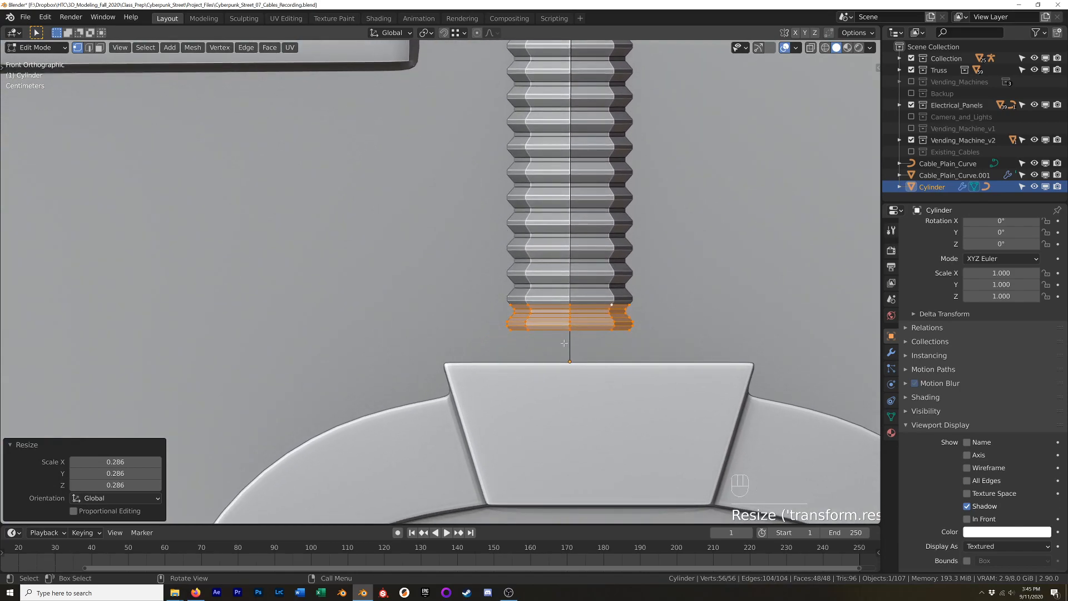
- Move the cylinder's mesh about 0.0156 m down along Z so the cable's lower end rests on the rounded electrical box
key("g")
key("z")
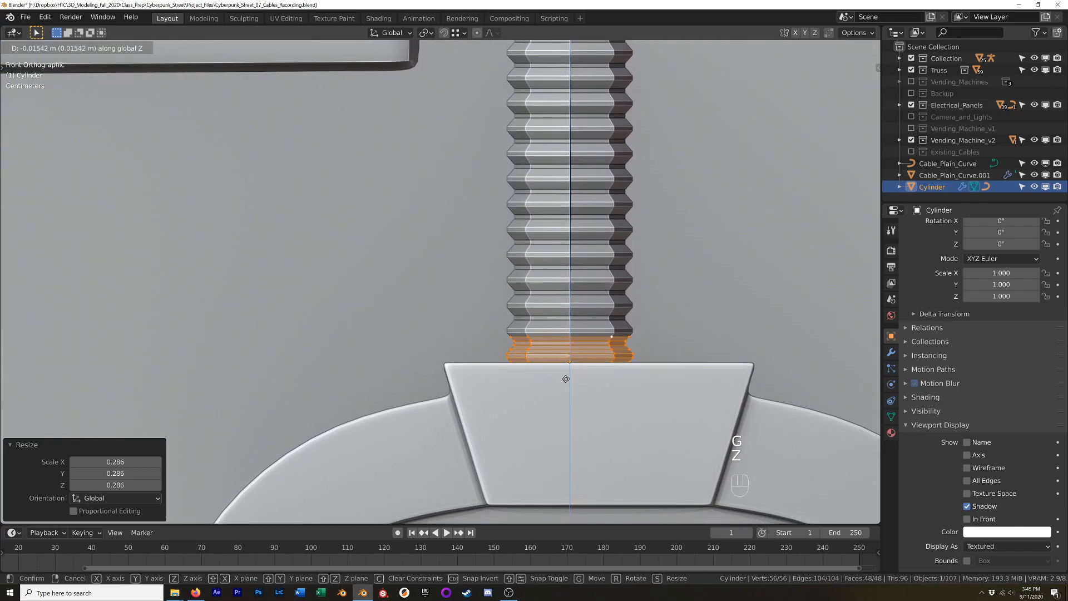
left_click(566, 379)
scroll(566, 379, "down", 10)
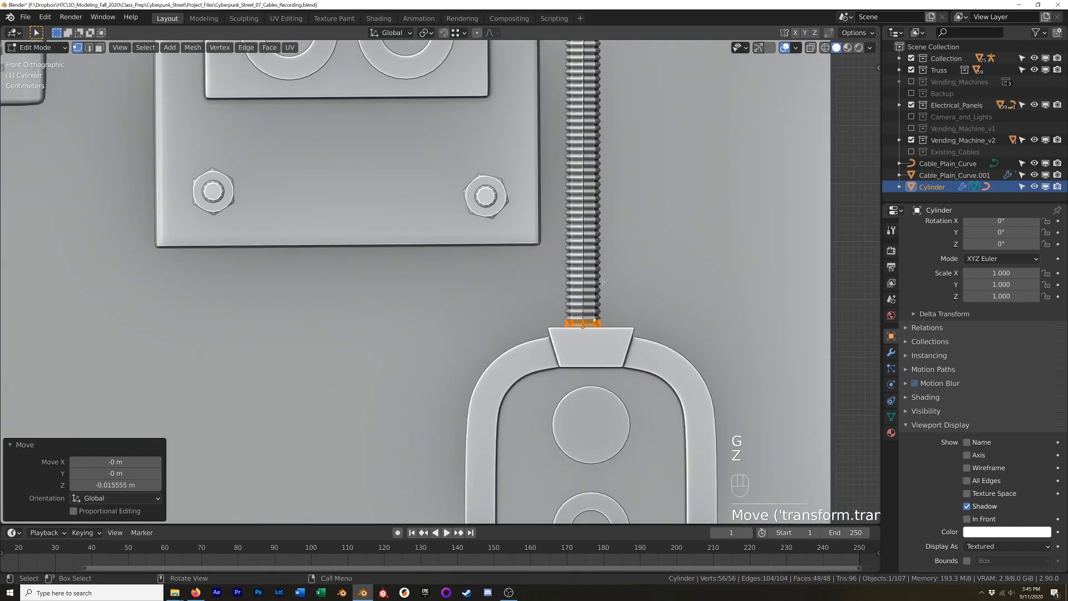
middle_click_drag(588, 235, 632, 373, "shift")
scroll(632, 374, "down", 3)
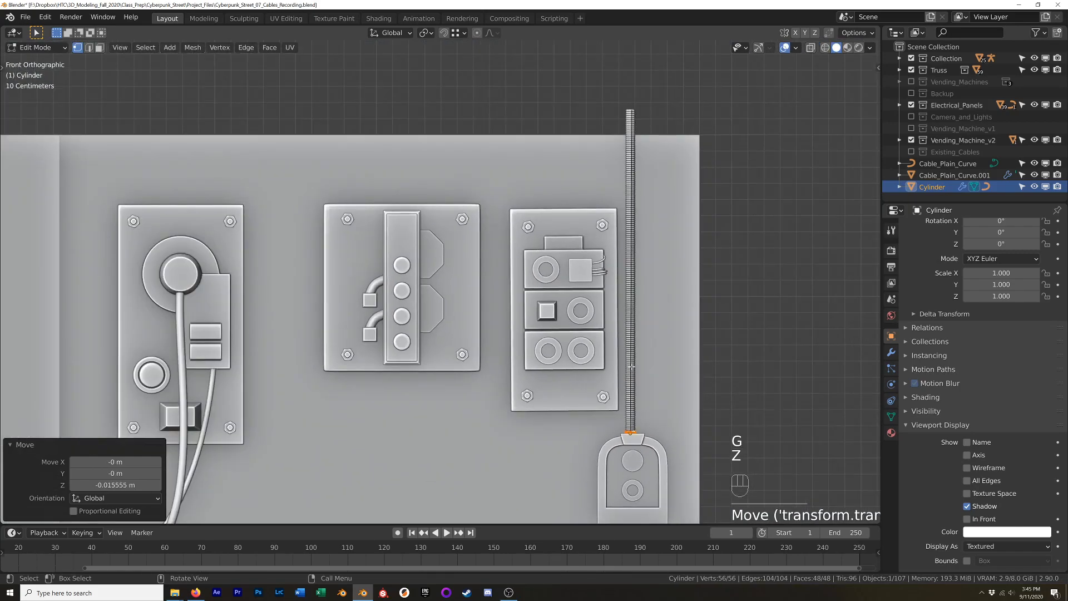
- Enter Edit Mode on Cable_Corrugated_Curve and rotate its lower control point by about 4.5° to bend the cable slightly
key("Tab")
left_click(629, 315)
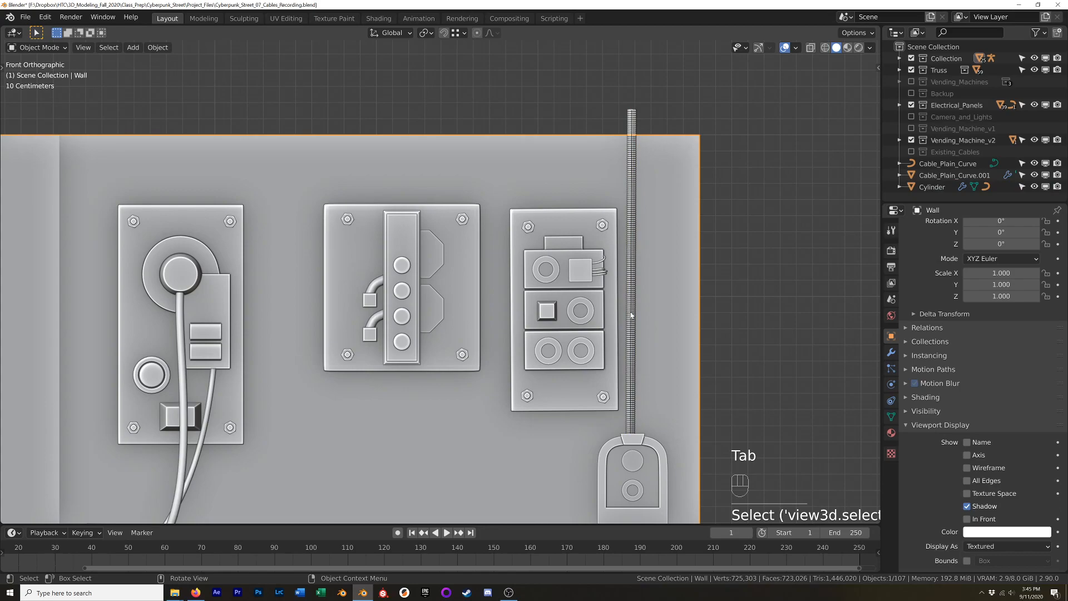
left_click(631, 315)
key("Tab")
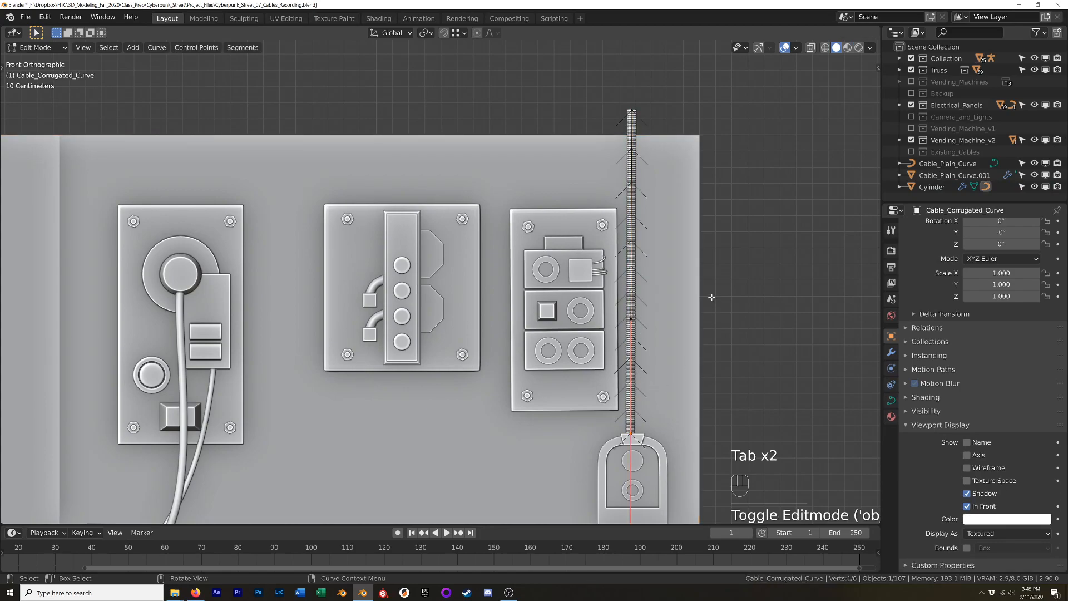
key("r")
left_click(695, 255)
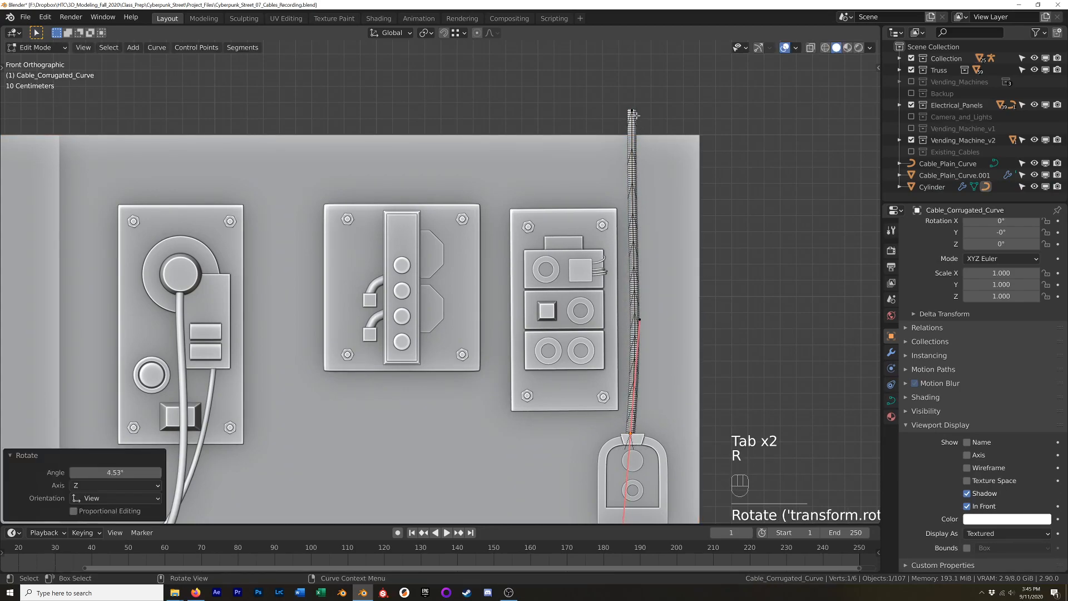
- Rotate the curve's upper control point by about 3.2° and lower it about 0.131 m to the wall's upper edge
left_click(711, 125)
left_click_drag(661, 135, 593, 88)
key("r")
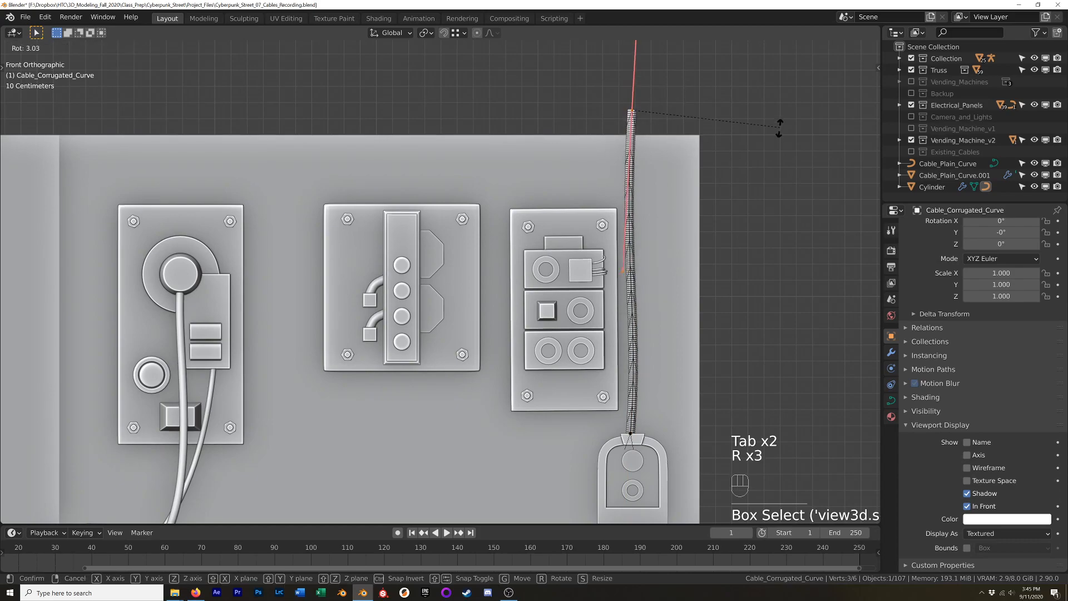
left_click(775, 126)
key("g")
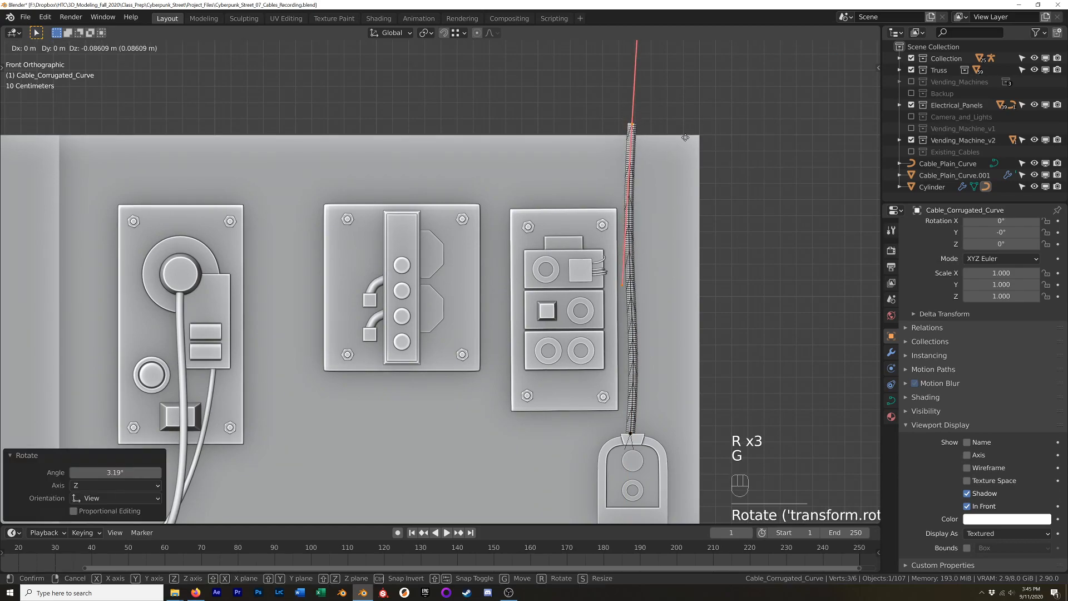
left_click(770, 182)
- Shift the curve's upper control point about -0.035 m along Y and rotate it slightly as seen from the side
middle_click_drag(770, 182, 606, 156)
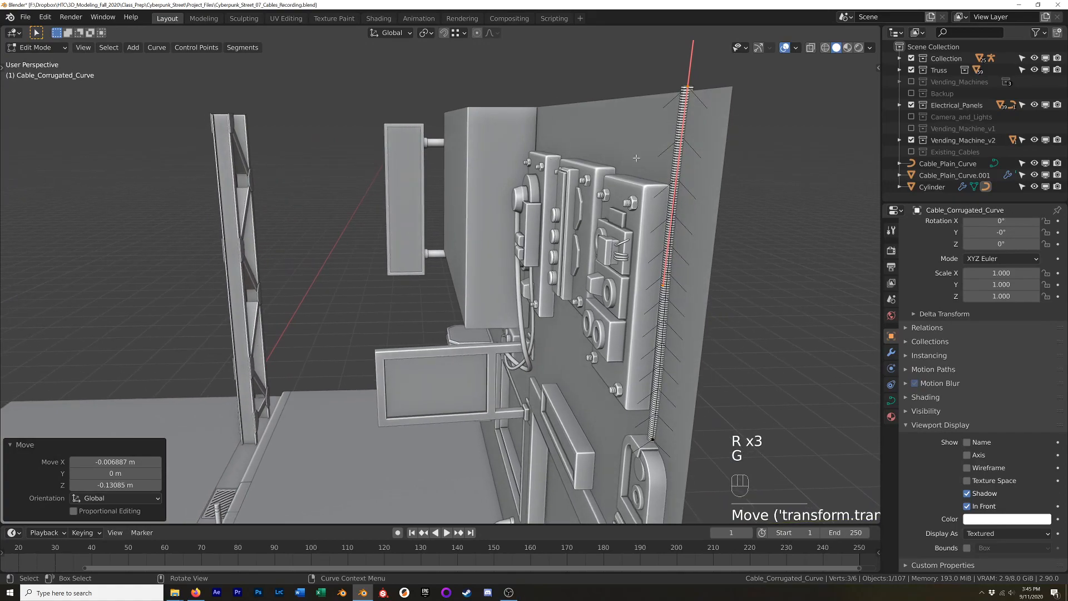
key("g")
key("y")
left_click(755, 164)
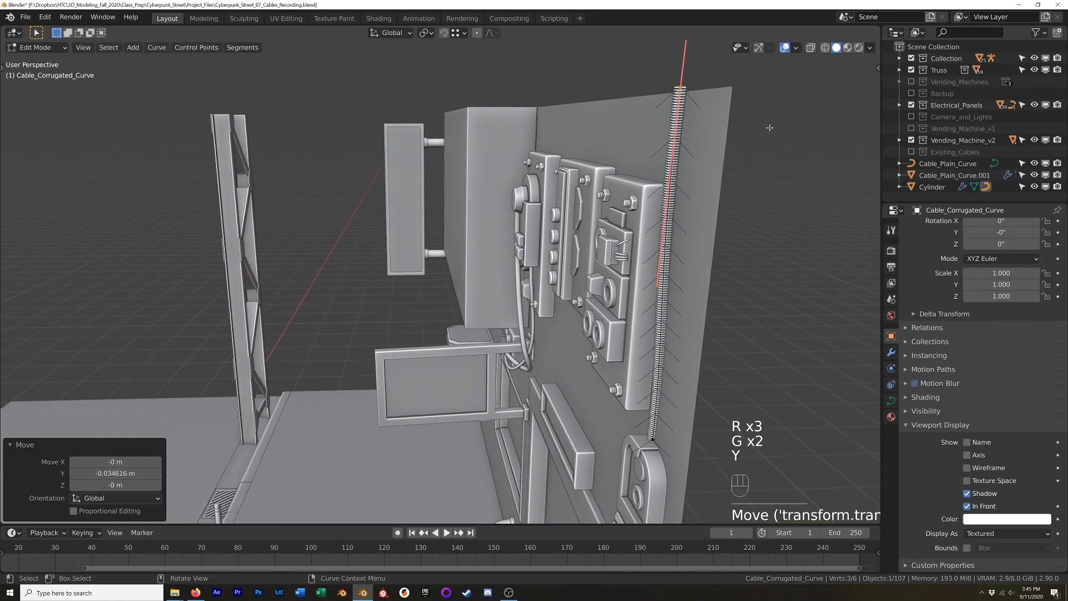
mouse_move(770, 128)
middle_mouse_down()
mouse_move(753, 136)
mouse_move(758, 119)
middle_mouse_up()
key("r")
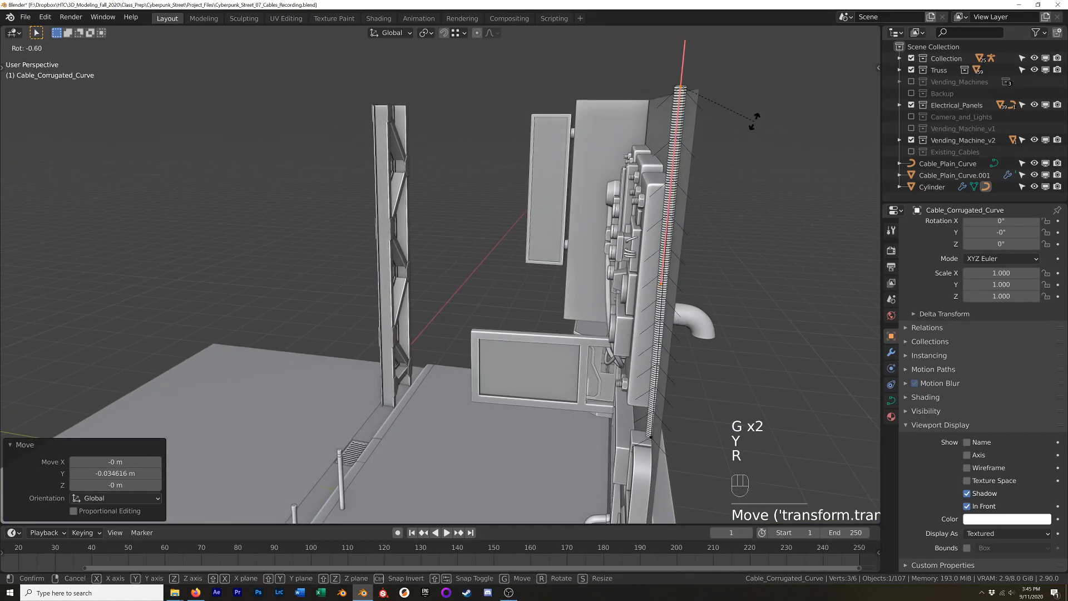
left_click(765, 130)
- Adjust the curve's lower control point along Y at the rounded box, finish editing and deselect the curve
left_click_drag(645, 402, 690, 451)
key("g")
key("y")
left_click(712, 381)
middle_click_drag(710, 381, 774, 369)
key("Tab")
left_click_drag(789, 335, 792, 333)
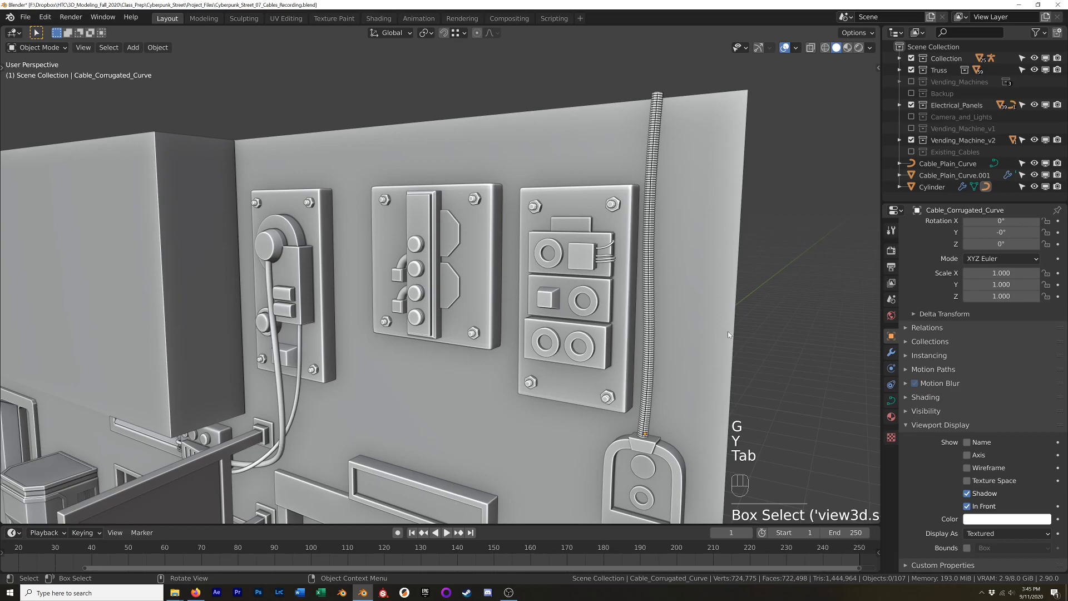
- Add a level 2 Subdivision Surface modifier to the corrugated cable's cylinder
middle_click_drag(722, 333, 678, 324)
left_click(652, 321)
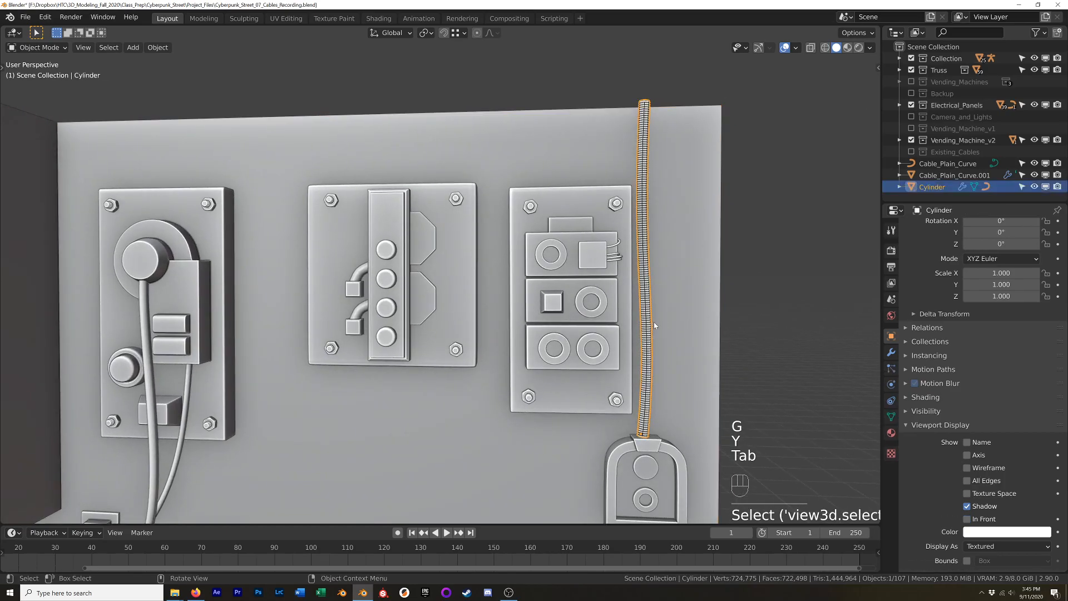
key("ctrl+2")
left_click(759, 319)
- Apply Shade Smooth to the corrugated cable, then deselect it
middle_click_drag(741, 308, 595, 294)
scroll(674, 294, "up", 5)
right_click(594, 294)
key("Escape")
left_click(594, 296)
right_click(594, 296)
left_click(593, 289)
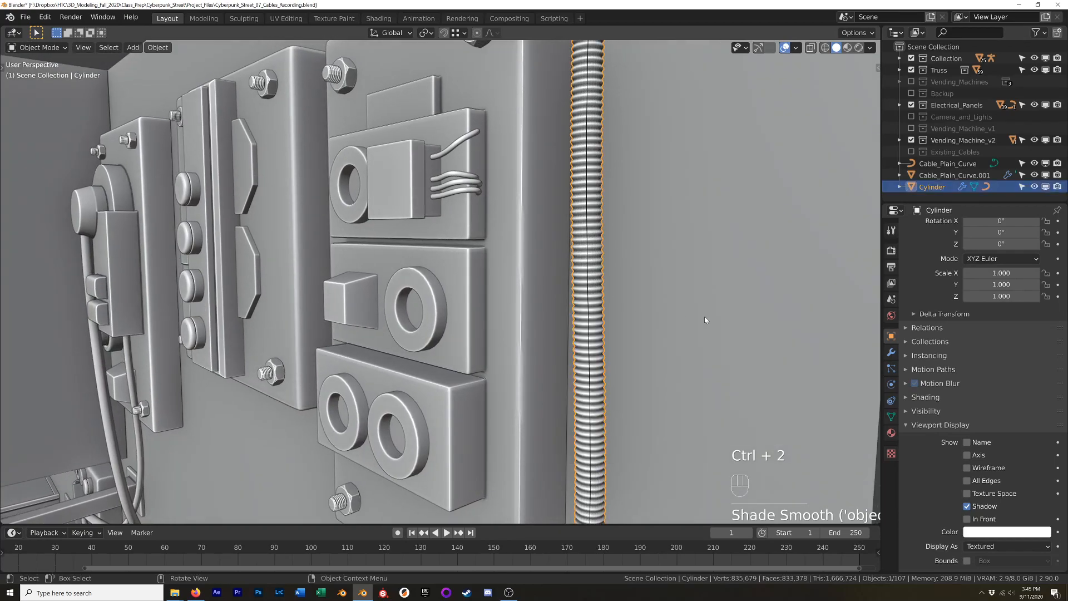
middle_click_drag(701, 316, 748, 343)
left_click(841, 349)
- Move the cable curve's upper control point away from the wall by about -0.83 m X, -1.15 m Y and -1.26 m Z
scroll(828, 348, "down", 4)
middle_click_drag(822, 348, 715, 325)
left_click_drag(691, 94, 659, 142)
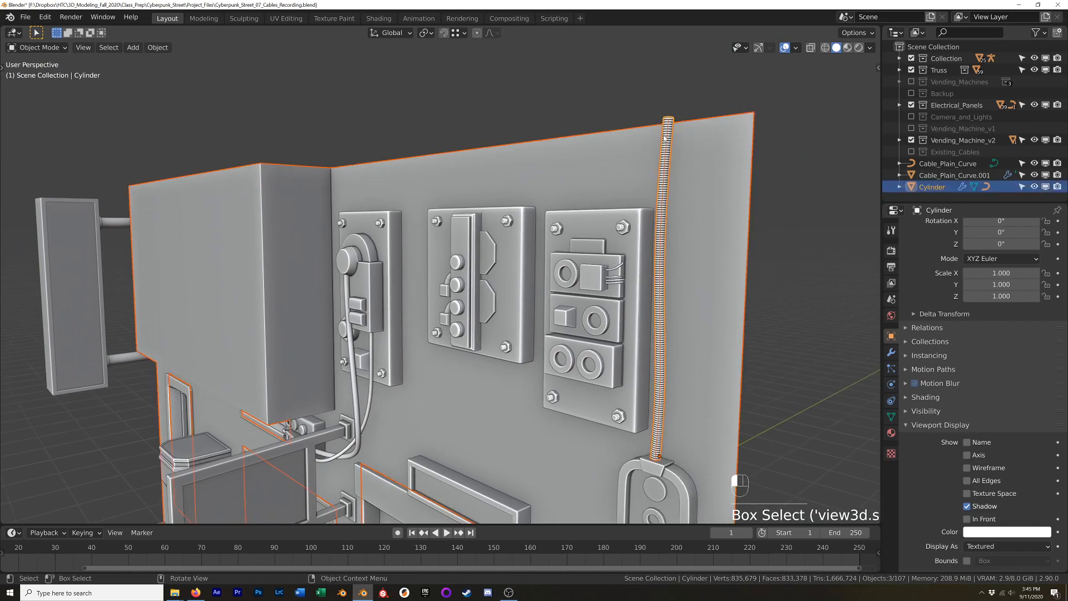
key("Tab")
key("Tab")
left_click(669, 123)
key("Tab")
left_click_drag(663, 114, 682, 130)
key("g")
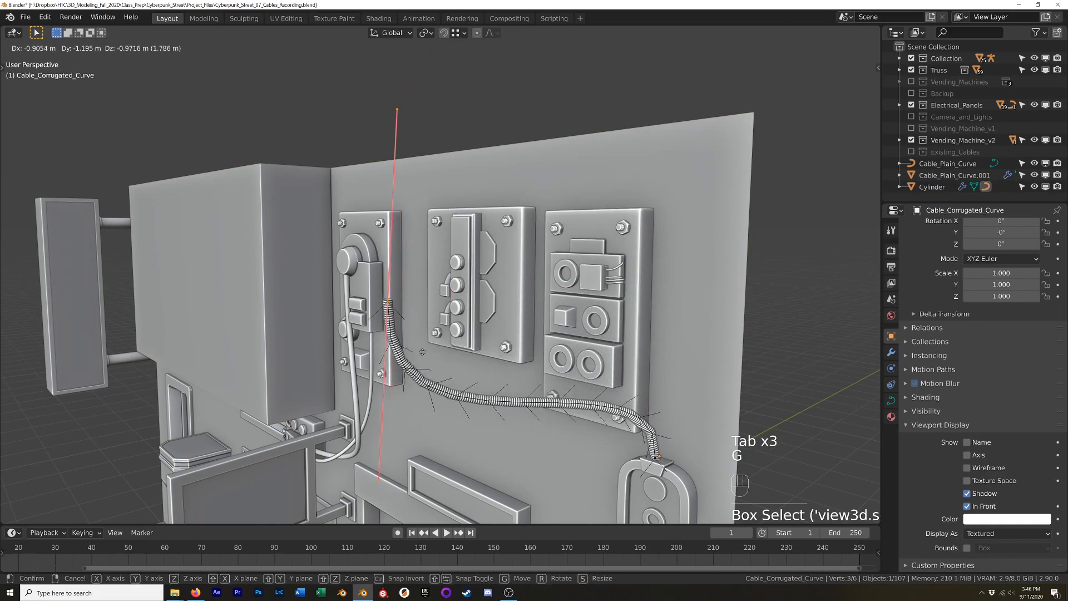
left_click(481, 447)
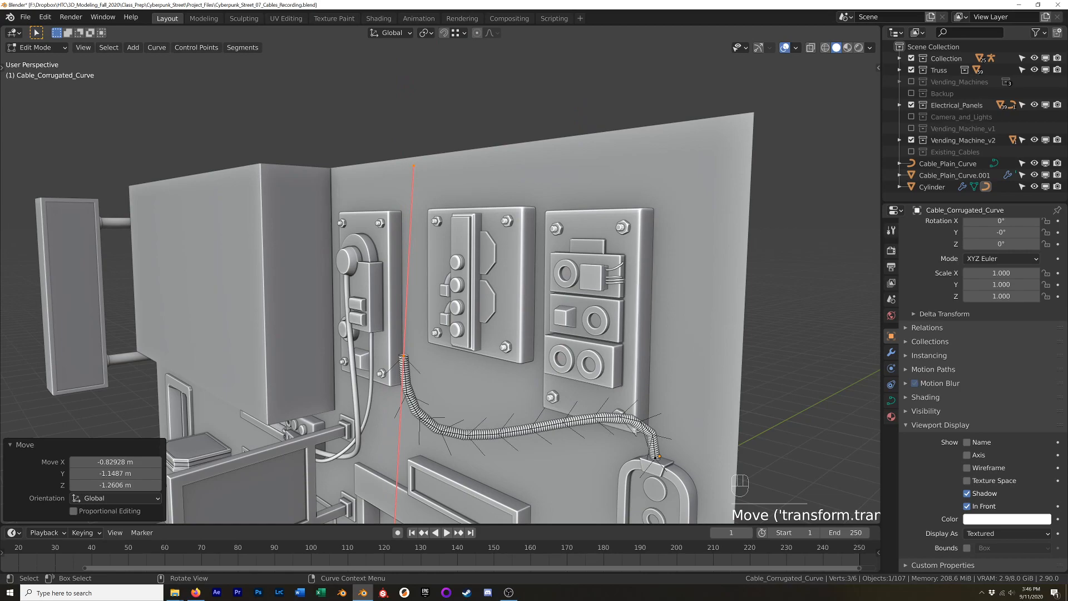
- Raise the preview resolution of Cable_Corrugated_Curve to 42
scroll(635, 430, "up", 2)
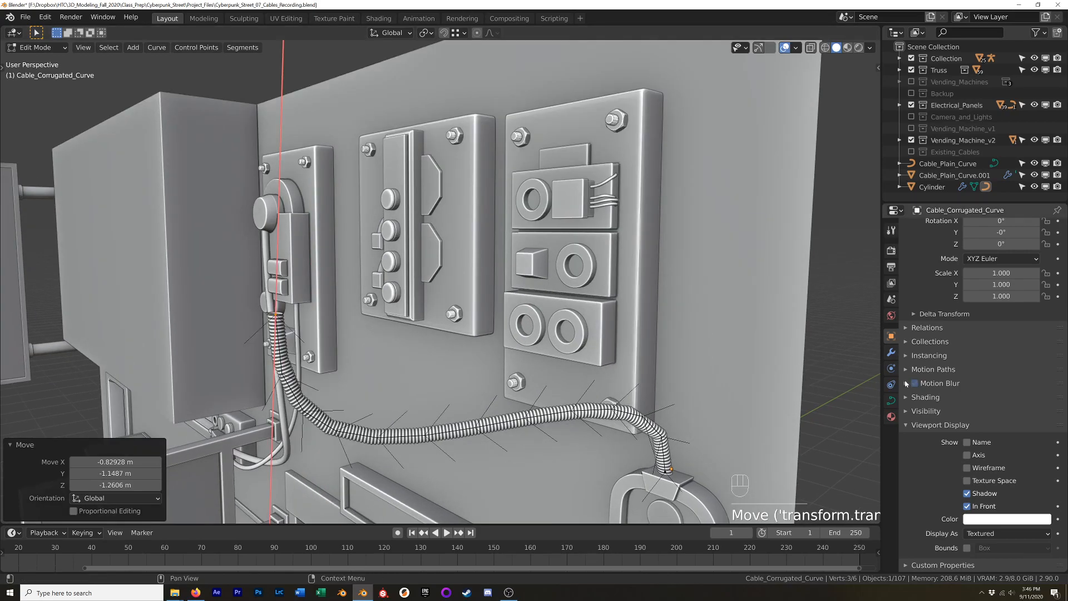
left_click(891, 399)
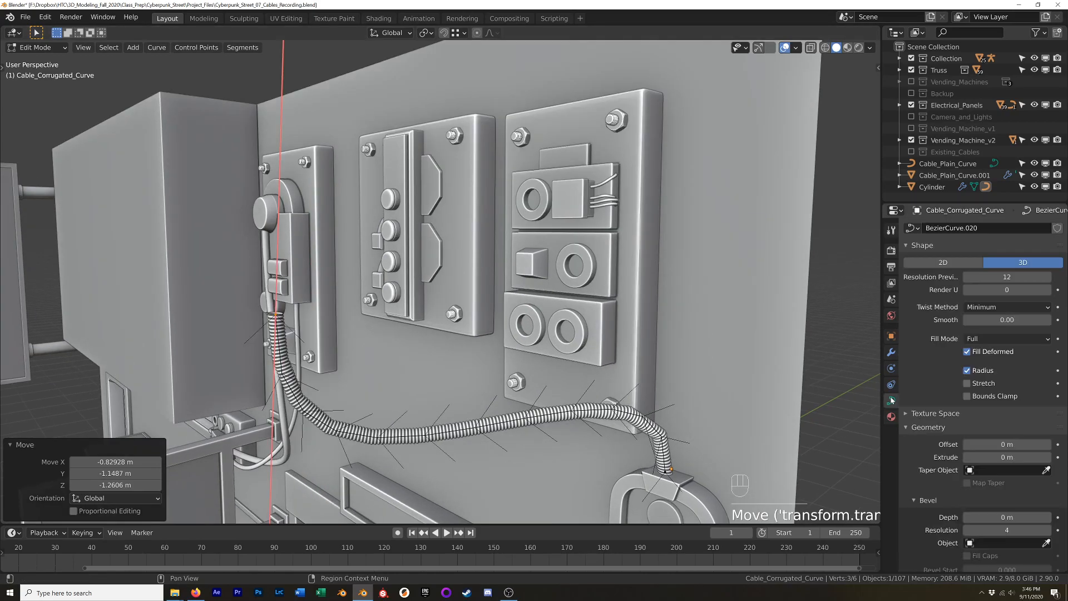
left_click(1047, 277)
left_click(1047, 277)
left_click(1047, 276)
left_click(1048, 277)
left_click(1047, 277)
left_click(1048, 277)
left_click(1048, 277)
left_click(1048, 277)
left_click(1008, 277)
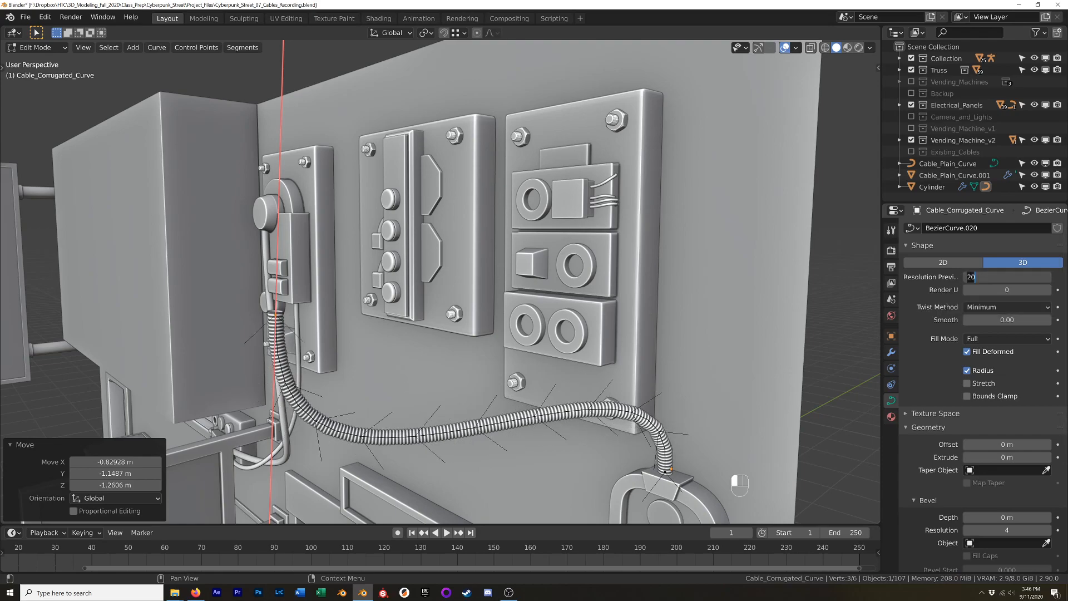
type("24")
key("Return")
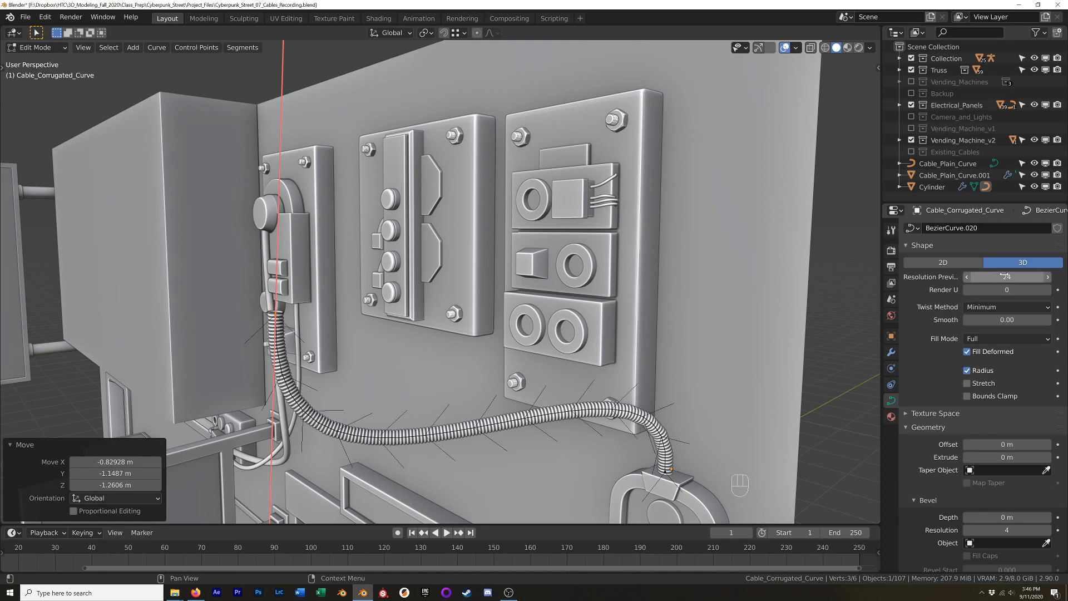
mouse_move(1007, 277)
left_mouse_down()
mouse_move(1035, 277)
mouse_move(1020, 277)
left_mouse_up()
left_click(1048, 277)
left_click(1048, 277)
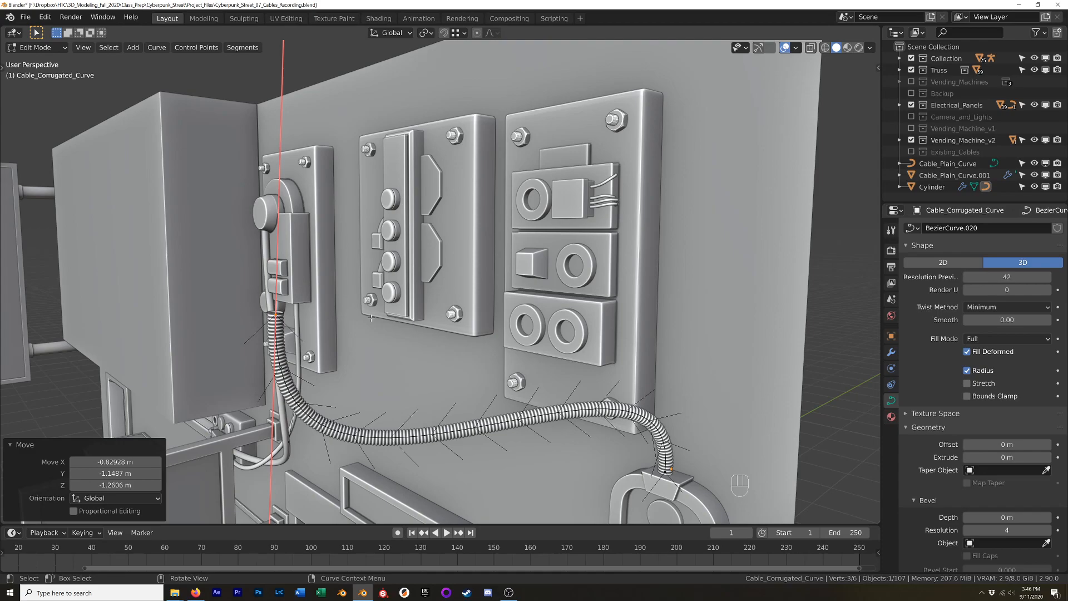
- In the side view, move the curve's upper control point about 1.13 m in Y and 1.23 m in Z, back to the wall
key("KP_3")
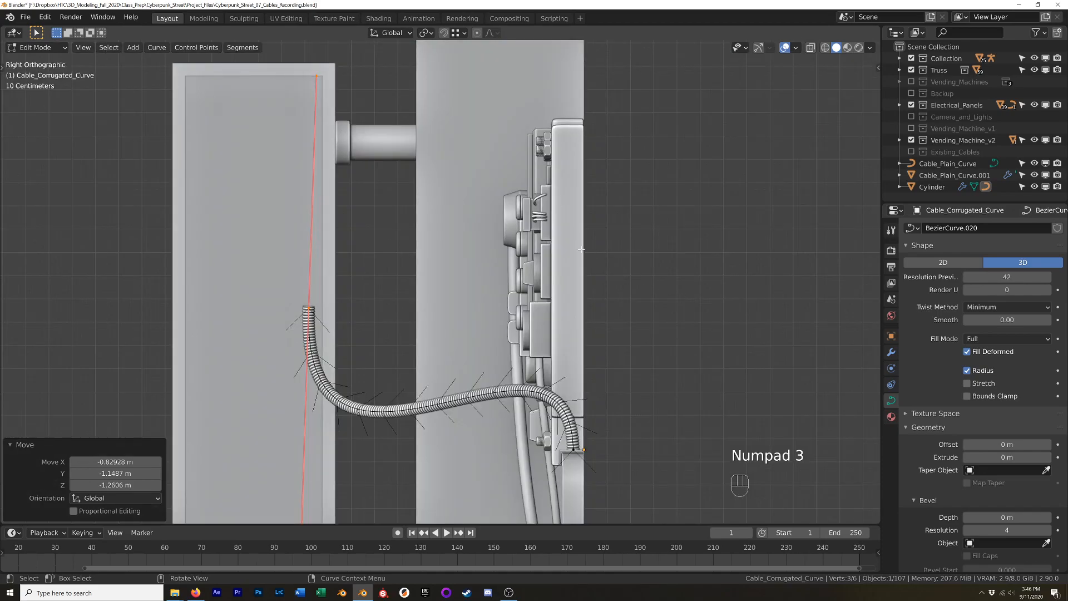
scroll(463, 291, "down", 1)
key("g")
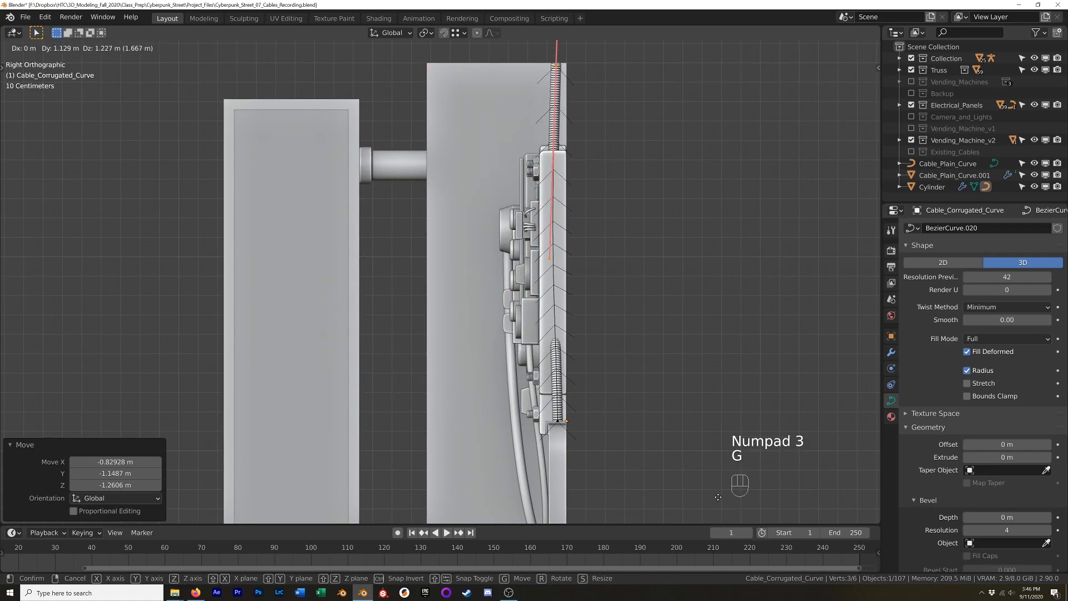
left_click(665, 495)
- In the front view, move the curve's upper control point about 0.83 m along X to bring it above the rounded box
key("KP_1")
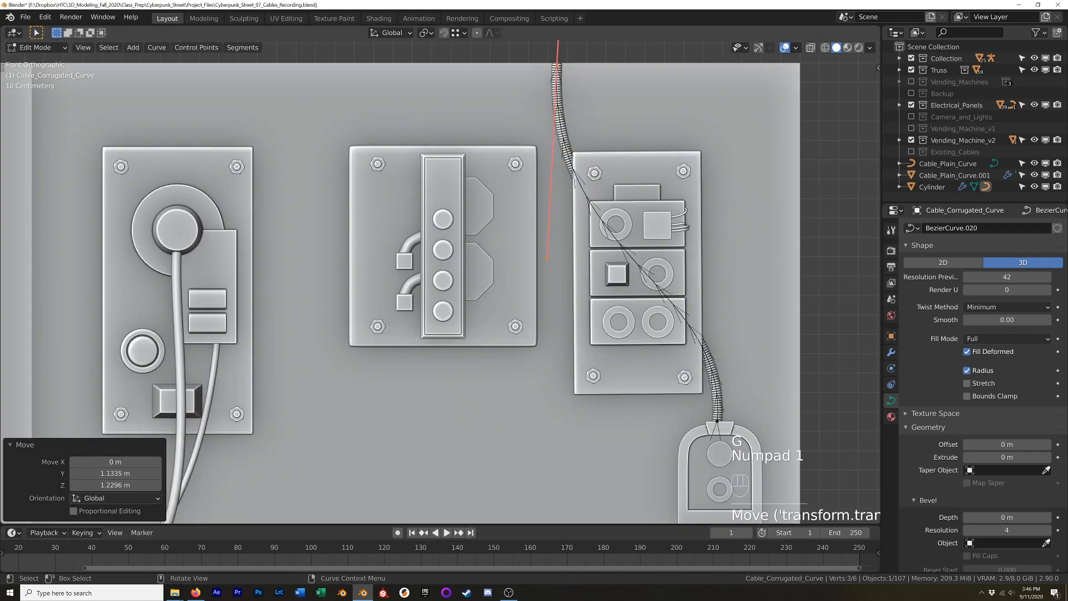
key("g")
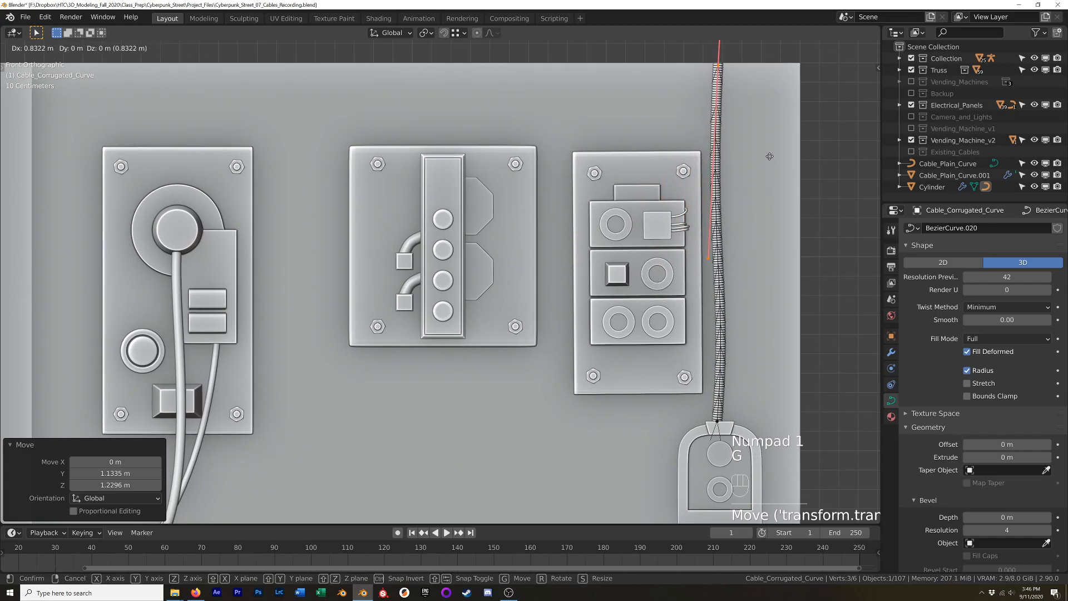
left_click(767, 158)
scroll(521, 268, "down", 1)
middle_click_drag(683, 277, 573, 267, "shift")
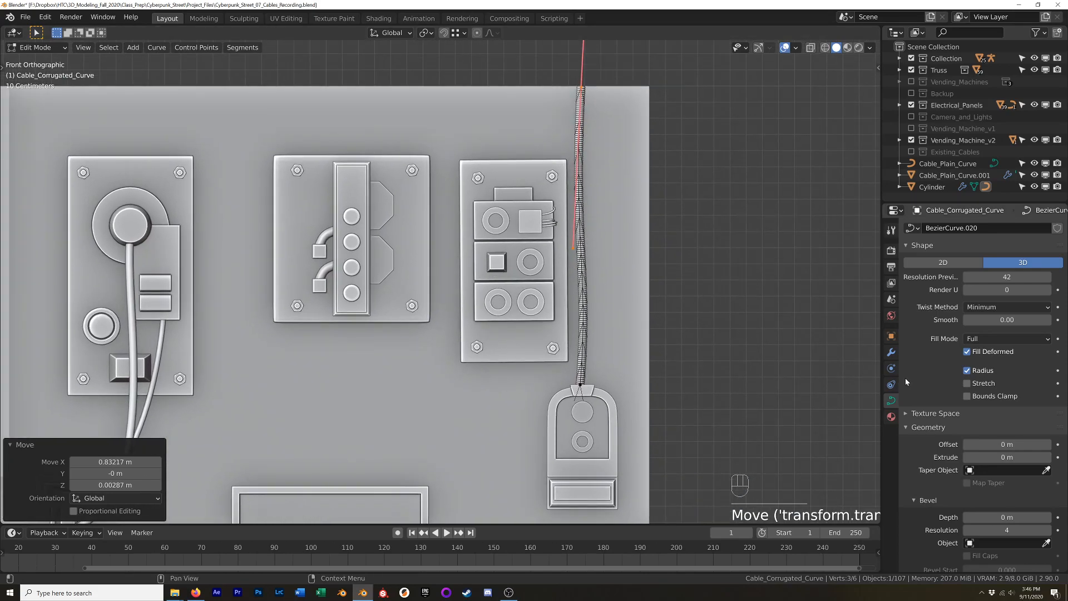
- Finish editing the curve and display the Caps settings of the corrugated cylinder's Array modifier
left_click(890, 352)
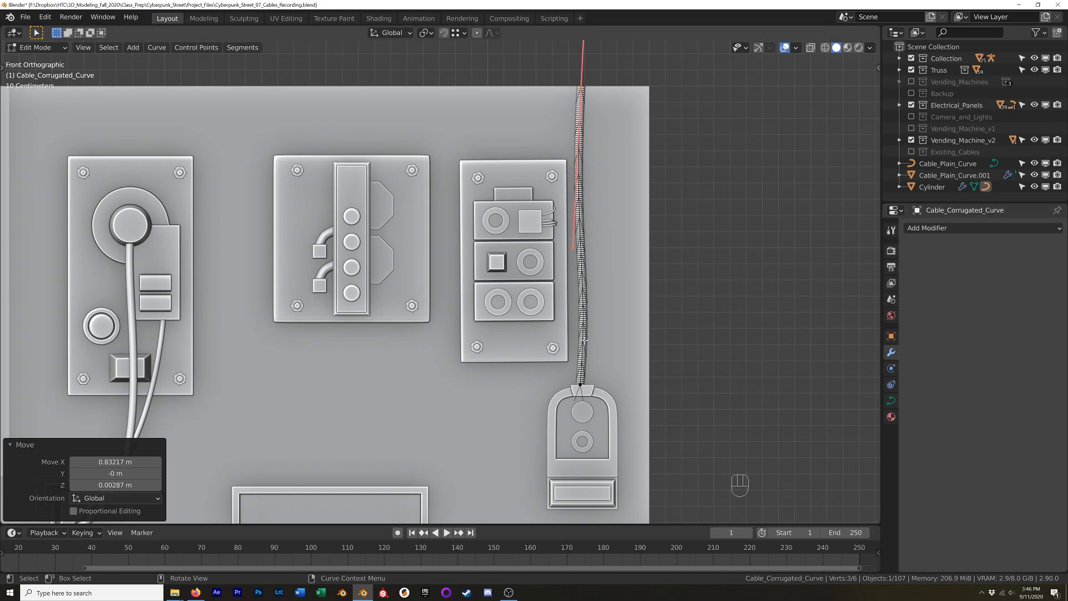
key("Tab")
left_click(584, 343)
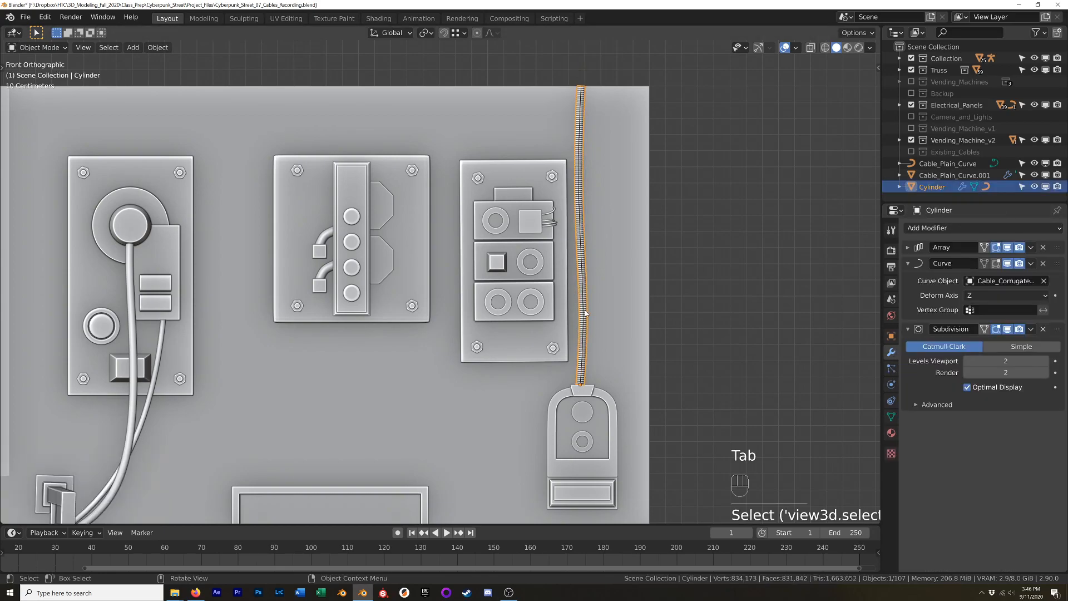
left_click(907, 247)
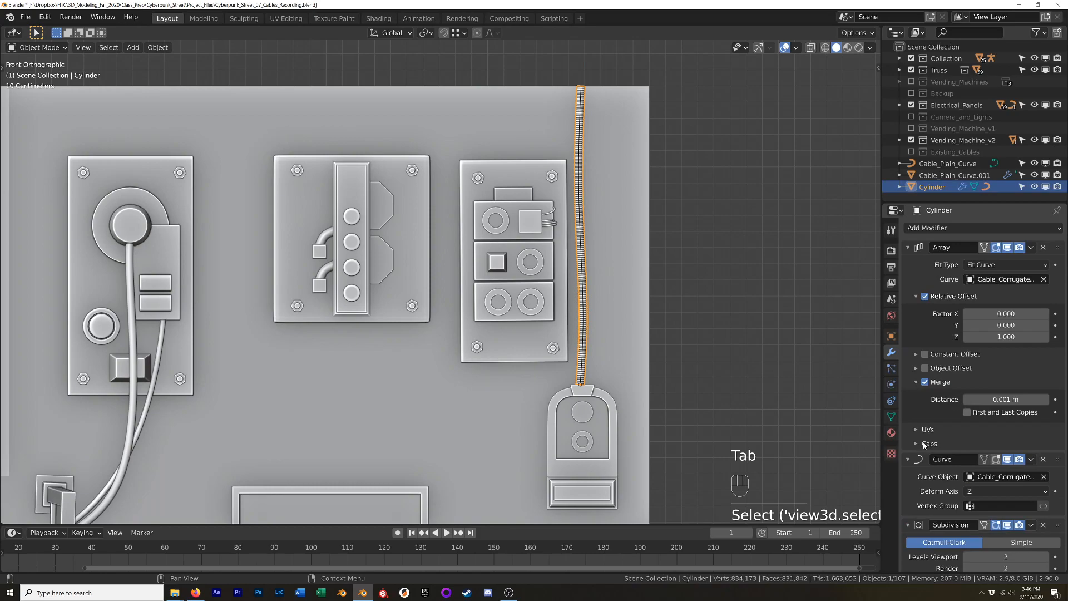
left_click(926, 445)
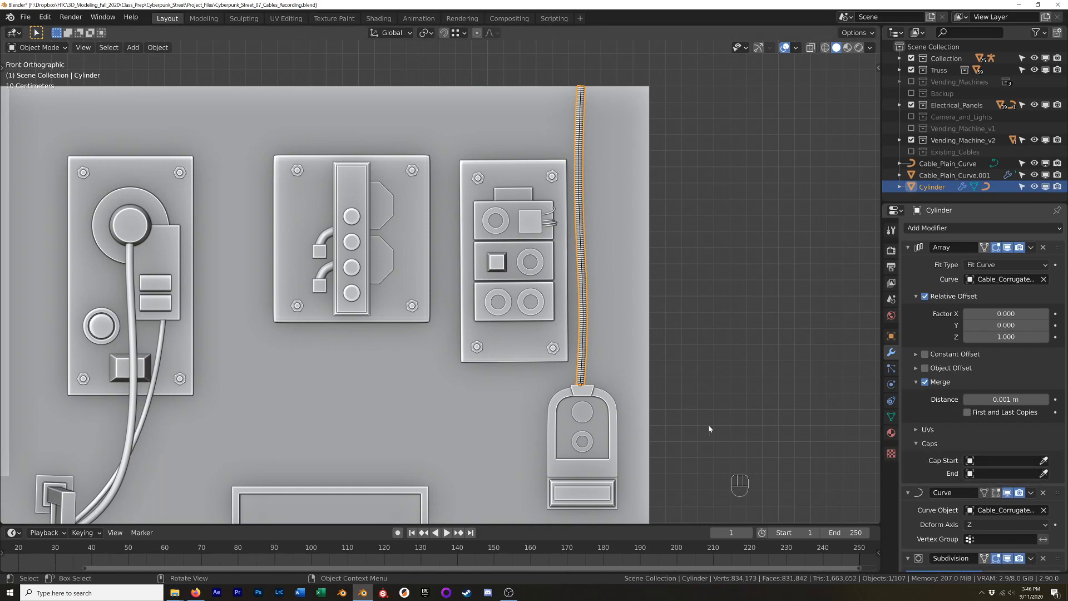
- Duplicate the corrugated cable together with its curve and place the copy about 0.065 m along X beside the original
key("shift")
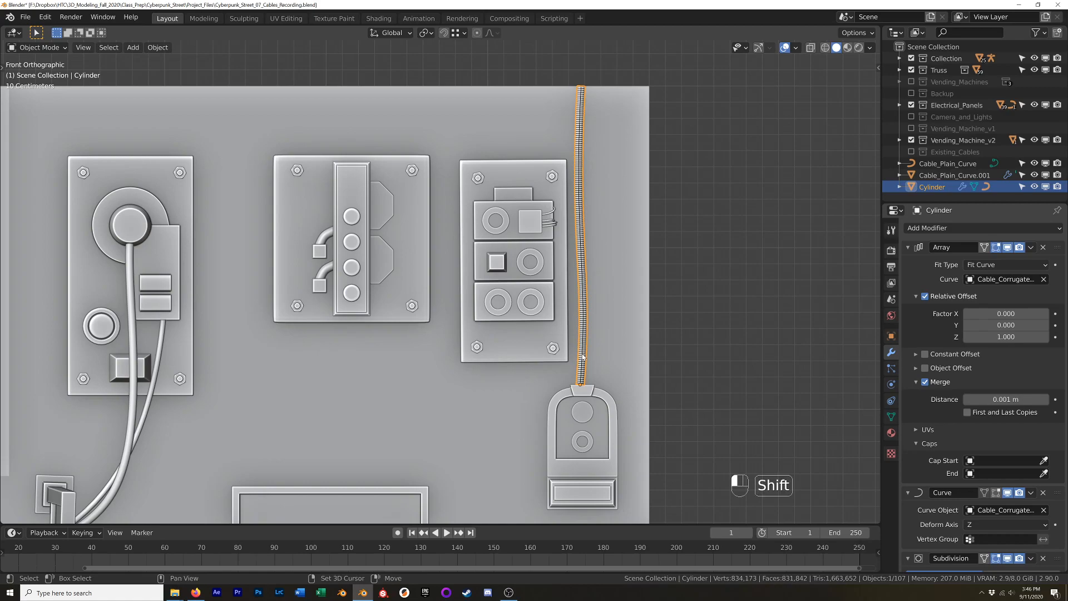
left_click(582, 356, "shift")
scroll(590, 342, "up", 3)
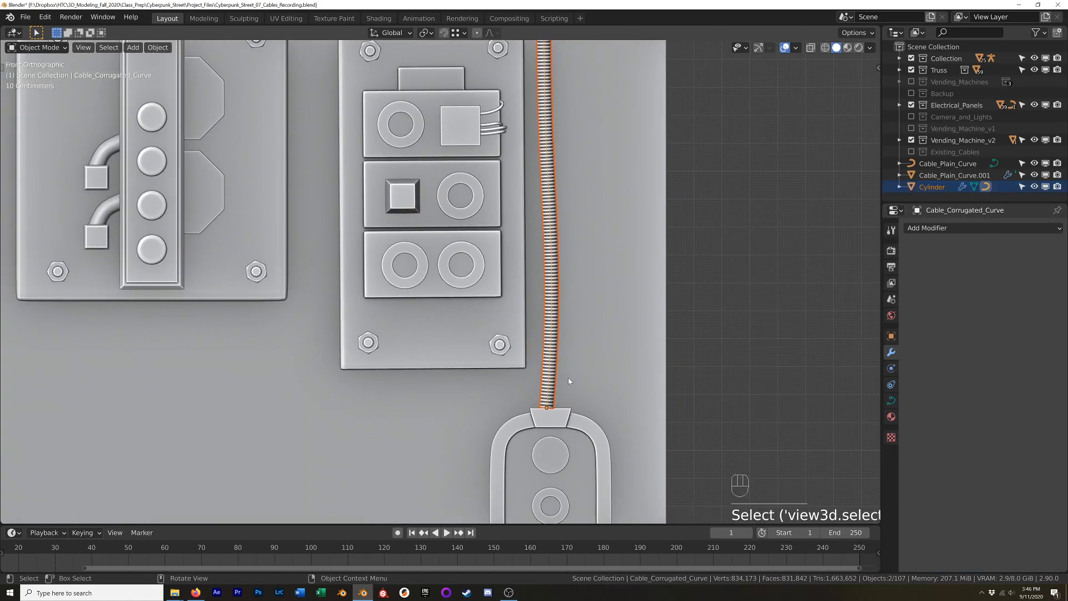
key("shift+d")
key("x")
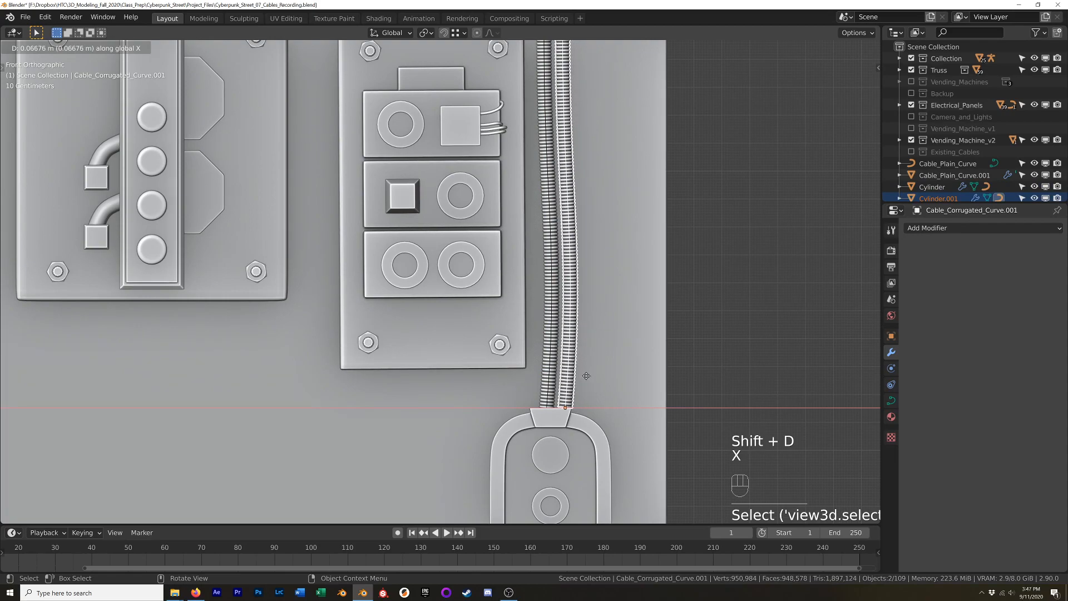
left_click(582, 380)
scroll(581, 381, "up", 3)
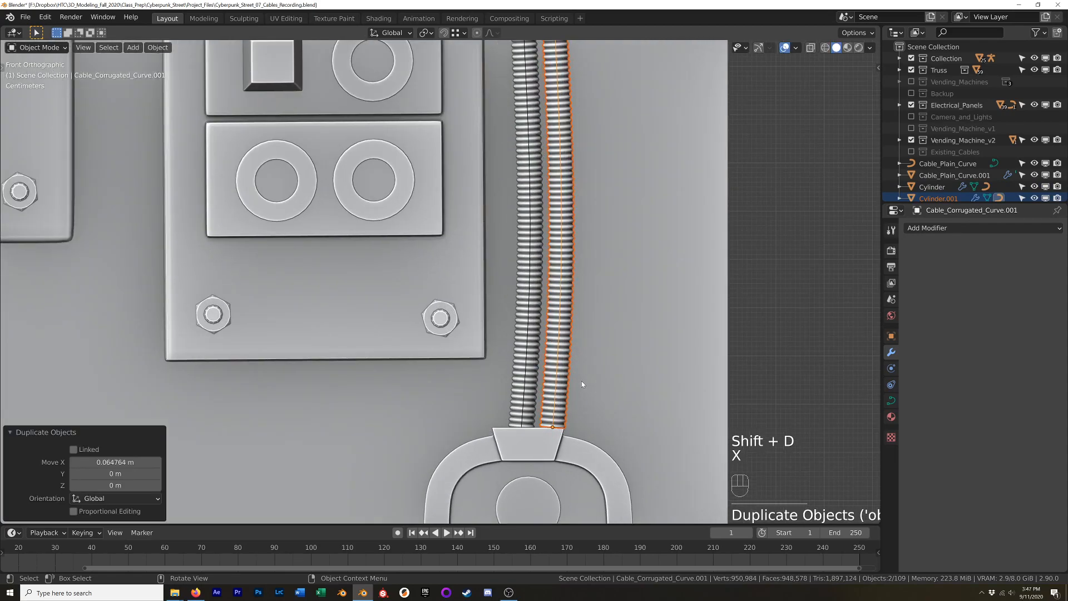
left_click(562, 408)
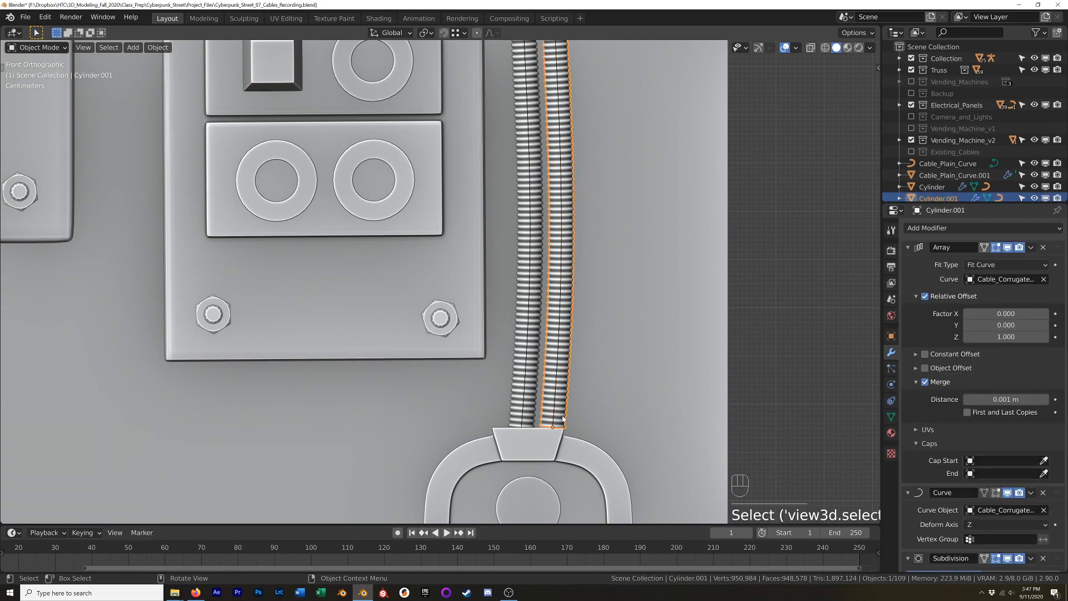
scroll(560, 408, "down", 5)
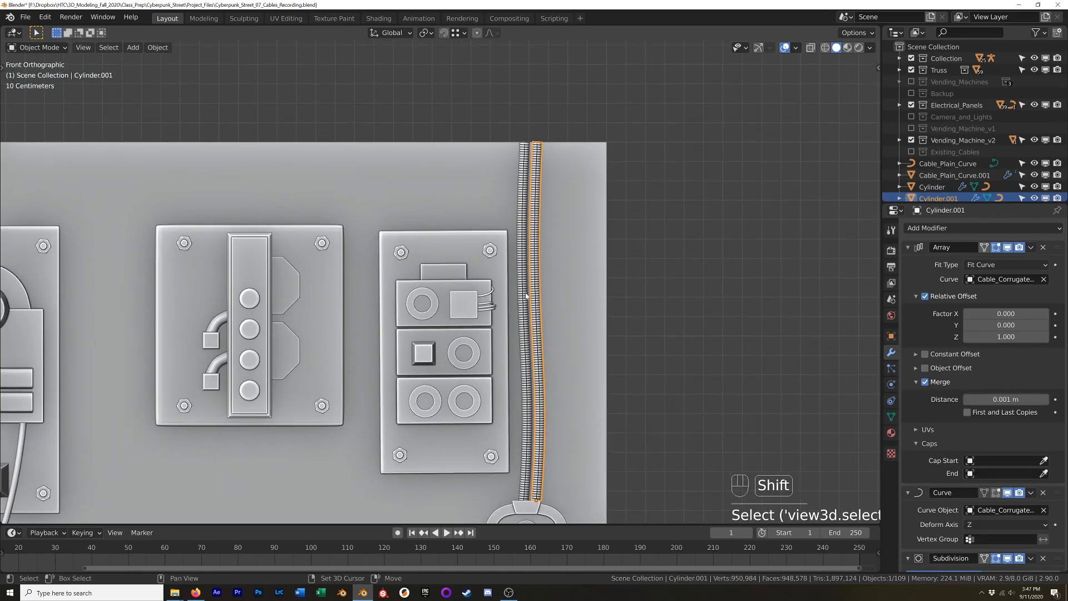
left_click(536, 218)
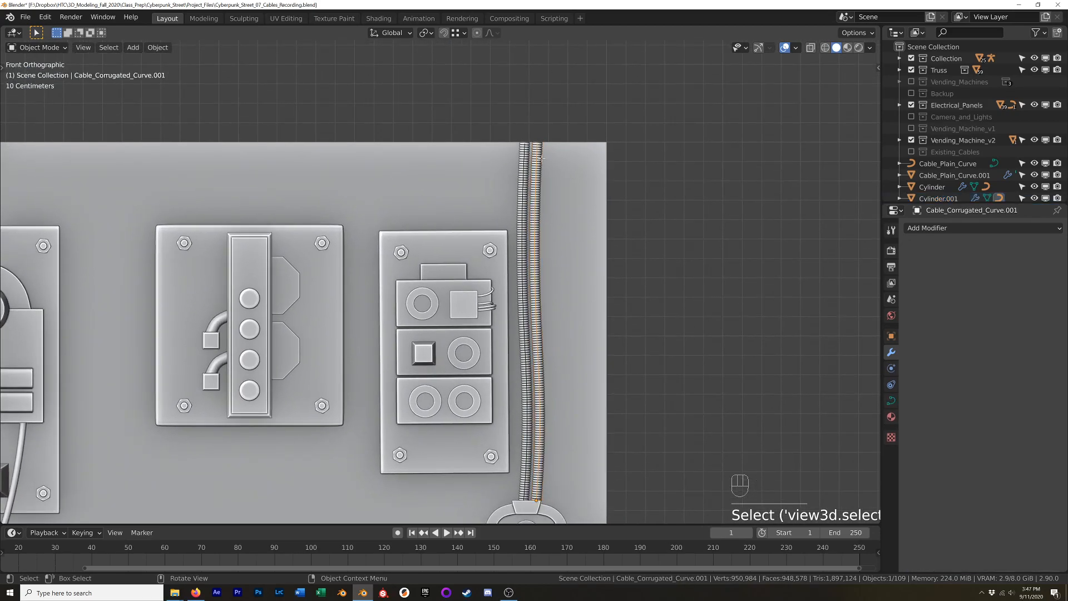
key("Tab")
left_click(544, 147)
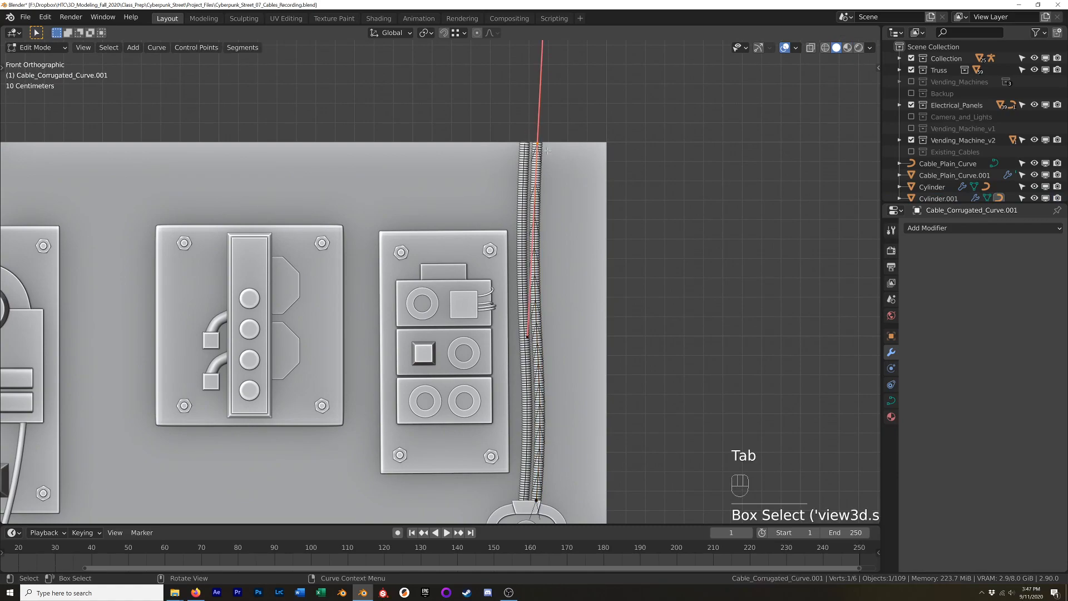
key("g")
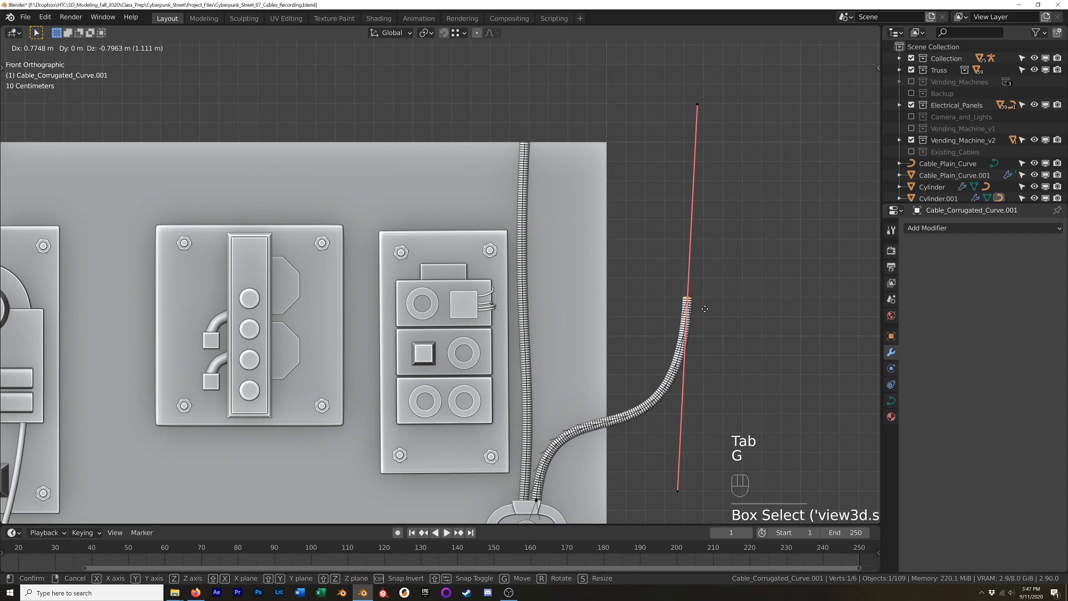
right_click(733, 208)
middle_click_drag(560, 432, 581, 308, "shift")
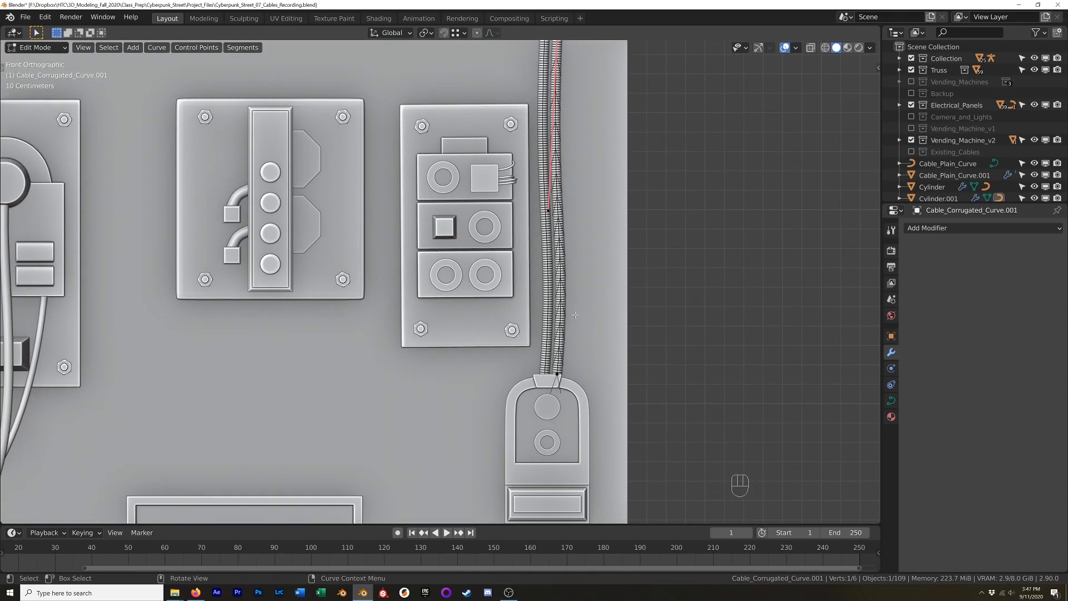
scroll(579, 317, "up", 6)
middle_click_drag(576, 354, 590, 244, "shift")
key("Tab")
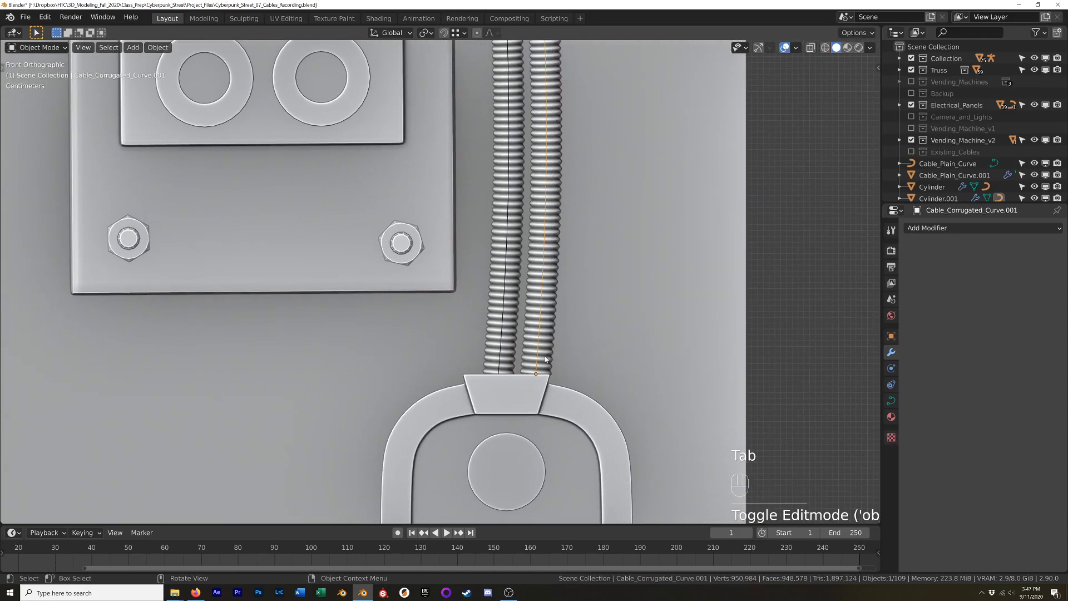
- Duplicate the second corrugated cylinder without its curve and place the copy about 0.5 m along X, clear of the wall
left_click(545, 341)
middle_click_drag(591, 335, 536, 322)
key("Tab")
key("Tab")
scroll(615, 352, "down", 4)
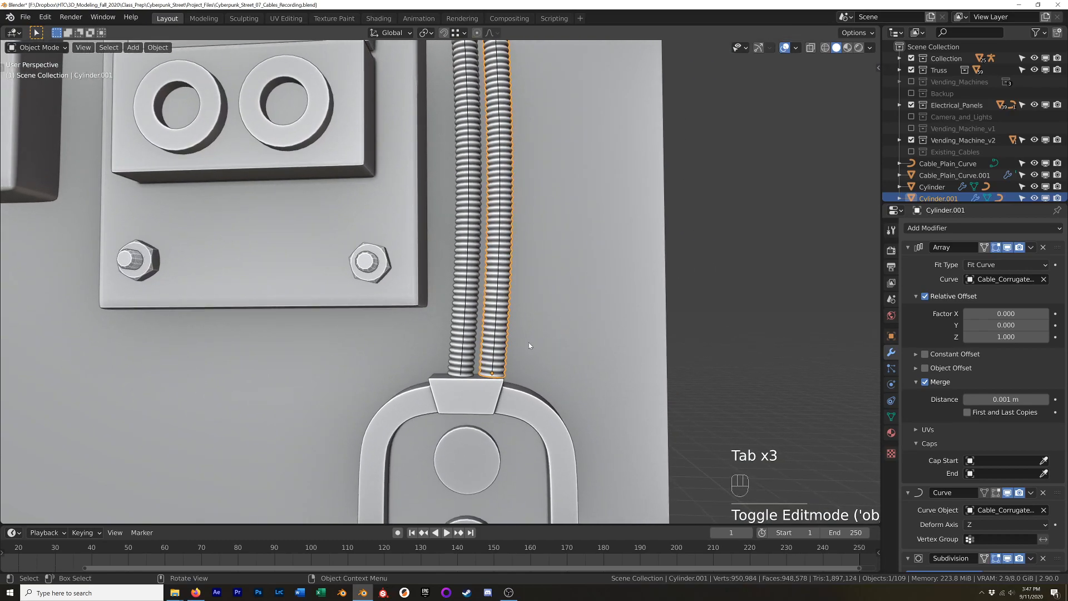
key("shift+d")
key("x")
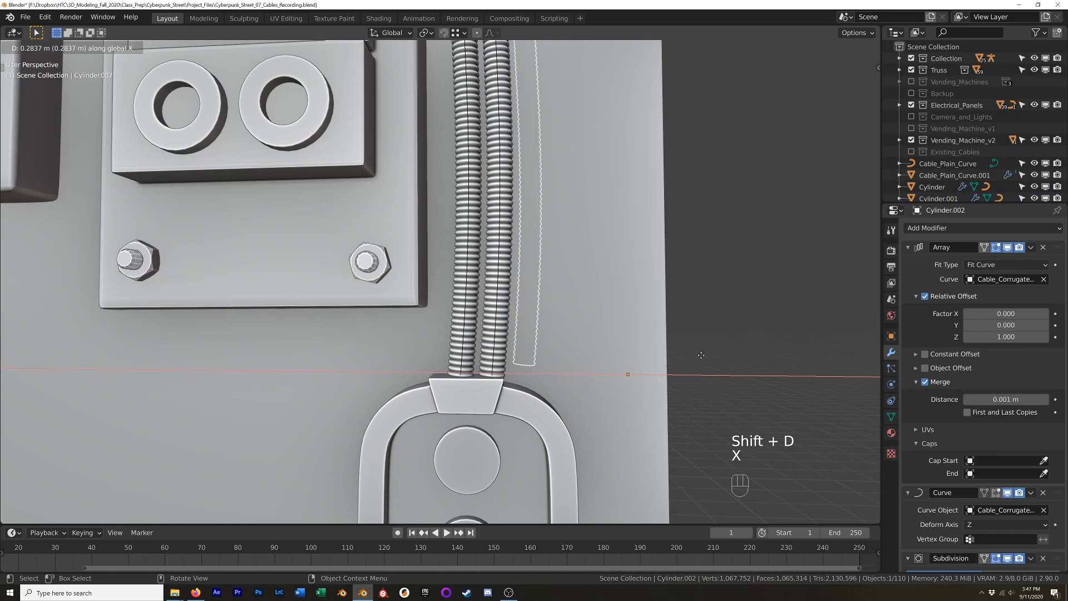
left_click(772, 361)
- Remove the Curve modifier from the copied cylinder and switch its Array to Fixed Count with a count of 5
middle_click_drag(676, 278, 668, 322)
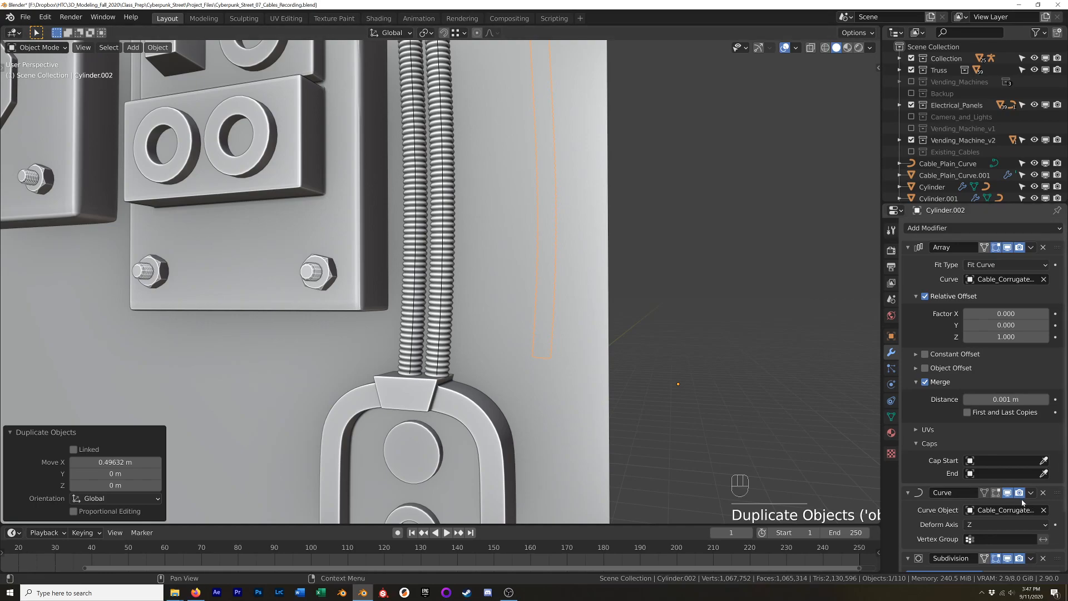
left_click(1043, 493)
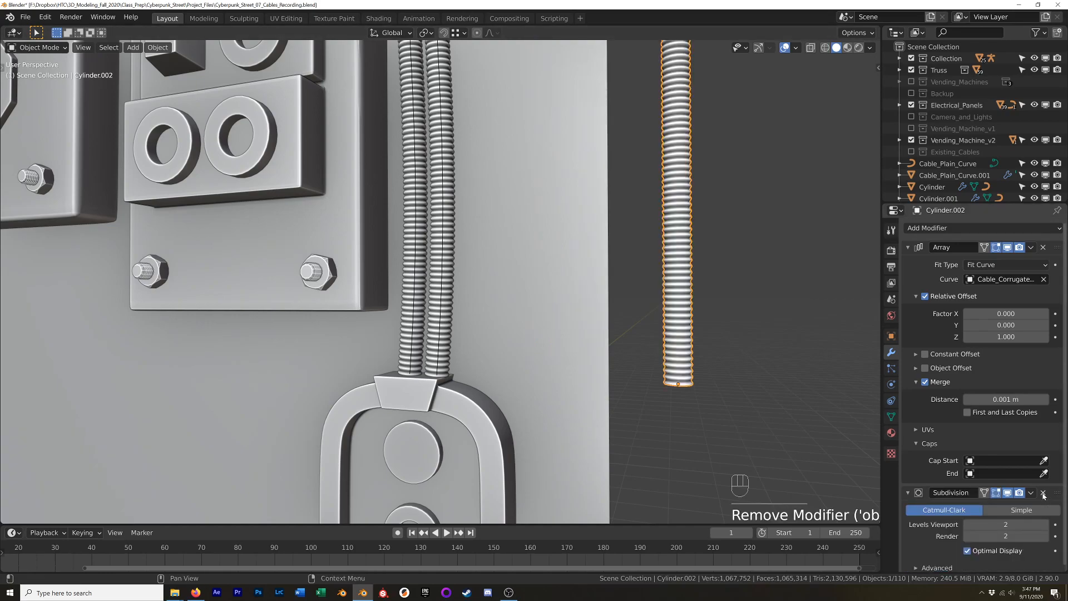
left_click(981, 267)
left_click(982, 267)
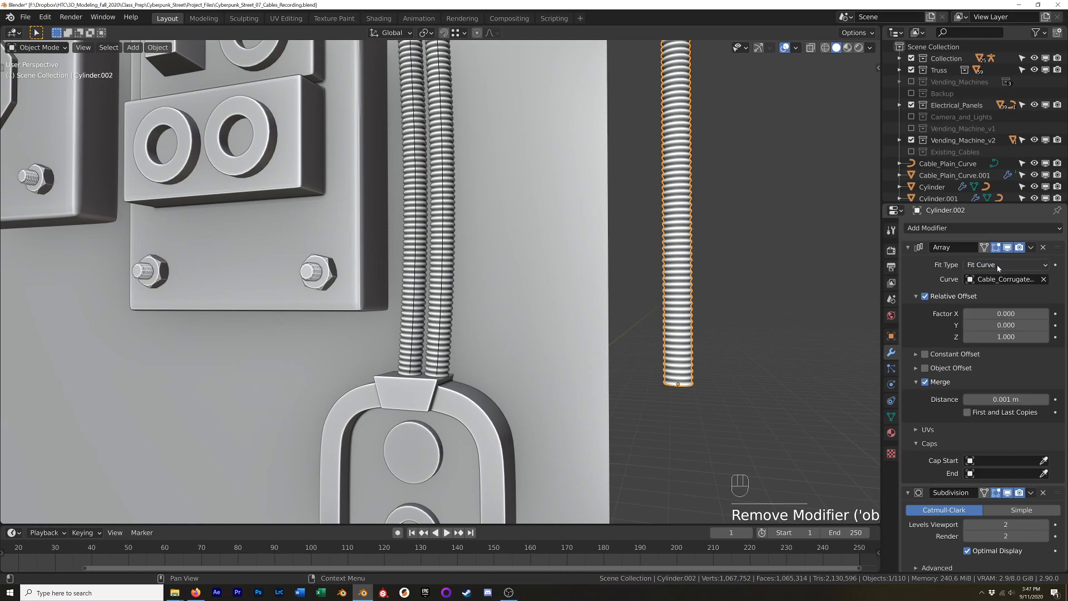
left_click(982, 266)
left_click(1017, 279)
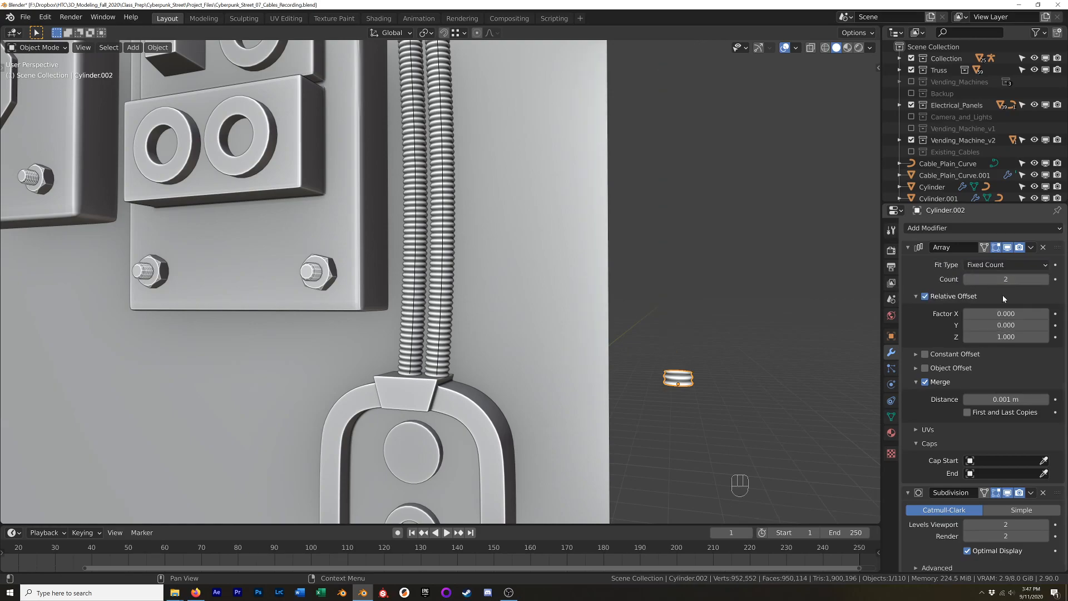
left_click(1007, 279)
type("5")
key("Return")
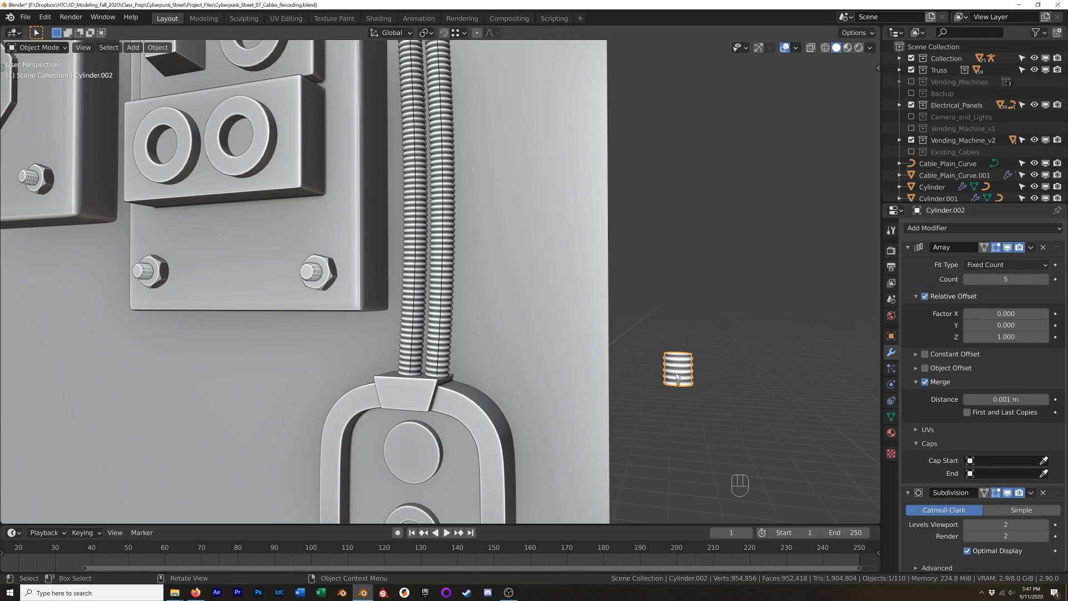
- Apply the copied cylinder's Array modifier and open its mesh for editing in a wireframe front view with nothing selected
mouse_move(703, 372)
middle_mouse_down()
mouse_move(740, 369)
mouse_move(729, 389)
mouse_move(556, 375)
mouse_move(686, 374)
middle_mouse_up()
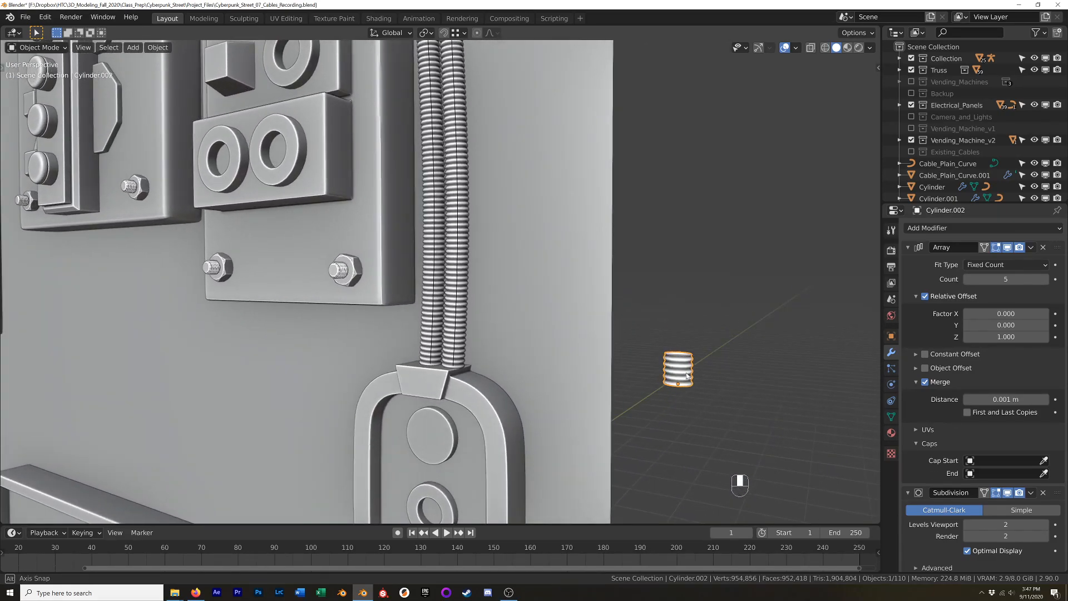
left_click(1032, 248)
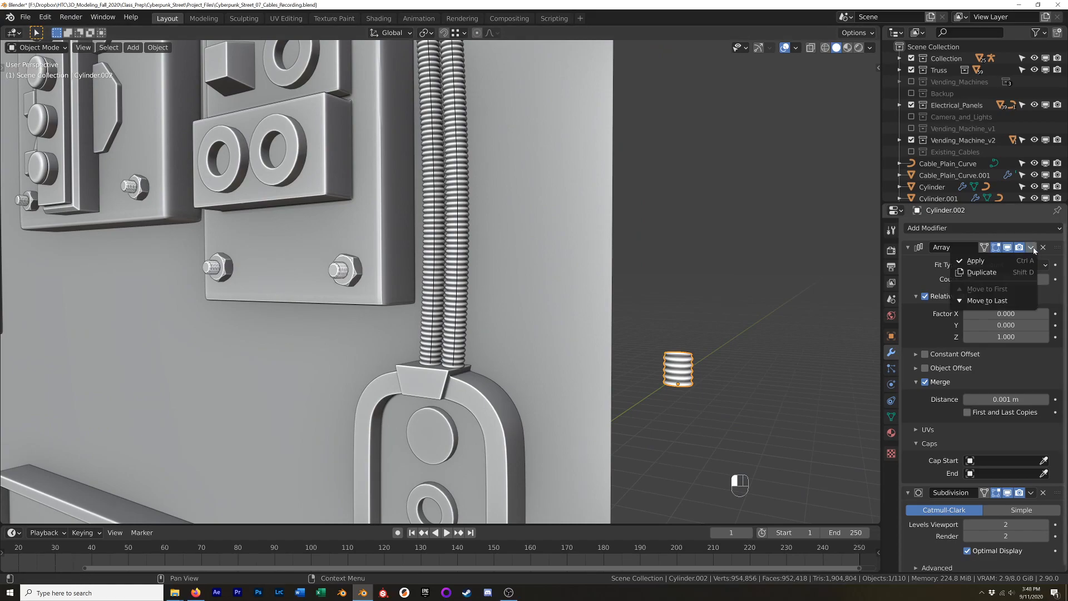
left_click(997, 266)
key("KP_1")
key("Tab")
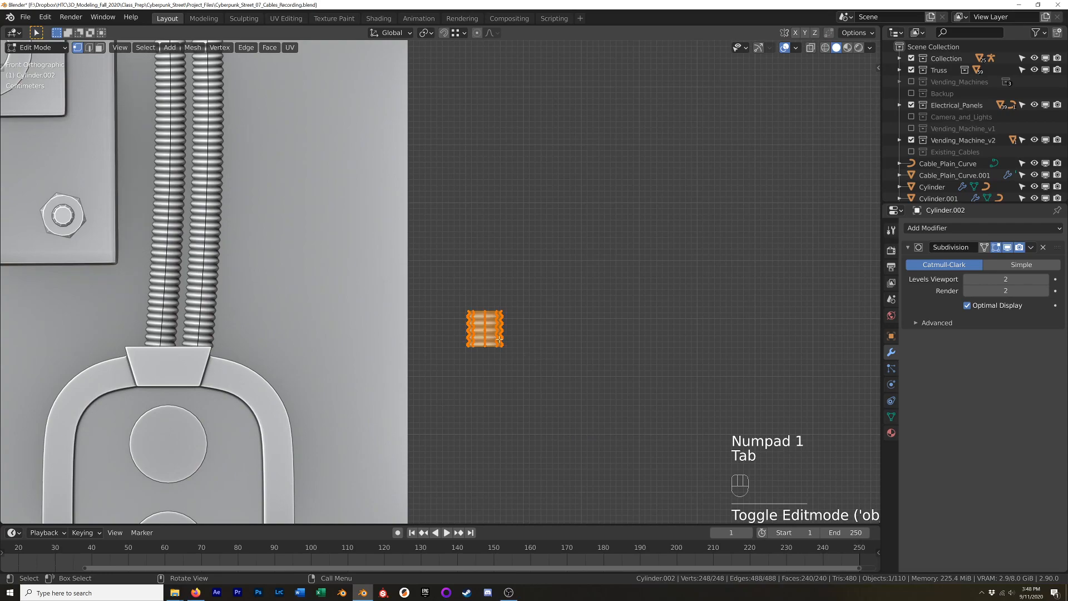
scroll(494, 337, "up", 9)
middle_click_drag(495, 336, 592, 341, "shift")
scroll(593, 341, "up", 2)
scroll(592, 341, "up", 1)
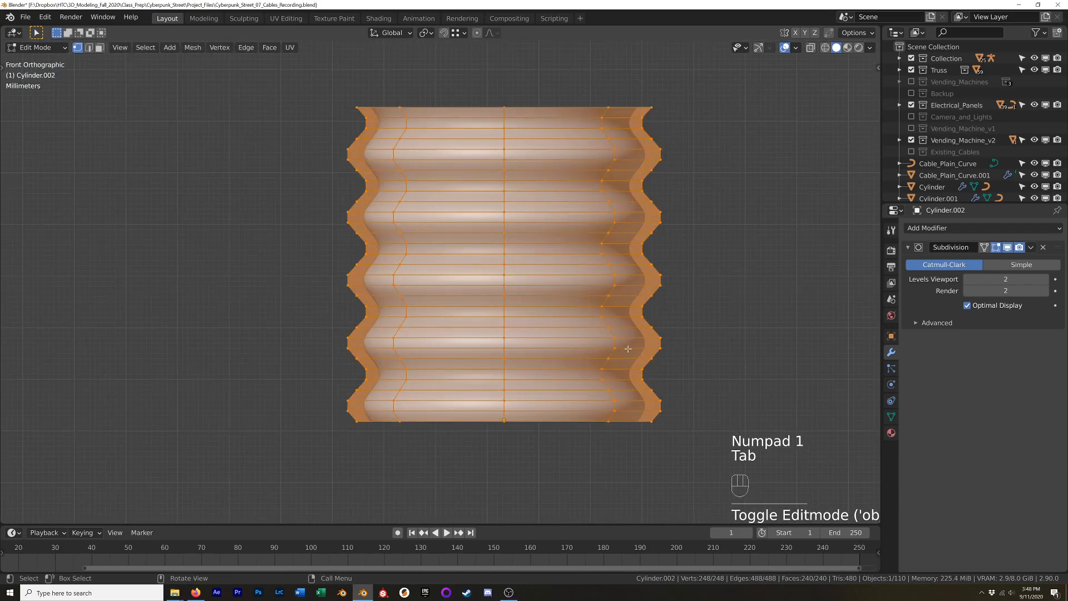
key("z")
left_click(332, 143)
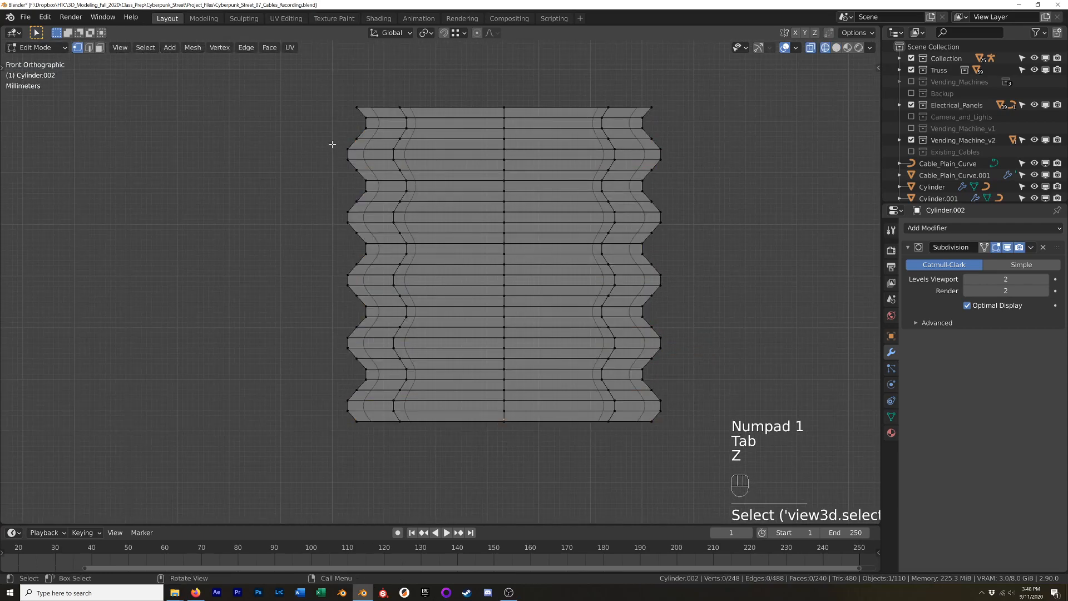
left_click_drag(323, 144, 702, 415)
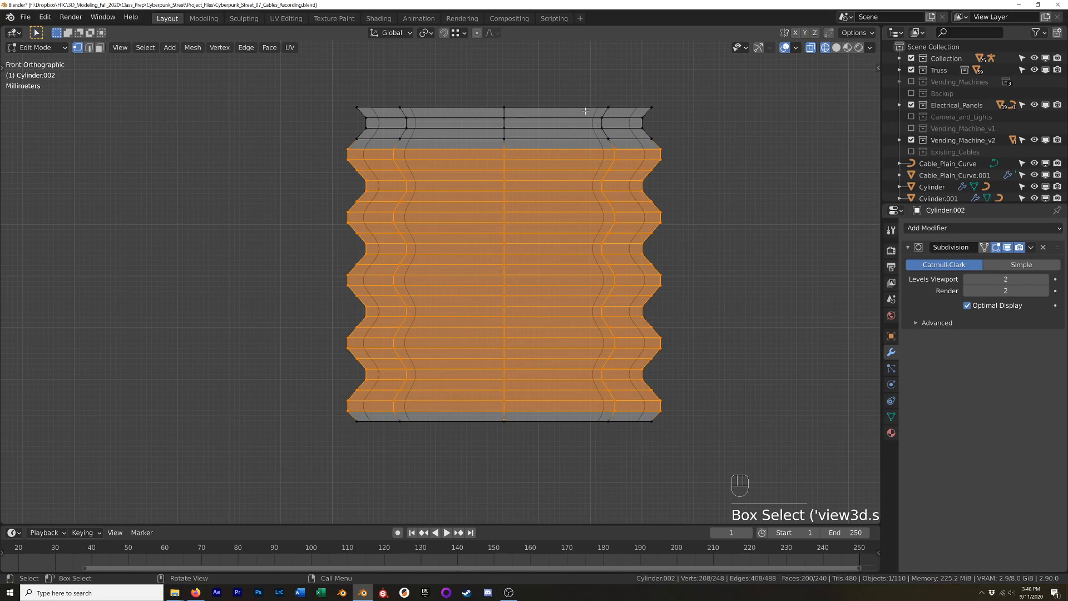
left_click(585, 111)
key("2")
left_click(583, 111, "alt")
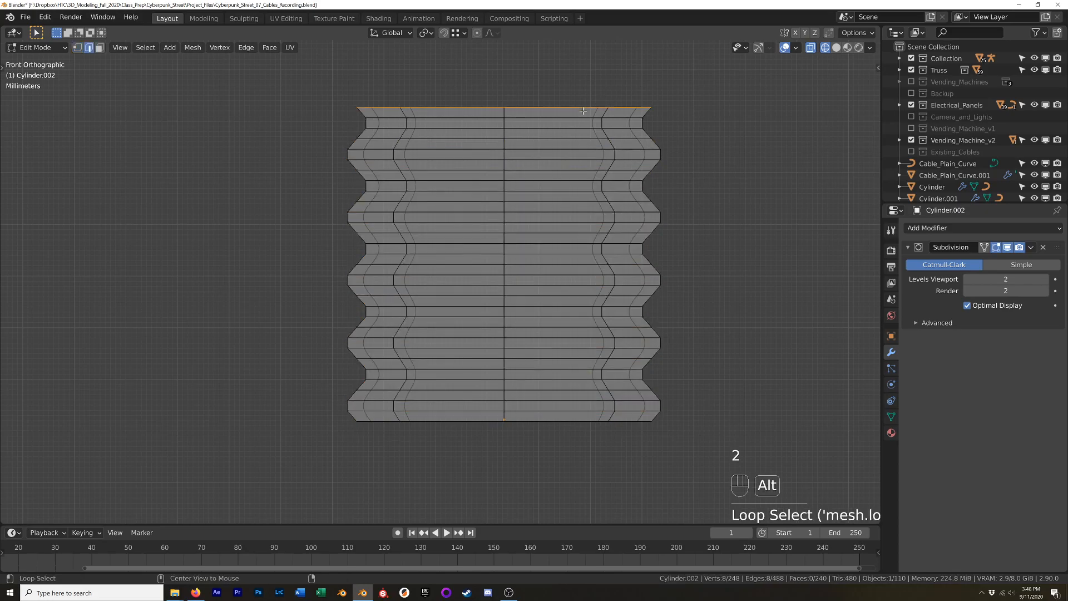
left_click(563, 141, "alt+shift")
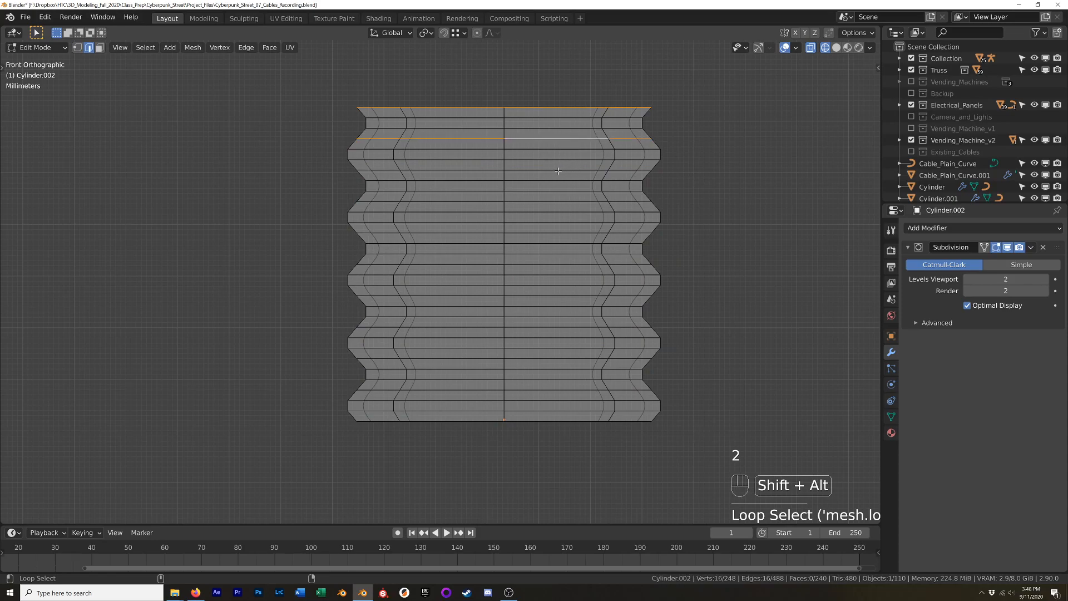
left_click(588, 170, "alt+shift")
left_click(549, 202, "alt+shift")
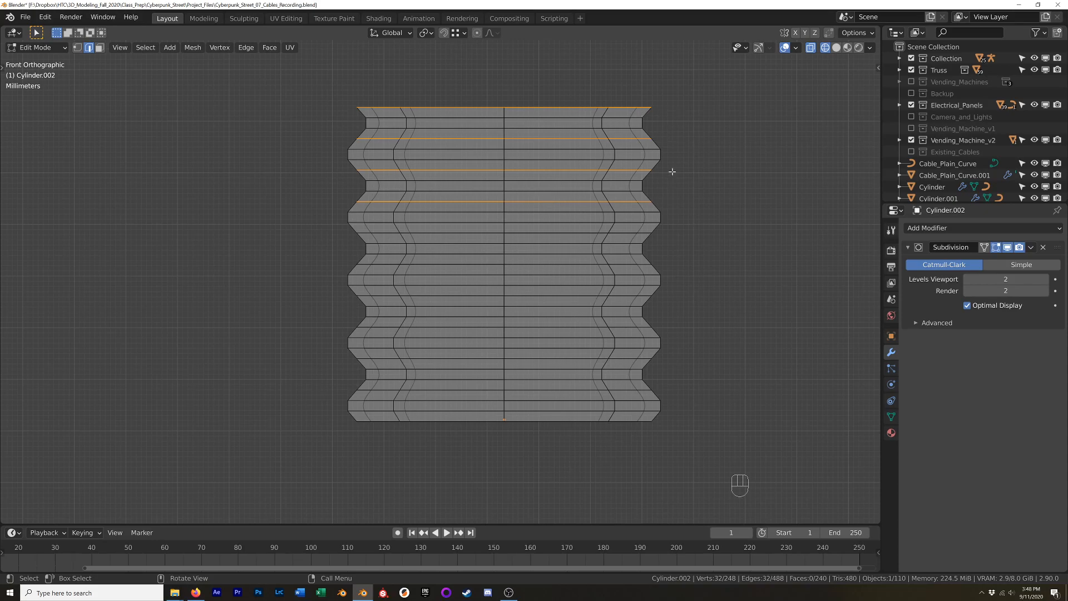
- Delete the vertices of all corrugation rings below the top collar, keeping only the collar and the bottommost edge loop
left_click(691, 144)
key("1")
left_click_drag(714, 142, 295, 412)
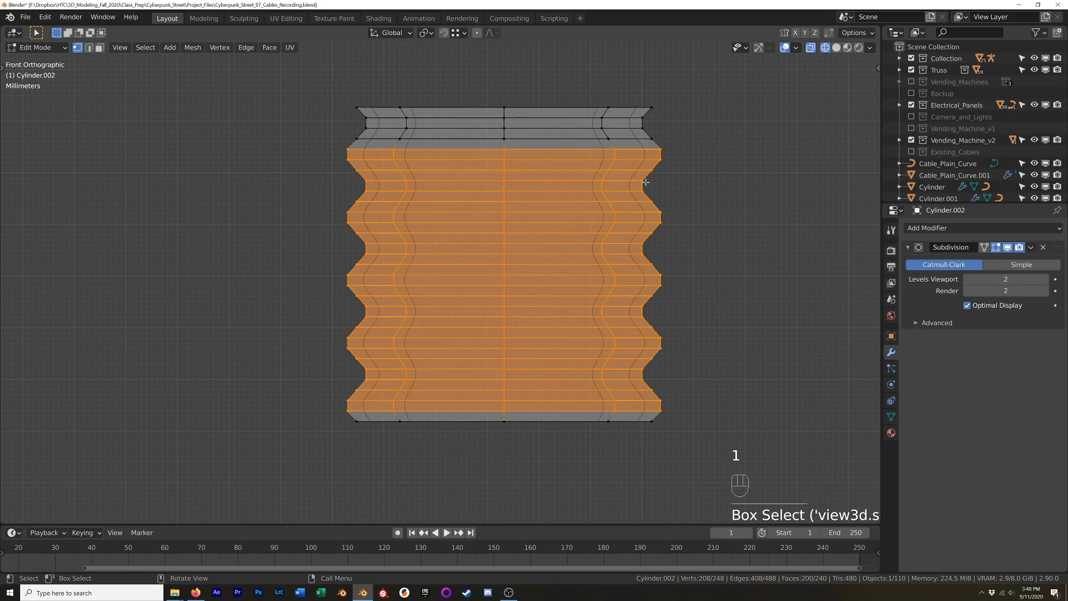
key("x")
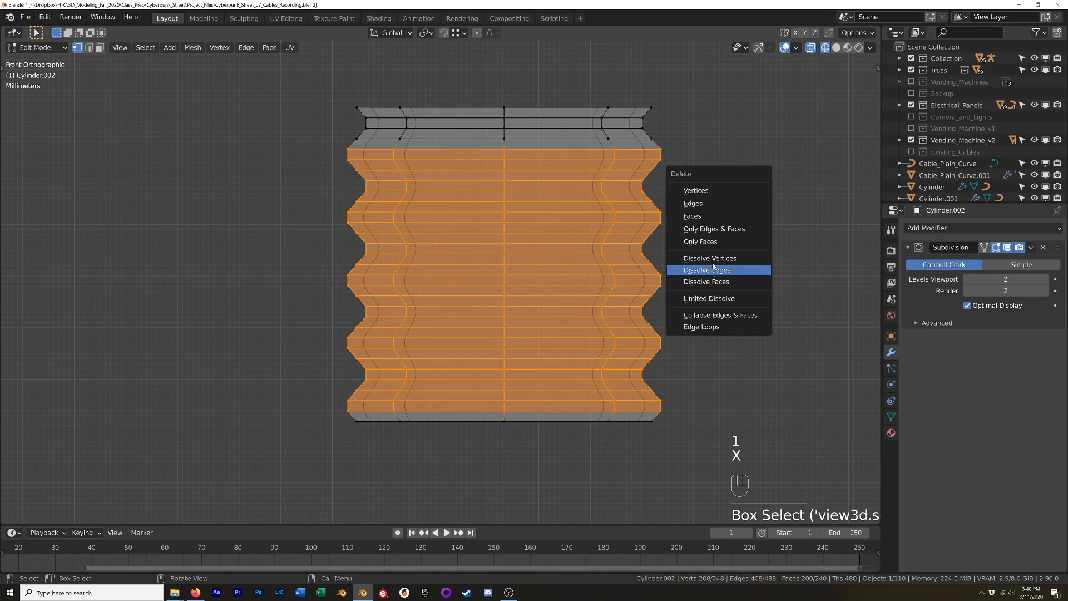
left_click(700, 191)
- Bridge the collar's lower edge loop to the bottommost edge loop and return to solid shading
key("2")
left_click(579, 138, "alt")
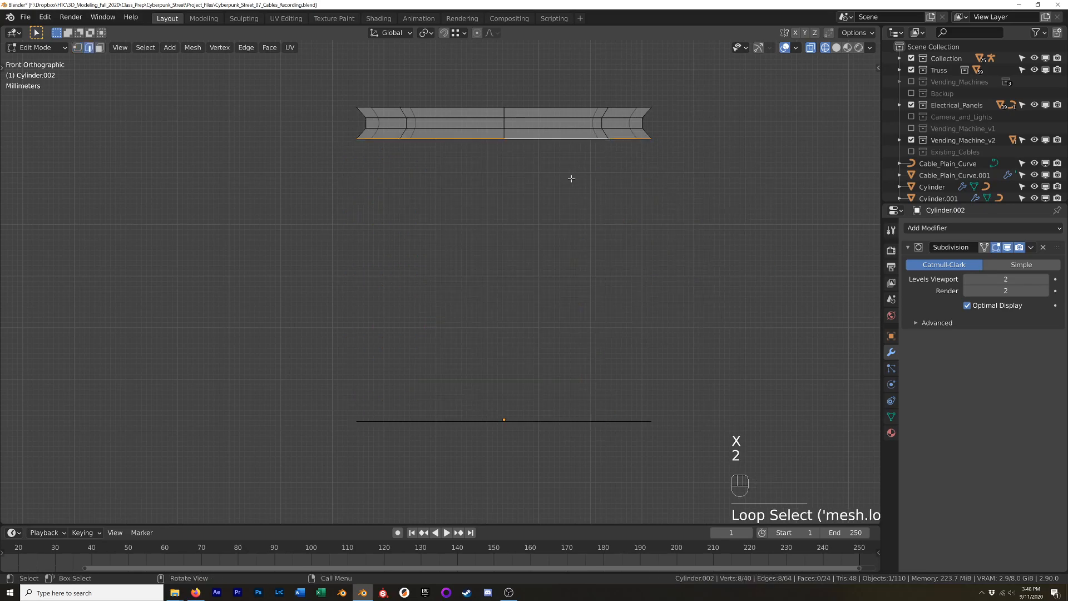
left_click(554, 422, "alt+shift")
middle_click_drag(553, 422, 558, 310)
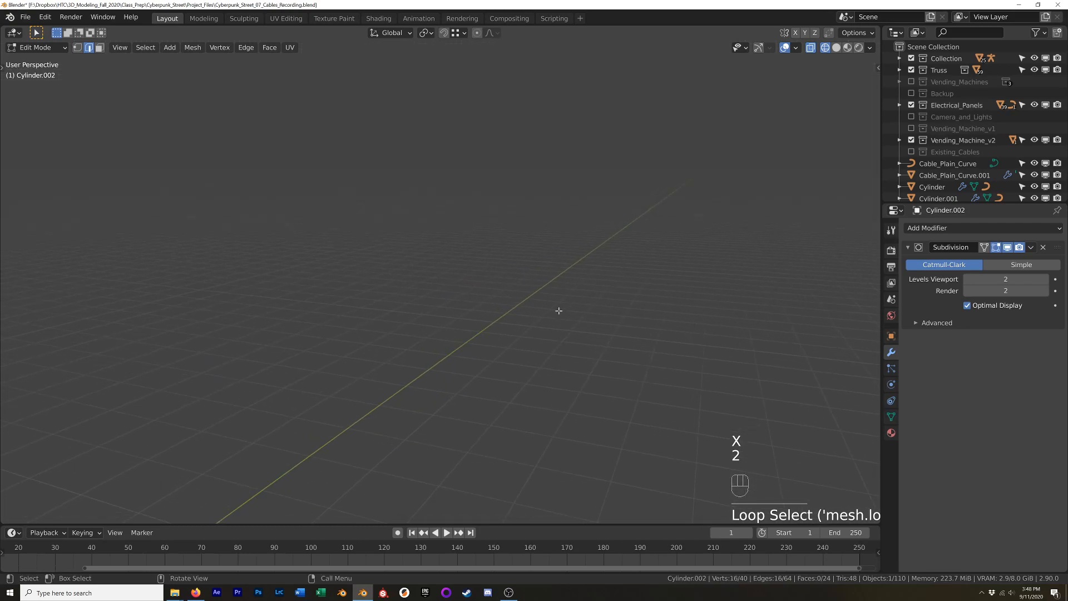
key("KP_Decimal")
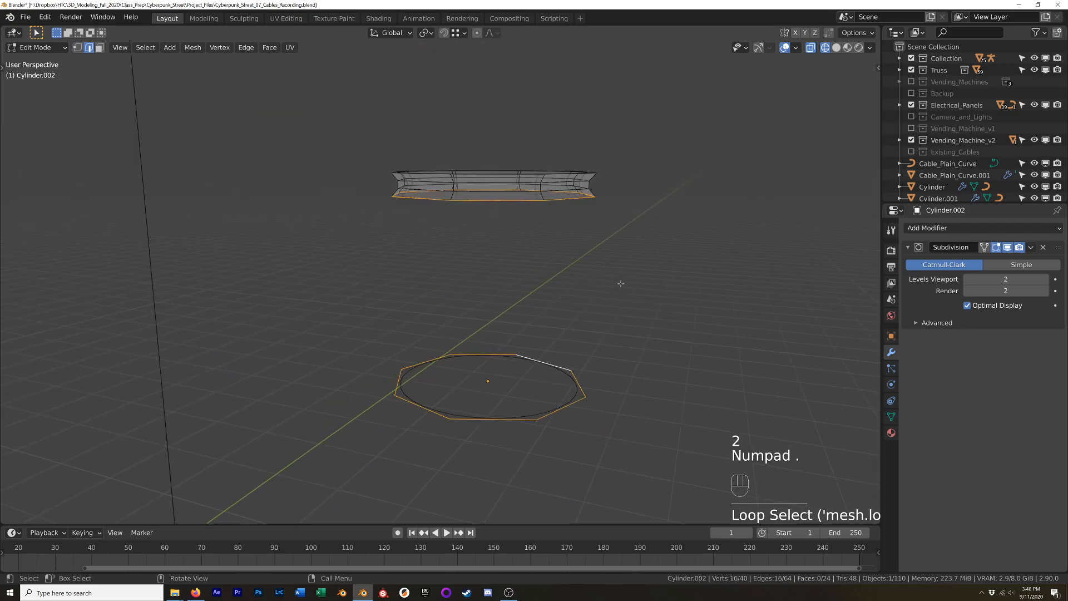
right_click(616, 277)
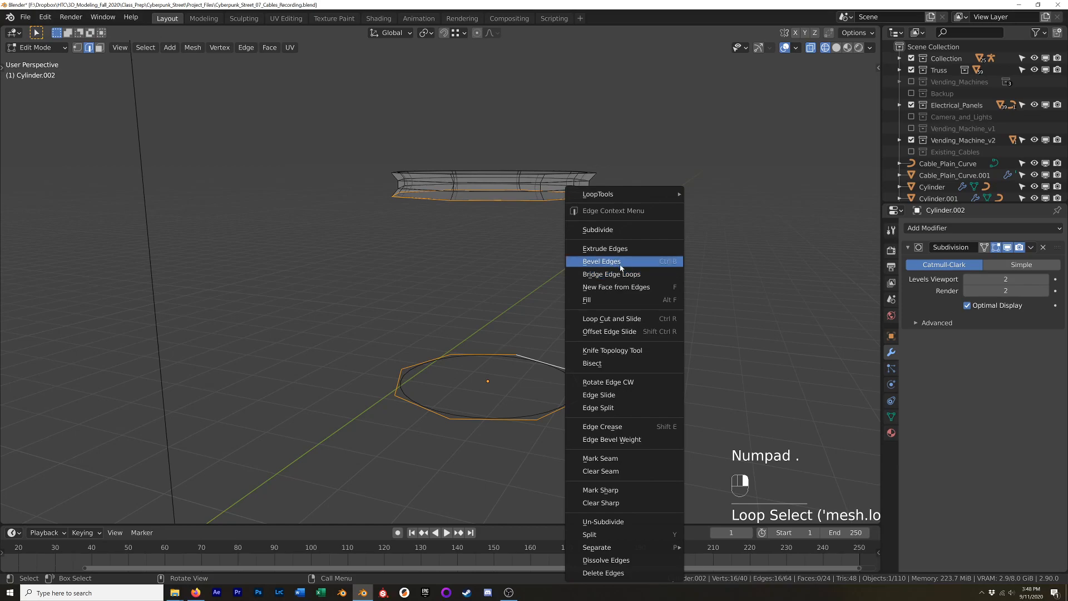
left_click(623, 277)
key("z")
middle_click_drag(538, 308, 632, 305)
left_click(689, 310)
- Extrude the bridged side faces in place and fatten them outward by about 0.004 to form a thicker sleeve
key("3")
key("e")
right_click(638, 306)
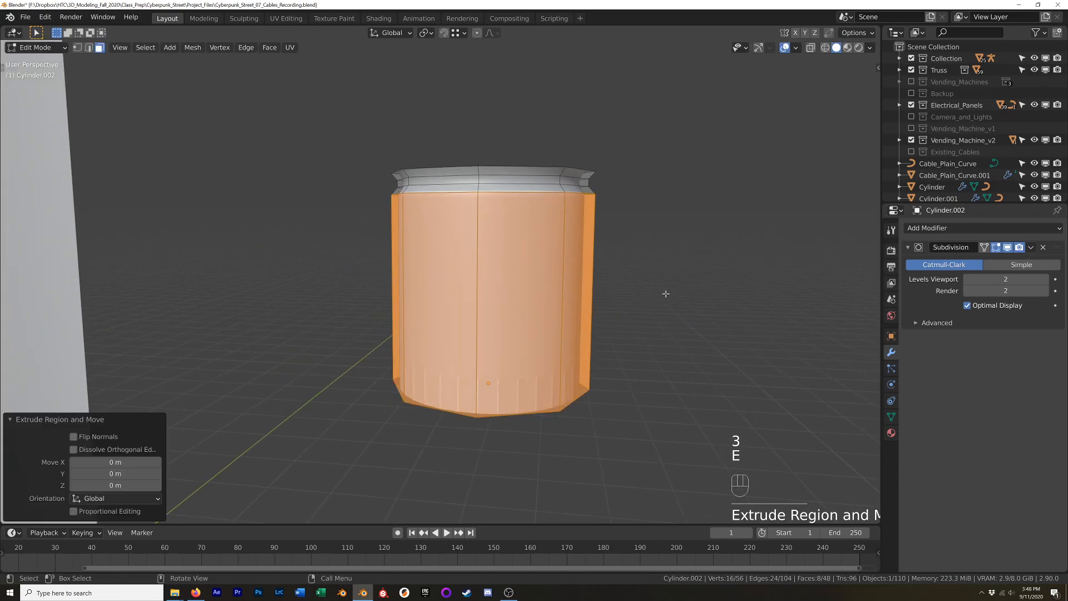
key("alt+s")
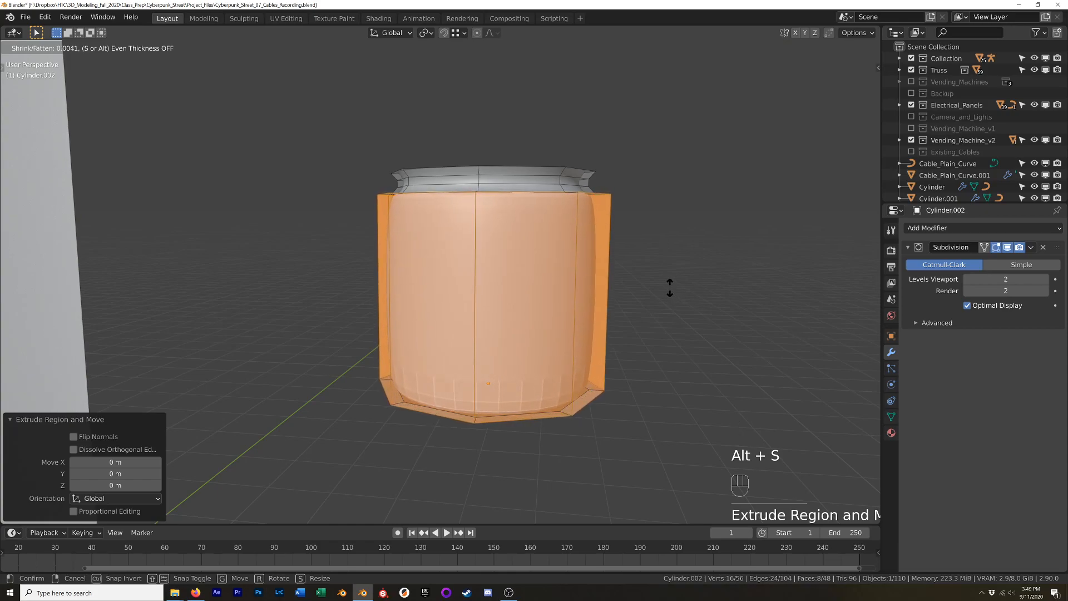
left_click(670, 286)
- Add two horizontal loop cuts around the sleeve and scale them about 2.92 along Z toward its upper and lower rims
middle_click_drag(666, 281, 609, 281)
key("ctrl+r")
left_click(566, 303)
middle_click_drag(565, 303, 582, 269)
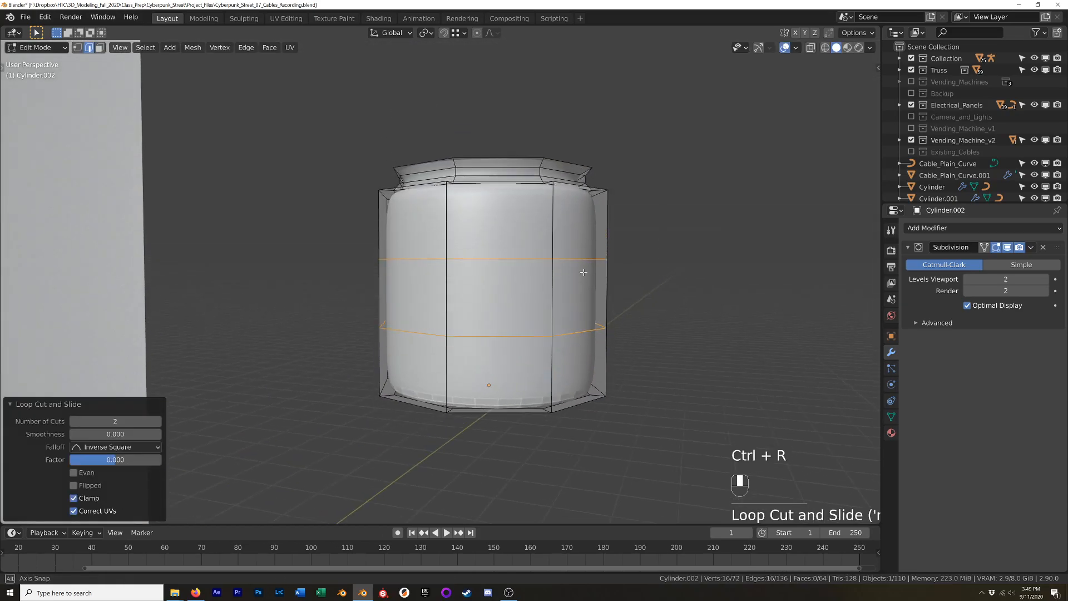
key("s")
key("z")
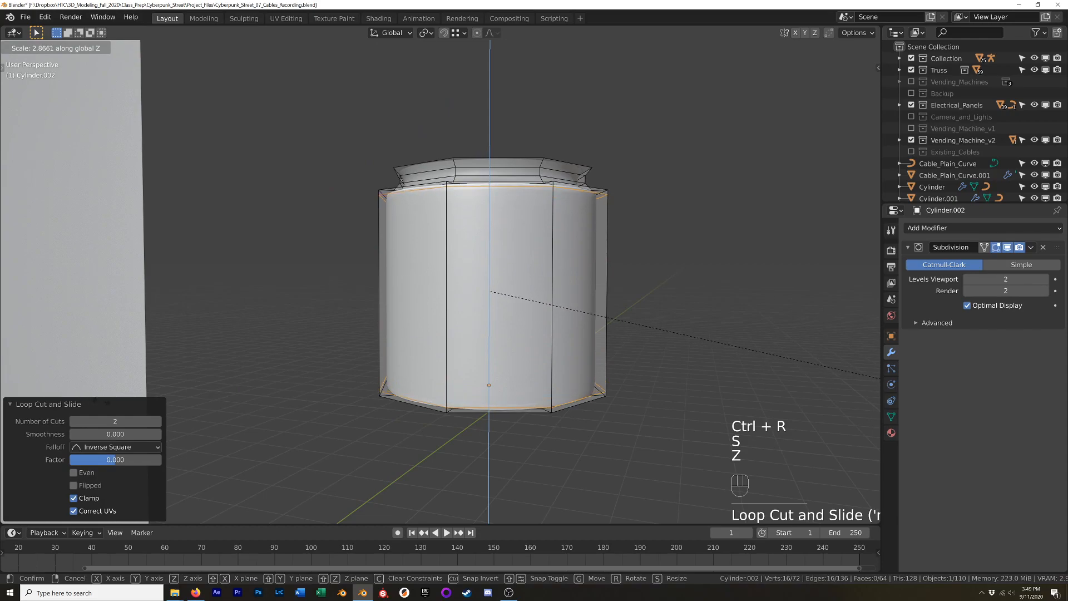
left_click(224, 401)
- Add a single horizontal loop cut around the sleeve and slide it toward the upper rim with a factor of about 0.6
middle_click_drag(223, 402, 542, 333)
middle_click_drag(584, 248, 503, 285)
key("alt")
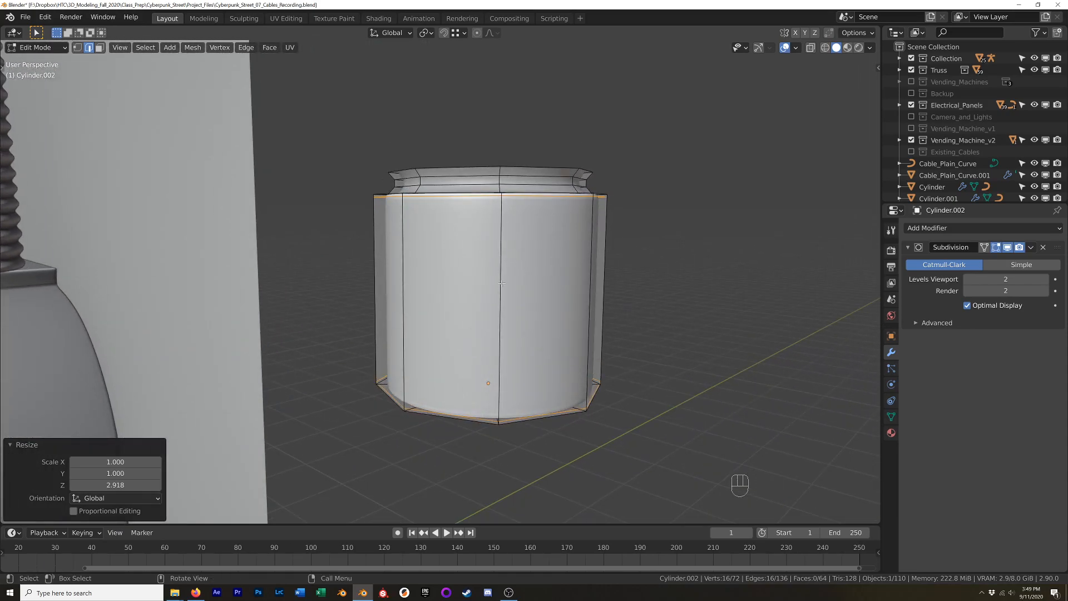
left_click(501, 283)
middle_click_drag(498, 281, 503, 272)
key("ctrl+r")
left_click(498, 258)
left_click(509, 191)
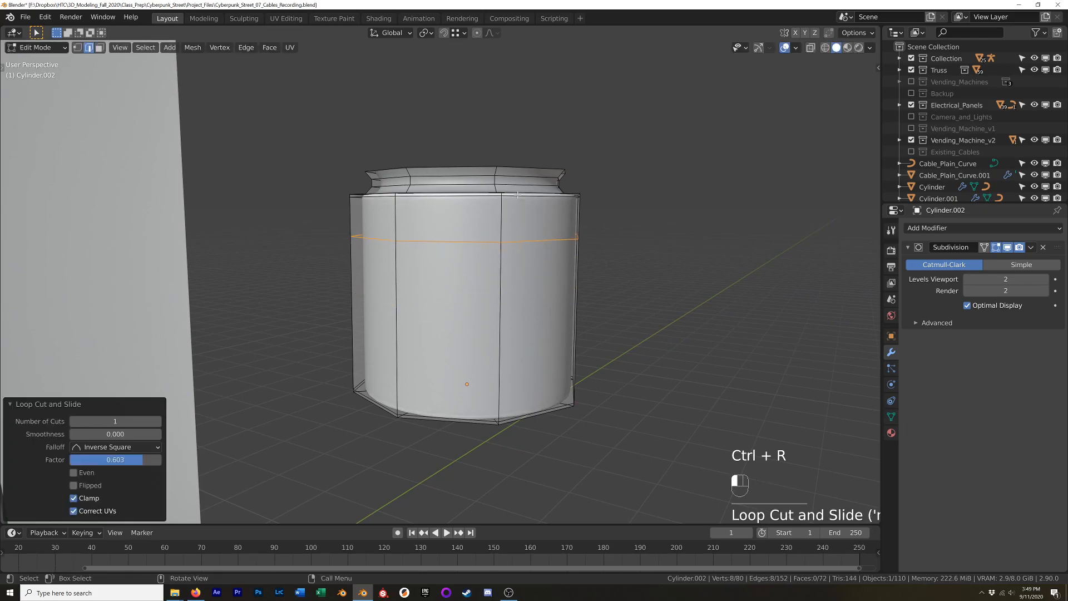
- Bevel the sleeve's new edge loop about 0.0007 m with 2 segments and scale its middle loop to about 0.952 to form a groove
key("ctrl+b")
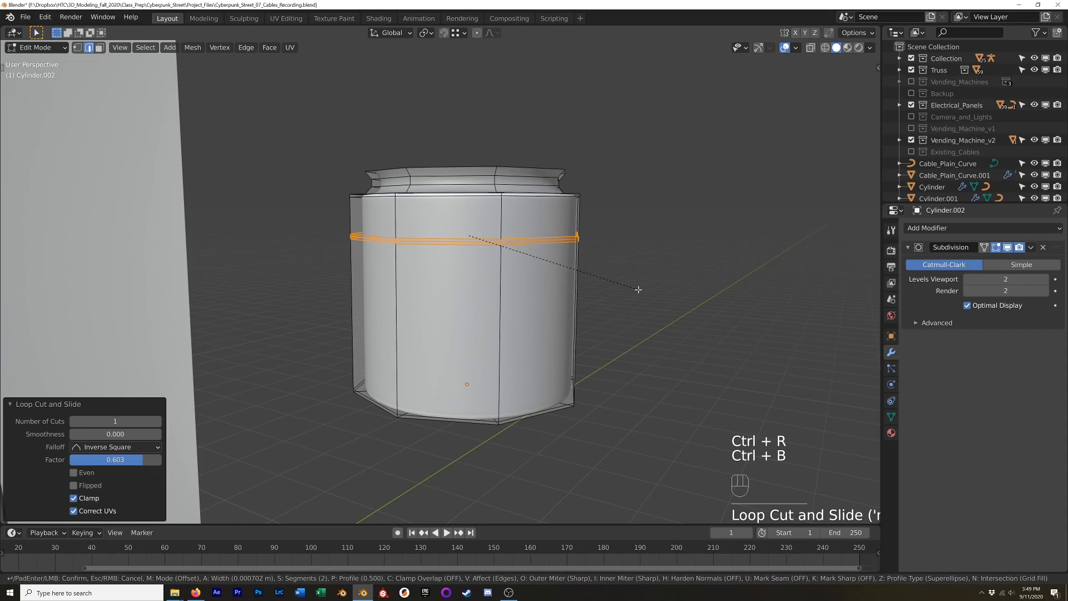
left_click(638, 289)
scroll(637, 289, "up", 6)
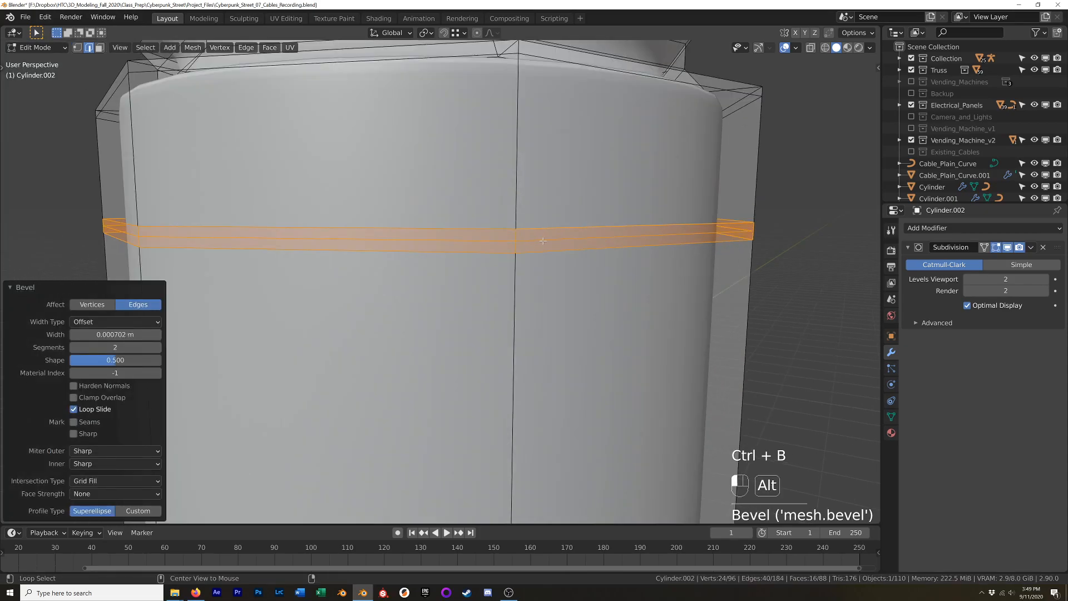
left_click(534, 240, "alt")
key("s")
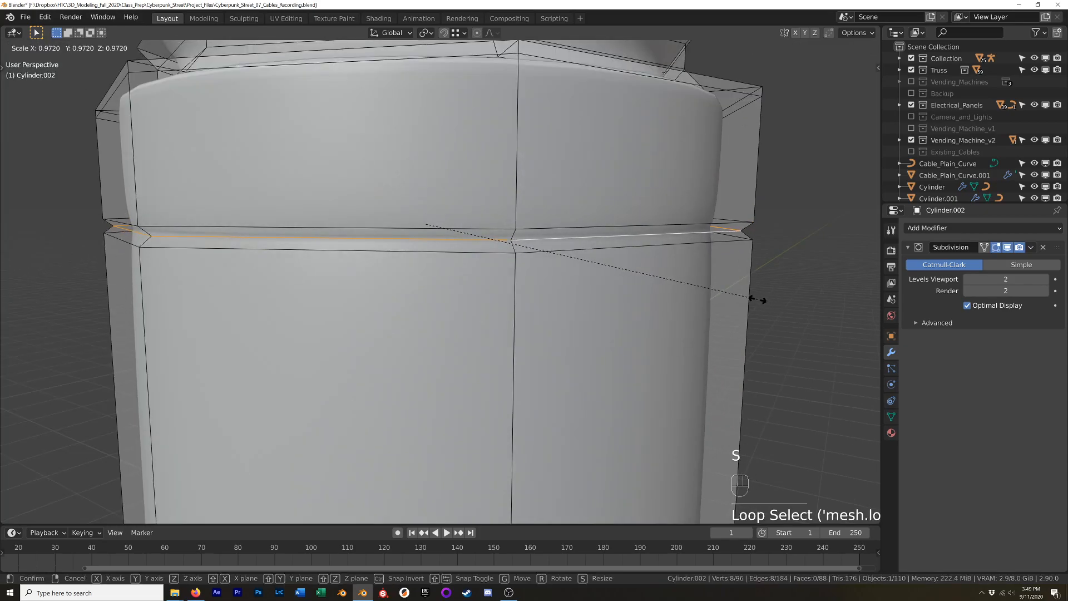
left_click(752, 299)
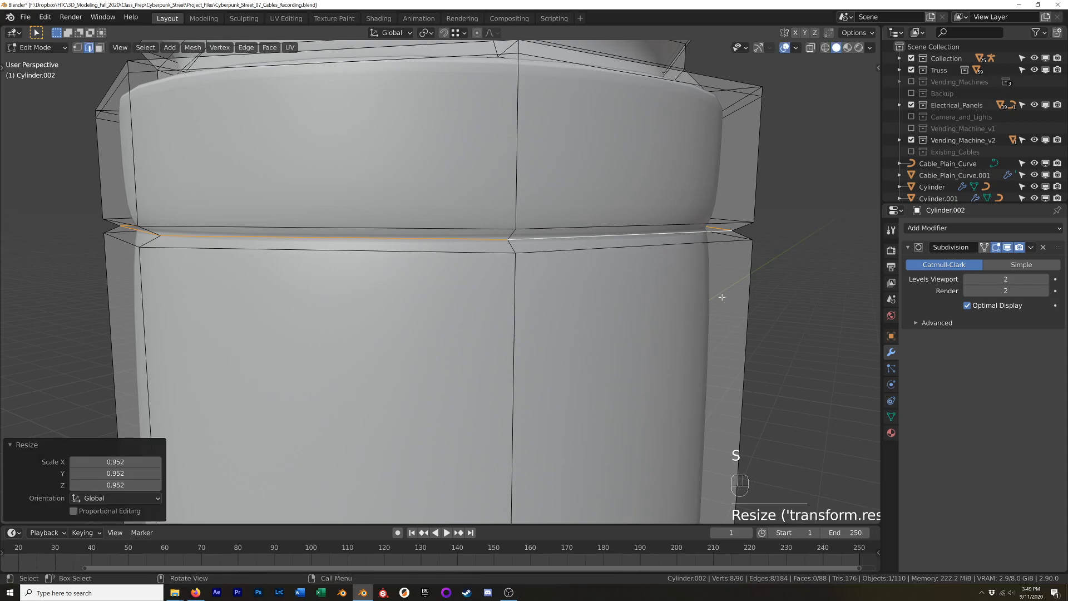
- Add supporting loop cuts on both sides of the groove, slid by about 0.972 below it and -0.79 above it
key("ctrl+r")
left_click(745, 253)
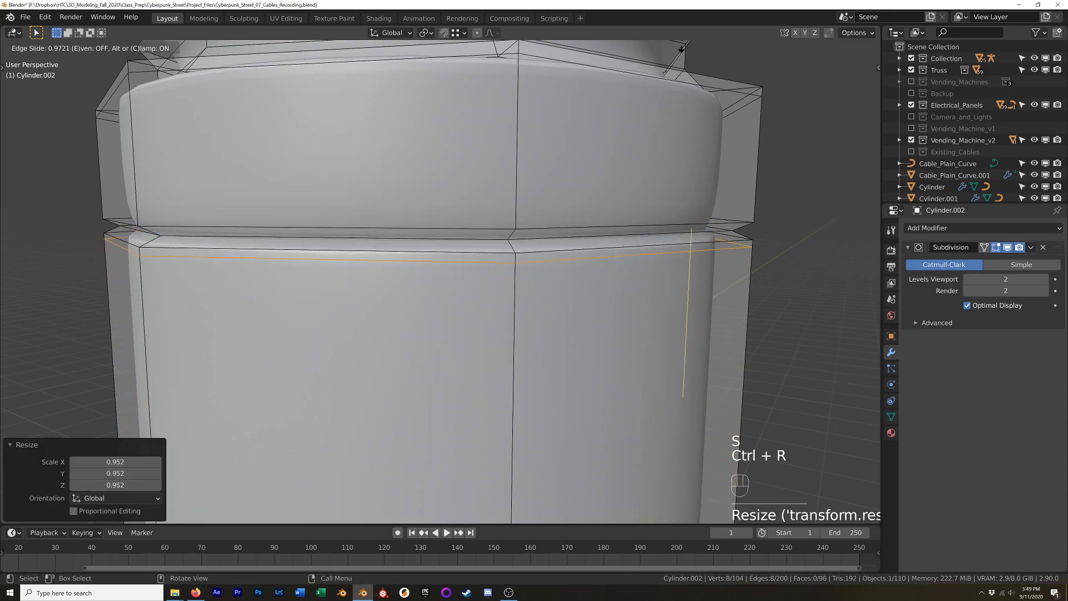
left_click(741, 133)
key("ctrl+r")
left_click(745, 184)
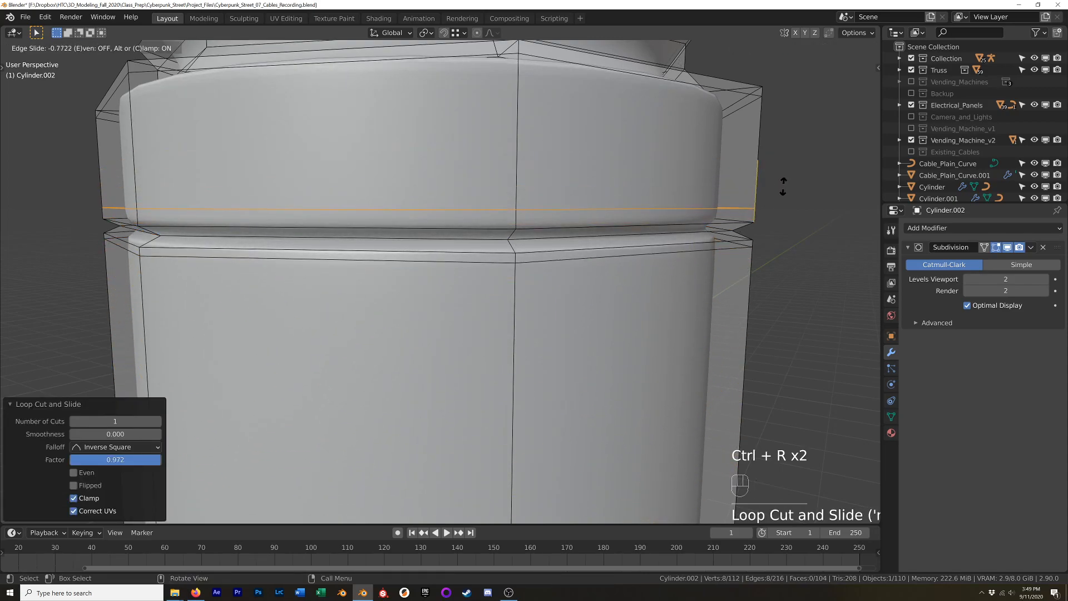
left_click(712, 173)
scroll(711, 173, "down", 5)
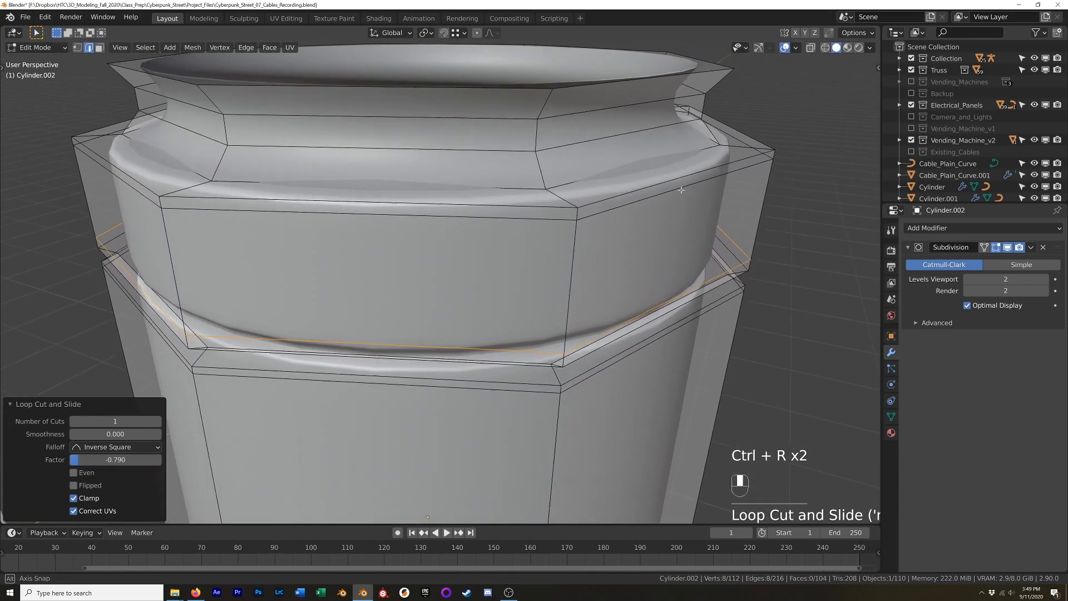
- Leave mesh editing and rename the connector object as Cable_Corrugated_Start
key("Tab")
scroll(660, 222, "down", 5)
middle_click_drag(653, 246, 589, 272)
key("KP_1")
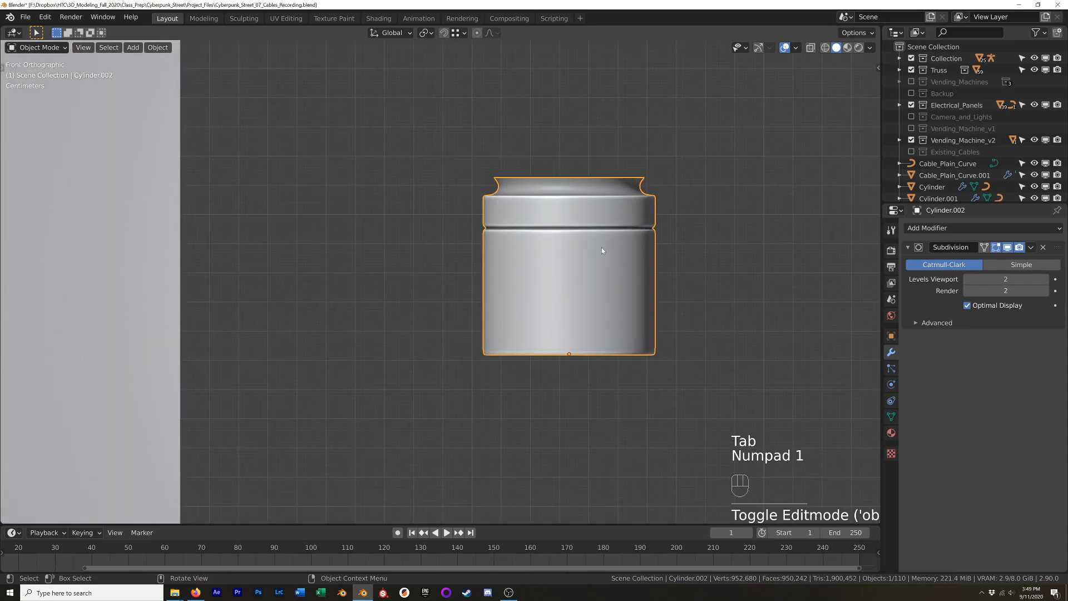
scroll(589, 275, "down", 4)
key("F2")
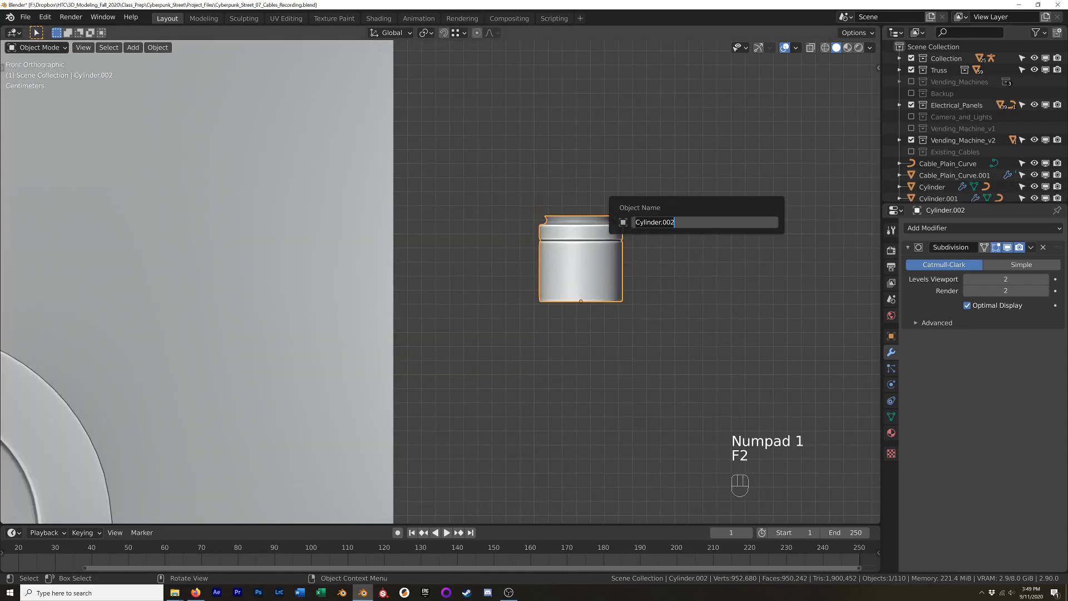
type("Cable_Corrugate")
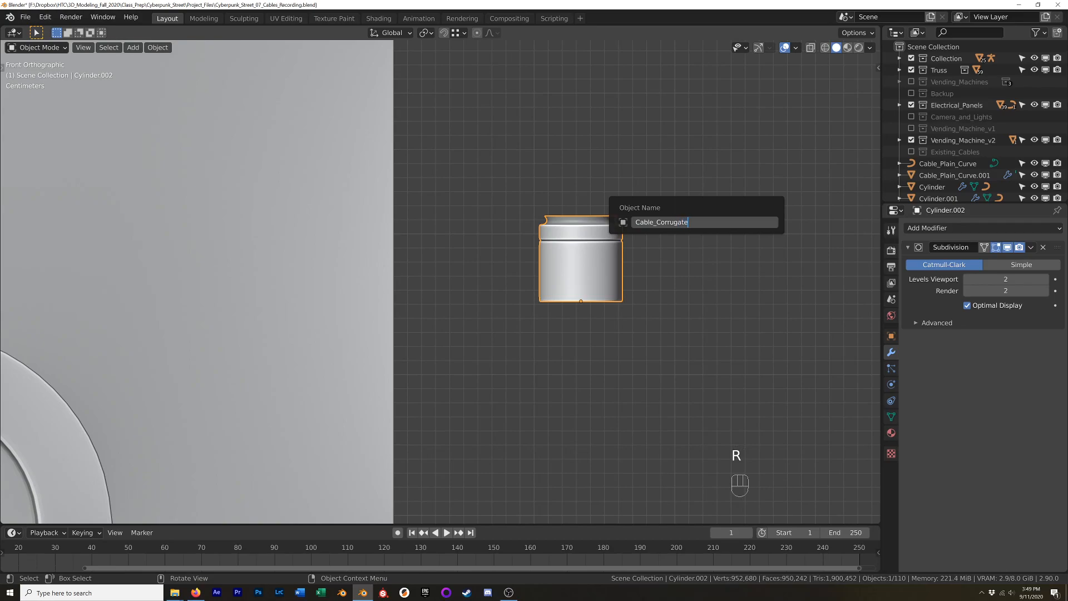
type("d_Start")
key("Return")
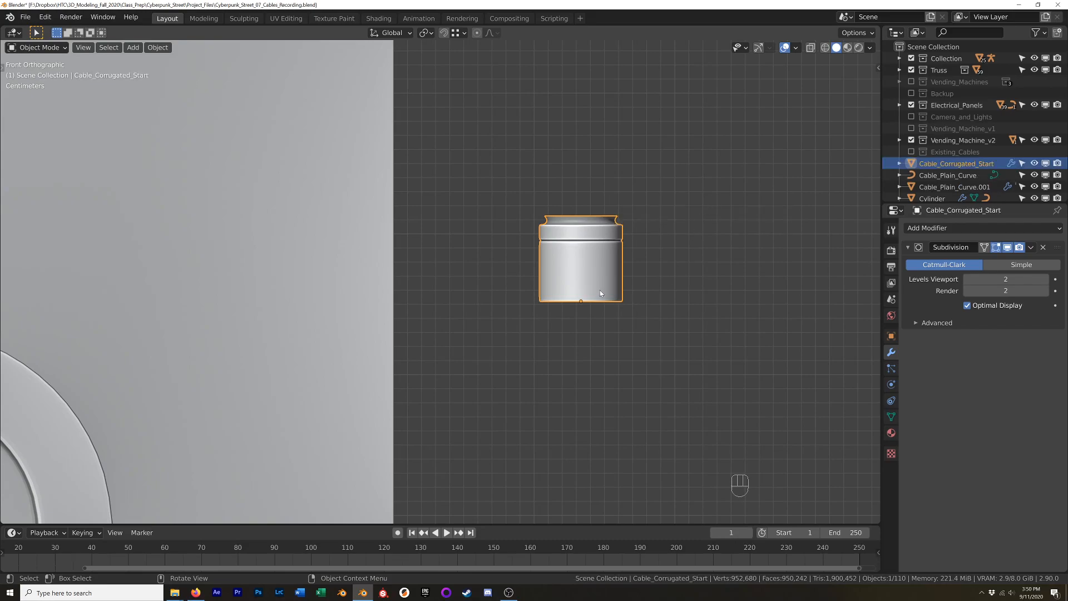
- Duplicate the connector and place the copy about 0.074 m away along X
key("shift+d")
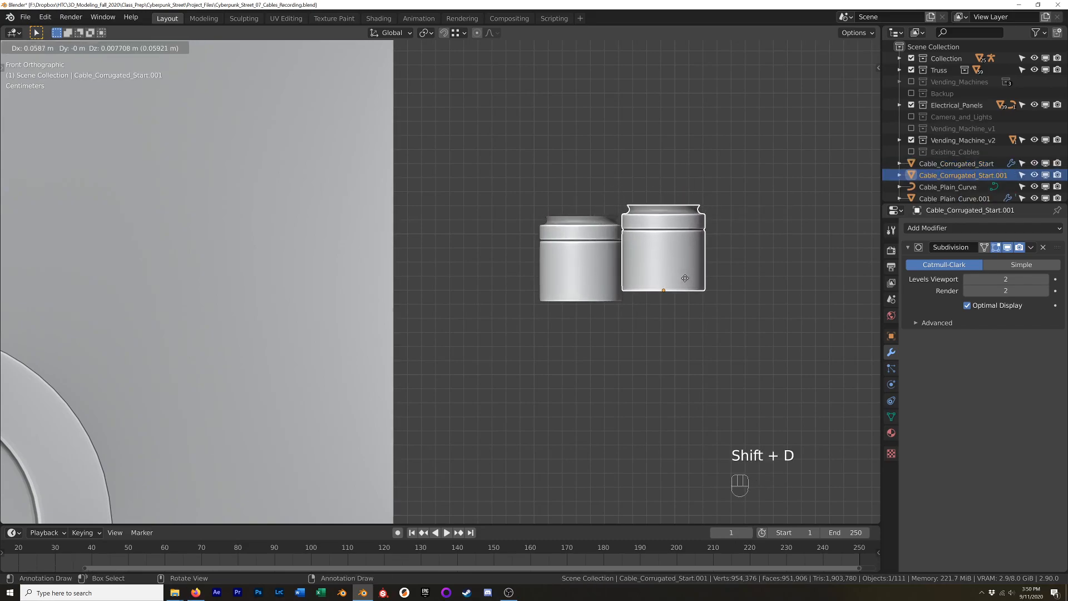
key("x")
left_click(720, 288)
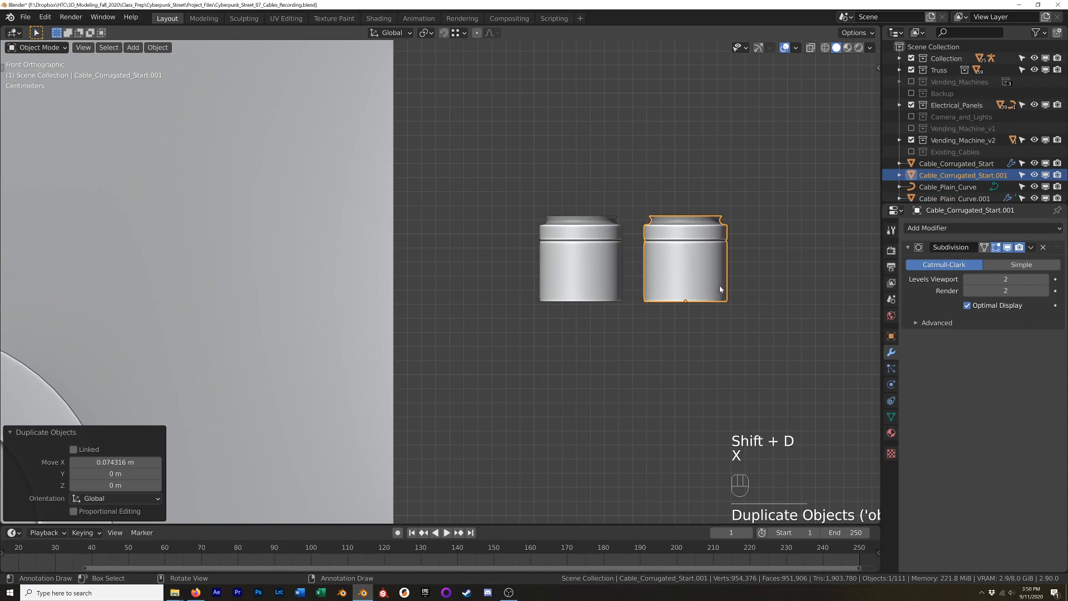
- Rotate the duplicate connector's entire mesh 180° in edit mode from the front view, leaving its origin in place
key("Tab")
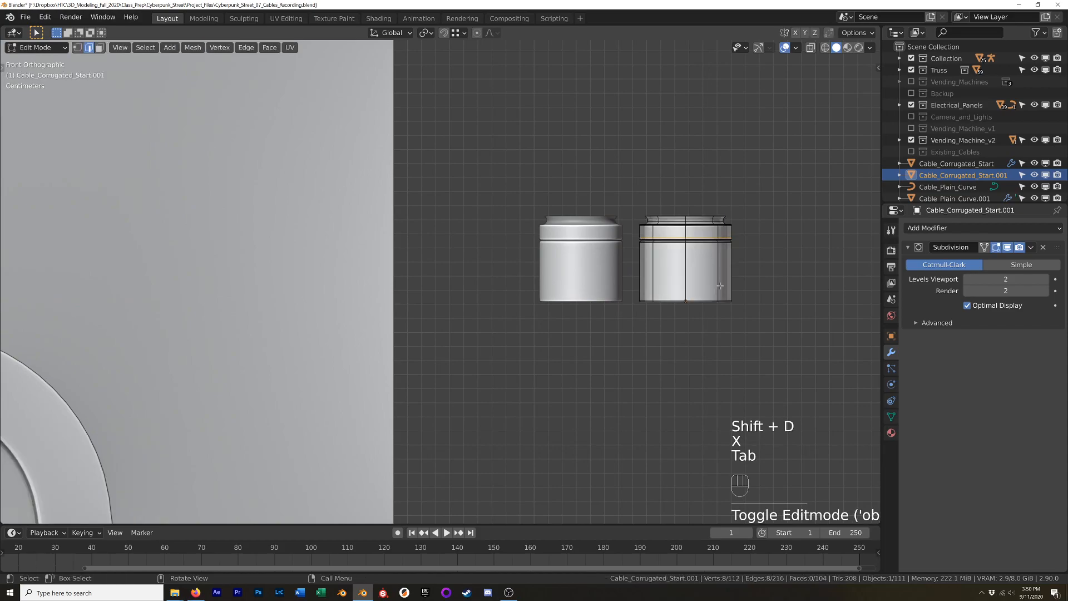
key("a")
key("r")
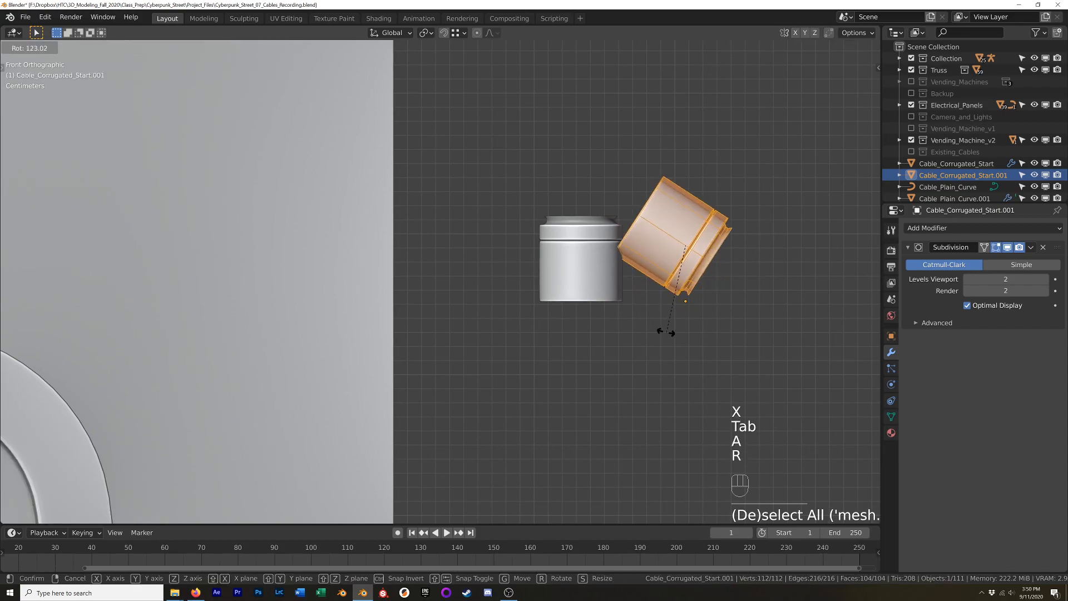
key("KP_1")
key("KP_8")
key("KP_0")
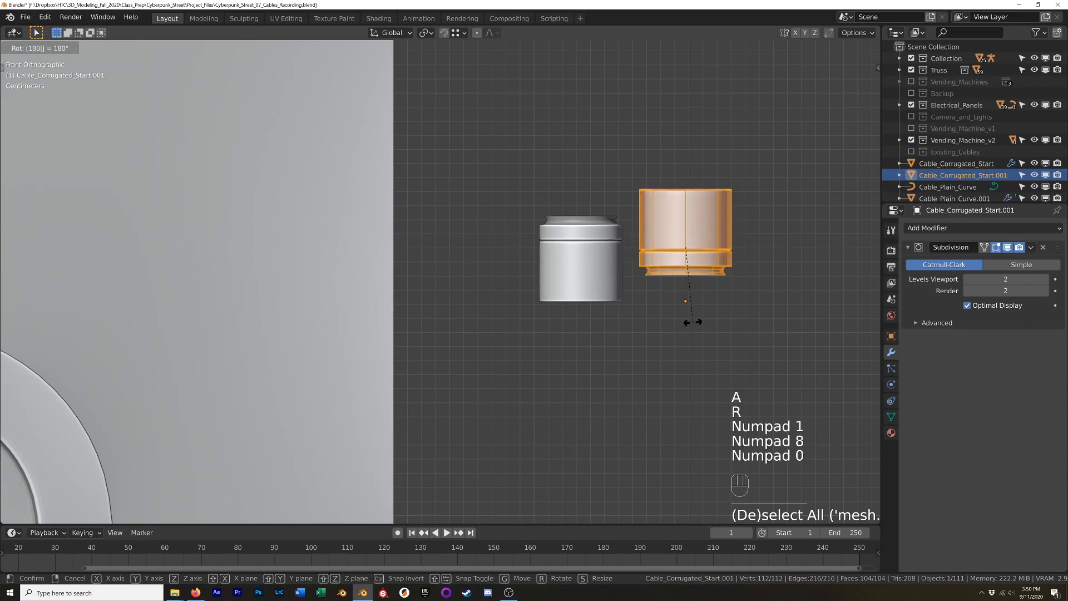
key("KP_Enter")
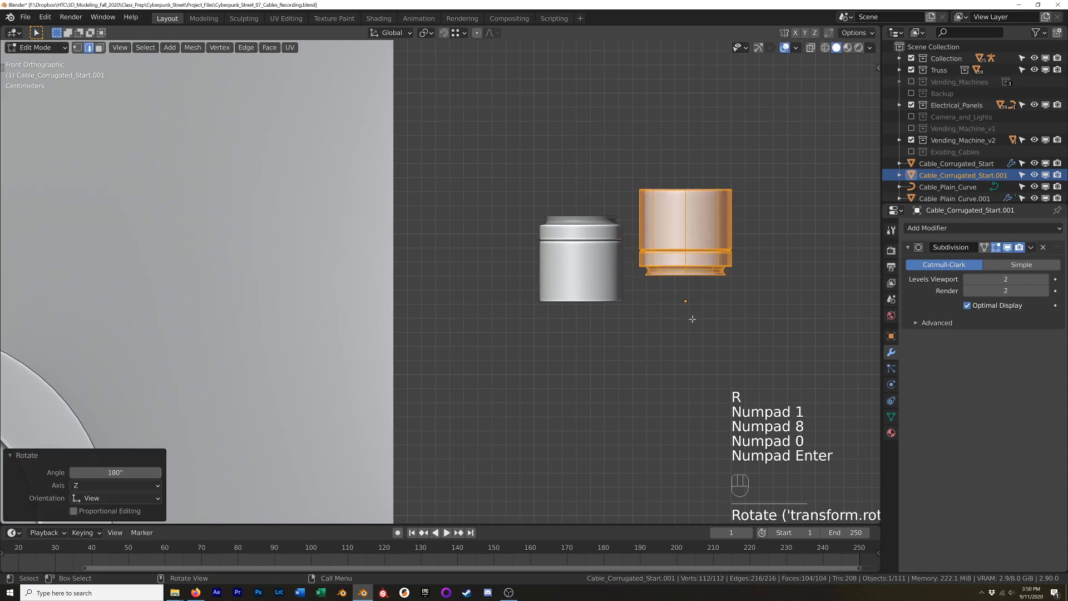
scroll(686, 297, "up", 5)
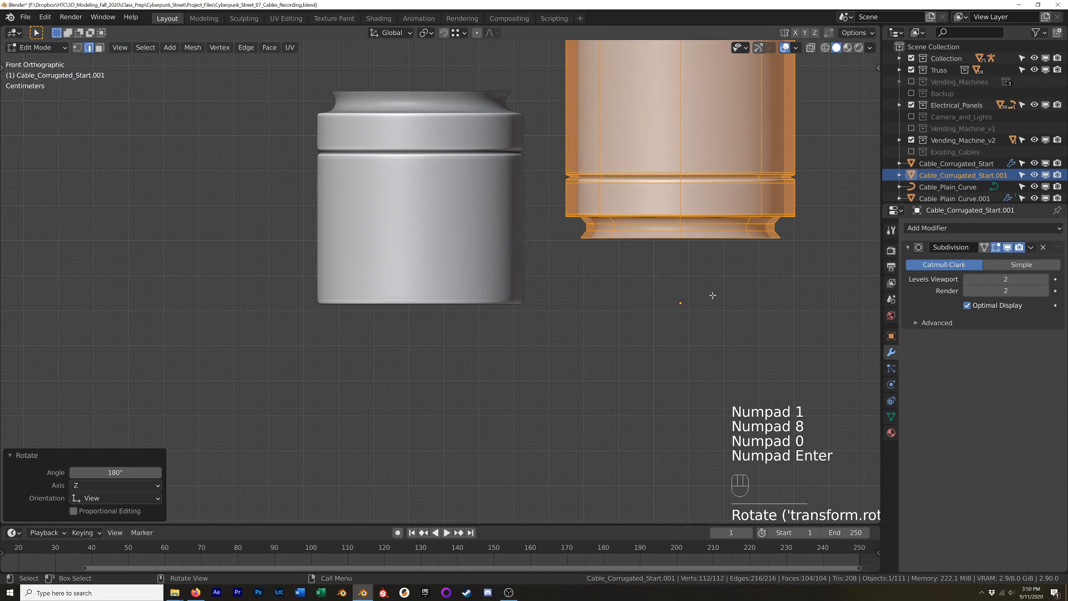
left_click(680, 304)
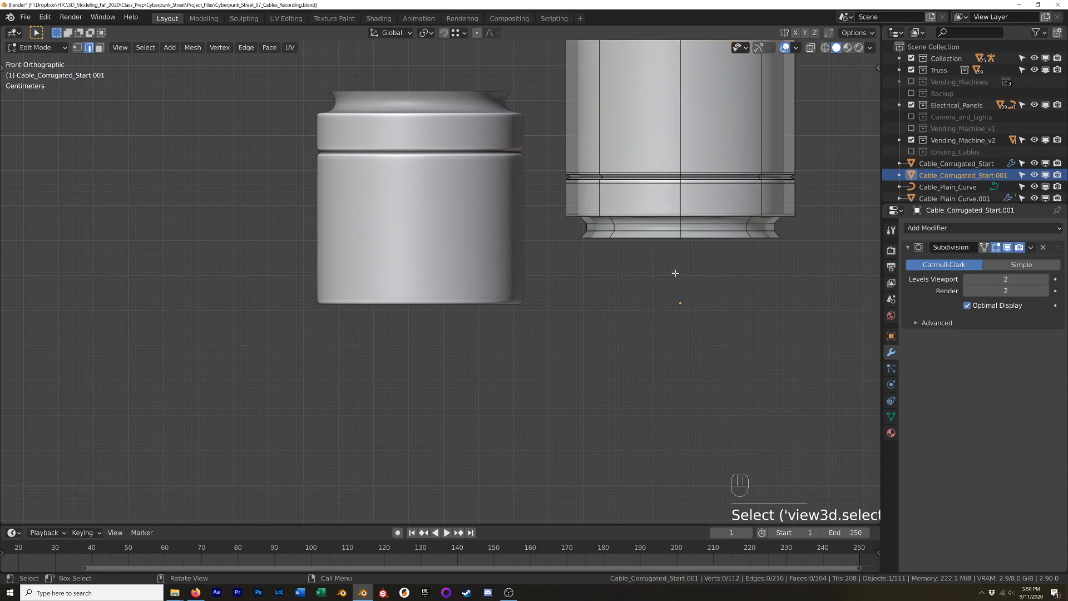
key("Tab")
scroll(689, 273, "down", 3)
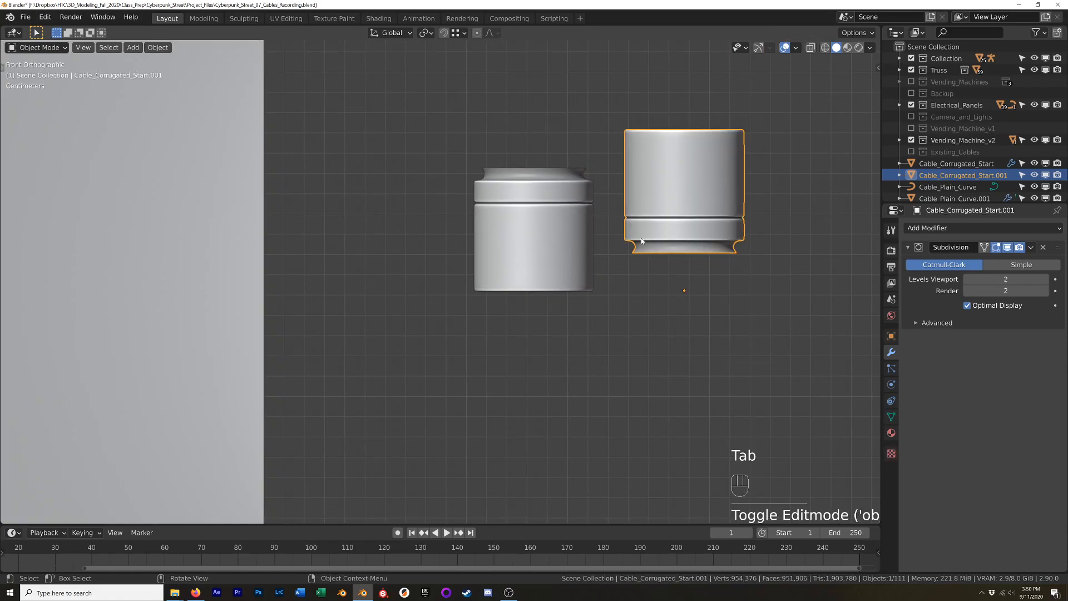
- Set the right corrugated cable's Array caps, using the upright connector as Cap Start and the flipped connector as End
scroll(656, 255, "down", 6)
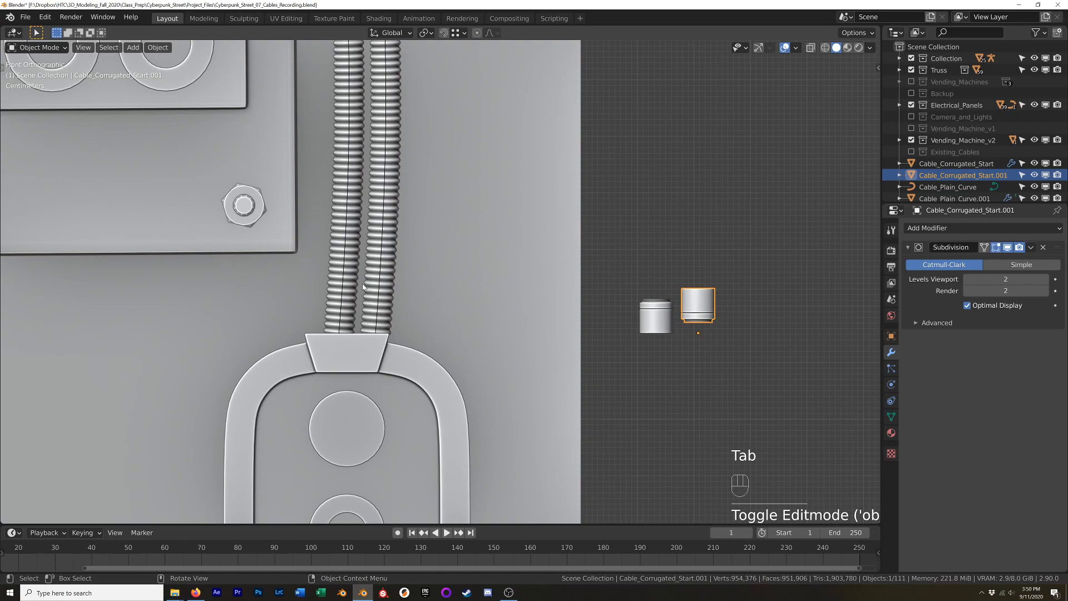
left_click(382, 281)
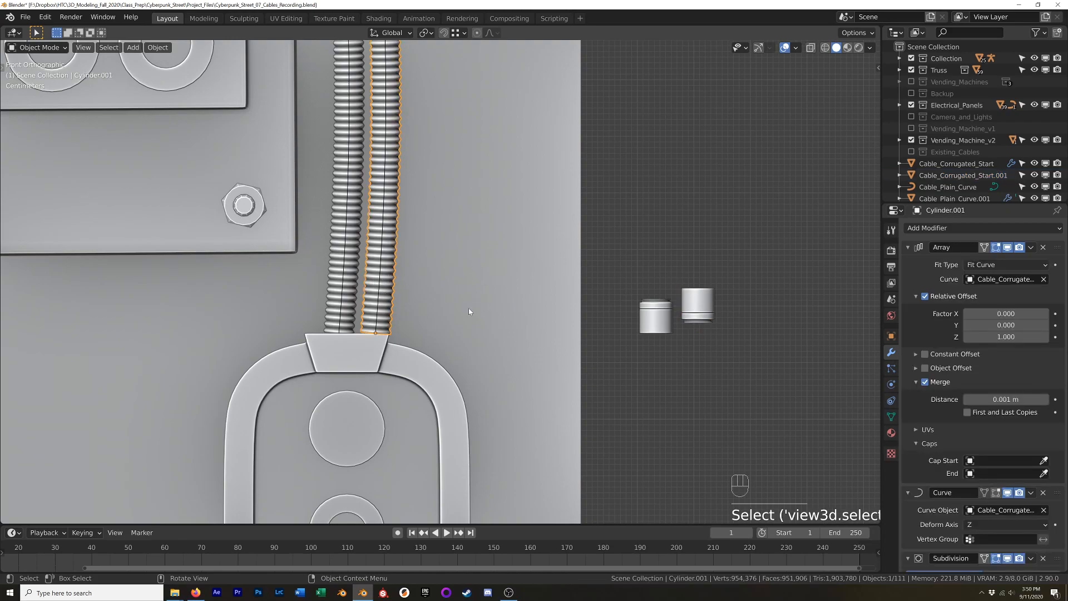
middle_click_drag(403, 252, 435, 299, "shift")
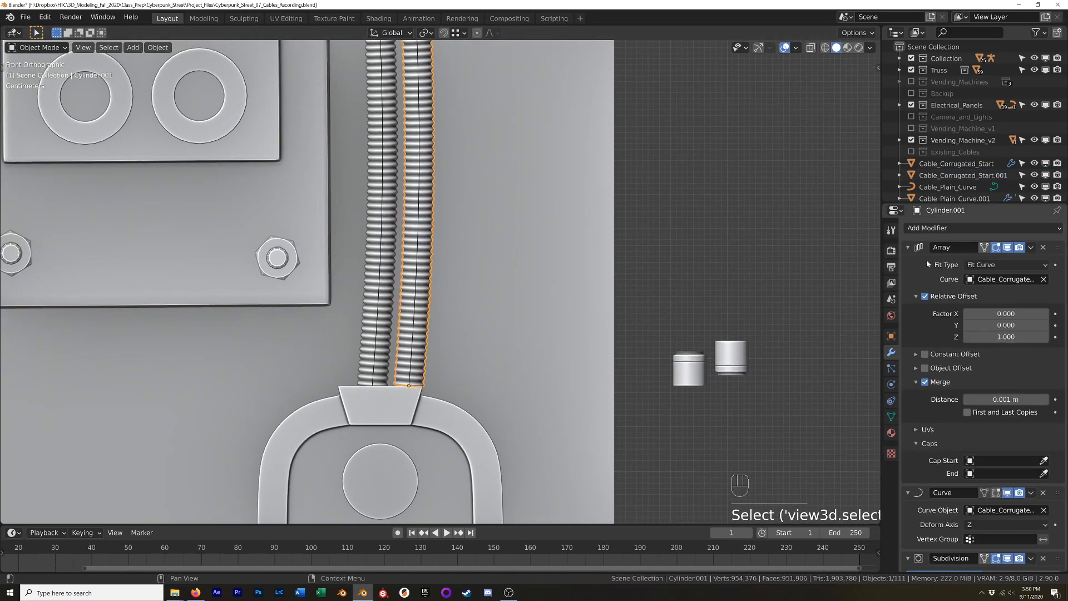
scroll(936, 399, "down", 3)
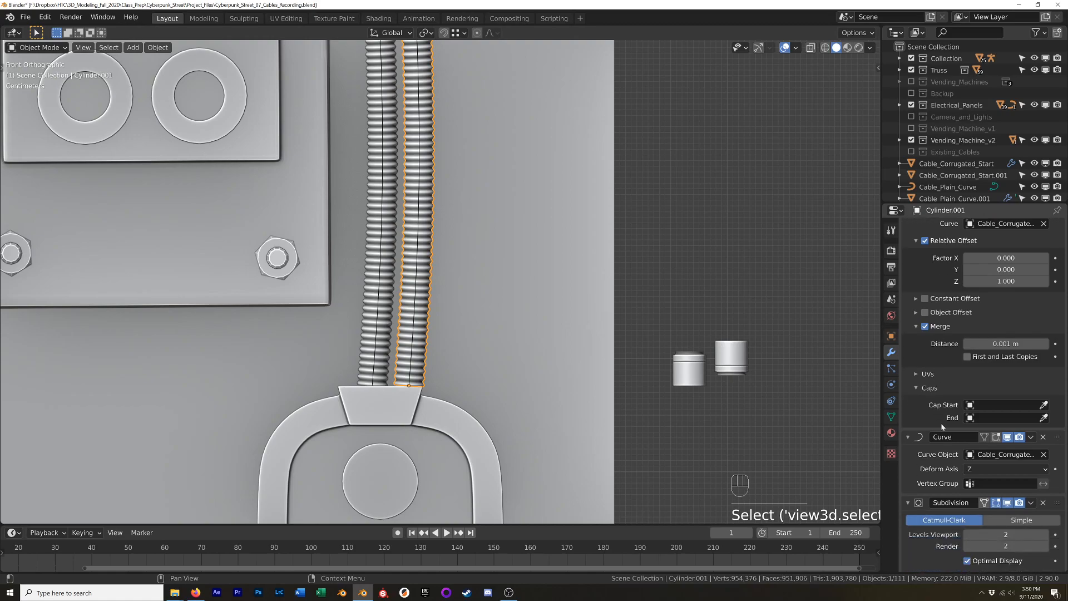
left_click(1043, 405)
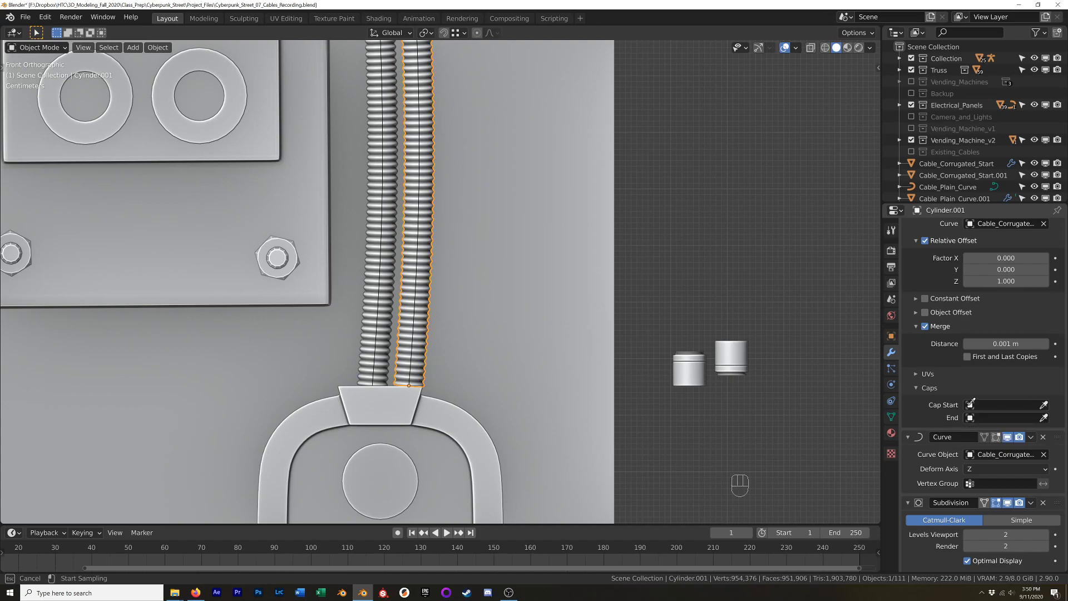
left_click(695, 370)
left_click(1044, 418)
left_click(729, 360)
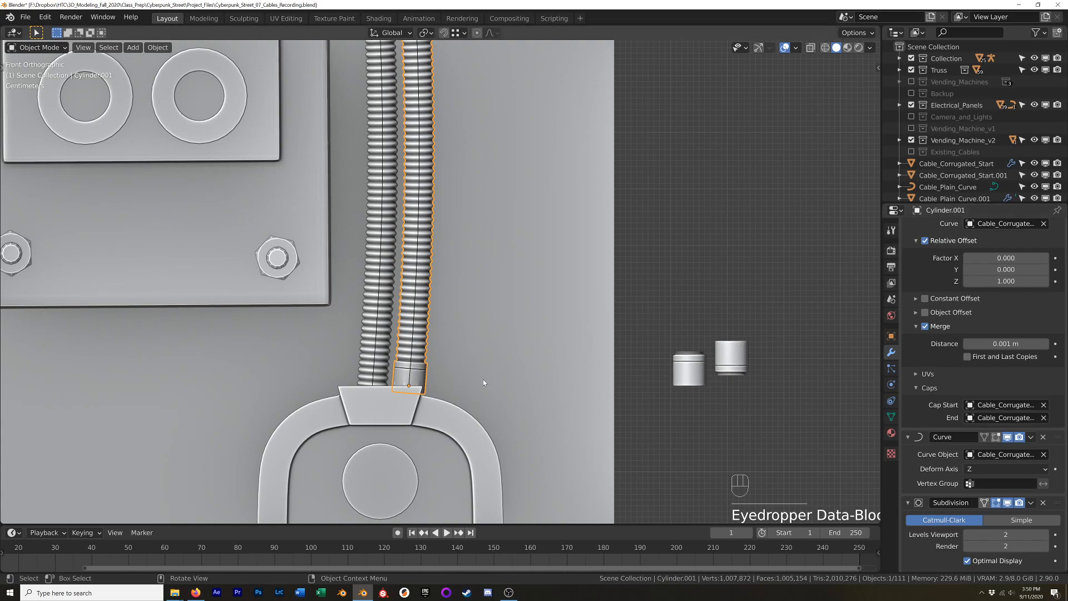
- Examine how the start and end caps meet the corrugated cable at its lower and upper ends
scroll(408, 385, "up", 6)
middle_click_drag(482, 375, 504, 394)
key("Tab")
key("Tab")
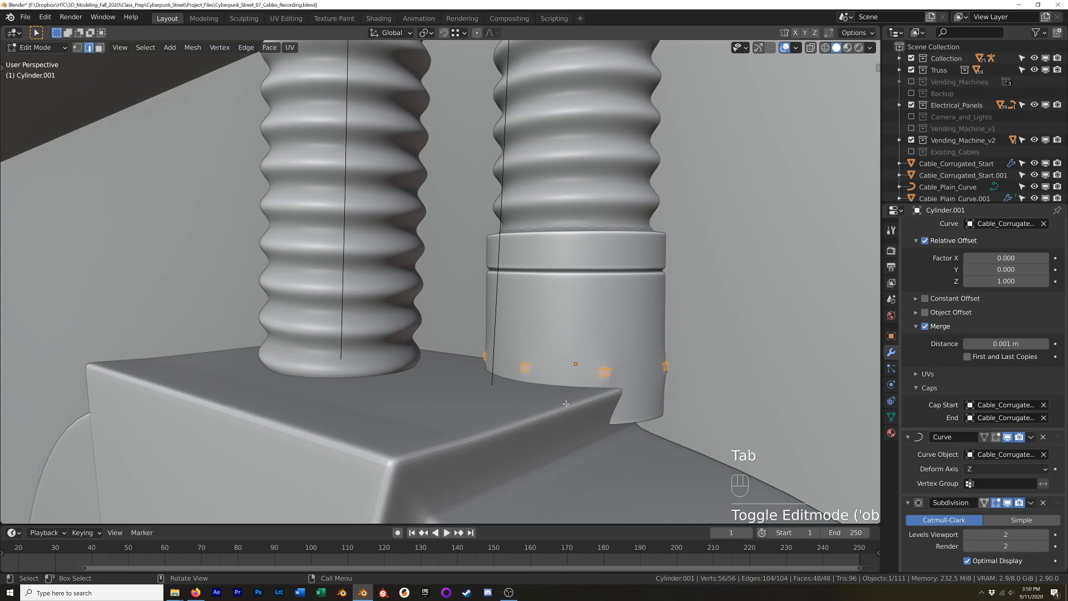
middle_click_drag(576, 382, 599, 389)
key("z")
scroll(505, 374, "up", 4)
middle_click_drag(505, 374, 515, 360)
scroll(516, 361, "down", 3)
middle_click_drag(515, 361, 522, 371)
key("z")
scroll(611, 369, "down", 1)
scroll(600, 374, "down", 10)
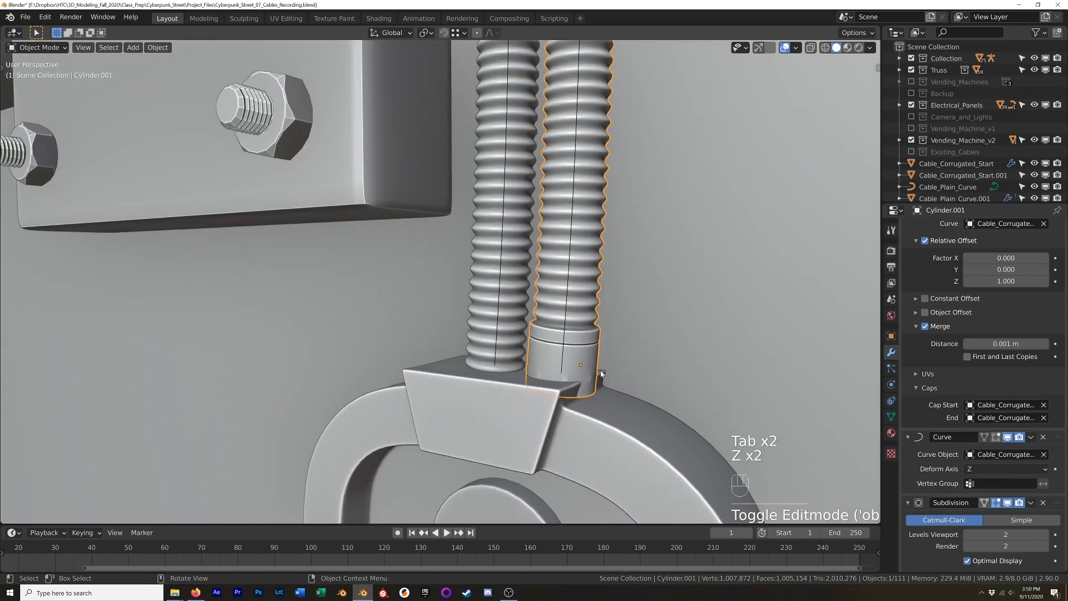
middle_click_drag(654, 206, 618, 310, "shift")
scroll(645, 314, "down", 4)
scroll(606, 223, "up", 9)
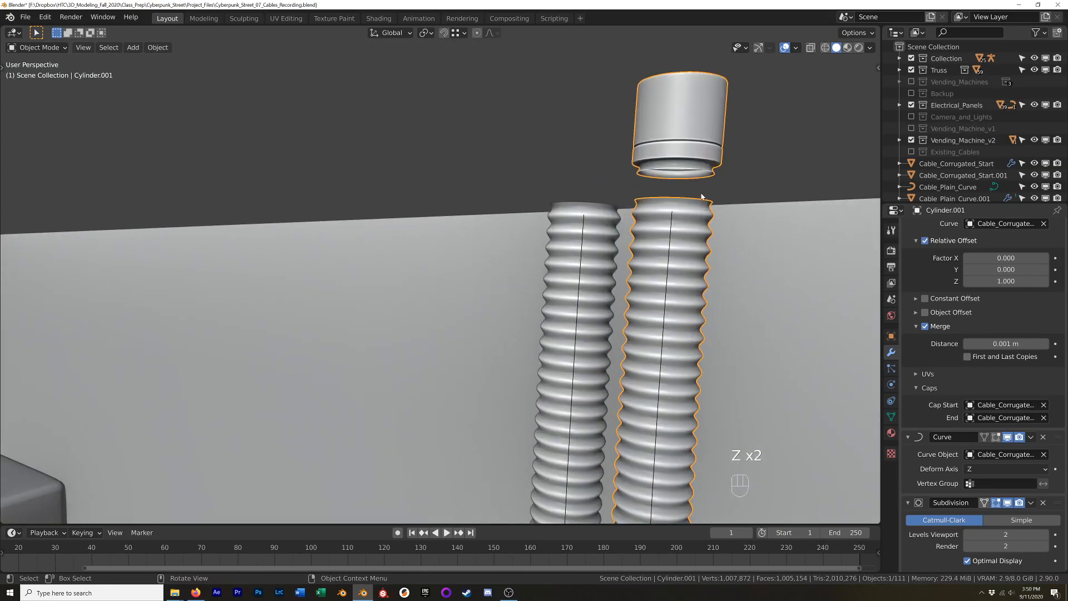
middle_click_drag(702, 196, 639, 222, "shift")
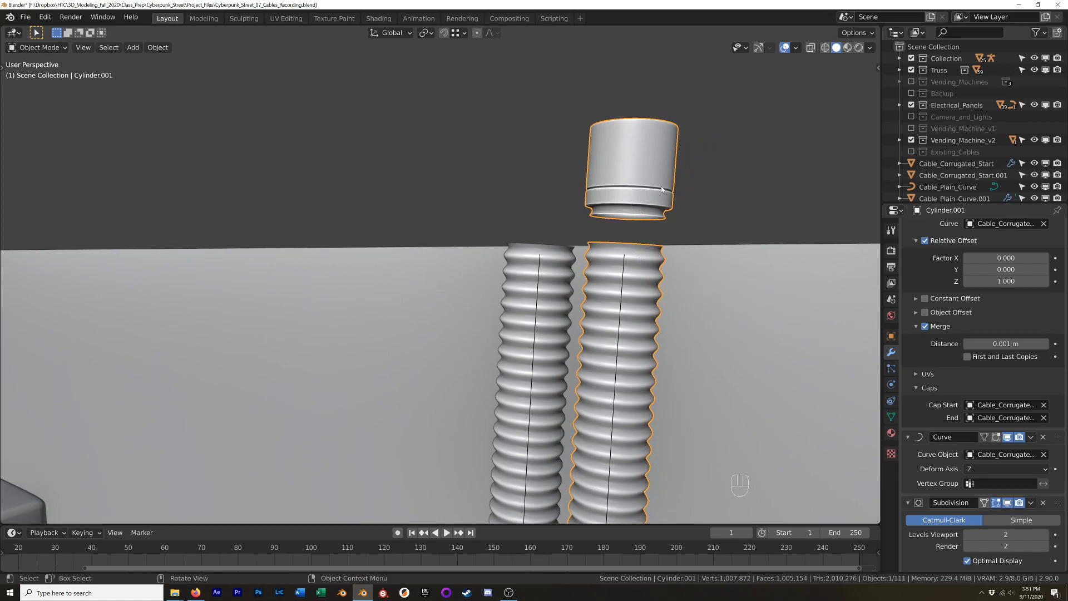
left_click(651, 194)
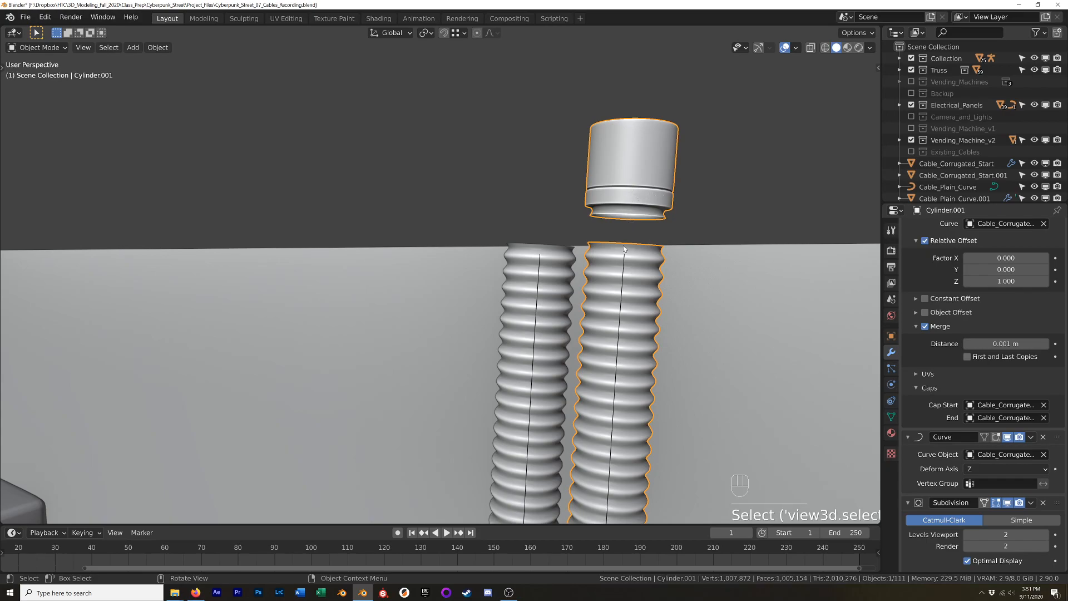
- Move the flipped connector up about 1.86 m along Z to the height of the cable's upper end
scroll(674, 272, "down", 8)
middle_click_drag(692, 285, 648, 281)
middle_click_drag(648, 281, 514, 167, "shift")
middle_click_drag(536, 197, 609, 281)
scroll(626, 278, "down", 2)
left_click_drag(611, 421, 586, 432)
left_click(593, 426)
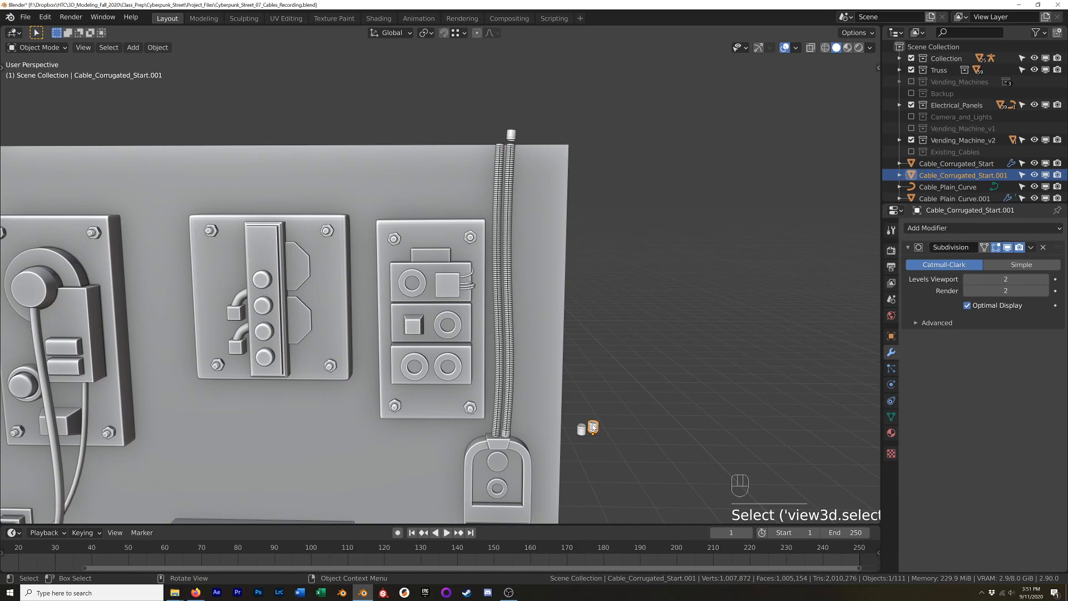
key("g")
key("z")
left_click(600, 125)
scroll(543, 123, "up", 7)
middle_click_drag(592, 137, 700, 177, "shift")
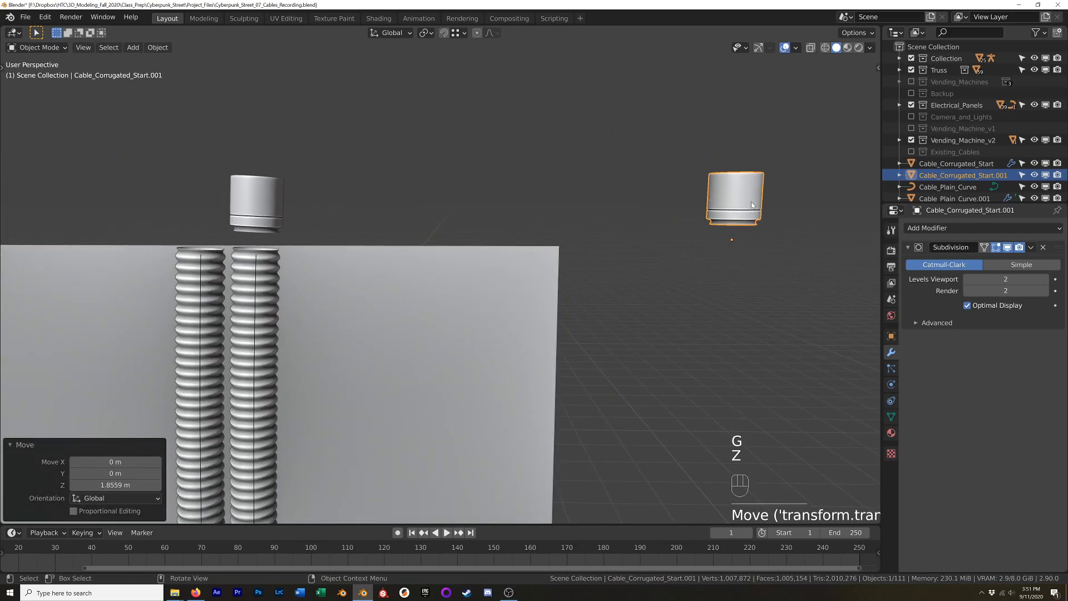
- Move the flipped connector about 0.36 m along negative X, closer to the cable's upper end
key("g")
left_click(383, 200)
scroll(383, 199, "up", 3)
middle_click_drag(383, 198, 422, 195, "shift")
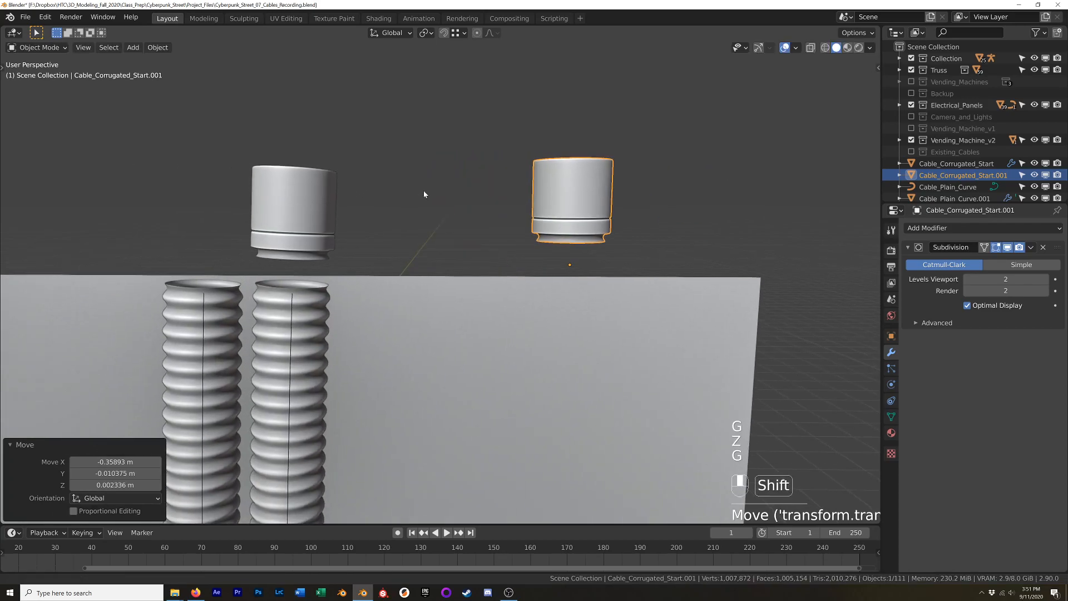
scroll(571, 188, "up", 2)
- Snap the 3D cursor to the center of the edge loop at the flipped connector's narrow lower rim
key("Tab")
left_click(568, 259, "alt")
middle_click_drag(569, 259, 669, 241)
key("shift+s")
left_click(662, 306)
key("Tab")
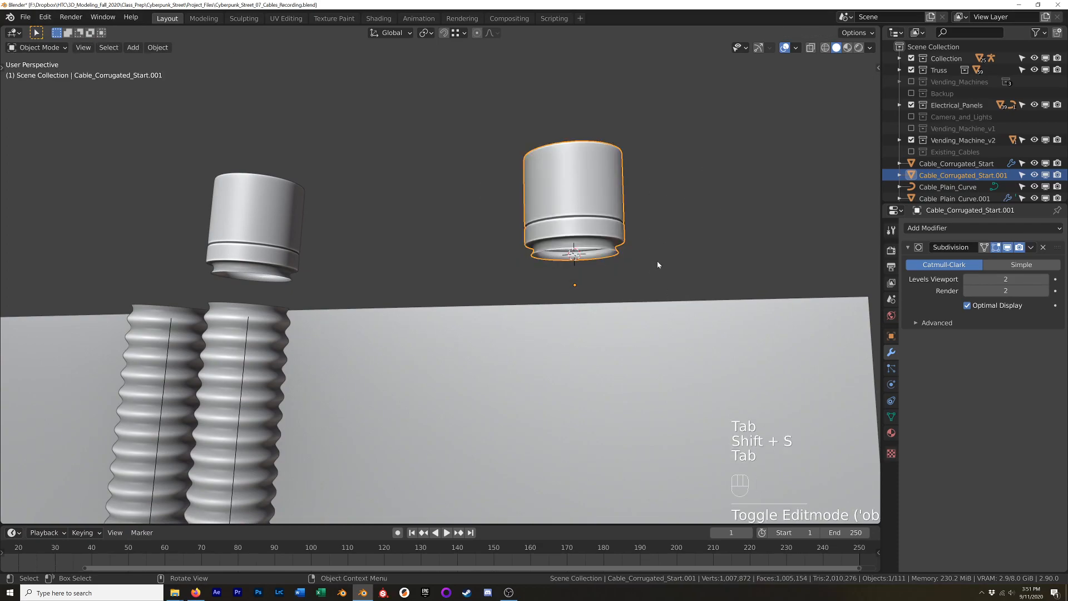
- Set the flipped connector's origin to the 3D cursor at its narrow lower rim
middle_click_drag(624, 203, 632, 208)
key("q")
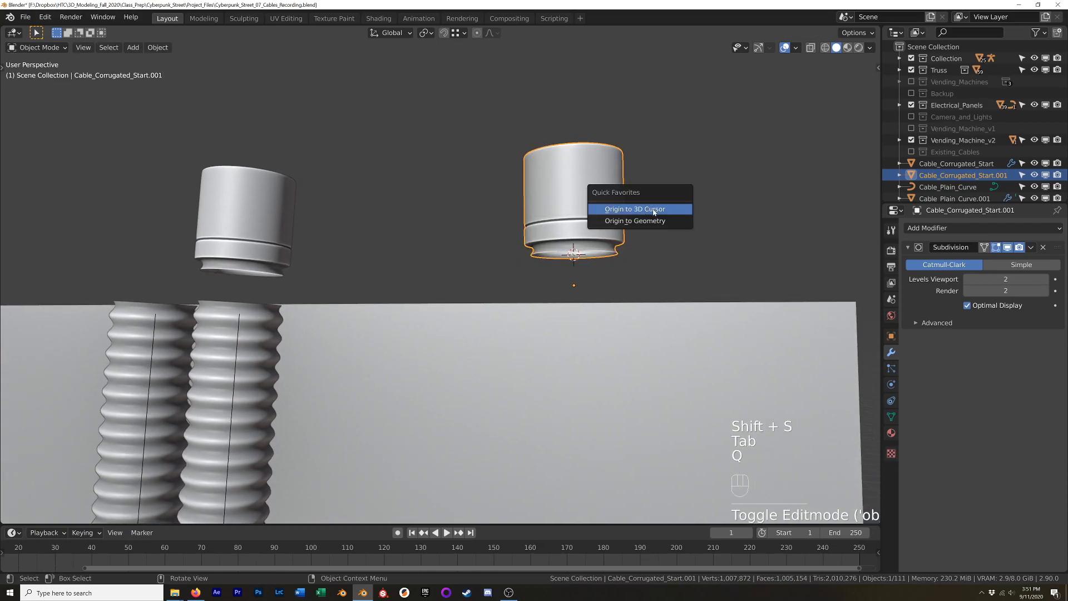
left_click(659, 210)
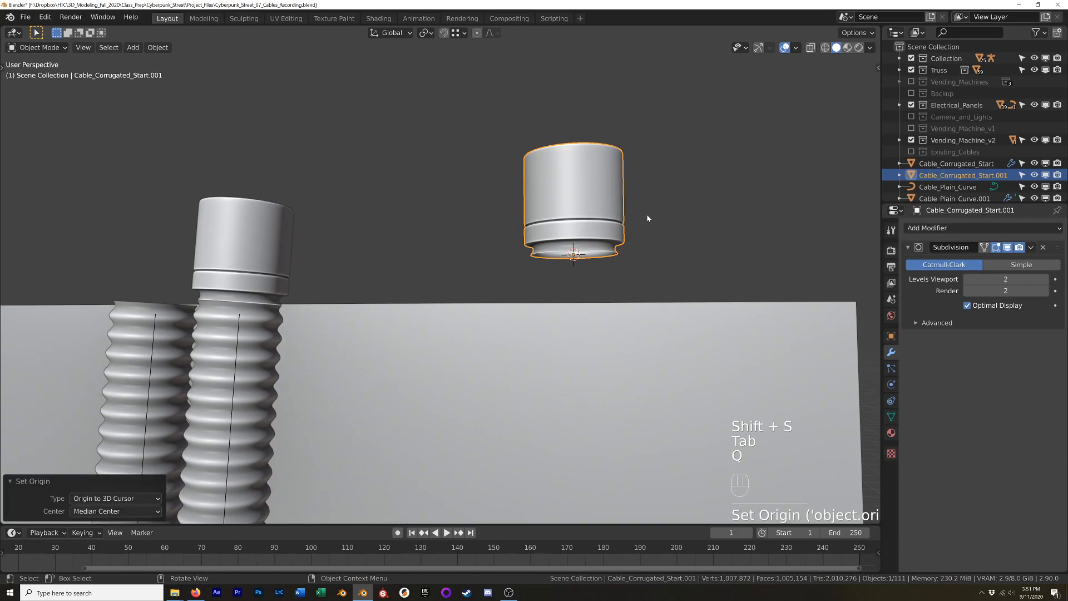
scroll(248, 298, "up", 5)
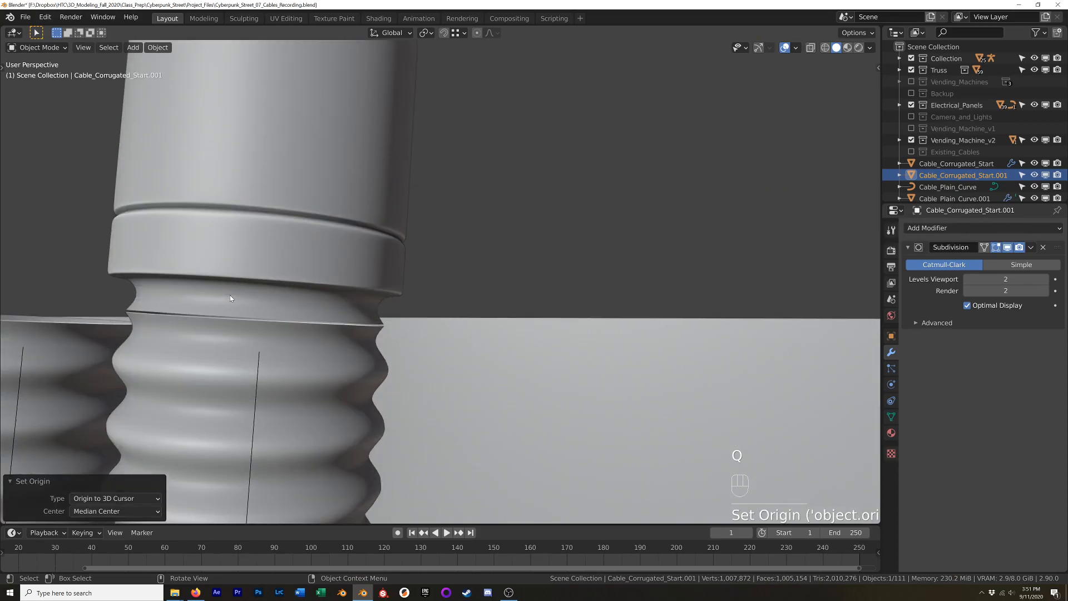
middle_click_drag(266, 294, 270, 297)
- Enable merging of first and last copies in the right corrugated cable's Array modifier
scroll(582, 272, "down", 3)
middle_click_drag(632, 251, 520, 258, "shift")
scroll(655, 249, "up", 3)
scroll(656, 253, "up", 2)
mouse_move(655, 253)
middle_mouse_down()
mouse_move(686, 249)
mouse_move(673, 254)
middle_mouse_up()
key("KP_1")
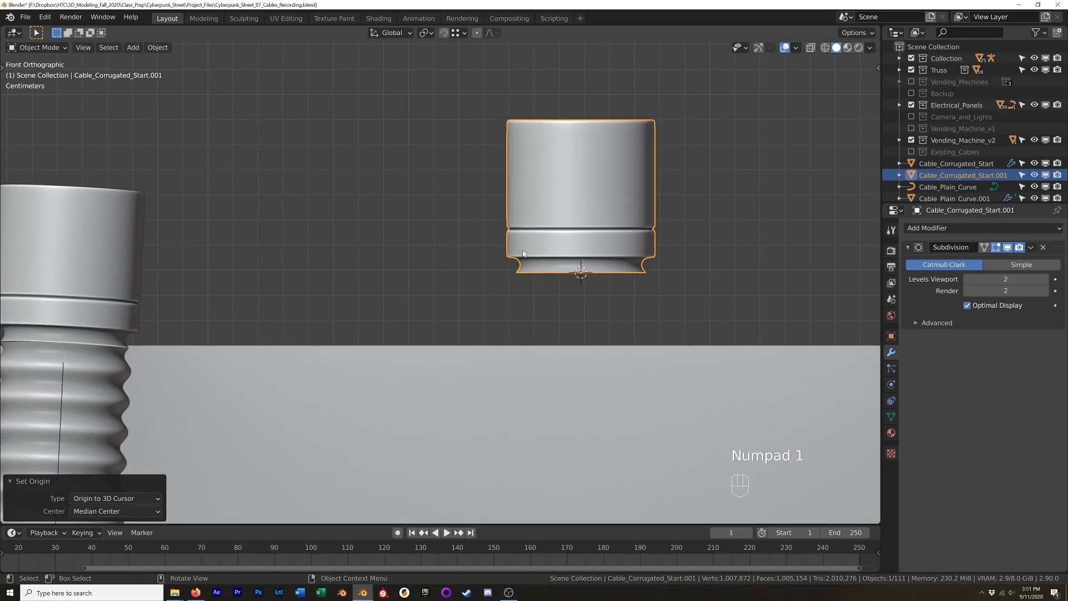
scroll(476, 277, "down", 3)
left_click(266, 349)
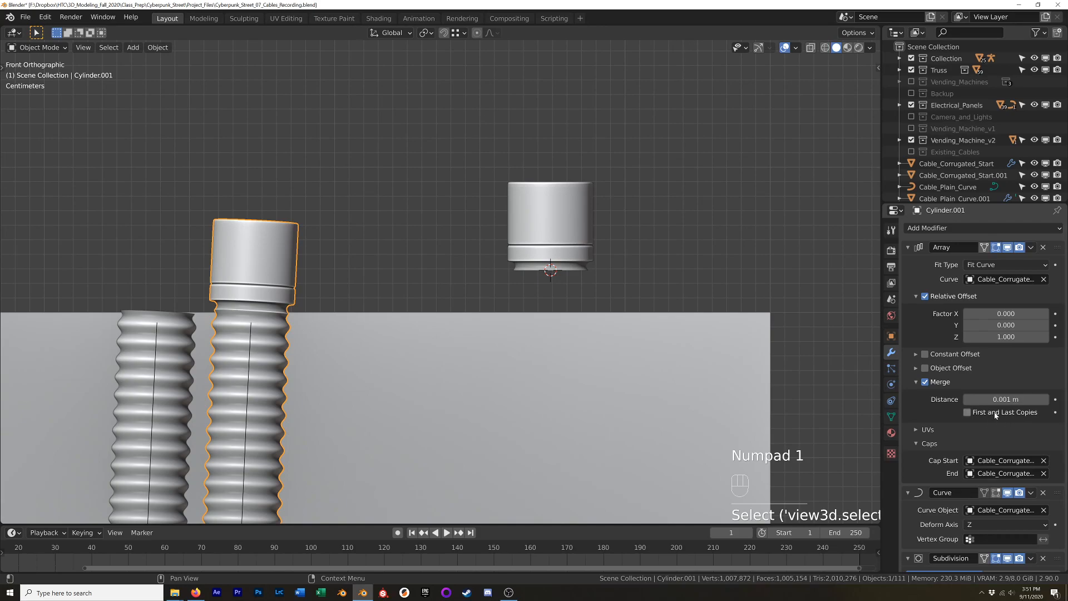
left_click(968, 412)
scroll(251, 336, "up", 9)
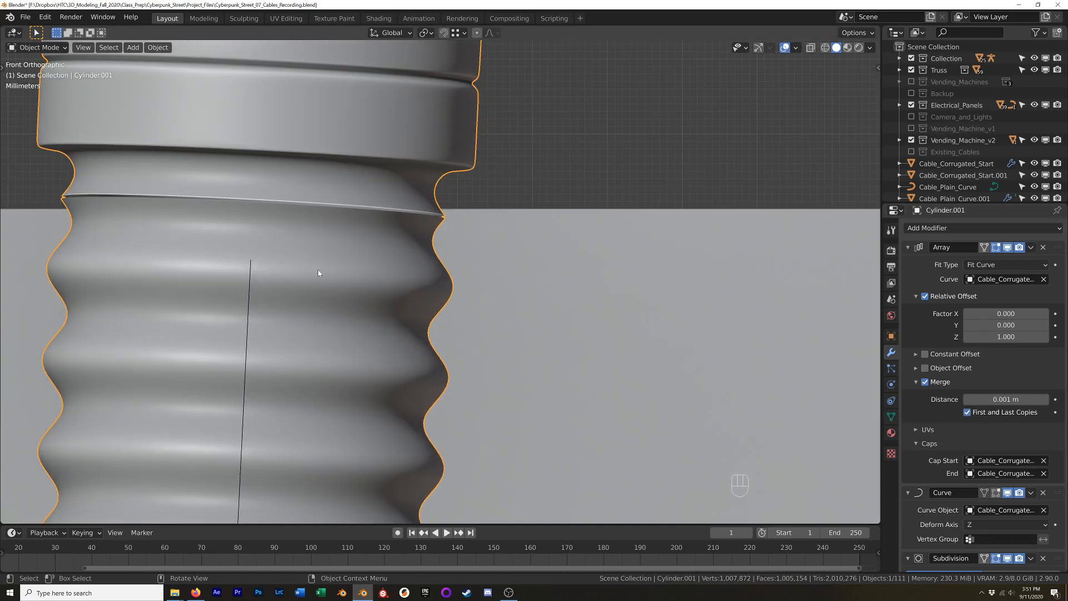
- Try a merge distance of 0.002 m in the cable's Array modifier, then return it to 0.001 m
left_click(1005, 399)
key("Left")
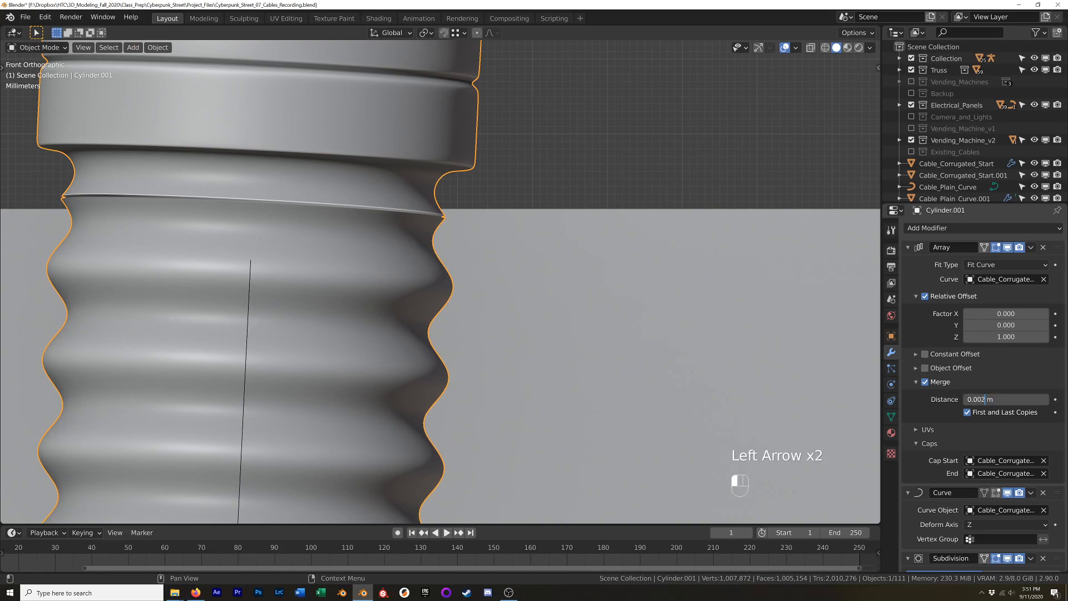
key("Return")
mouse_move(1000, 398)
left_mouse_down("shift")
mouse_move(1017, 398)
mouse_move(999, 398)
left_mouse_up("shift")
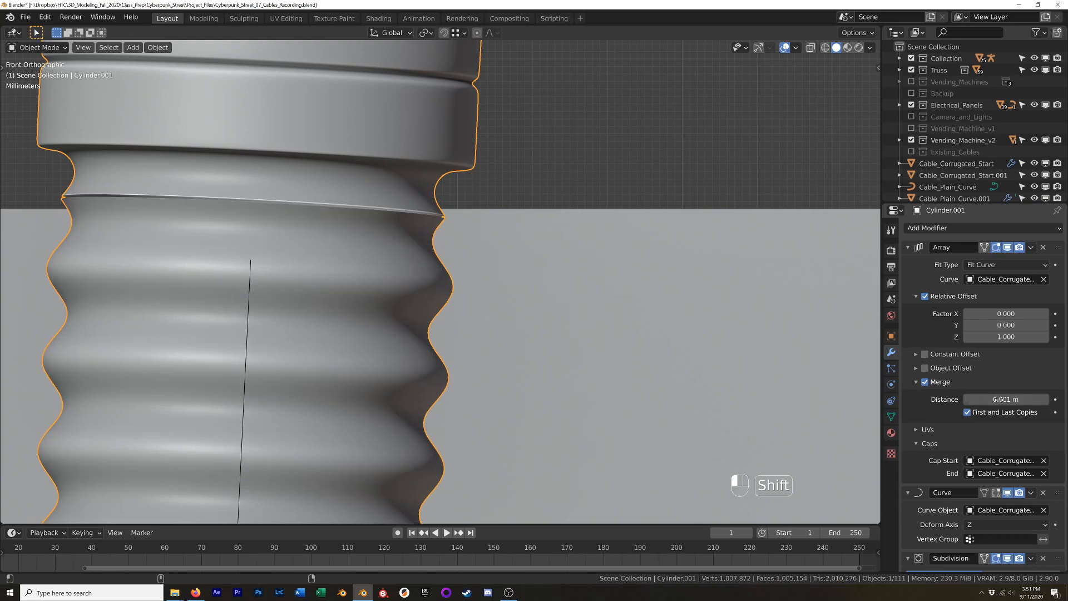
- Try to move the upper control point of the right corrugated cable's curve
left_click(400, 264)
key("Tab")
scroll(400, 287, "down", 5)
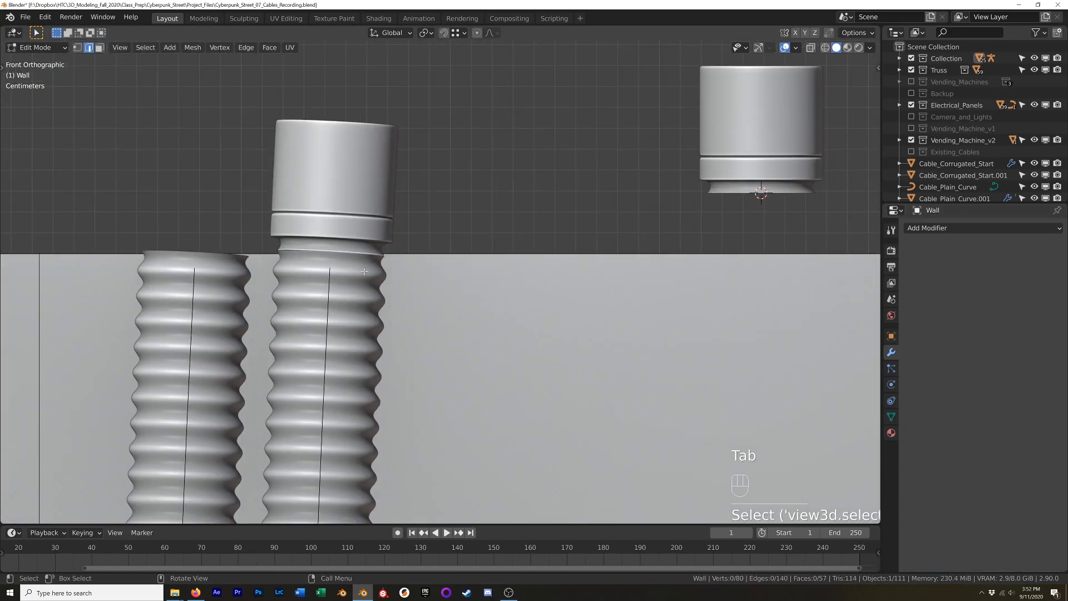
scroll(363, 271, "down", 8)
scroll(379, 318, "up", 7)
left_click_drag(395, 286, 398, 288)
left_click(399, 287)
key("Tab")
key("Tab")
left_click(400, 284)
key("Tab")
left_click(400, 284)
key("Tab")
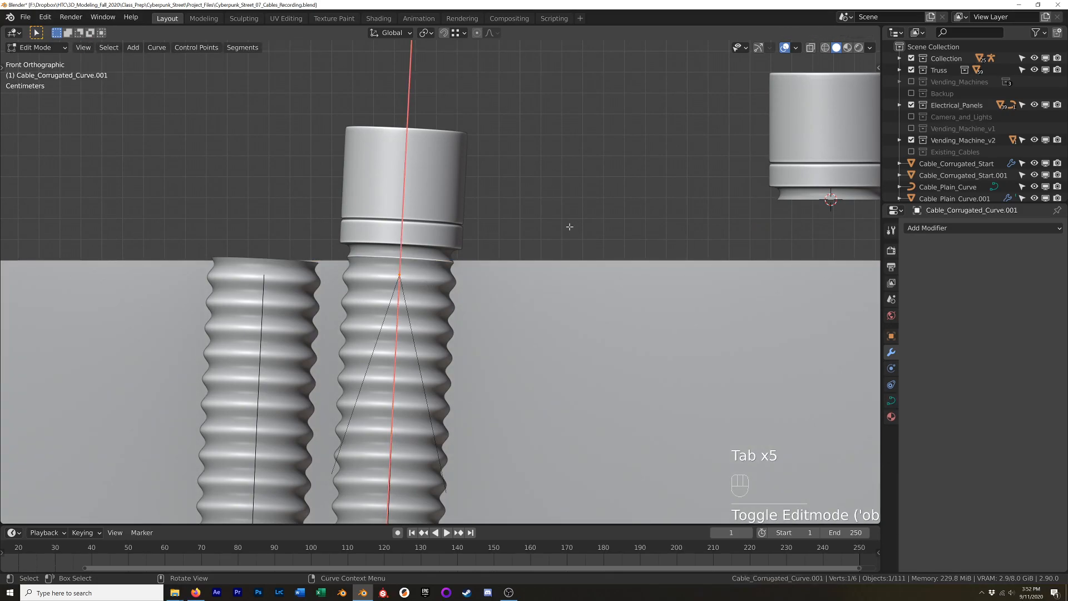
key("g")
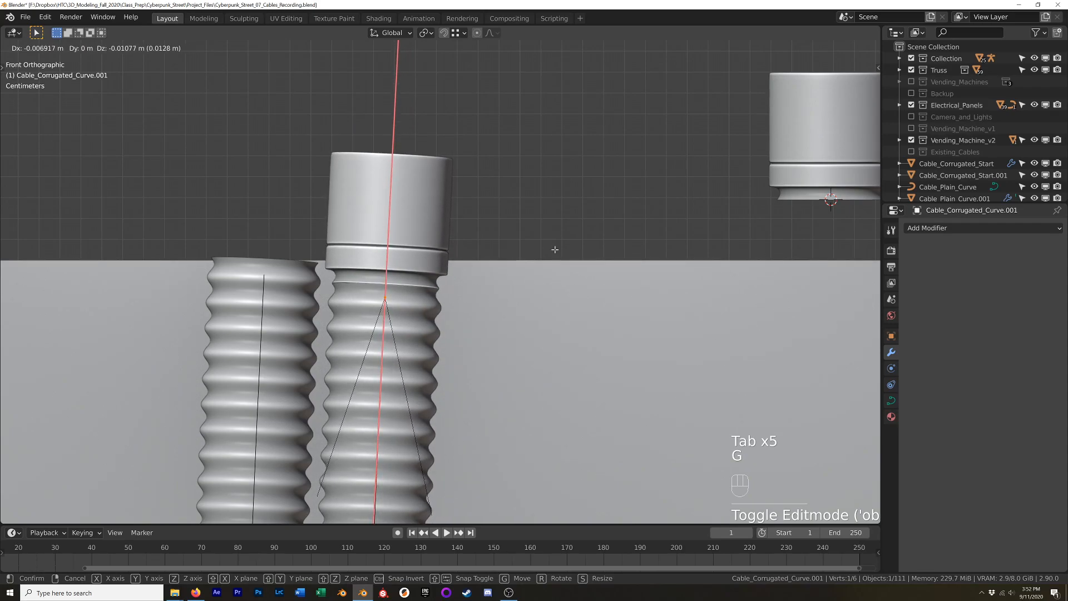
right_click(554, 249)
- Open the right cable's corrugated segment mesh for editing at its lower end, seen from the front
scroll(739, 208, "down", 17)
middle_click_drag(756, 342, 698, 300, "shift")
scroll(652, 322, "up", 14)
middle_click_drag(773, 339, 612, 328, "shift")
scroll(729, 330, "up", 3)
scroll(729, 331, "up", 2)
middle_click_drag(708, 346, 638, 322, "shift")
middle_click_drag(748, 340, 546, 313, "shift")
left_click_drag(429, 307, 415, 328)
key("z")
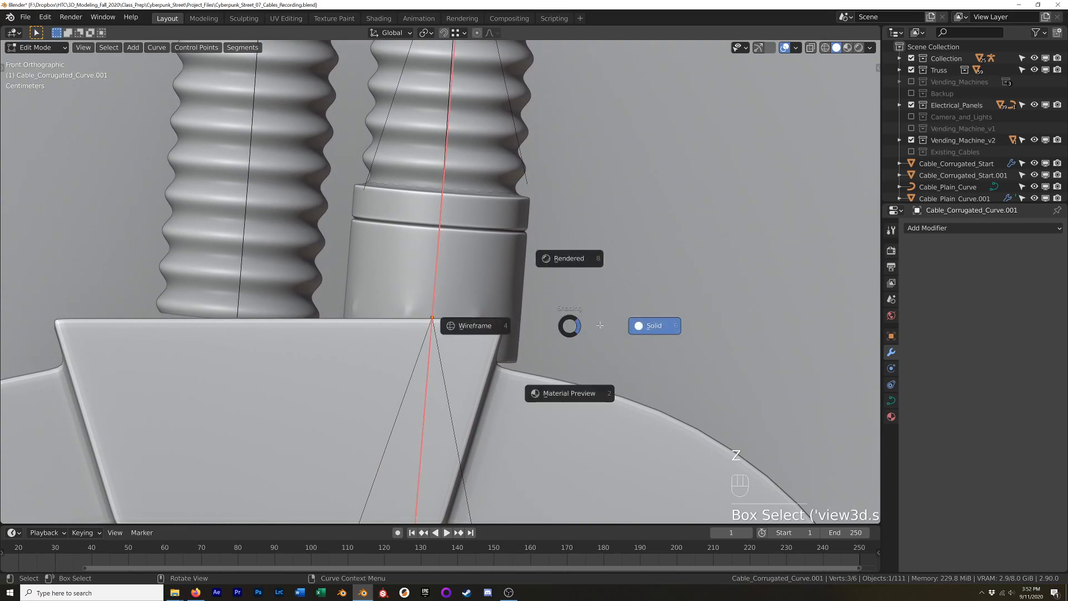
key("Tab")
left_click(484, 281)
key("Tab")
mouse_move(483, 283)
middle_mouse_down()
mouse_move(500, 295)
mouse_move(492, 291)
middle_mouse_up()
key("KP_1")
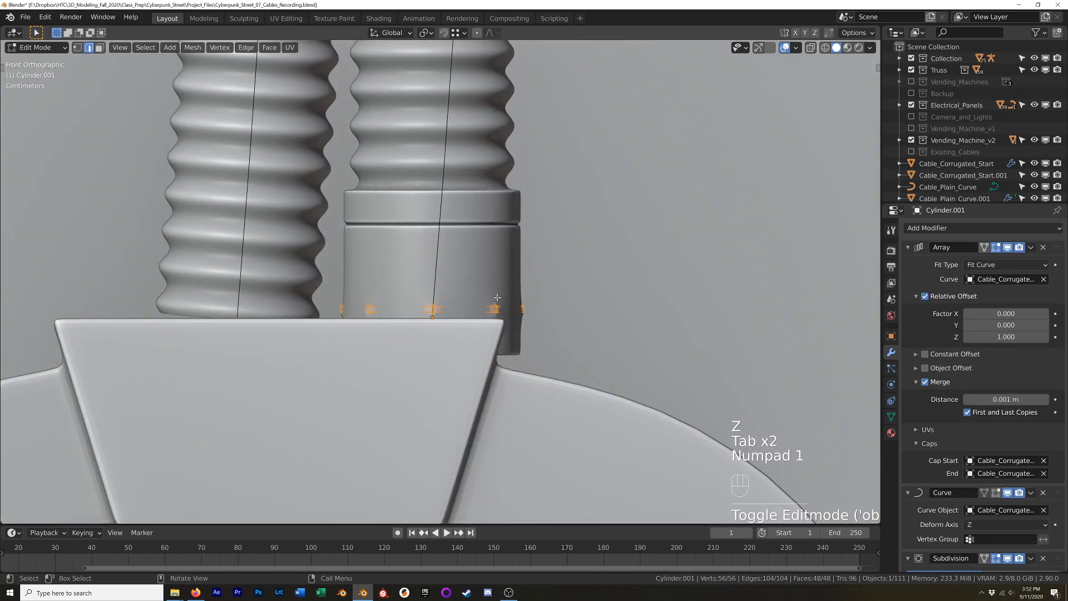
- Isolate the right cable and show its corrugated segment in wireframe for edge picking
key("KP_Divide")
scroll(518, 439, "up", 4)
middle_click_drag(518, 440, 575, 336, "shift")
scroll(467, 343, "up", 5)
middle_click_drag(467, 344, 650, 334, "shift")
key("z")
scroll(648, 305, "up", 7)
middle_click_drag(548, 352, 658, 316, "shift")
scroll(367, 379, "up", 5)
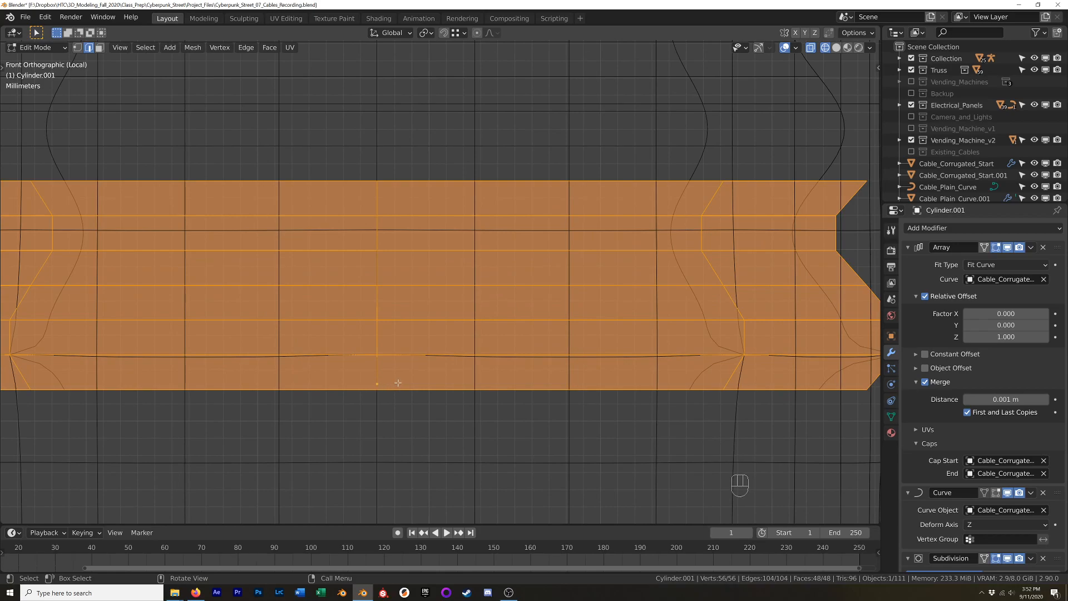
key("Tab")
key("Tab")
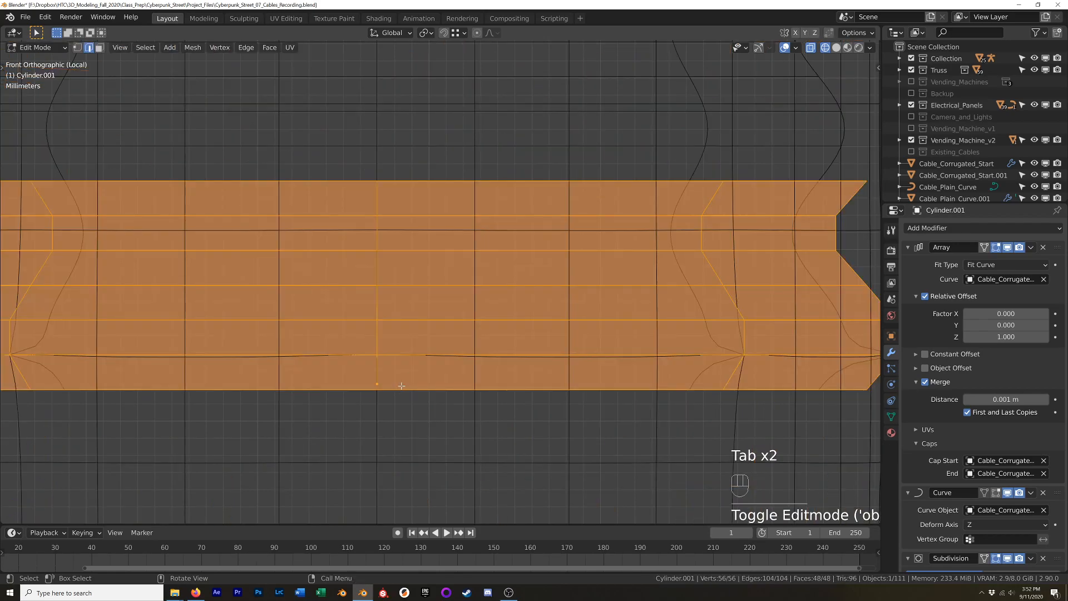
- Snap the 3D cursor to the center of the corrugated segment's lowest edge loop
key("2")
left_click(403, 388, "alt")
middle_click_drag(402, 388, 379, 400)
scroll(381, 401, "down", 5)
scroll(380, 400, "down", 1)
key("shift+s")
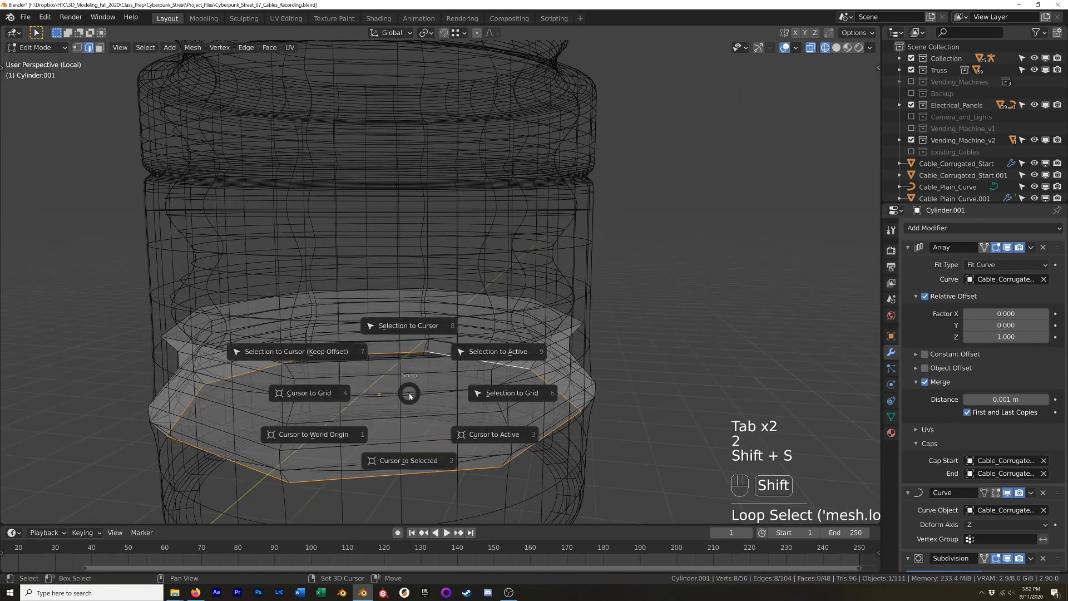
left_click(402, 460)
- Set the right cable's origin to the 3D cursor and return to solid shading with the whole scene shown
key("Tab")
scroll(451, 410, "down", 6)
key("q")
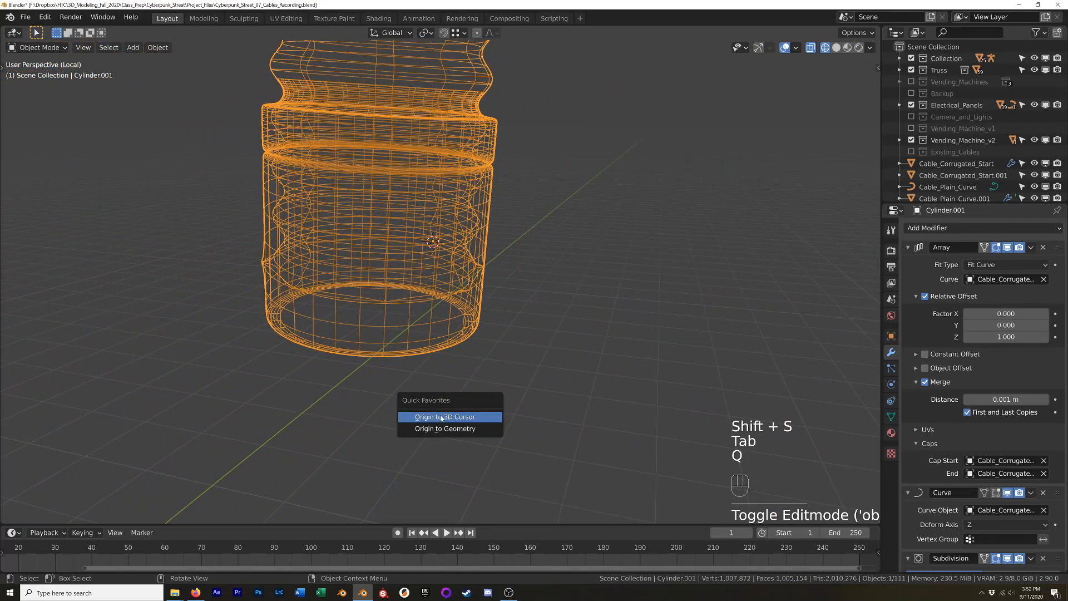
left_click(433, 421)
key("z")
left_click(429, 391)
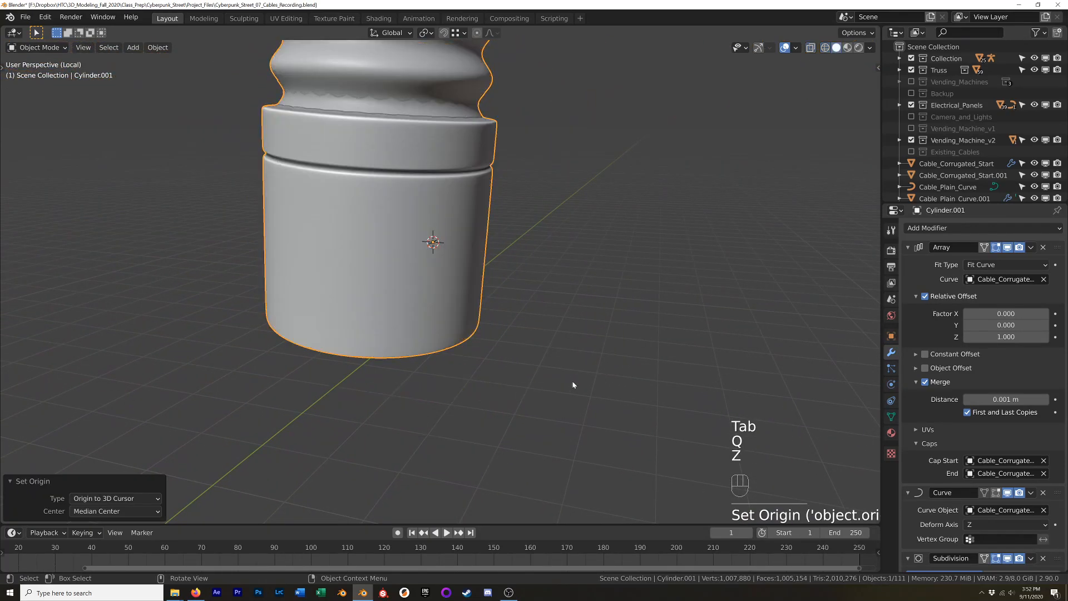
key("KP_Divide")
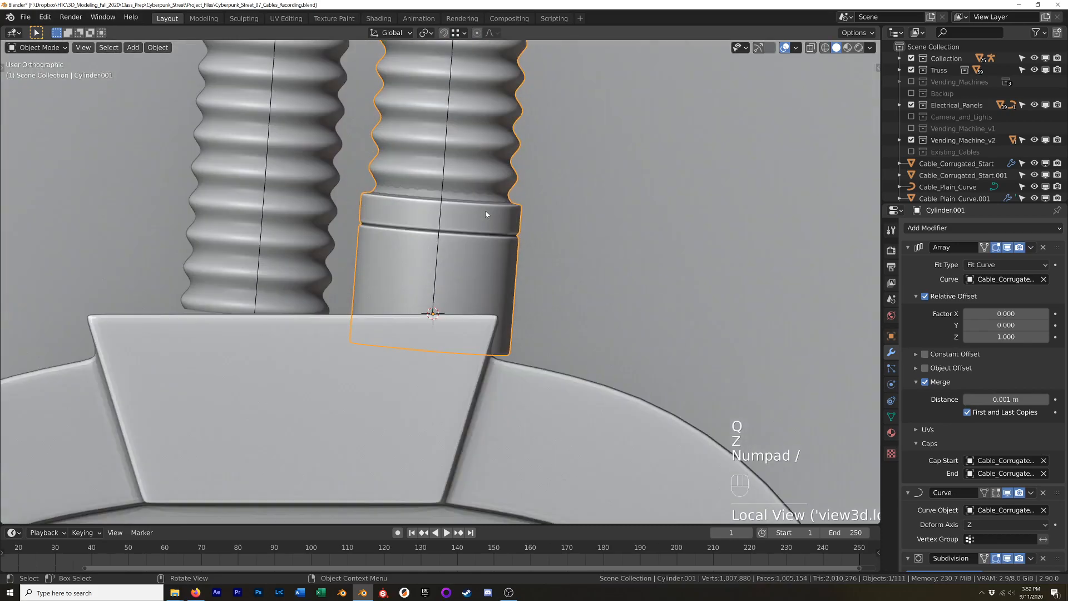
- Scale two edge loops on the flipped connector's narrow lower neck outward by about 1.15, leaving Z locked
scroll(485, 211, "down", 6)
middle_click_drag(507, 125, 486, 288, "shift")
scroll(522, 251, "up", 15)
scroll(491, 340, "down", 7)
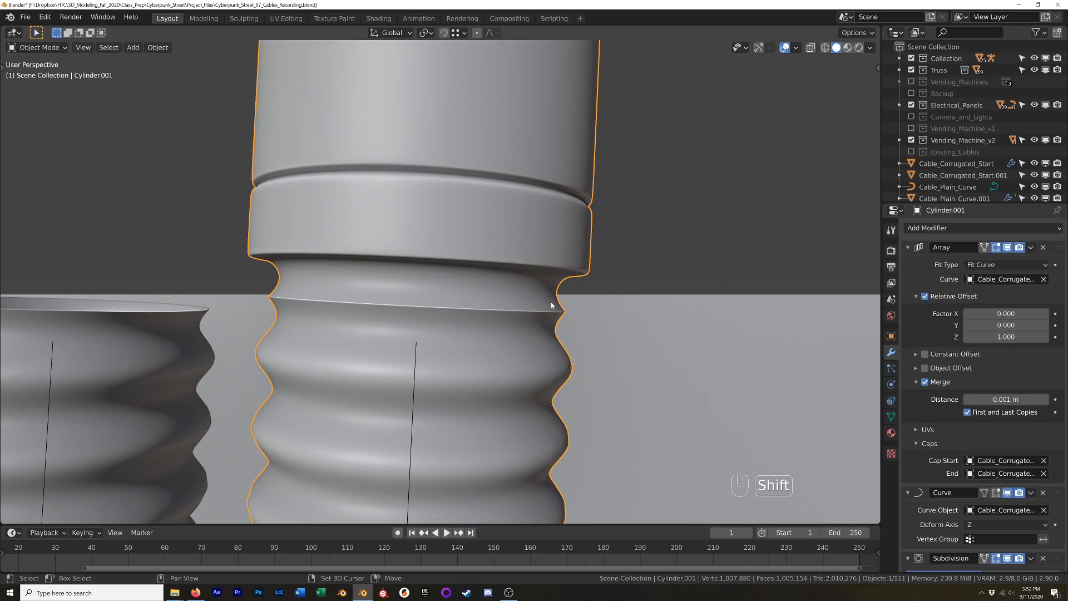
scroll(636, 312, "down", 9)
middle_click_drag(733, 286, 698, 283, "shift")
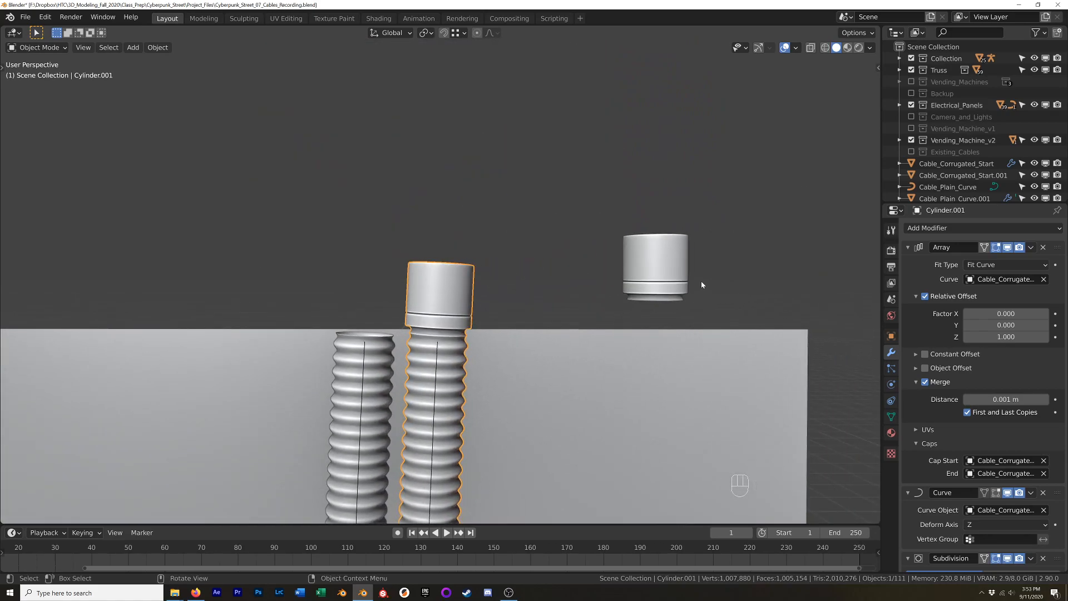
left_click(667, 286)
scroll(667, 286, "up", 6)
key("Tab")
left_click(694, 316, "alt+shift")
left_click(696, 312, "alt+shift")
key("s")
key("shift+z")
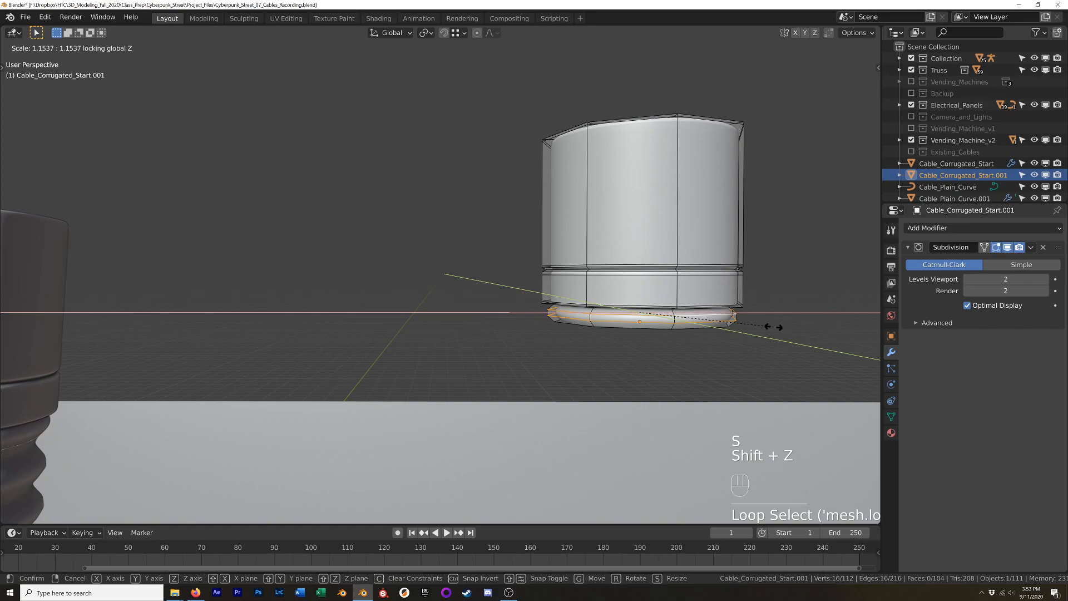
left_click(773, 327)
key("Tab")
- Examine the joint between the upper cap and the corrugated cable, and the whole cable on the wall
scroll(462, 336, "down", 4)
middle_click_drag(461, 335, 512, 317, "shift")
scroll(326, 363, "up", 5)
scroll(326, 362, "up", 5)
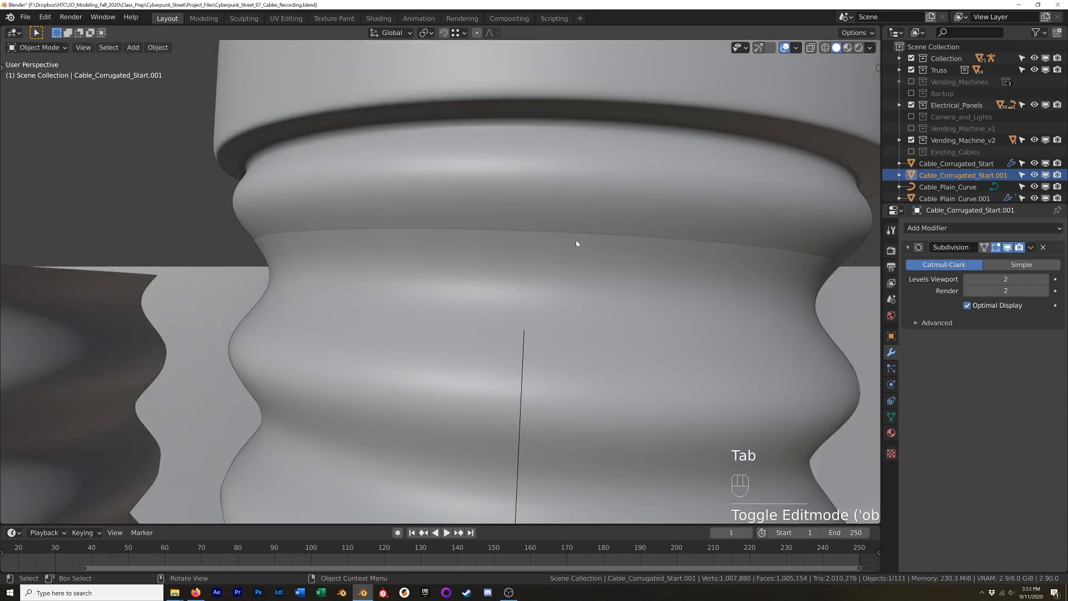
scroll(568, 243, "down", 10)
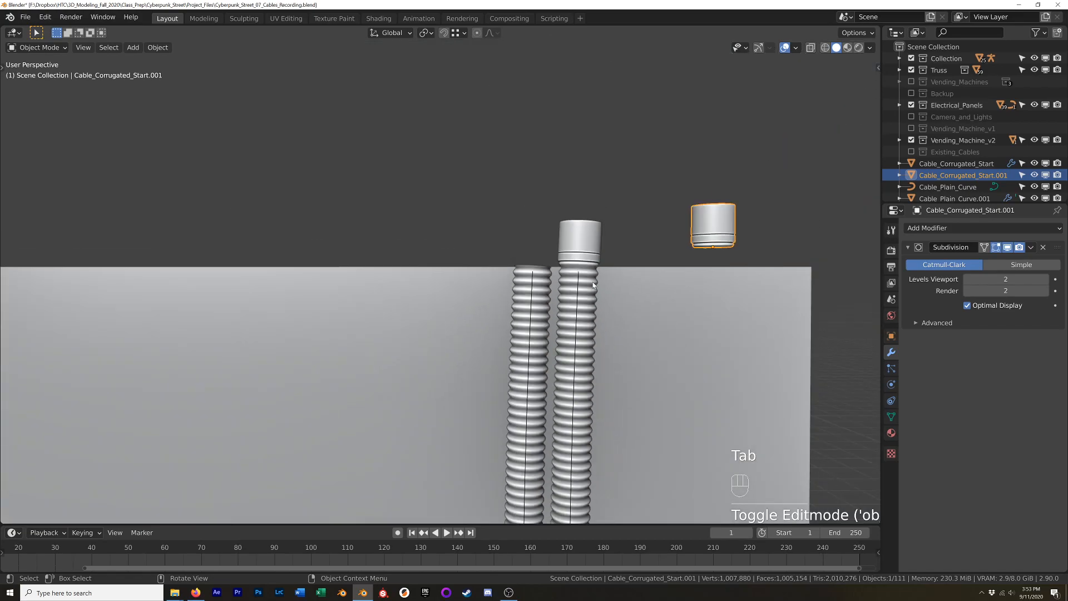
scroll(596, 293, "down", 4)
middle_click_drag(596, 292, 501, 191, "shift")
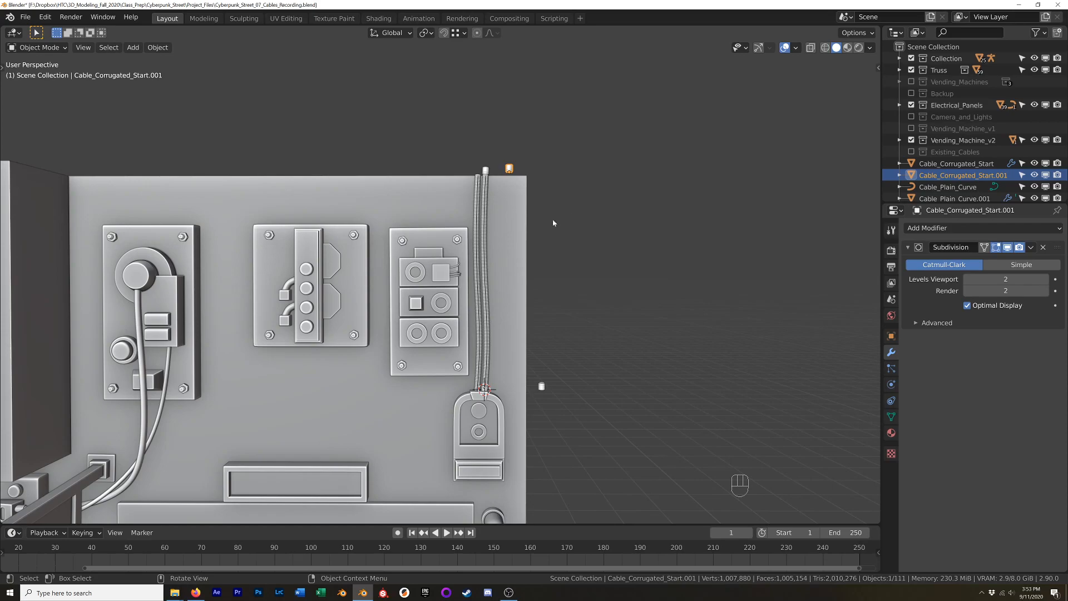
middle_click_drag(552, 200, 595, 212)
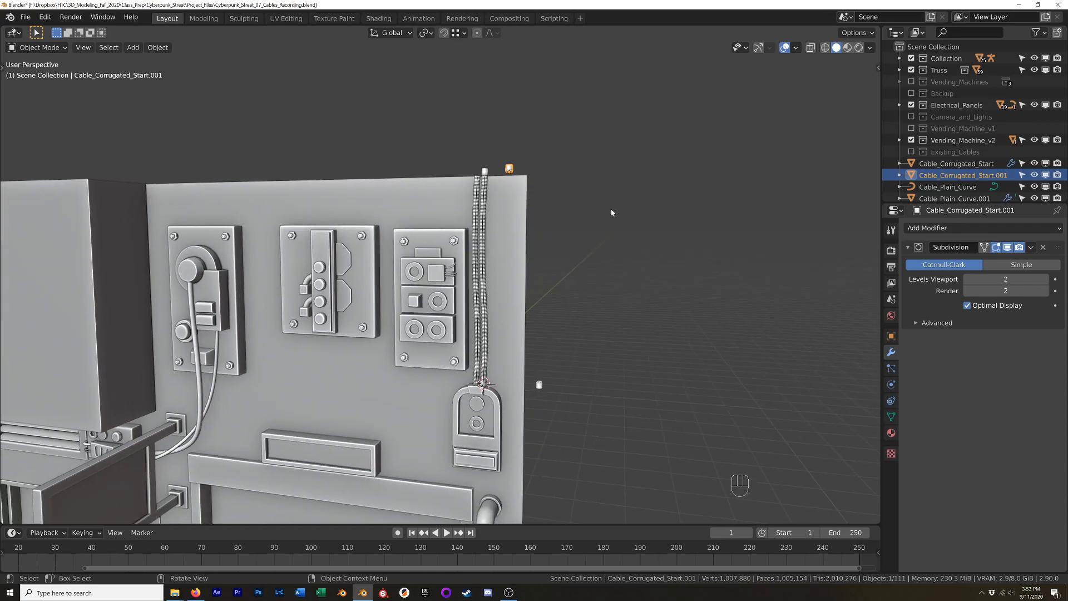
- Move the flipped connector down about 1.85 m and about 0.37 m along X, beside the start connector
left_click(596, 218)
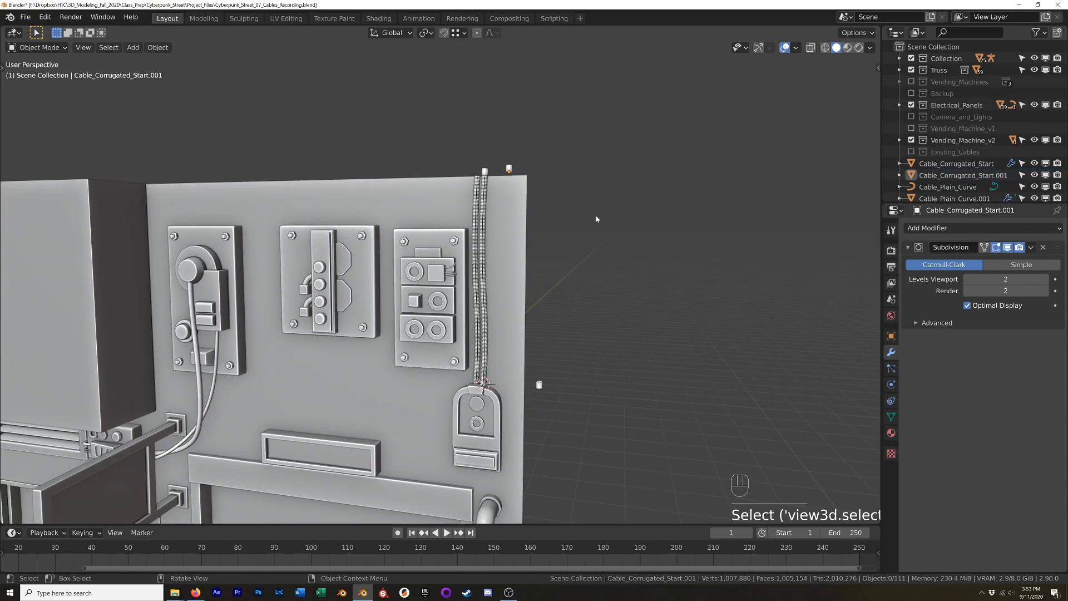
left_click(506, 169)
left_click(539, 385, "shift")
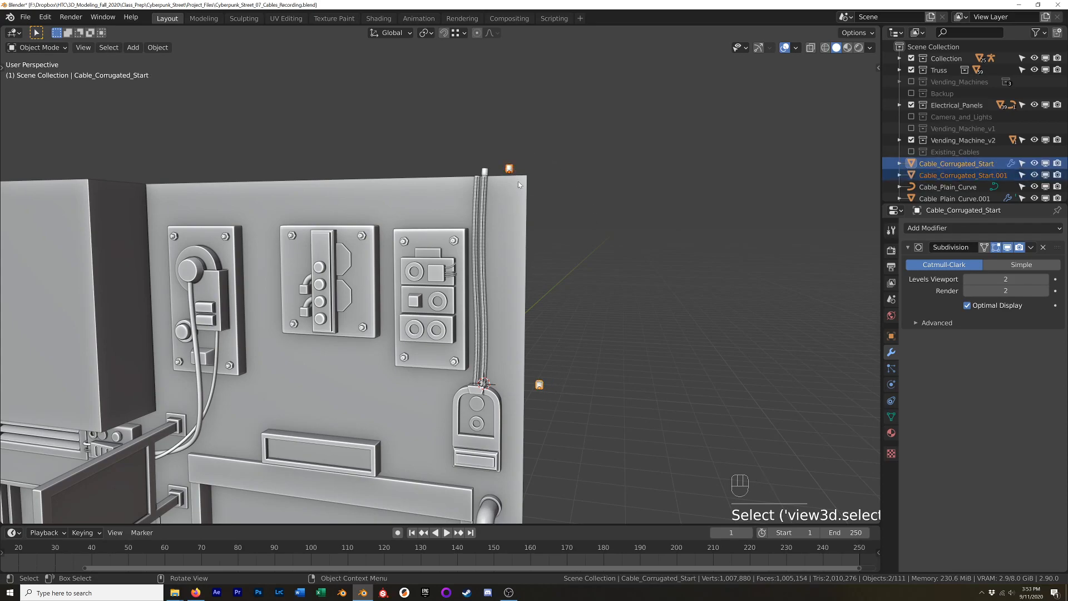
left_click(510, 167)
key("g")
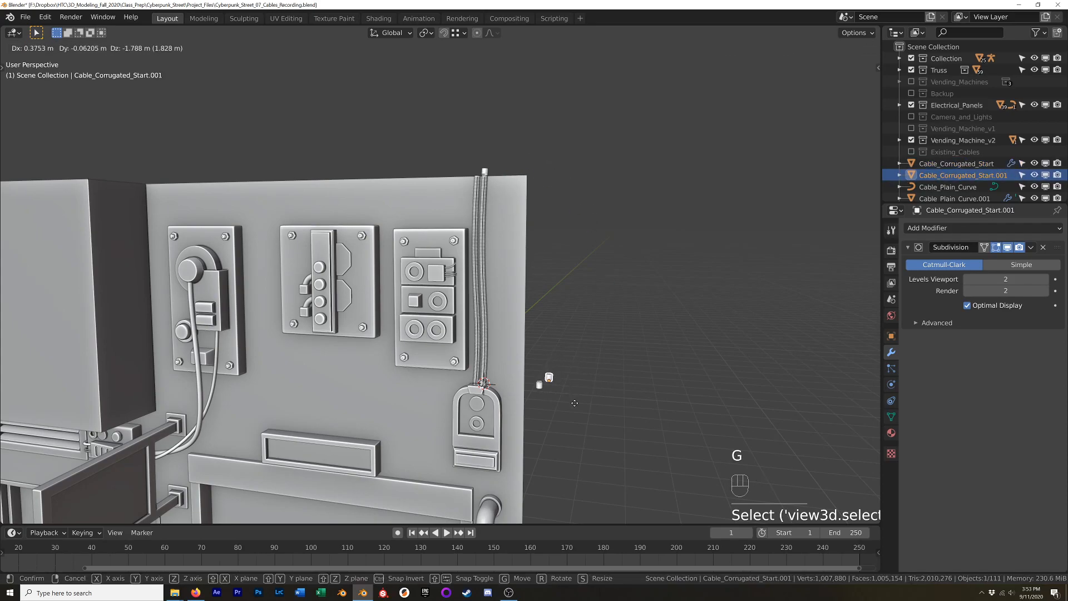
left_click(547, 390)
- Move both connector caps into a new collection named "Utilities - Hidden" and exclude that collection from the view layer
scroll(570, 405, "up", 5)
middle_click_drag(560, 398, 615, 374, "shift")
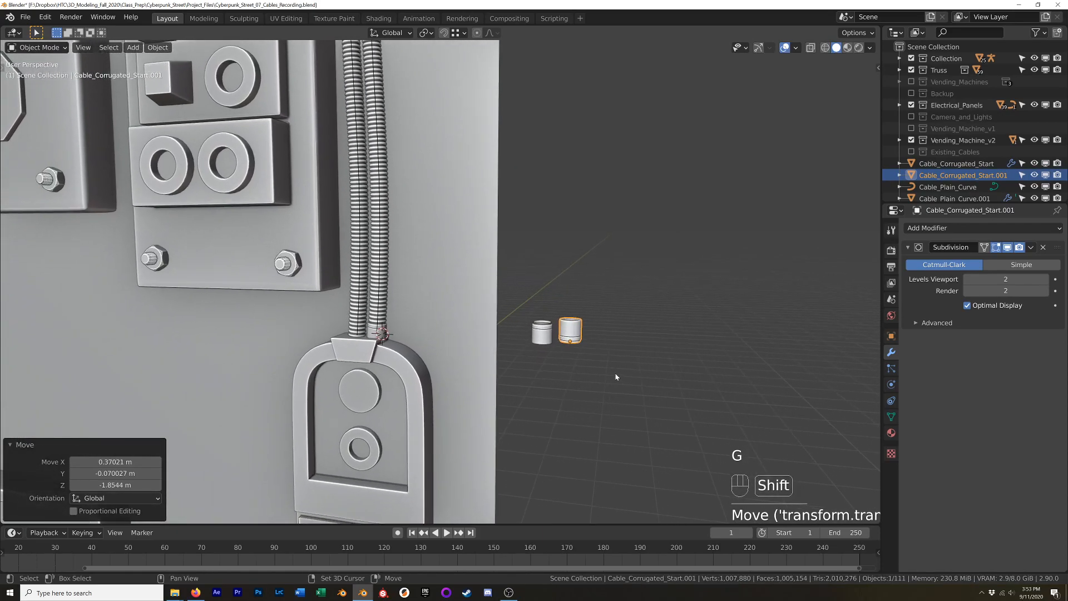
left_click_drag(653, 310, 523, 363)
key("m")
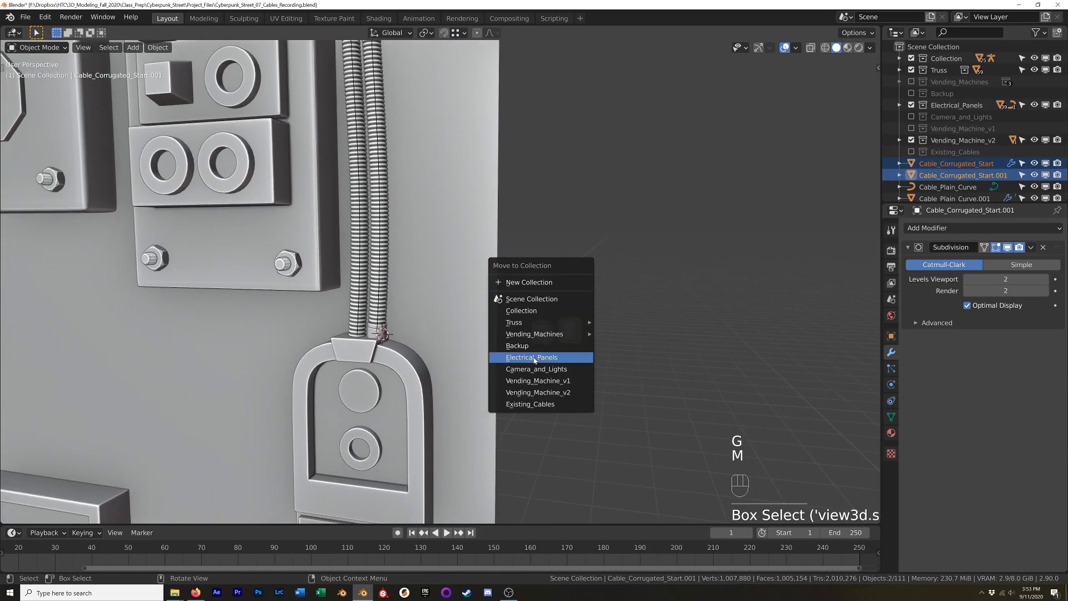
left_click(545, 283)
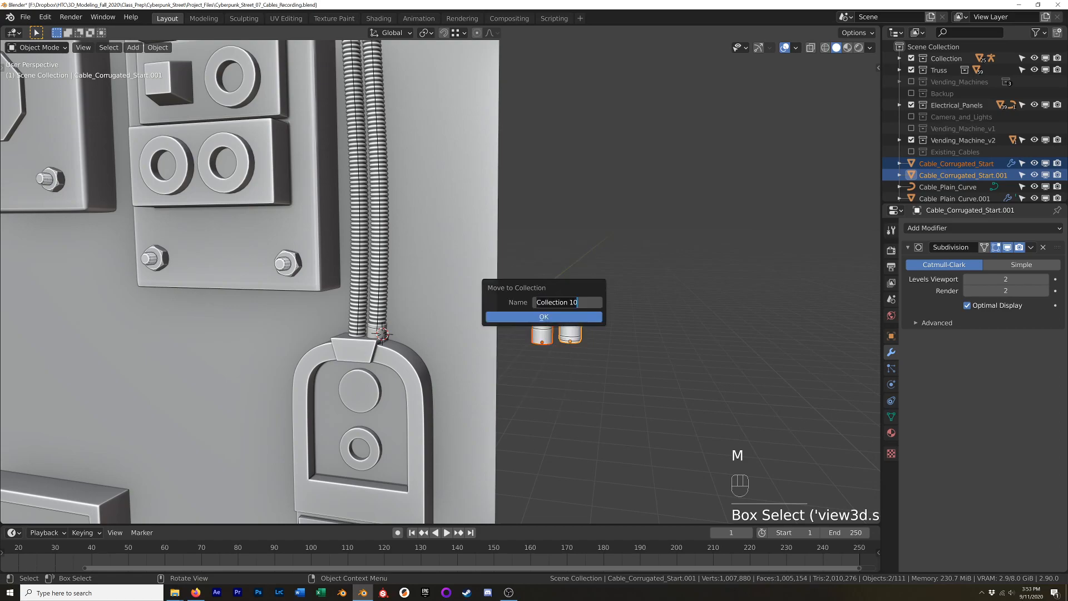
type("Utilities")
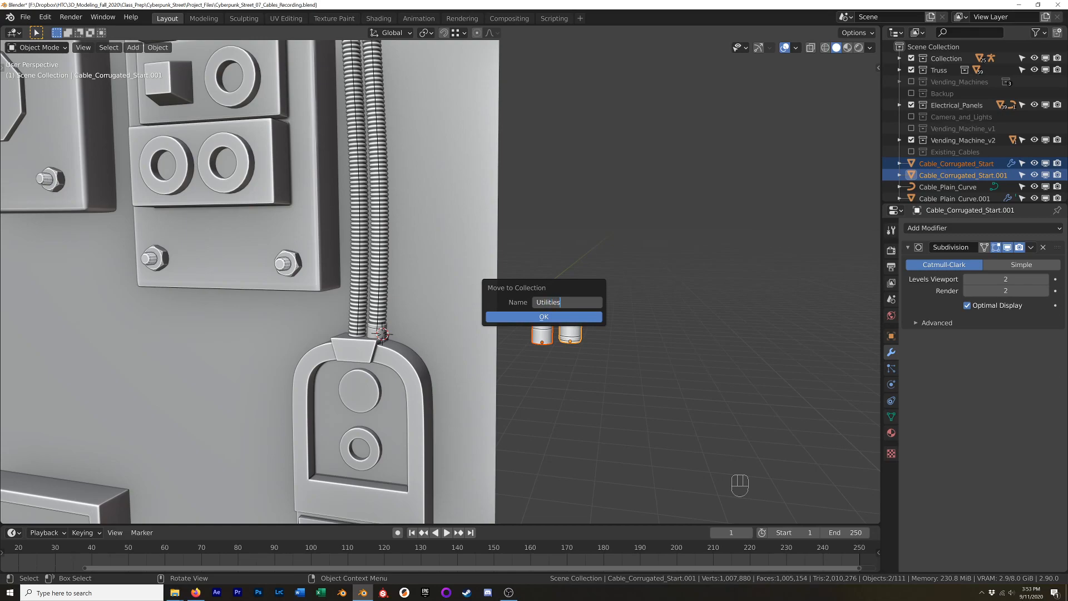
type(" - ")
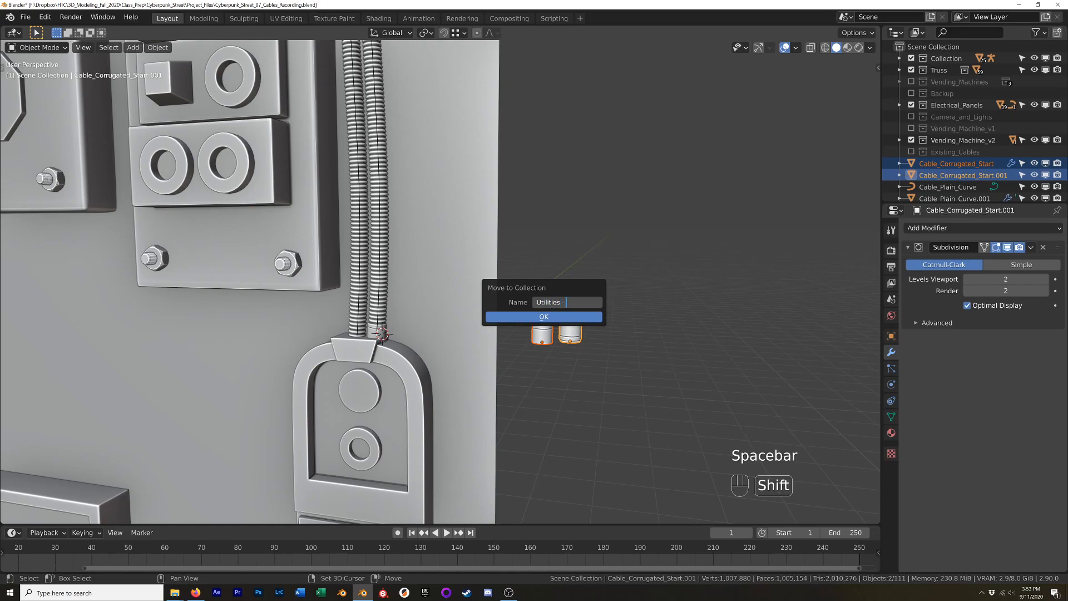
type("Hidden")
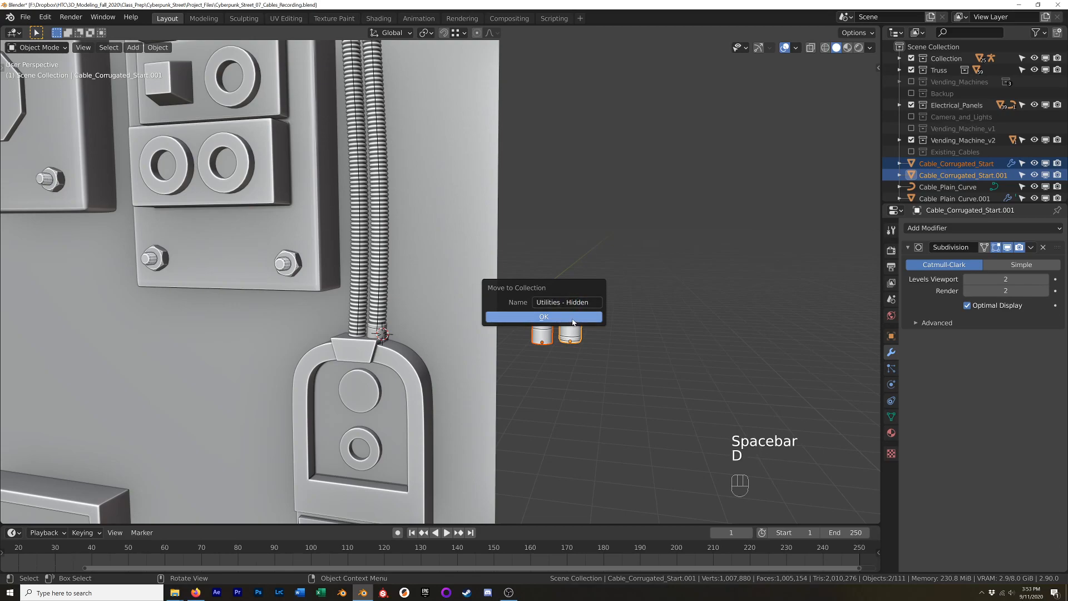
left_click(572, 317)
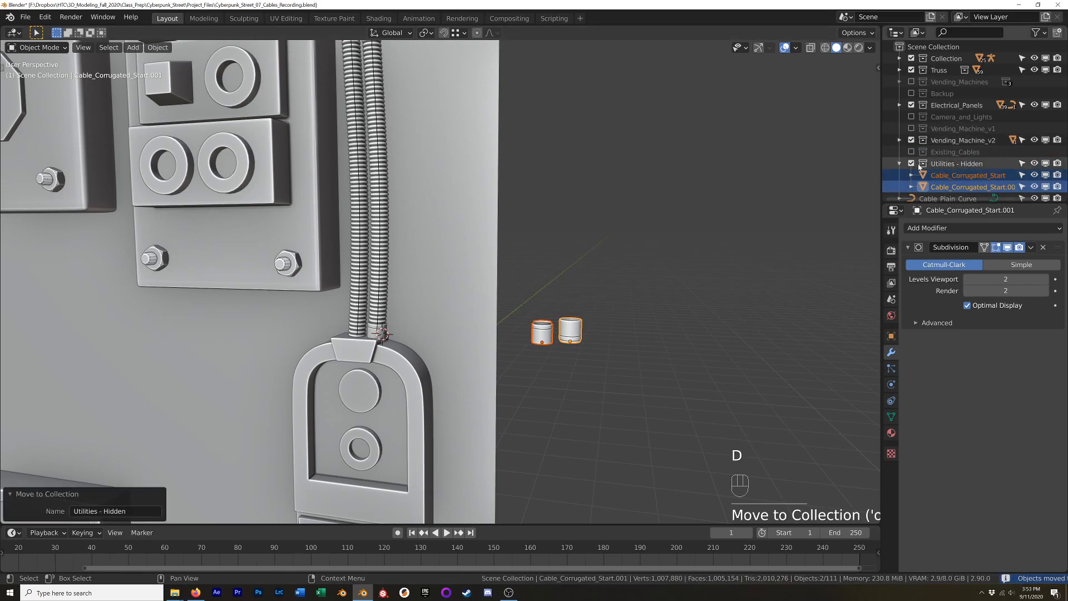
left_click(911, 164)
- Duplicate the left corrugated cable together with its curve, placing the copy about 1.6 m along X and 0.34 m down, beside the wall
scroll(392, 303, "down", 3)
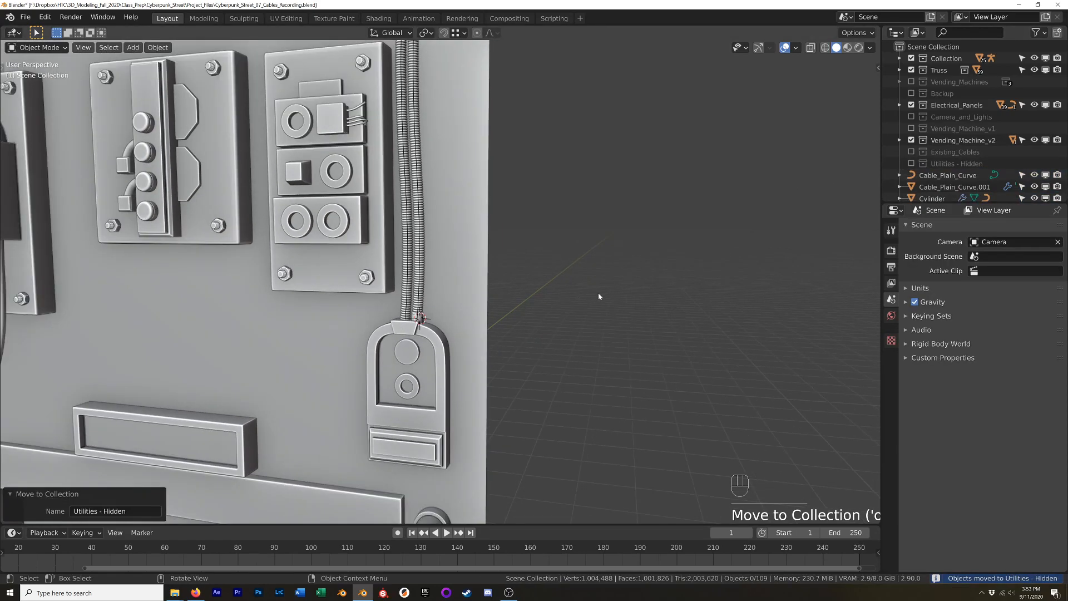
scroll(595, 294, "down", 3)
middle_click_drag(559, 294, 475, 278)
scroll(611, 289, "up", 3)
scroll(606, 289, "down", 3)
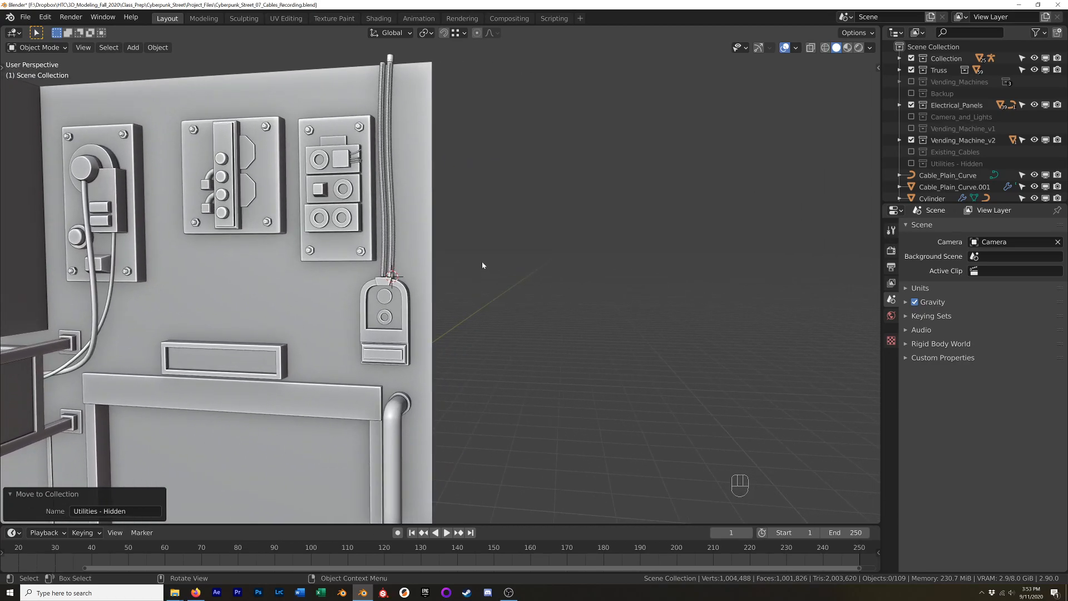
left_click(383, 264)
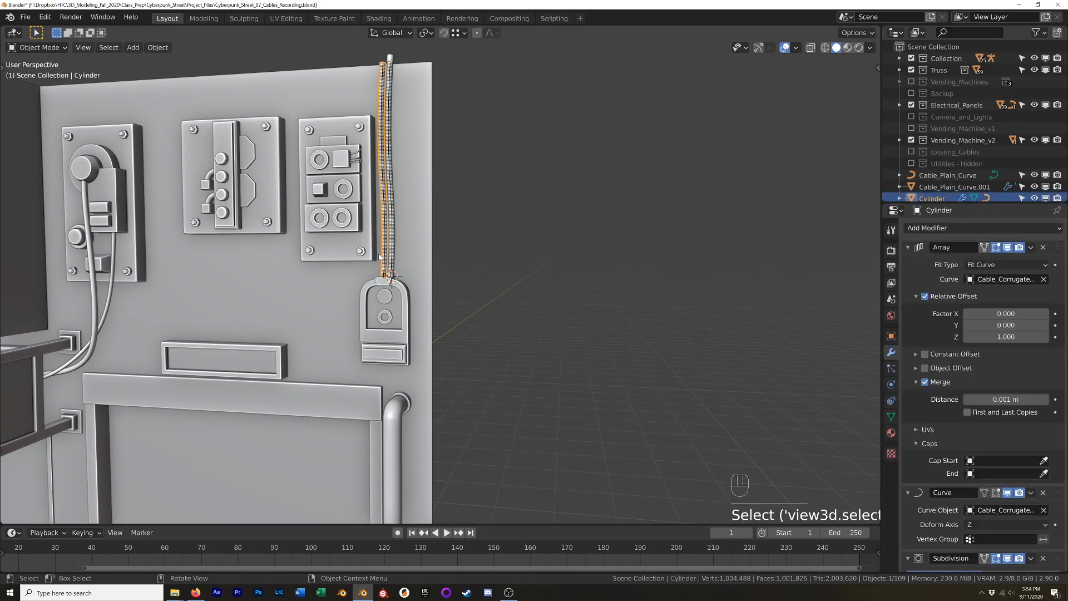
left_click(383, 255, "shift")
key("KP_1")
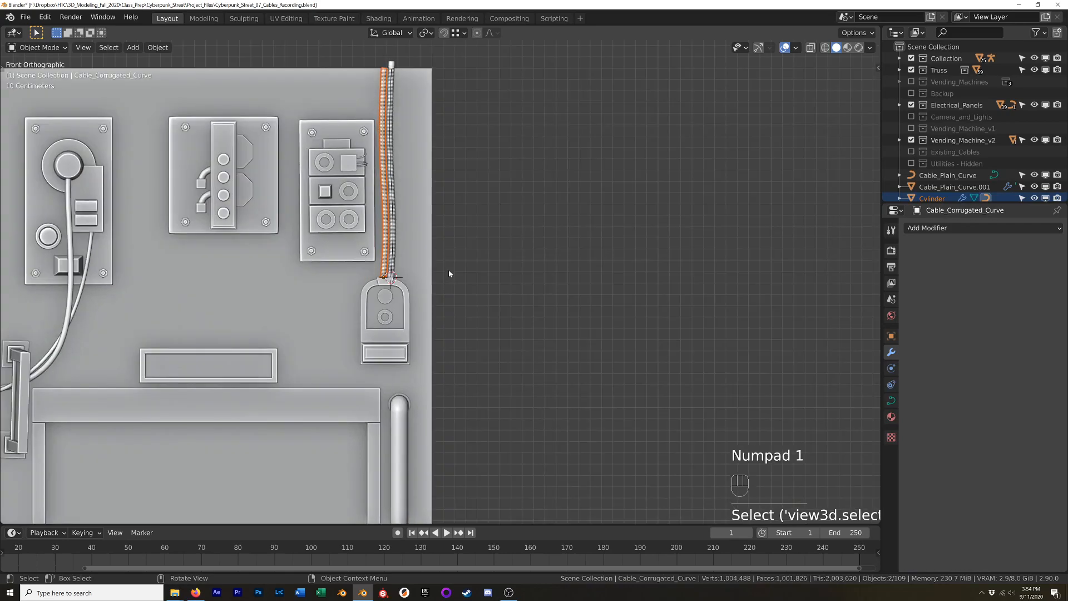
key("shift+d")
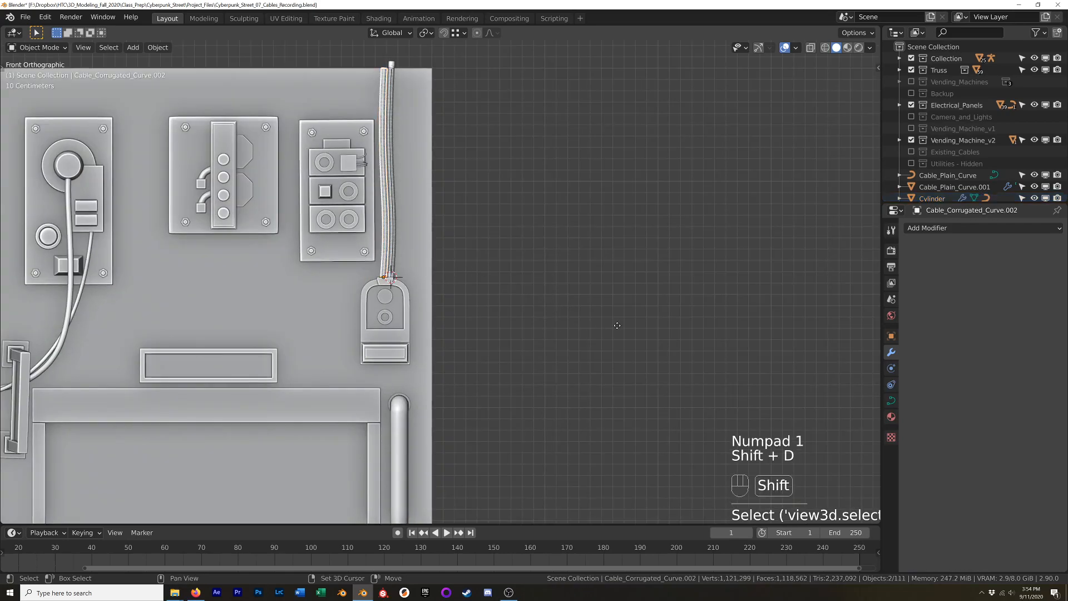
left_click(733, 364)
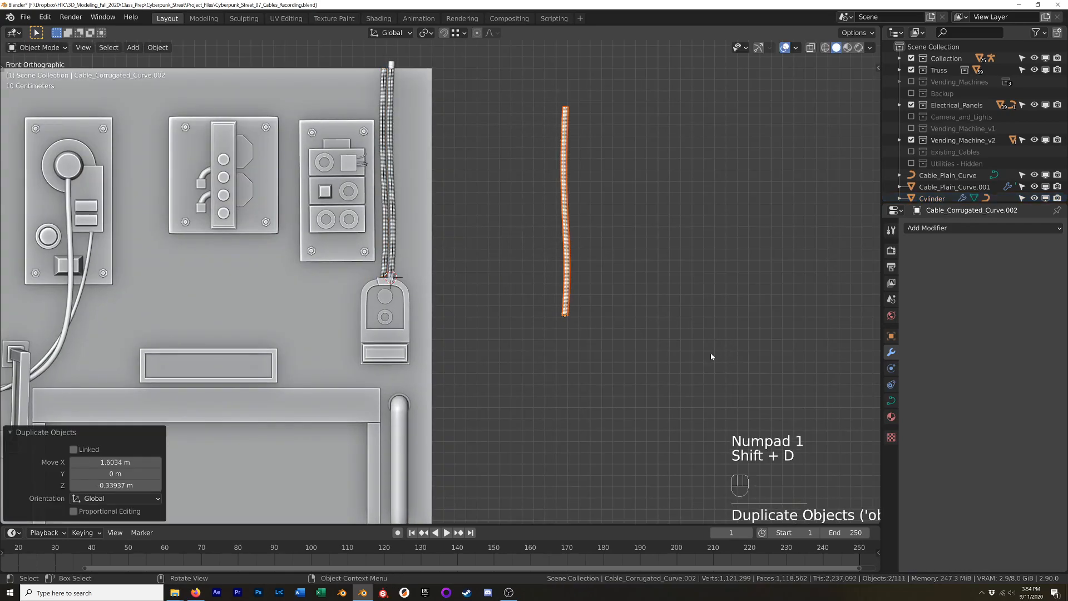
- Rename the duplicated cable mesh as Cable_Braided
scroll(614, 313, "up", 5)
left_click(516, 304)
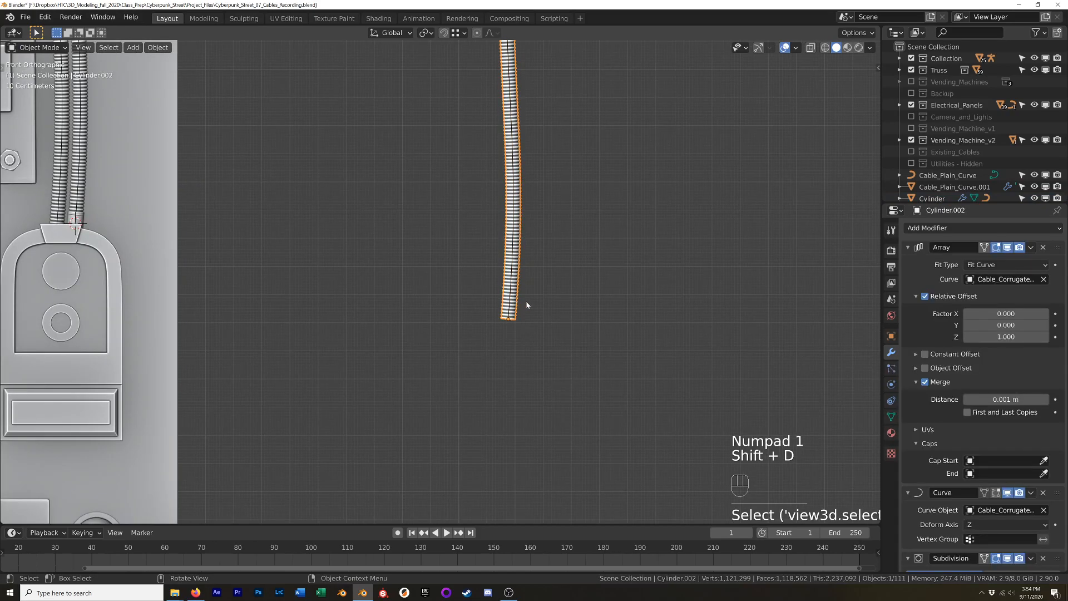
key("F2")
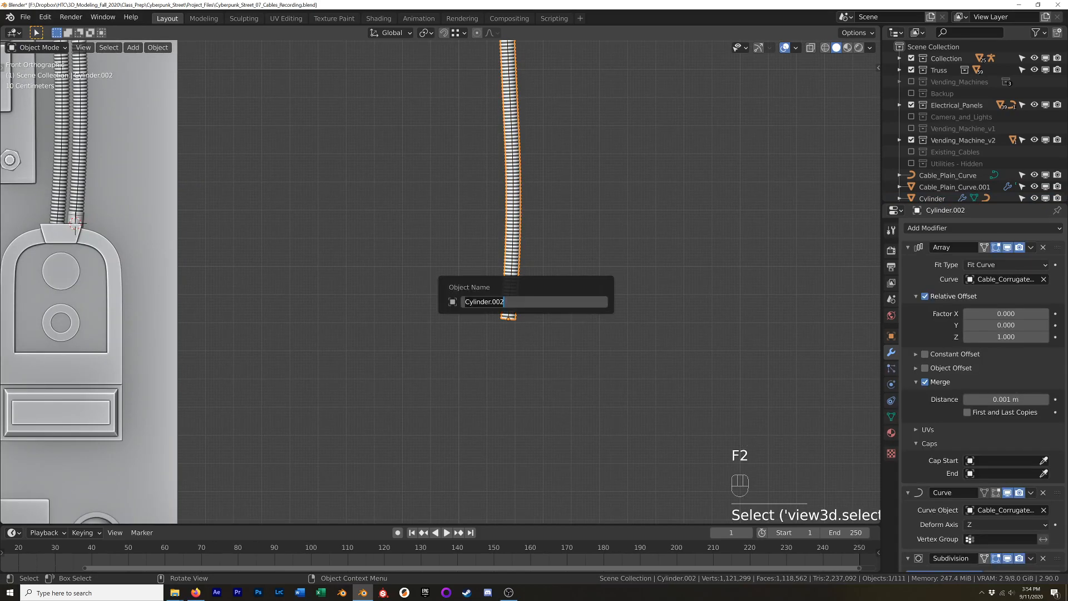
type("Cable_")
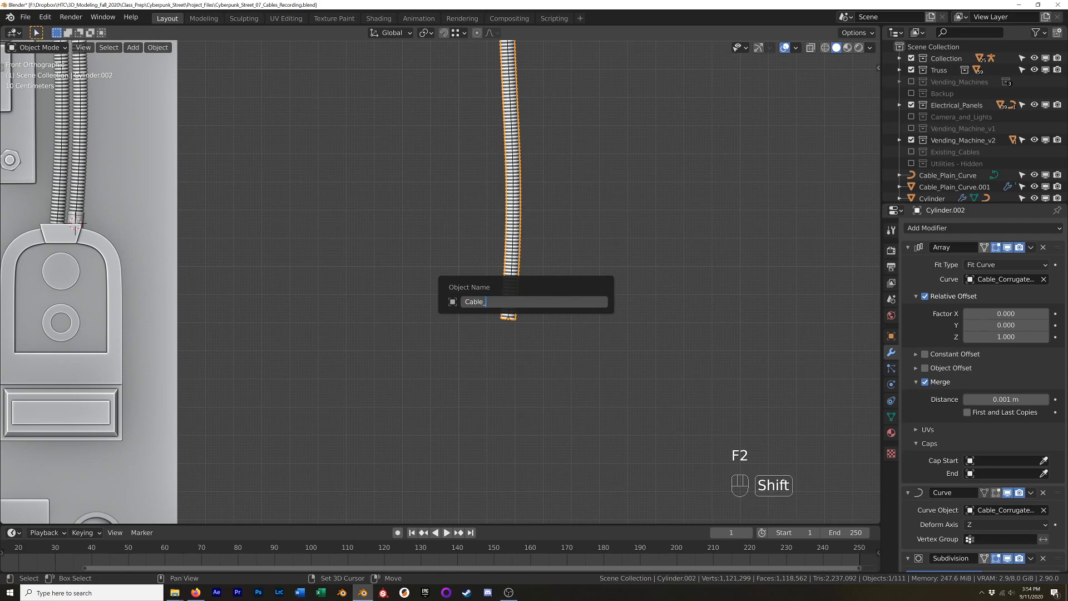
type("Braided")
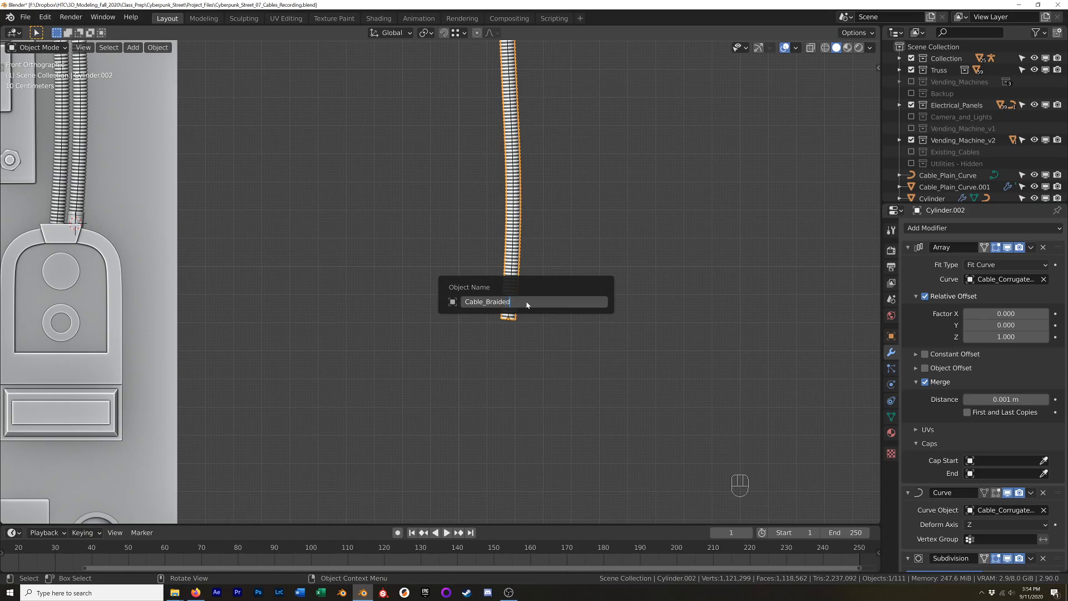
key("Return")
- Rename the curve inside the duplicated cable as Cable_Braided_Curve
left_click(510, 295)
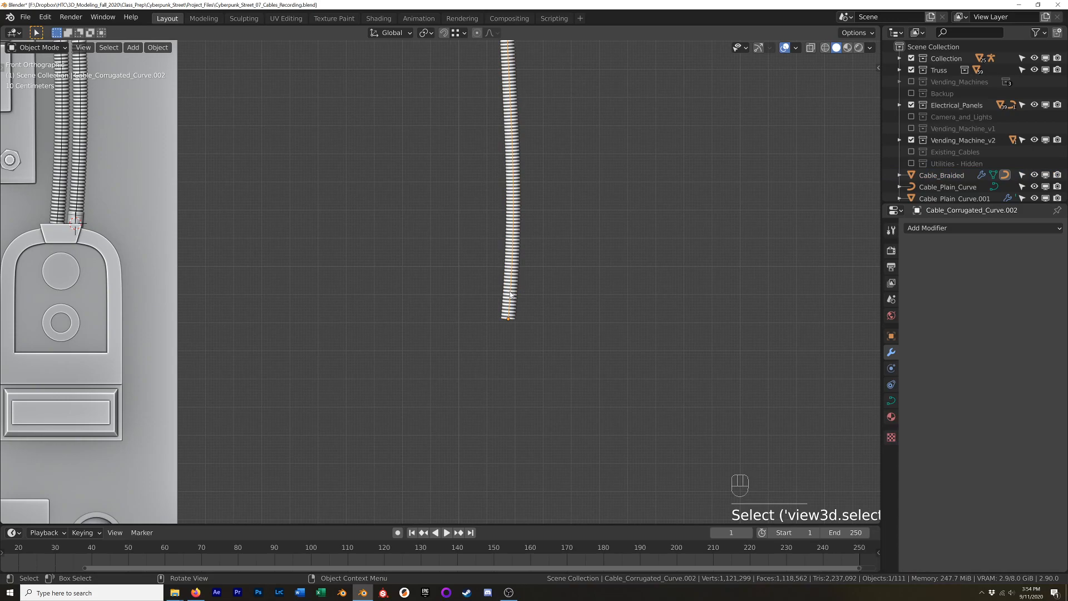
key("F2")
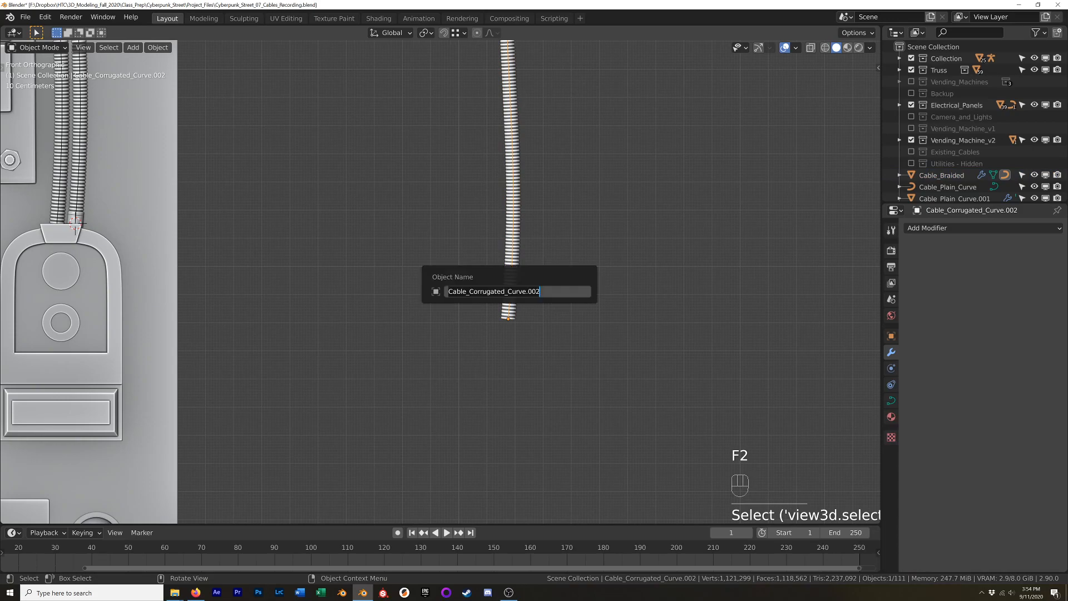
left_click(505, 292)
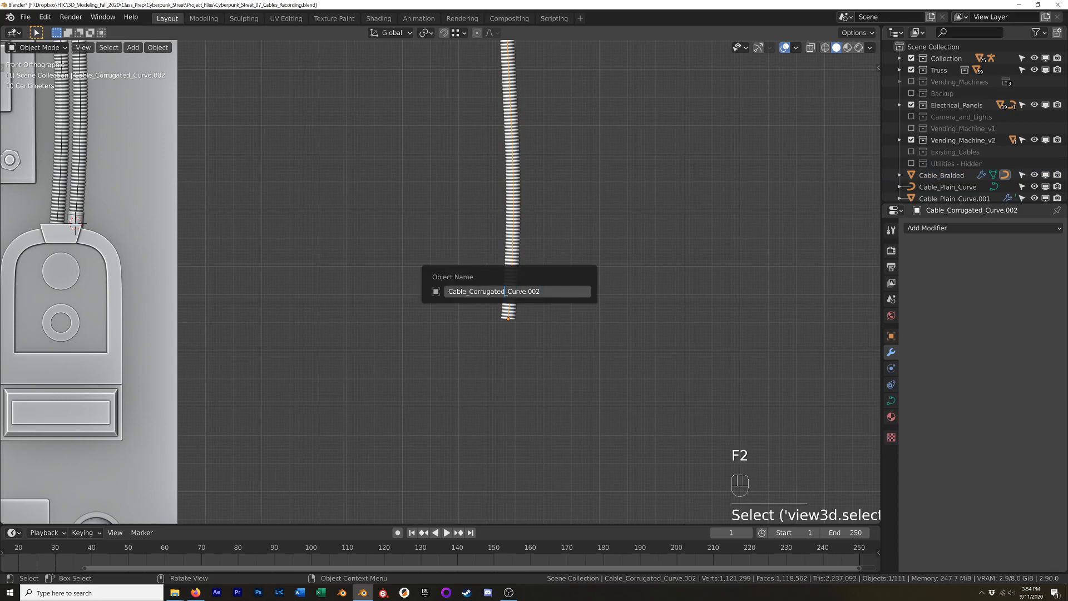
key("BackSpace")
key("BackSpace")
key("BackSpace")
key("BackSpace")
key("BackSpace")
key("BackSpace")
key("BackSpace")
key("BackSpace")
key("BackSpace")
key("BackSpace")
type("Braiden")
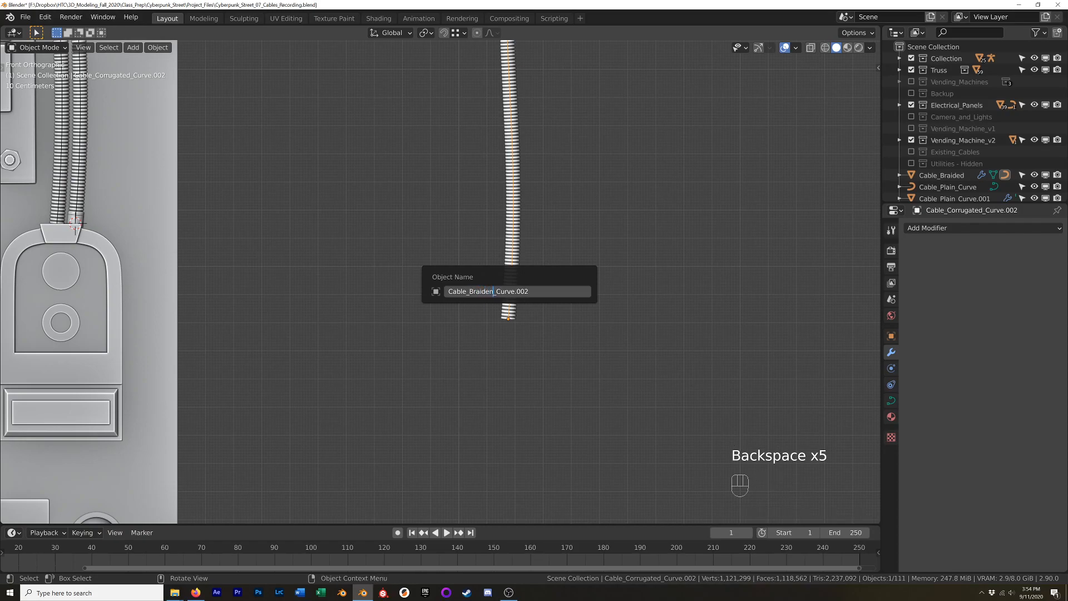
key("BackSpace")
key("BackSpace")
key("Return")
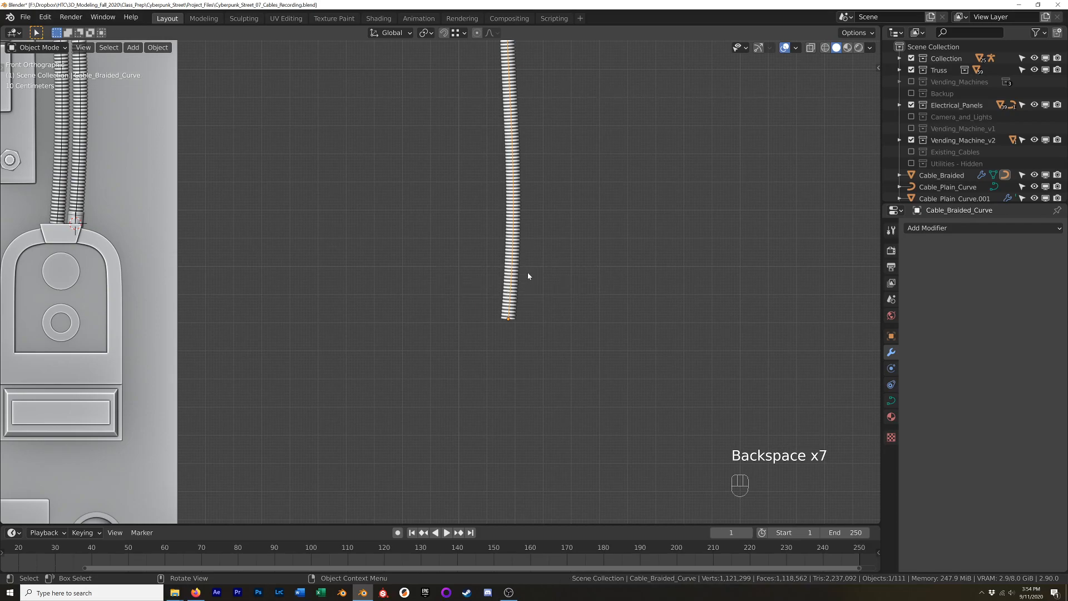
- Isolate Cable_Braided and open its base mesh for editing with the Array, Curve and Subdivision modifiers disabled in Edit Mode
left_click(515, 281)
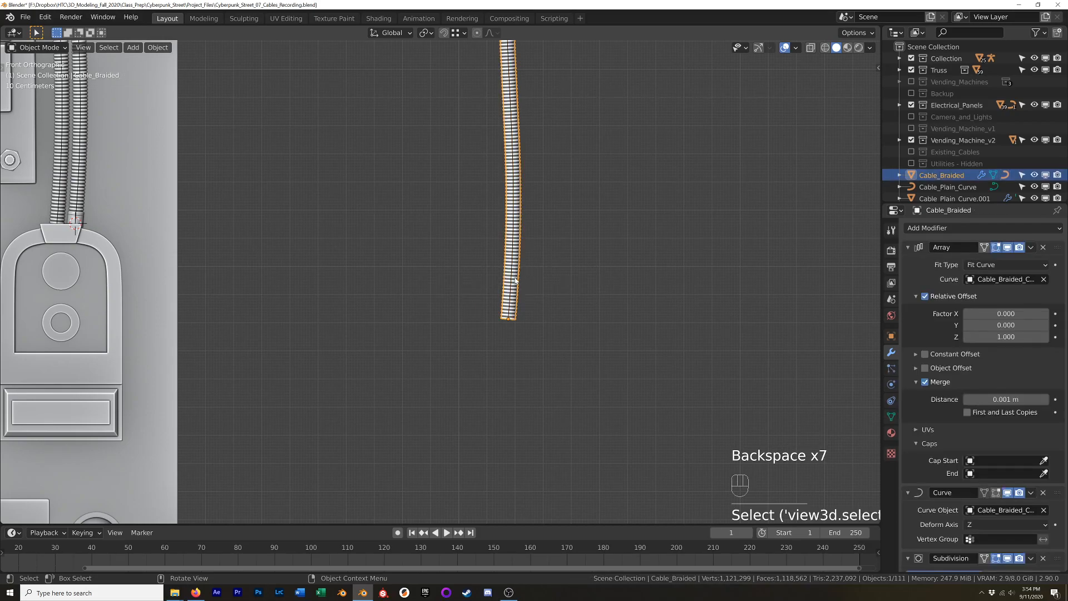
key("KP_Divide")
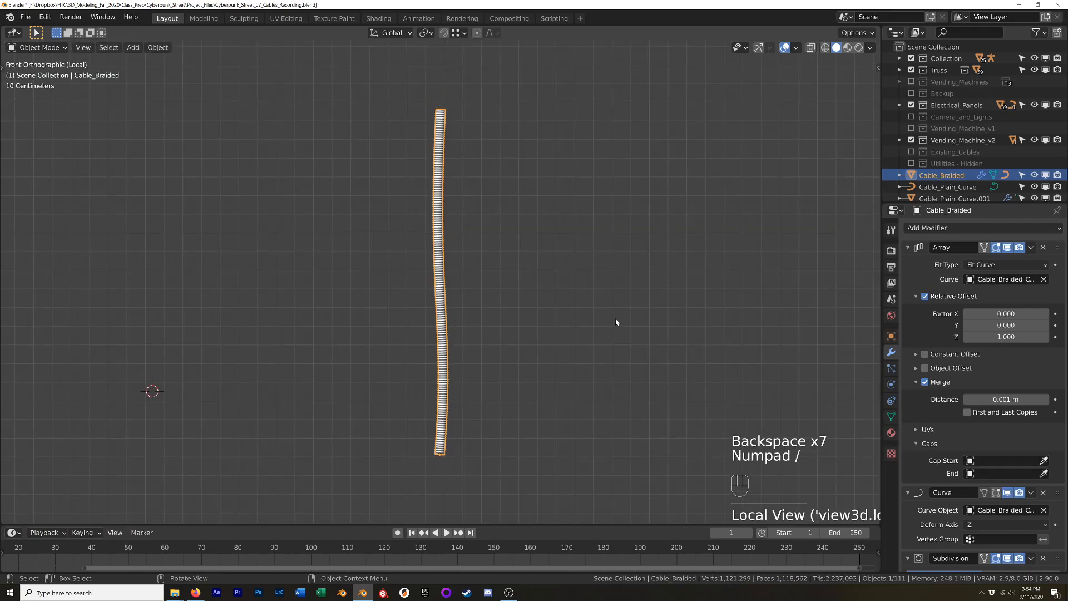
left_click(907, 247)
left_click(908, 263)
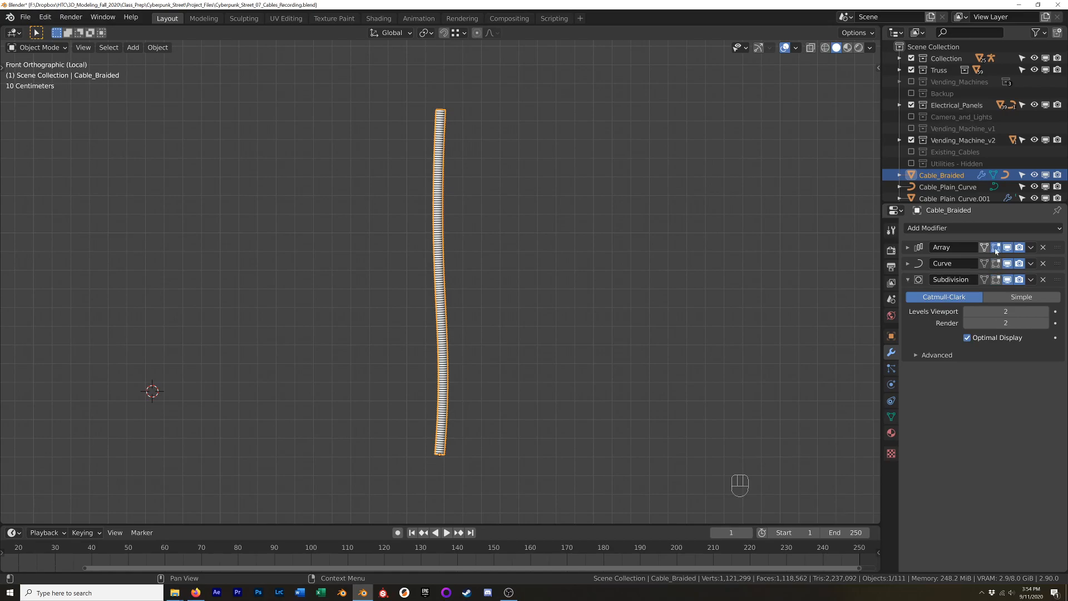
key("Tab")
key("KP_Decimal")
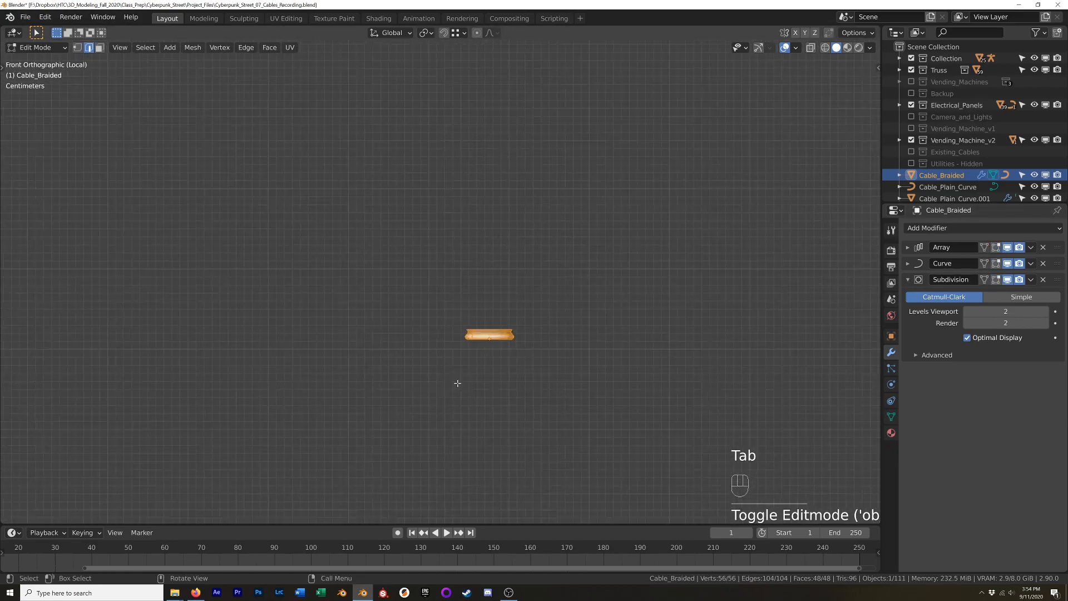
scroll(534, 226, "up", 5)
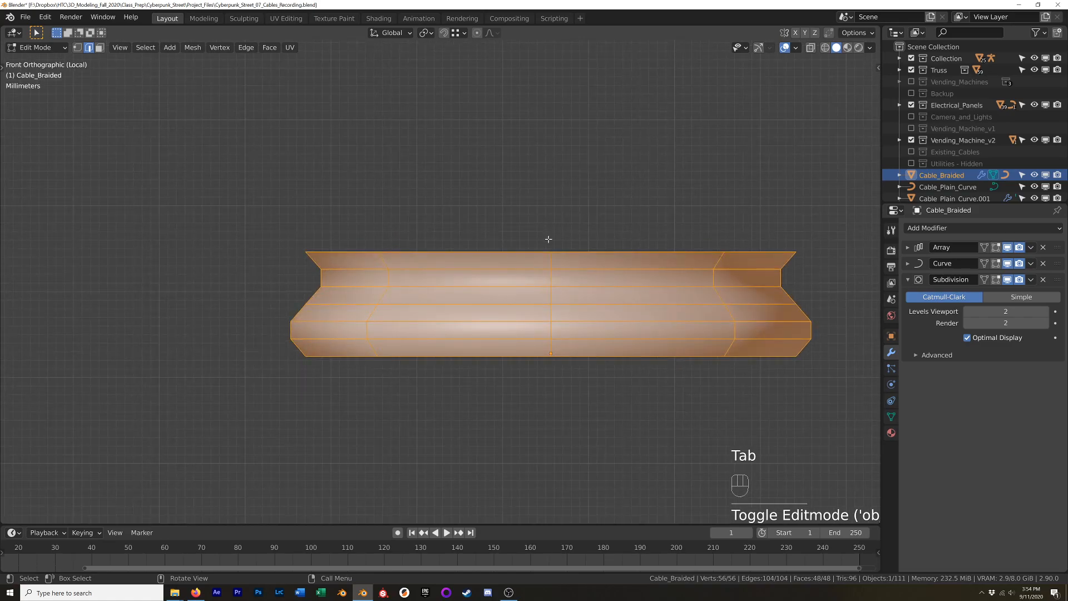
- Dissolve the five intermediate horizontal edge loops of the corrugated segment, leaving a plain octagonal ring
left_click(621, 320, "alt")
left_click(631, 309, "alt+shift")
left_click(631, 295, "alt+shift")
left_click(634, 280, "alt+shift")
left_click(640, 266, "alt+shift")
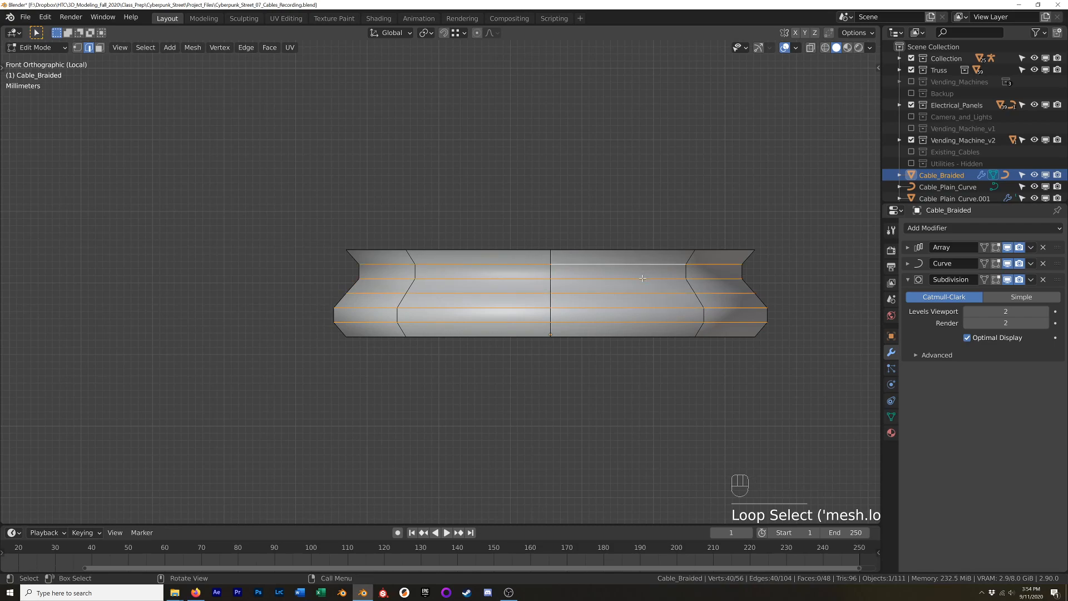
key("x")
left_click(670, 359)
- Move the whole octagonal ring off its origin in top view, about -0.027 m along X and -0.029 m along Y
middle_click_drag(667, 356, 602, 311)
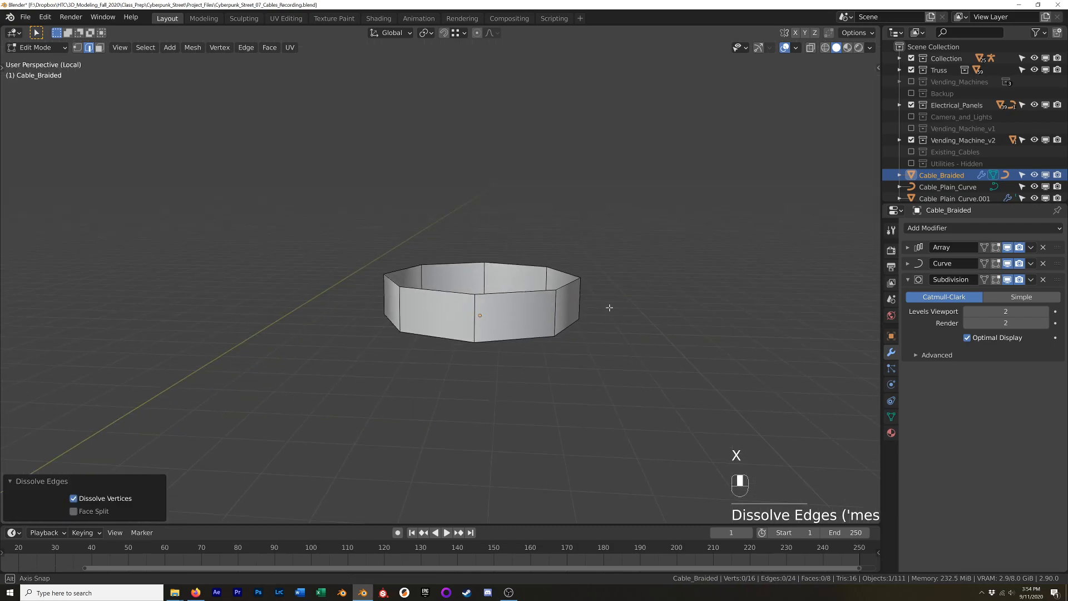
key("KP_7")
scroll(584, 290, "down", 3)
middle_click_drag(565, 270, 669, 320, "shift")
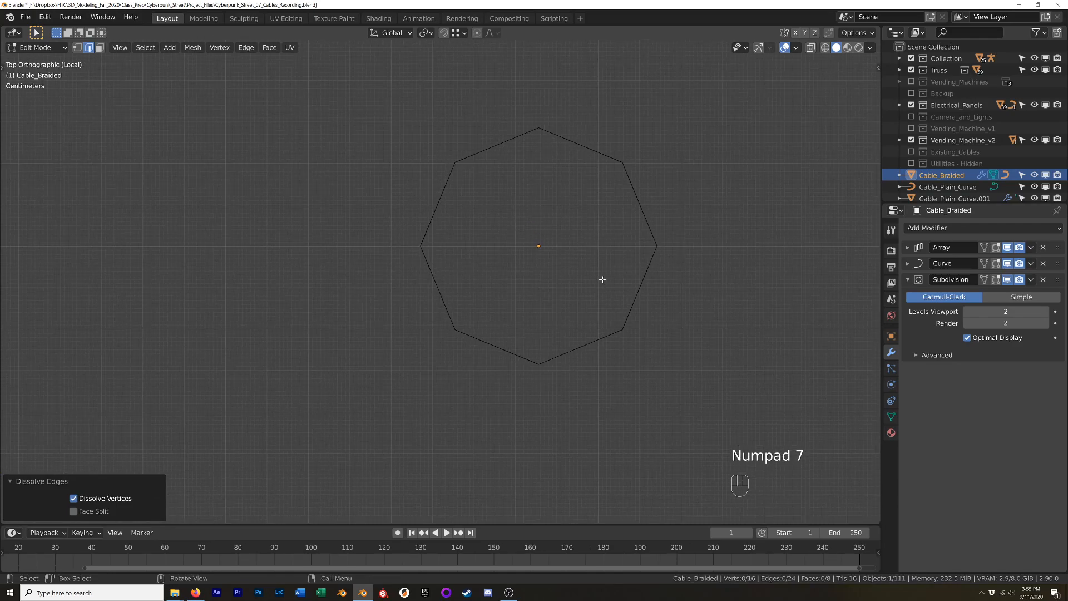
key("a")
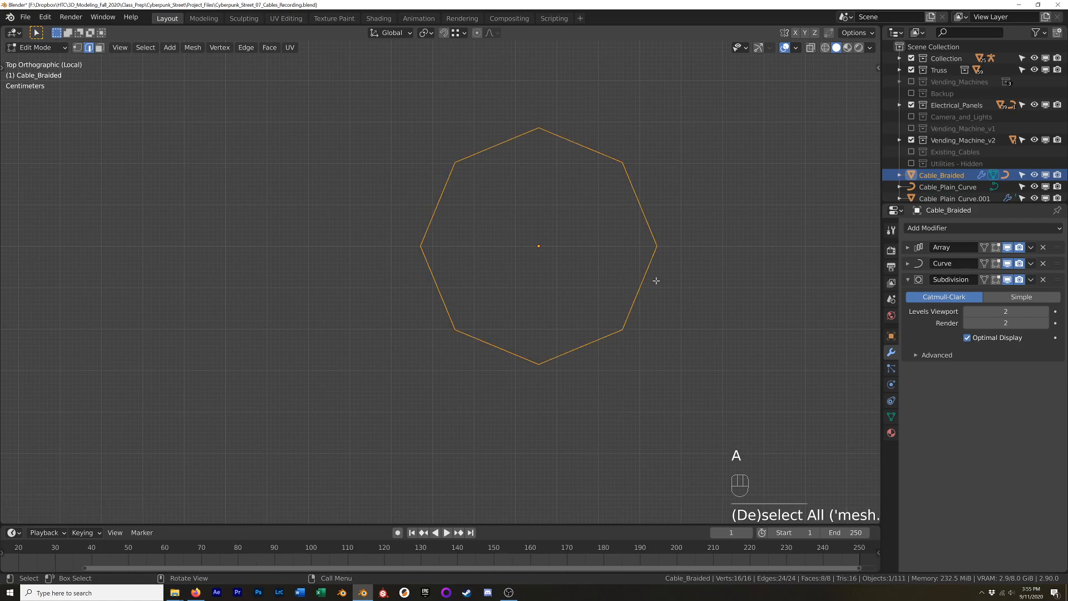
key("g")
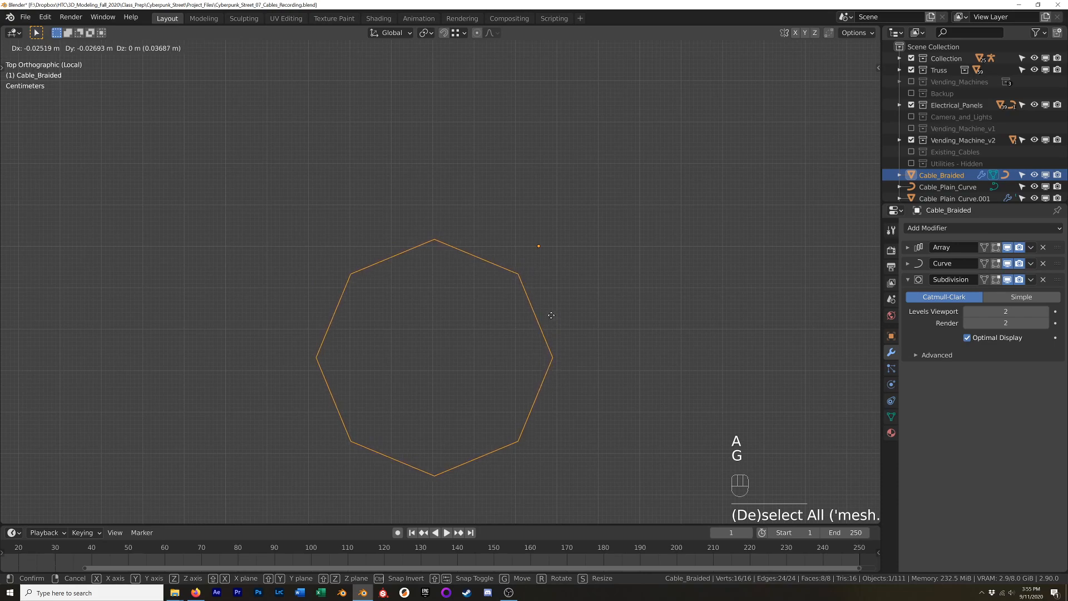
left_click(522, 338)
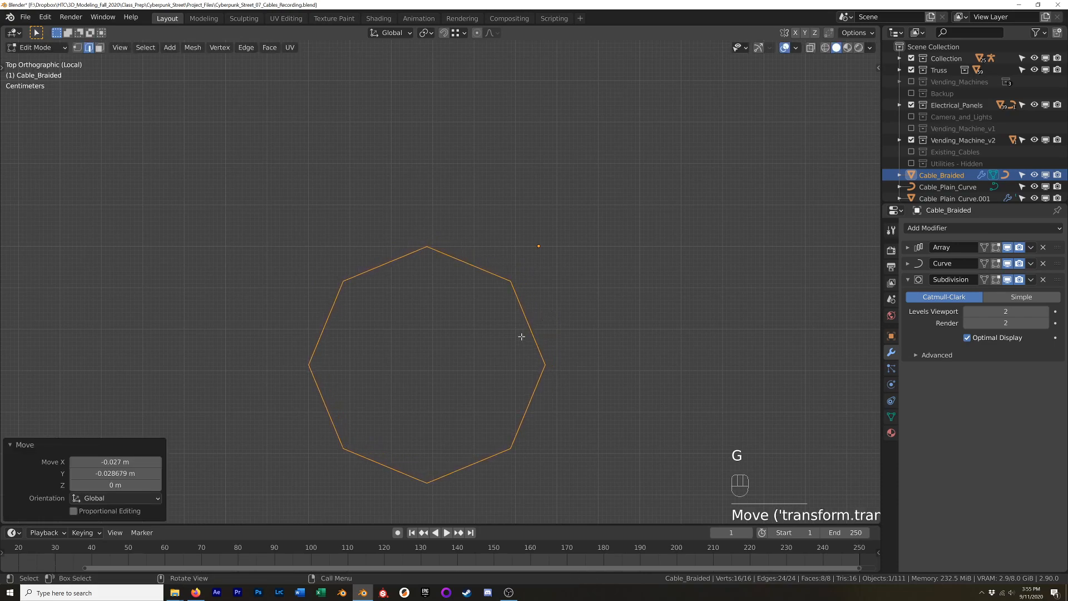
- Duplicate the octagonal ring about 0.058 m along X, and place another duplicate about -0.027 m in X and 0.044 m in Y from it
key("shift+d")
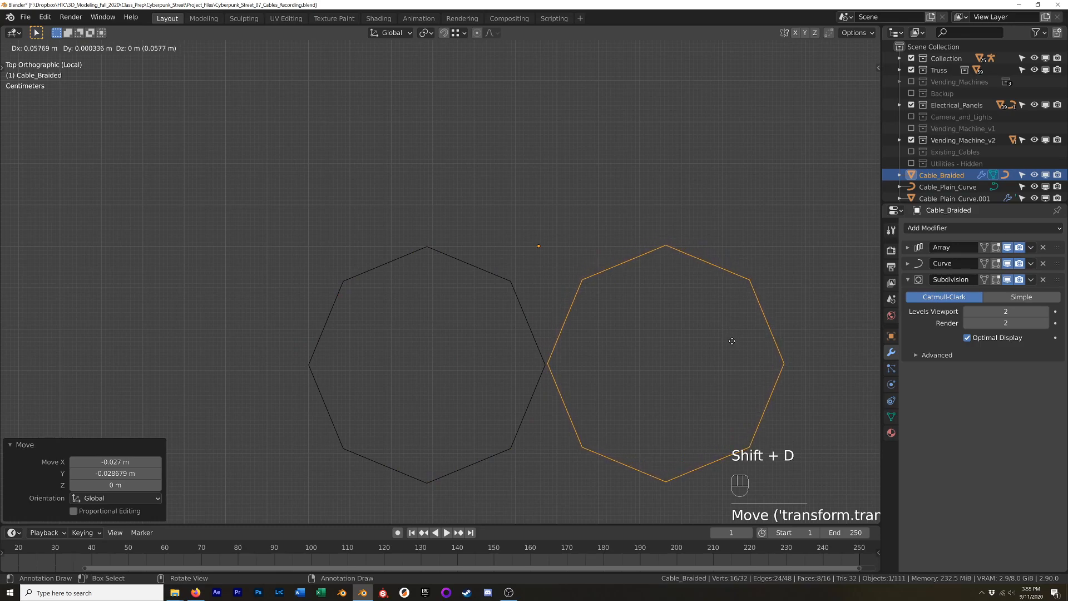
left_click(731, 341)
key("shift+d")
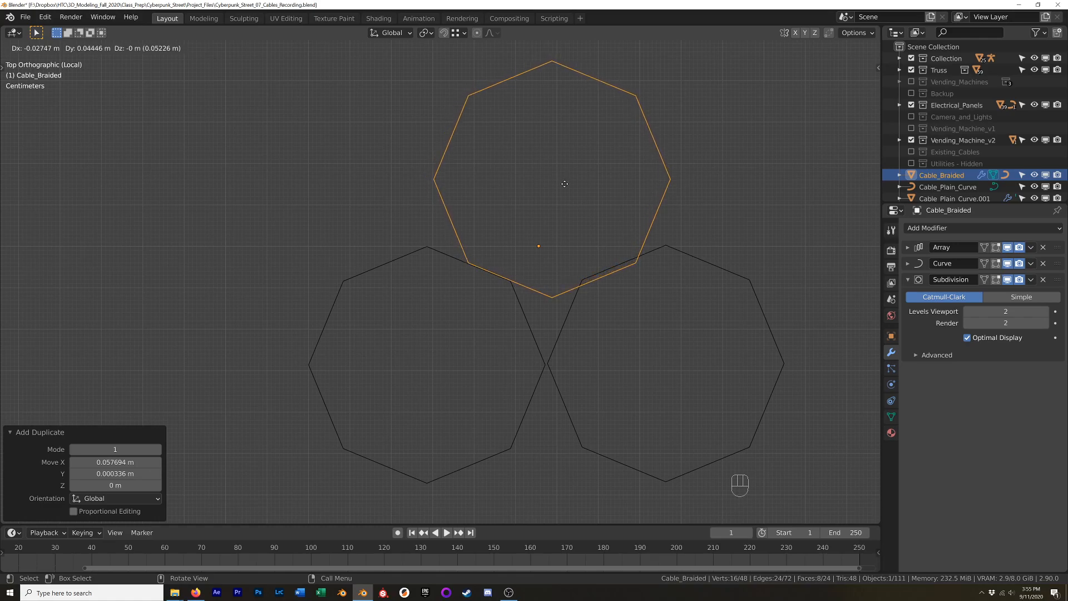
left_click(565, 183)
- Nudge the second ring about -0.0003 m in Y and the third about -0.0013 m in X and 0.0009 m in Y to tighten the triangular arrangement
left_click(566, 340)
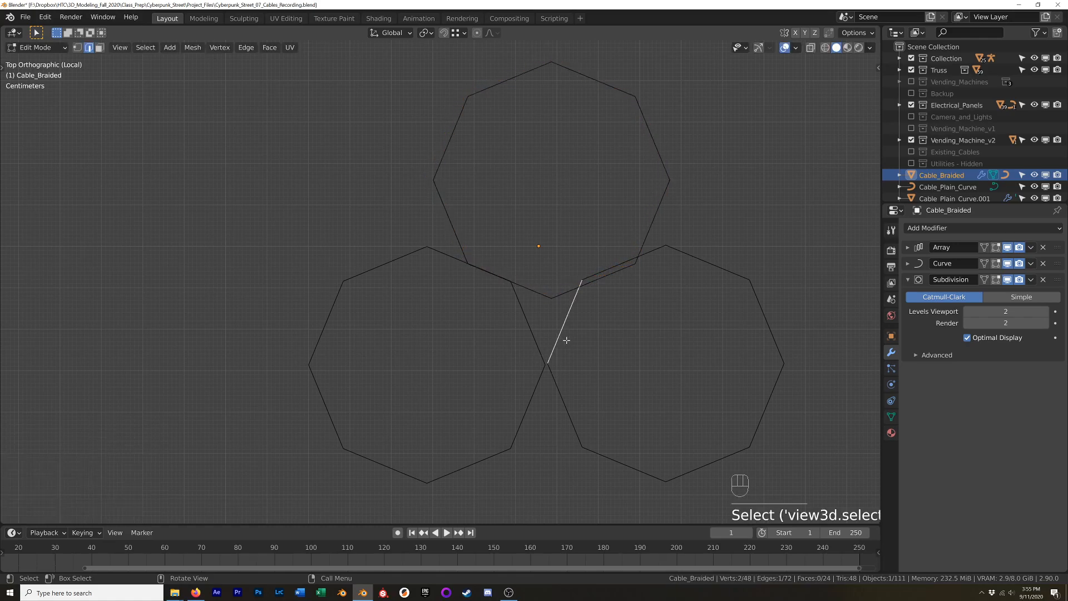
key("l")
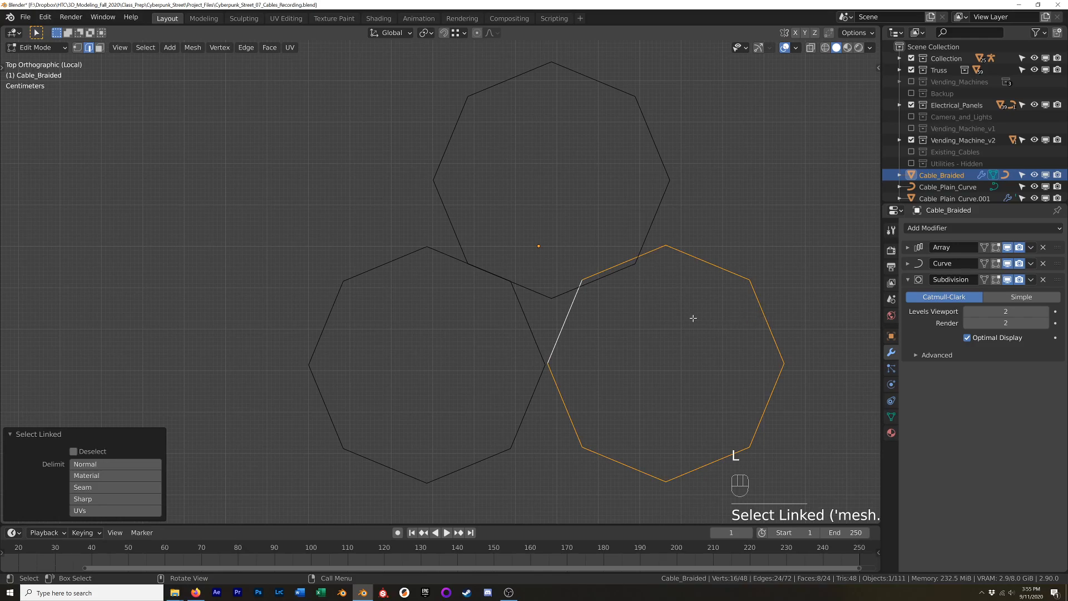
key("g")
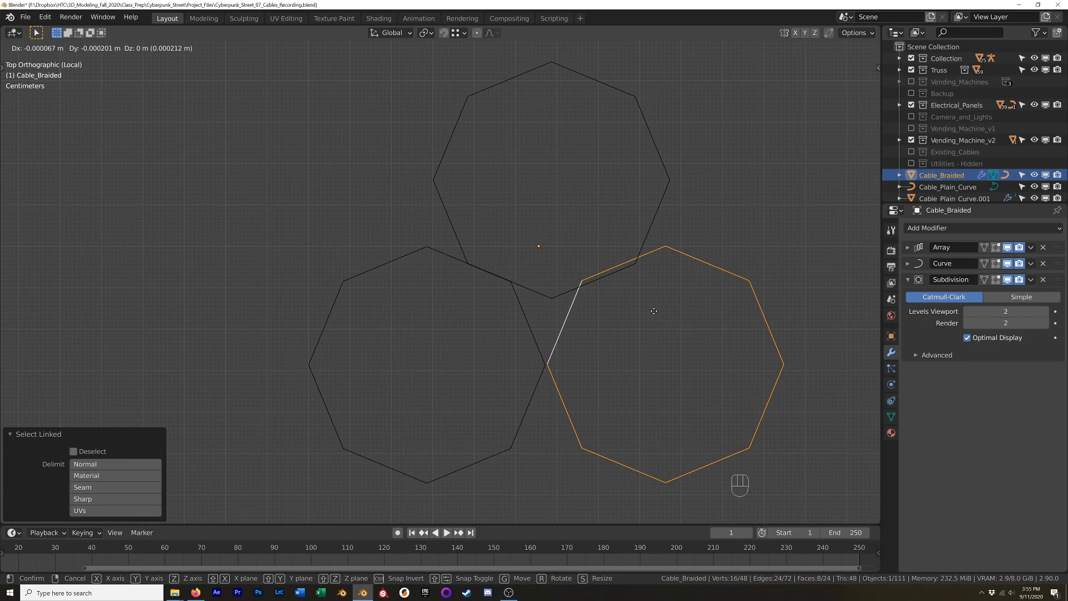
left_click(654, 311)
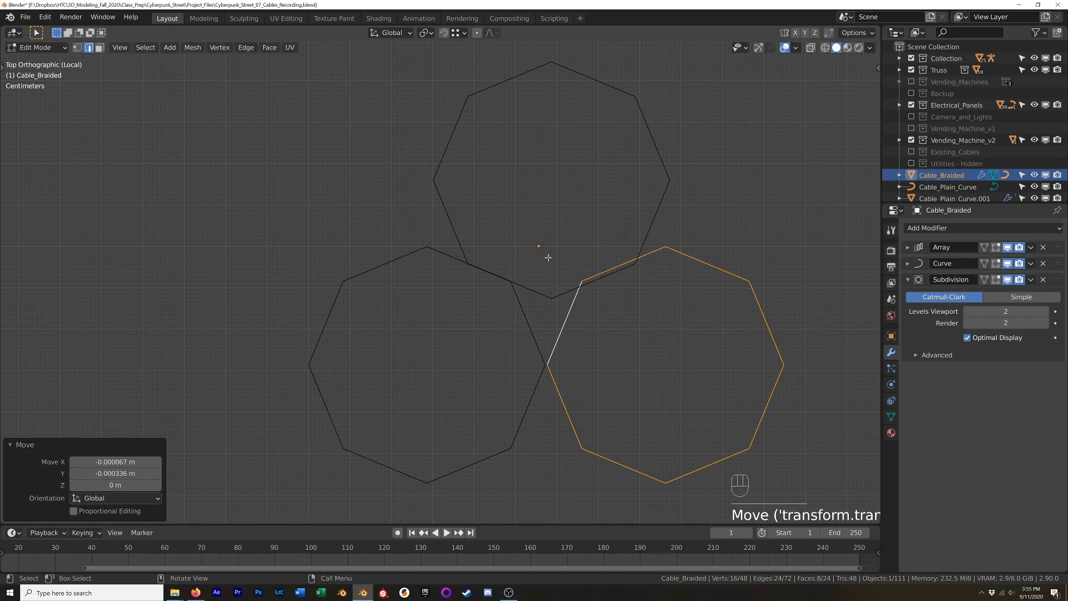
key("l")
left_click(550, 299)
key("l")
key("g")
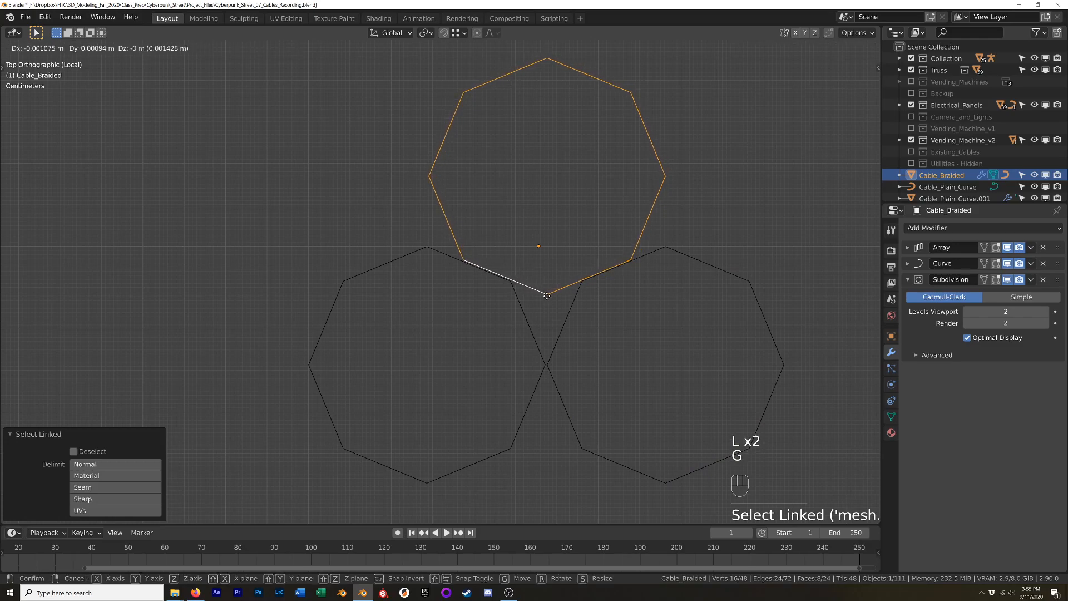
left_click(546, 296)
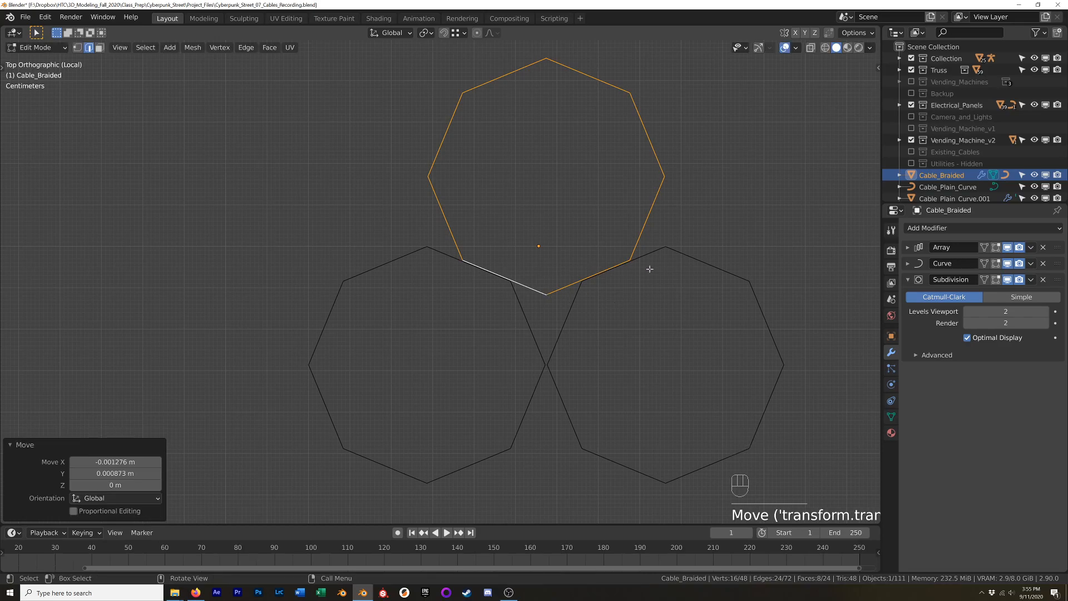
key("a")
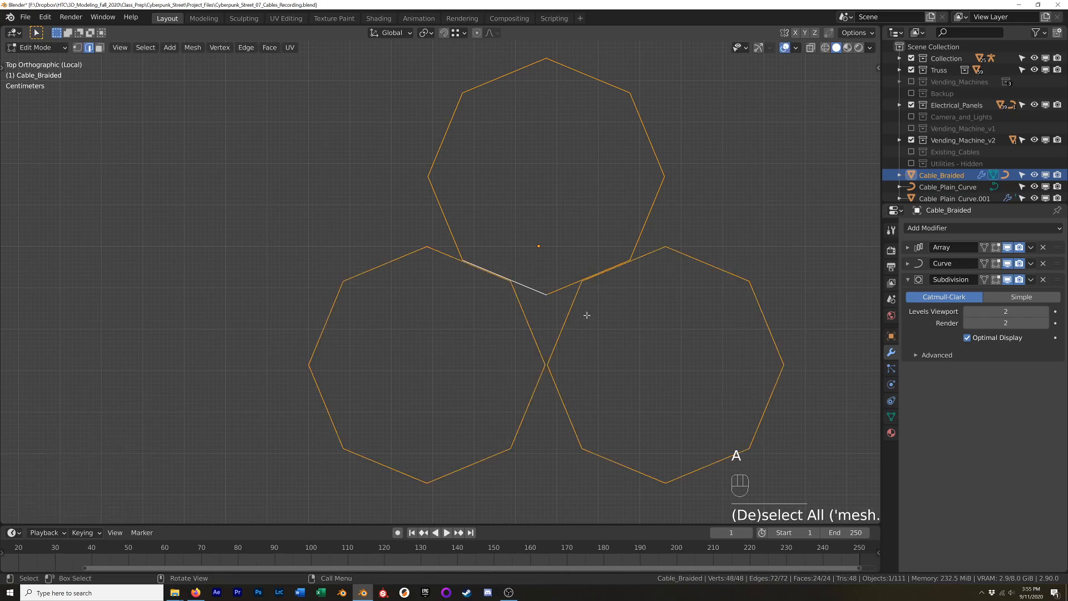
key("shift+s")
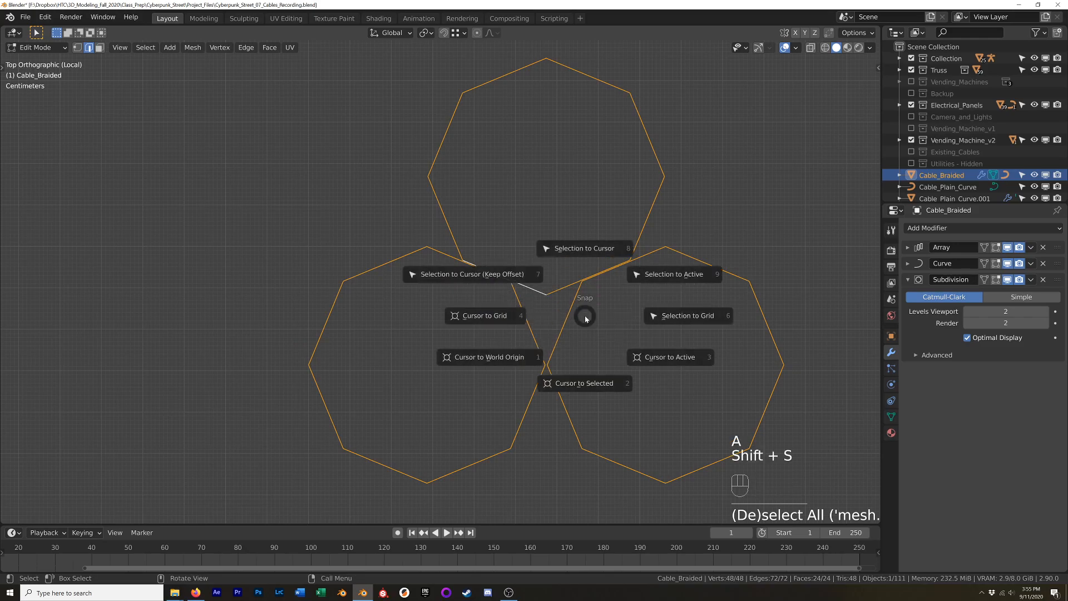
key("Escape")
- Select the bottom edge loops of all three rings and snap the 3D cursor to the selection
mouse_move(596, 348)
middle_mouse_down()
mouse_move(588, 290)
mouse_move(585, 356)
middle_mouse_up()
left_click(584, 380, "alt")
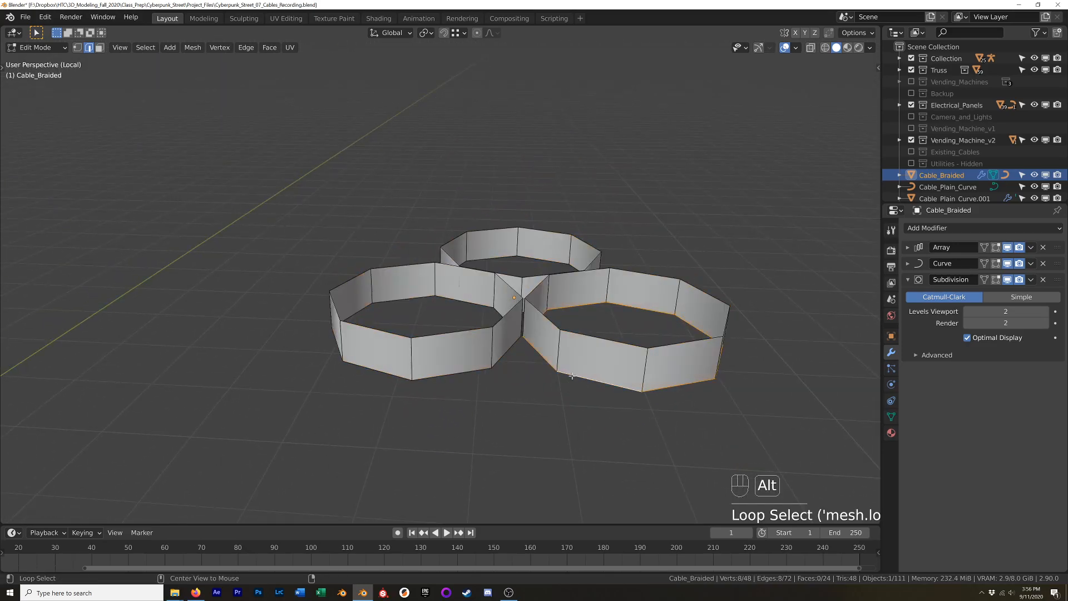
left_click(471, 377, "alt+shift")
middle_click_drag(471, 377, 461, 229)
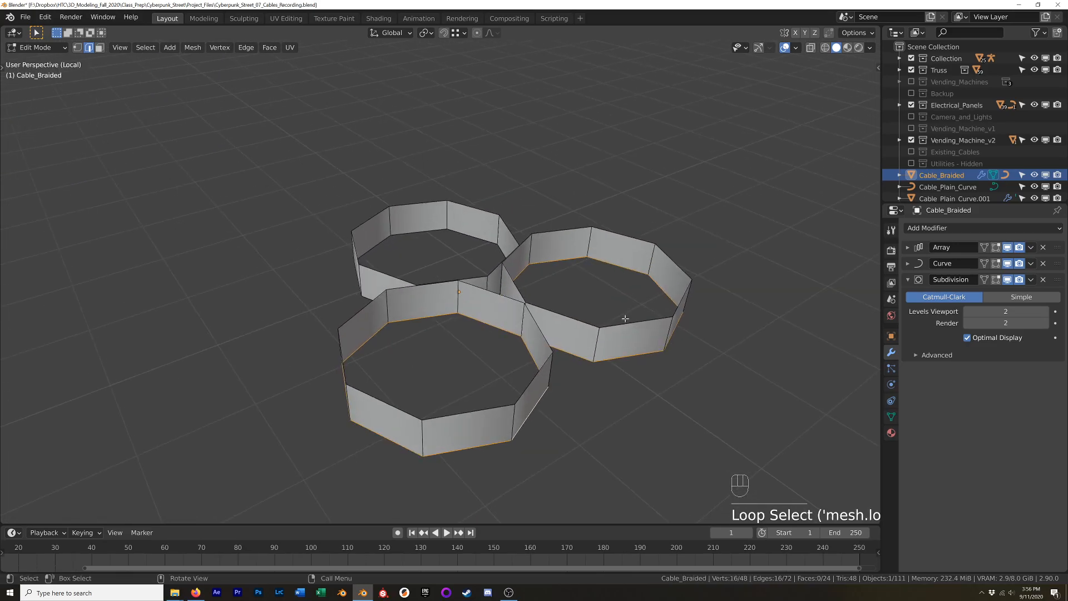
left_click(461, 230, "alt+shift")
key("shift+s")
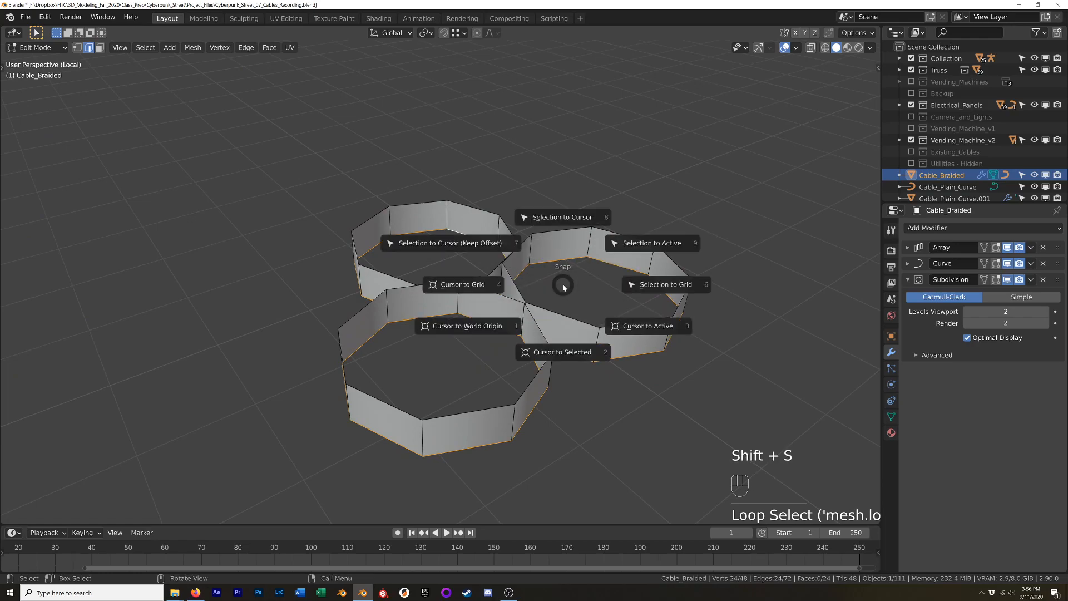
left_click(570, 358)
- Set the origin of Cable_Braided to the 3D cursor at the base centre of the three rings
key("KP_3")
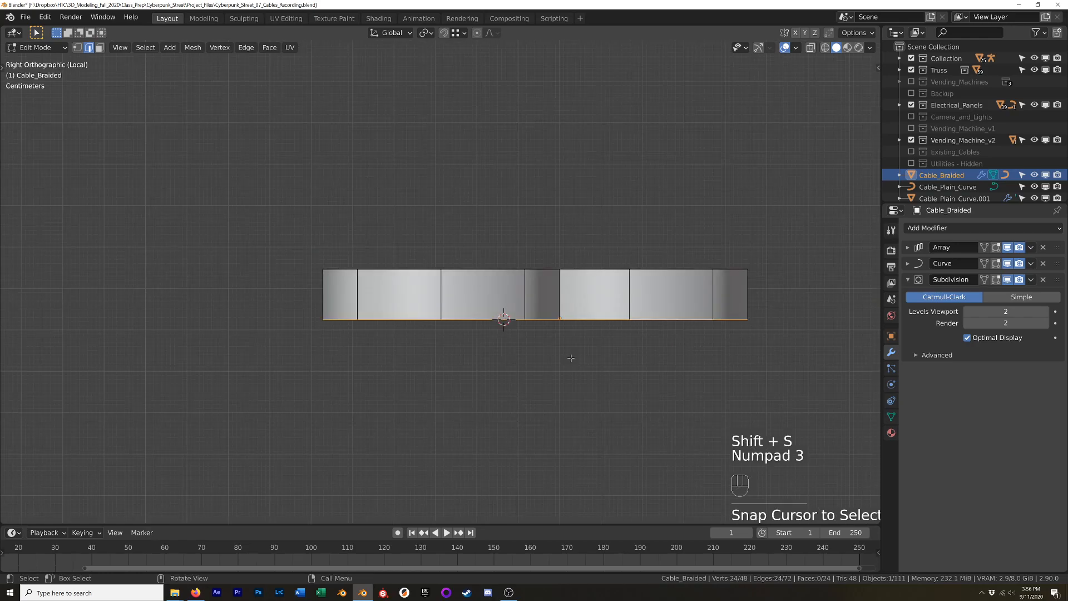
key("Tab")
key("Tab")
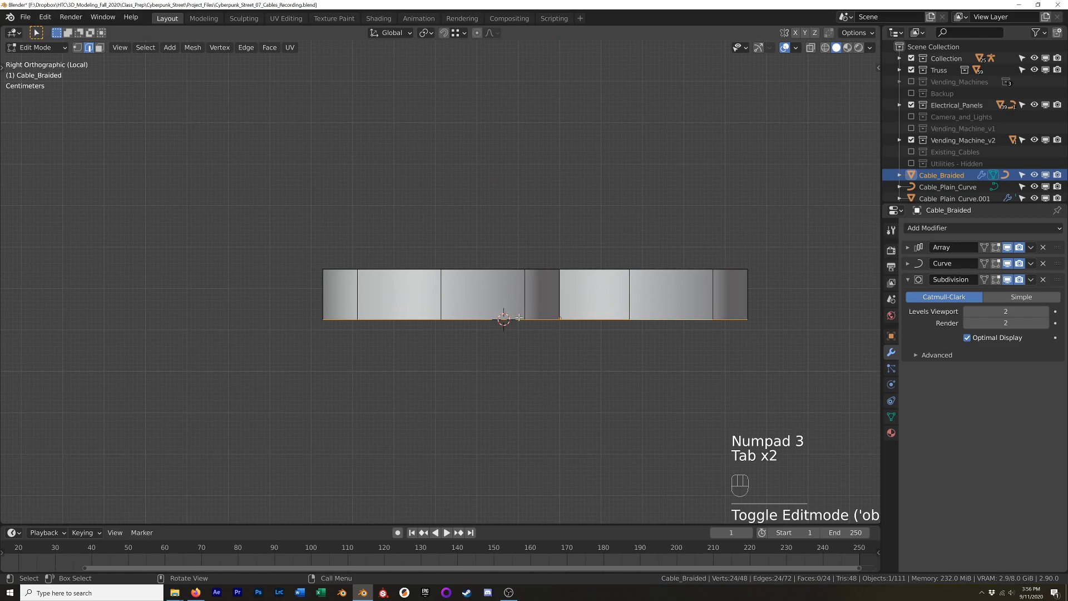
key("Tab")
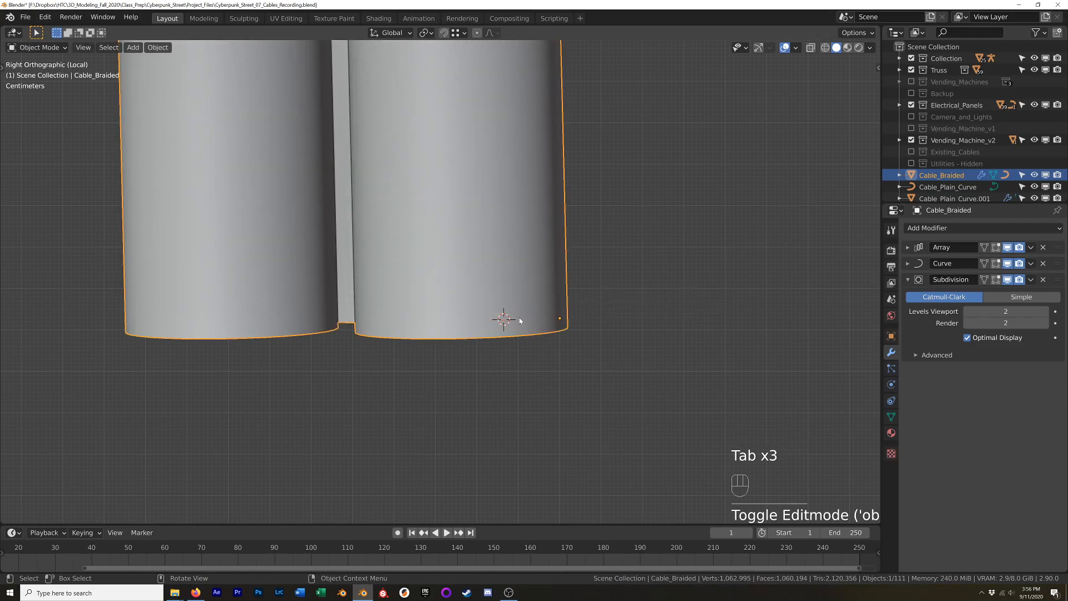
key("q")
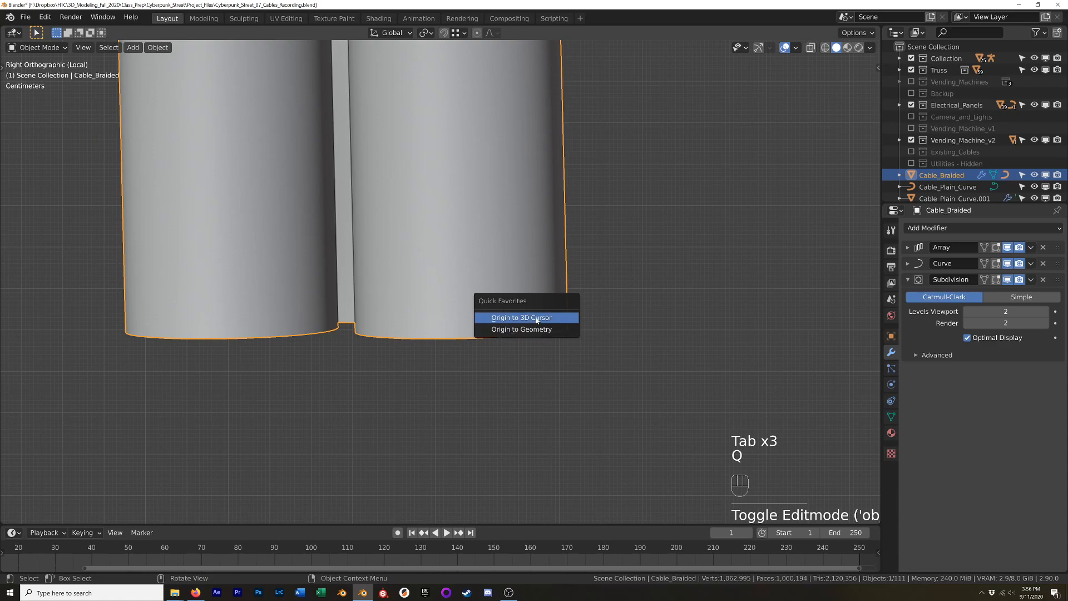
left_click(528, 318)
- Exit the isolated view of Cable_Braided in Object Mode and enable its Array and Curve modifiers in Edit Mode
key("KP_1")
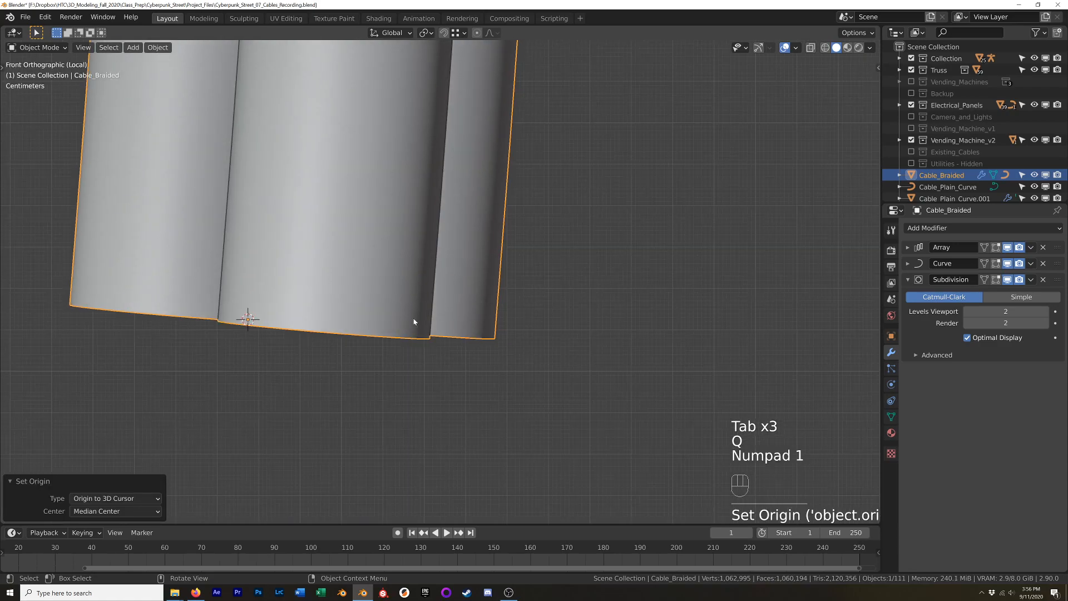
key("Tab")
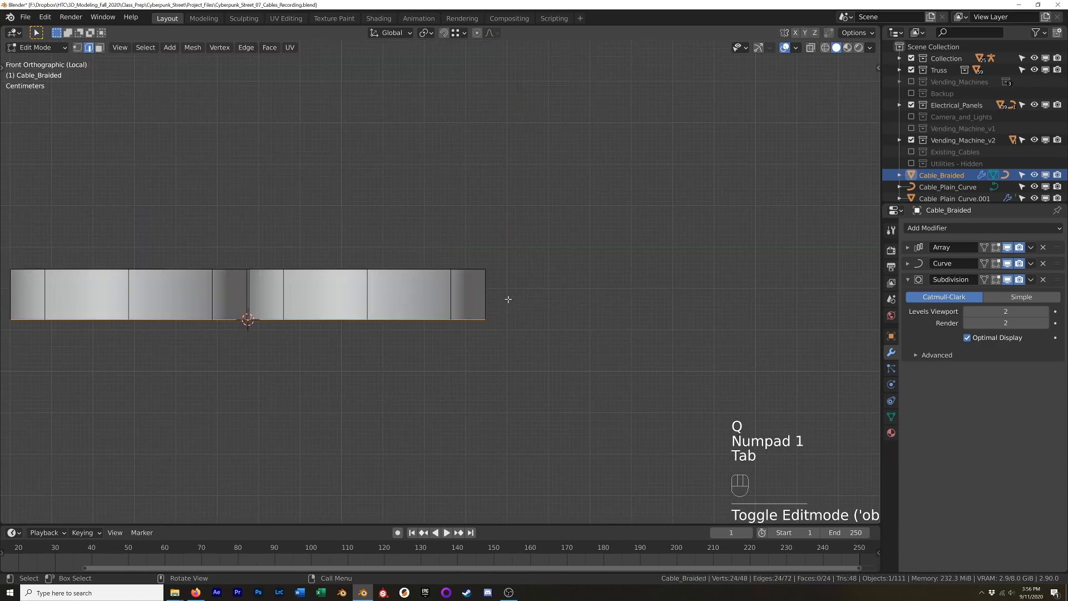
middle_click_drag(289, 322, 352, 369)
middle_click_drag(353, 370, 271, 245, "shift")
key("Tab")
scroll(352, 377, "down", 5)
scroll(352, 379, "down", 8)
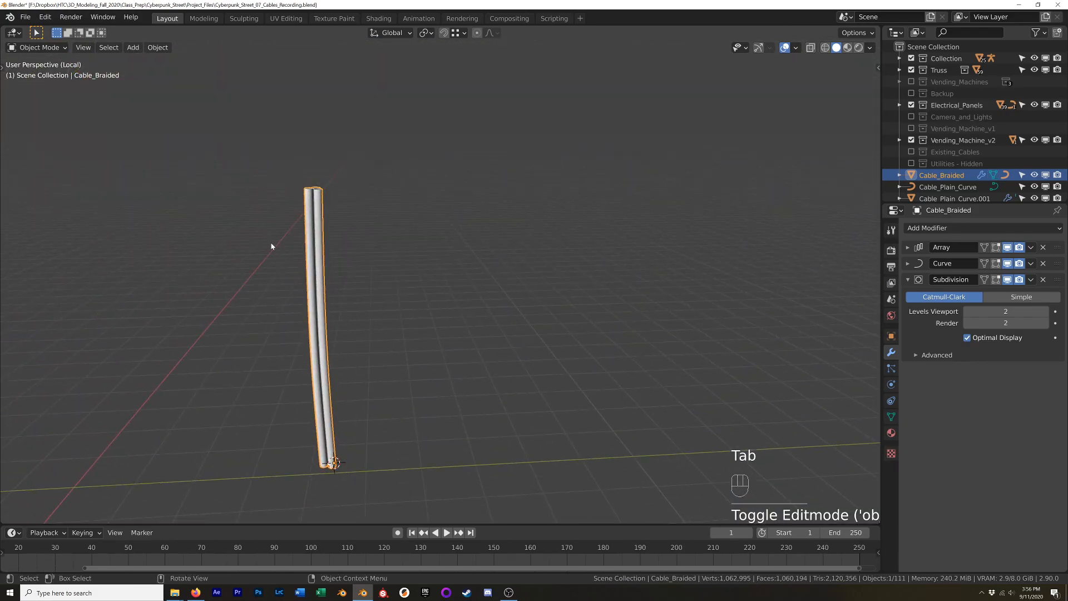
key("KP_Divide")
scroll(310, 239, "down", 3)
middle_click_drag(455, 97, 440, 226, "shift")
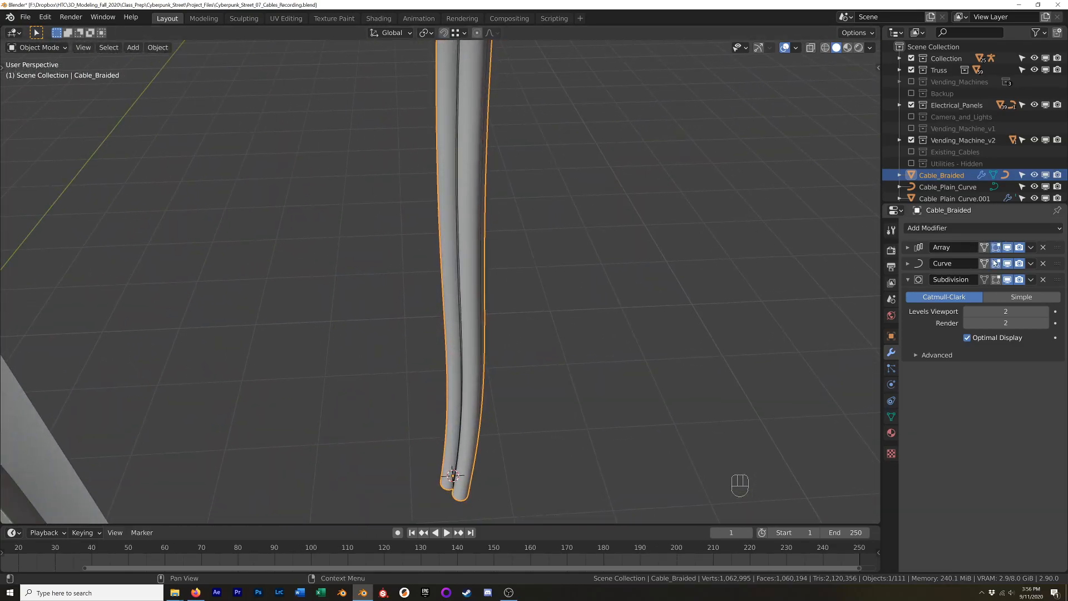
- Tilt the upper control point of Cable_Braided_Curve by about -1083° to twist the three strands into a braid
left_click(458, 188)
middle_click_drag(457, 196, 479, 274)
key("Tab")
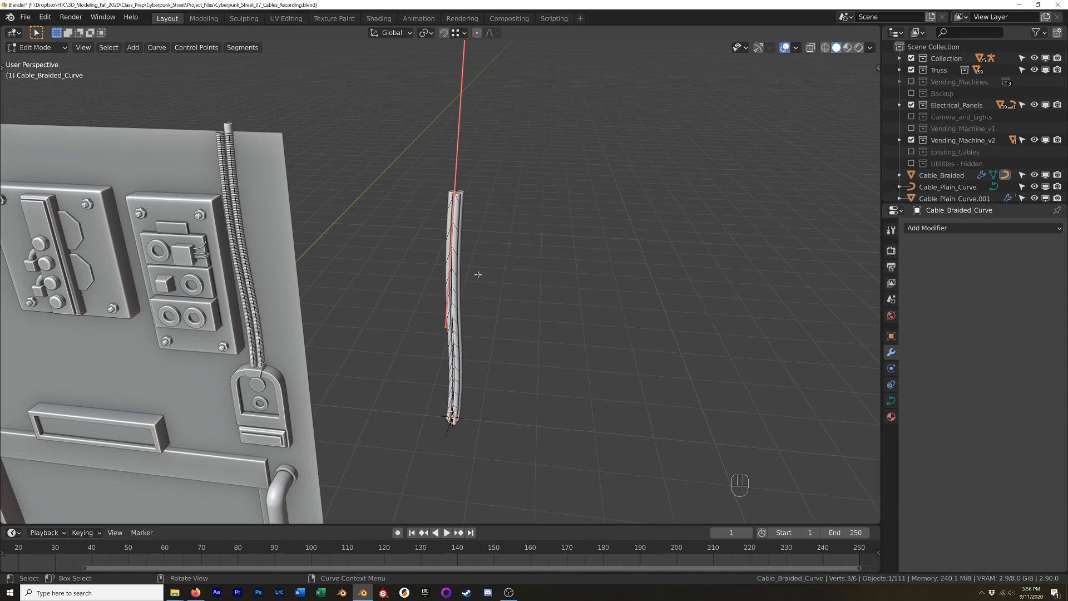
left_click(203, 48)
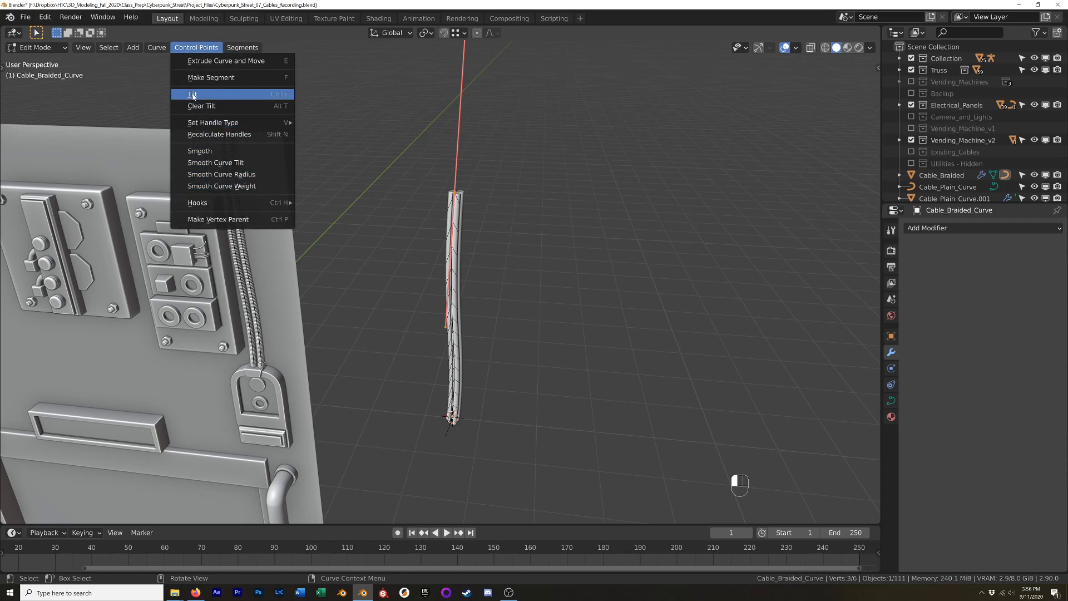
left_click(267, 109)
middle_click_drag(513, 126, 527, 179)
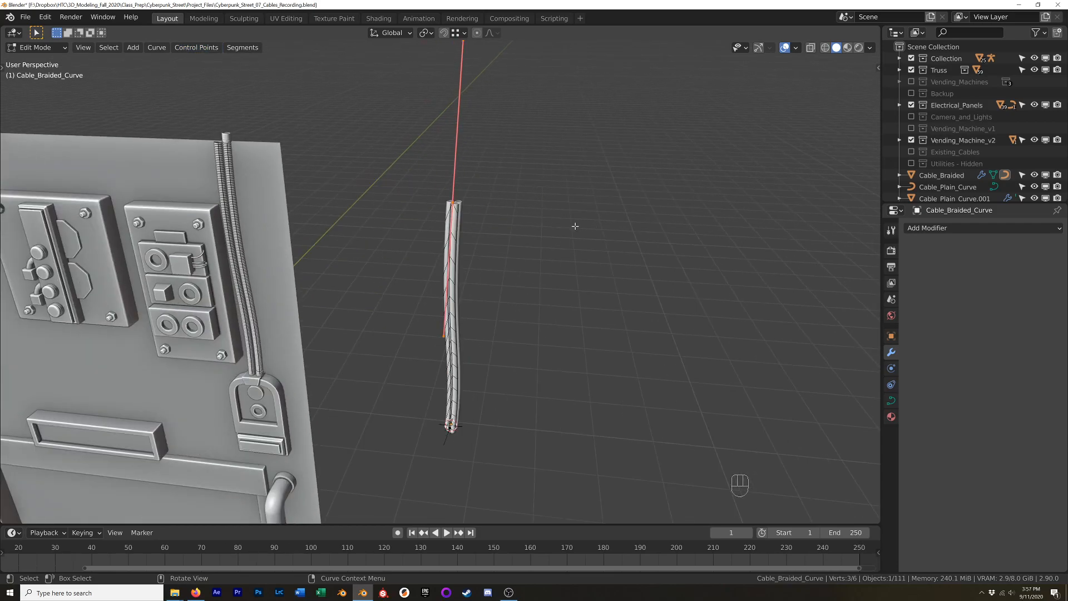
key("ctrl+t")
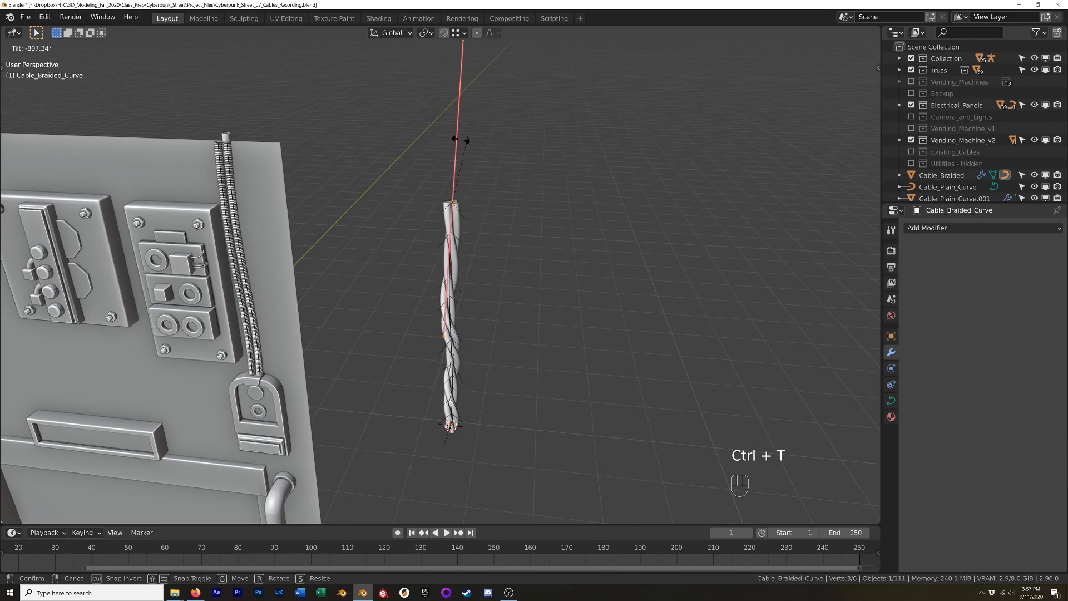
left_click(531, 220)
middle_click_drag(531, 220, 482, 172)
scroll(468, 251, "up", 4)
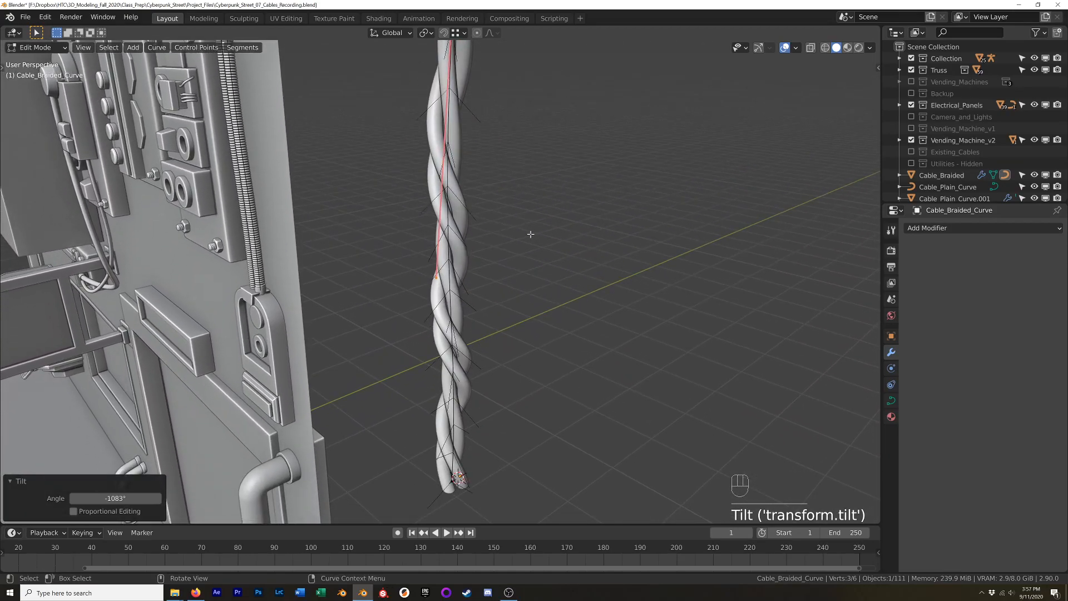
key("Tab")
- Open the Cable_Braided mesh for editing in top view and disable its Array and Curve modifiers in Edit Mode
middle_click_drag(527, 239, 549, 228)
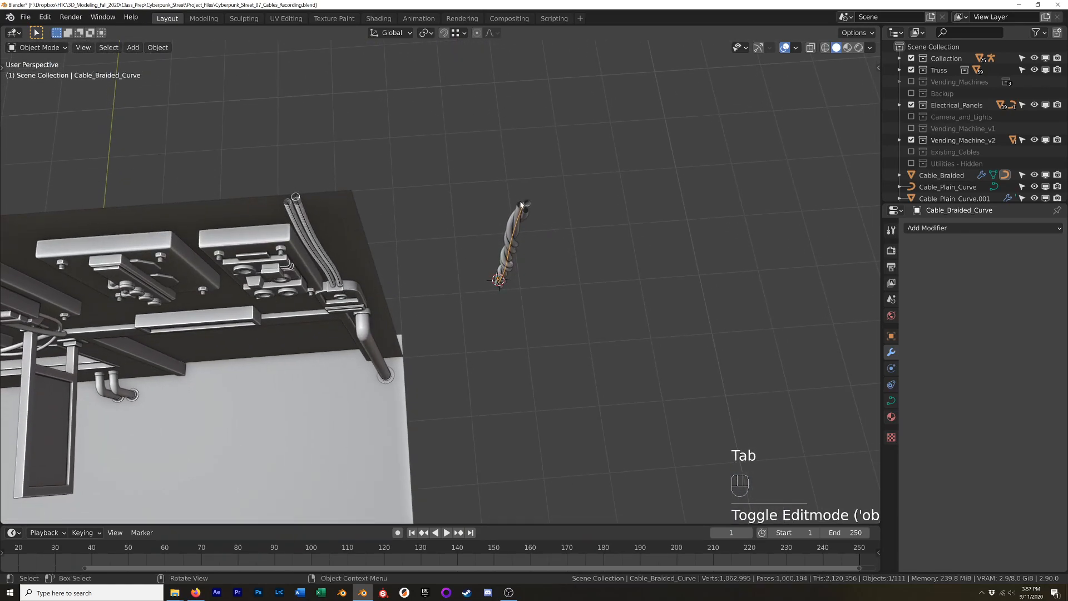
left_click(528, 211)
key("Tab")
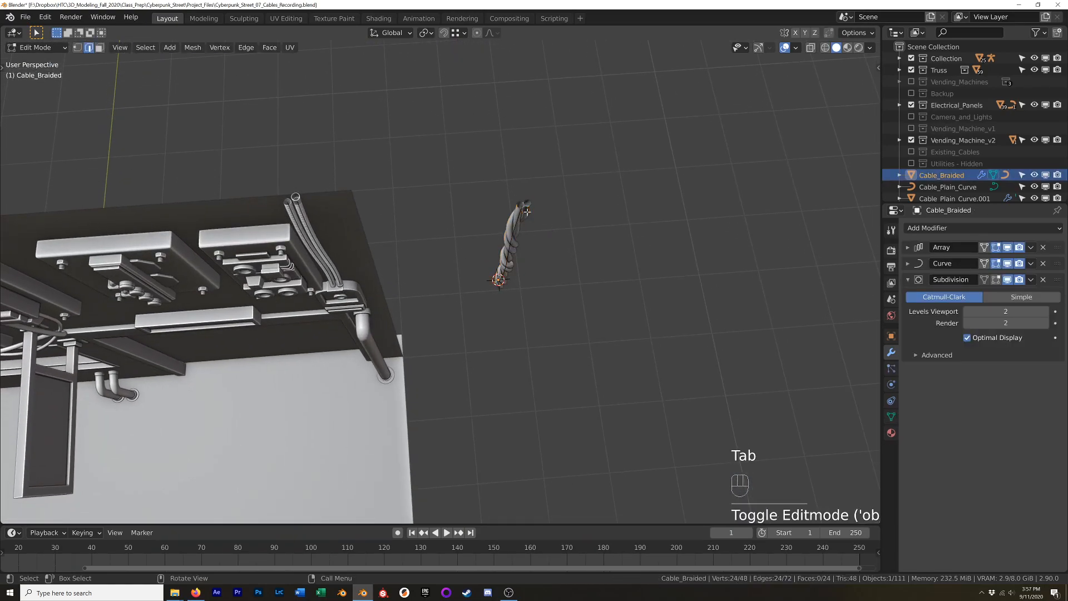
key("KP_7")
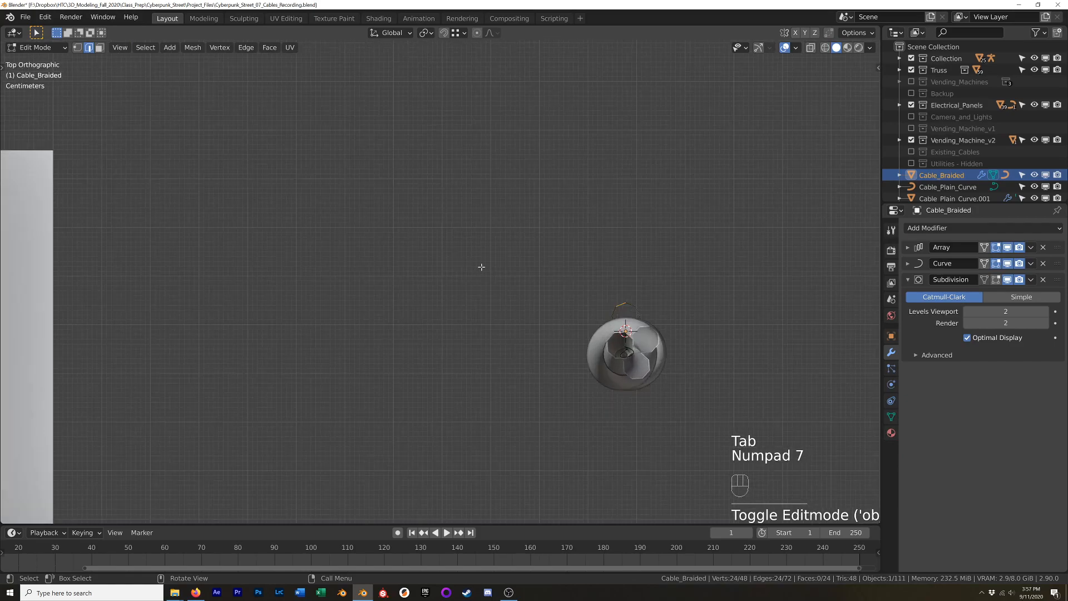
scroll(646, 338, "up", 11)
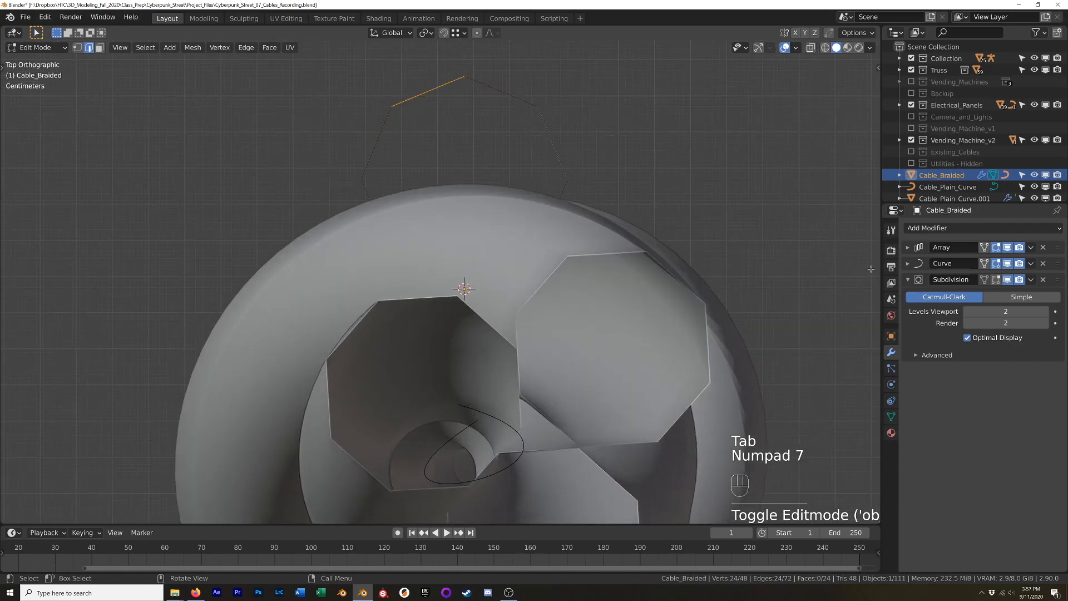
left_click(995, 248)
left_click(996, 263)
- Move all three rings about 0.0033 m along Y to centre them on the origin, and check the braid in Object Mode
scroll(461, 309, "up", 5)
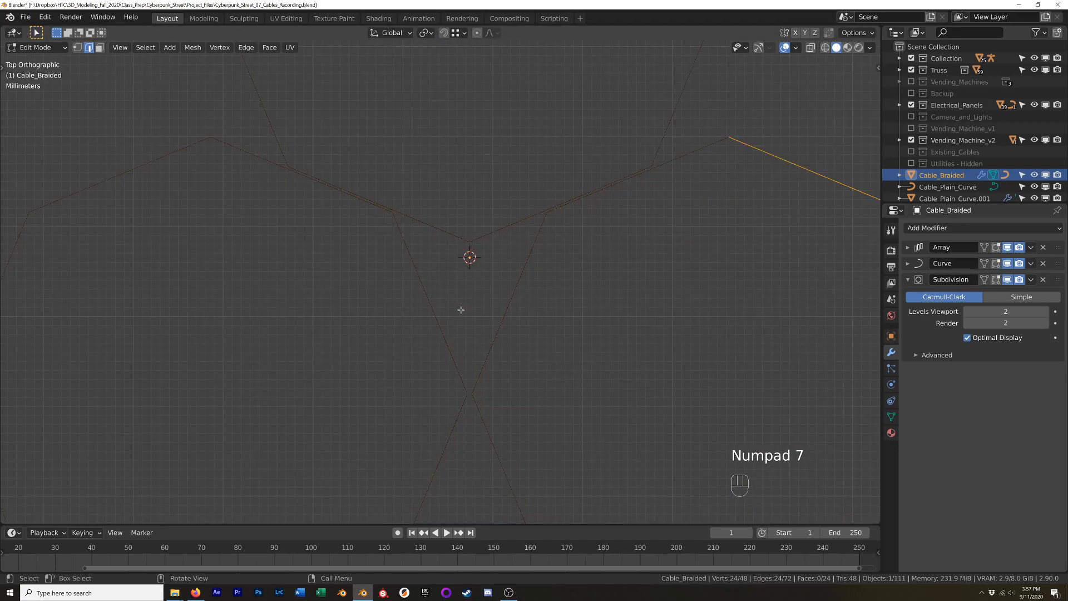
scroll(470, 265, "down", 4)
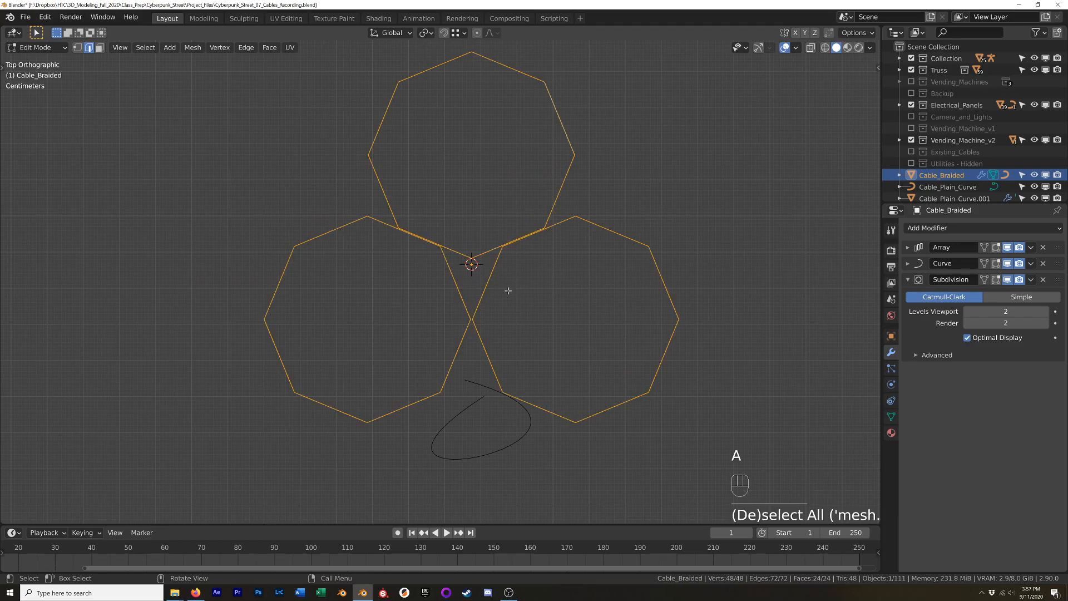
key("g")
key("y")
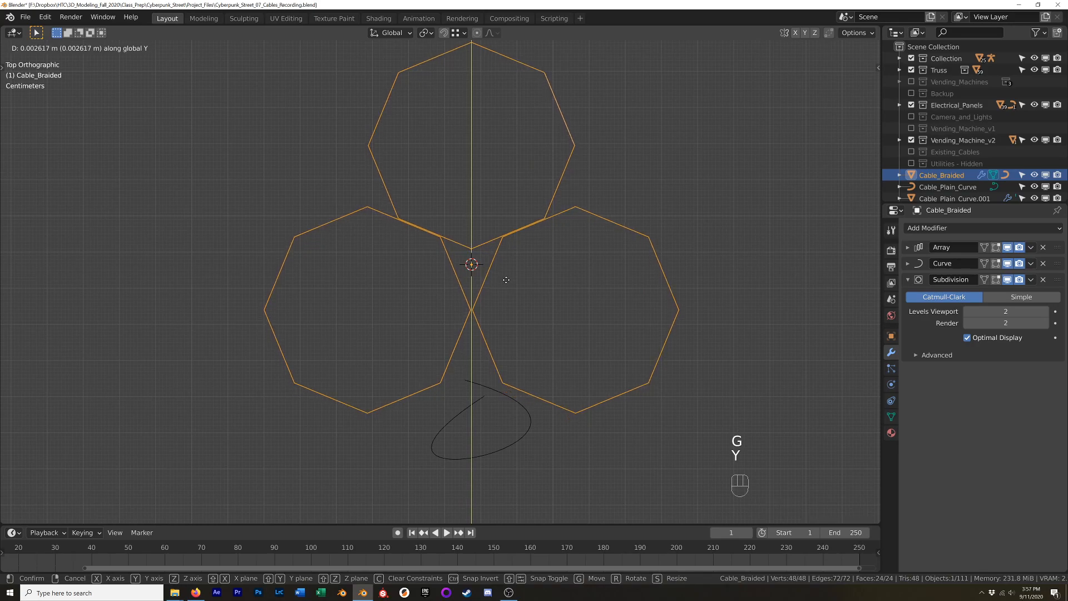
left_click(506, 277)
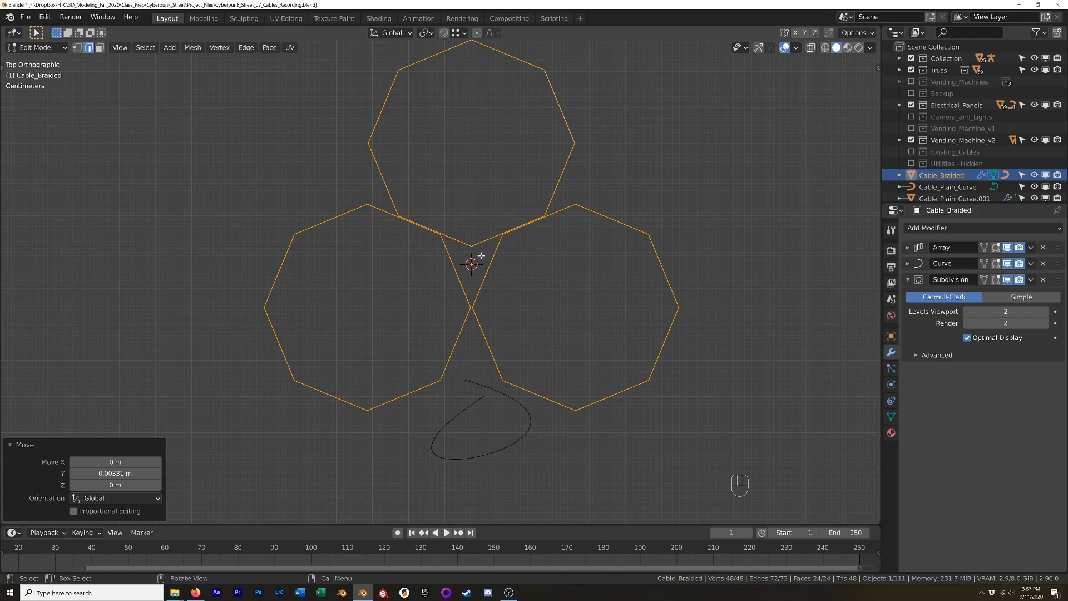
key("Tab")
scroll(481, 256, "down", 5)
middle_click_drag(515, 259, 545, 254)
scroll(489, 262, "down", 5)
key("Tab")
key("Tab")
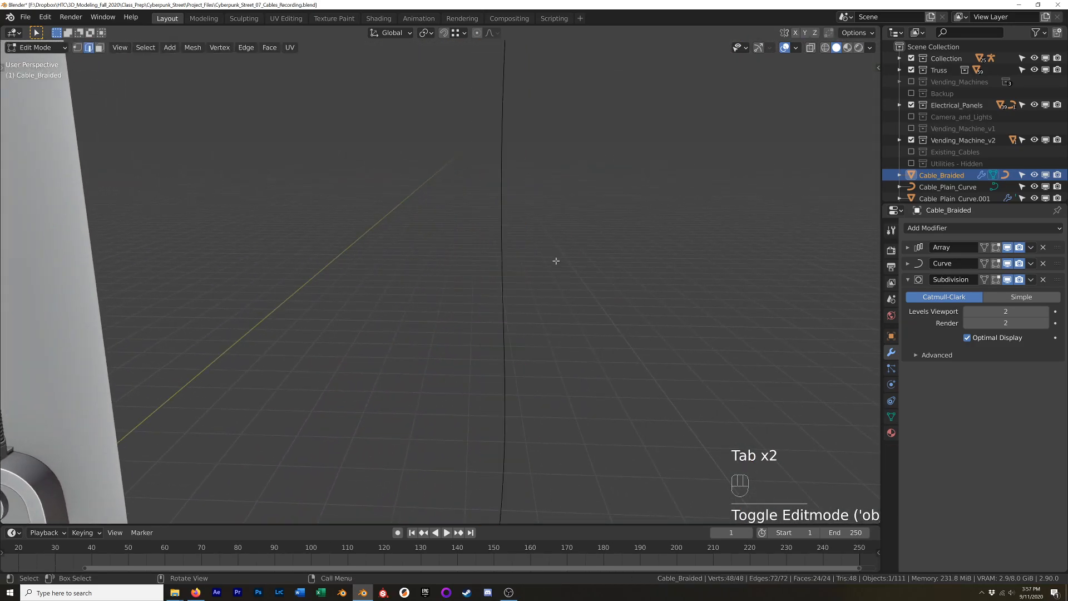
- Move the upper control point of Cable_Braided_Curve about 1.05 m in X and -0.86 m in Z, and rotate it about -42.7°
left_click(558, 262)
scroll(559, 263, "down", 4)
mouse_move(606, 298)
middle_mouse_down()
mouse_move(434, 281)
mouse_move(612, 302)
mouse_move(600, 294)
middle_mouse_up()
left_click_drag(590, 170, 547, 168)
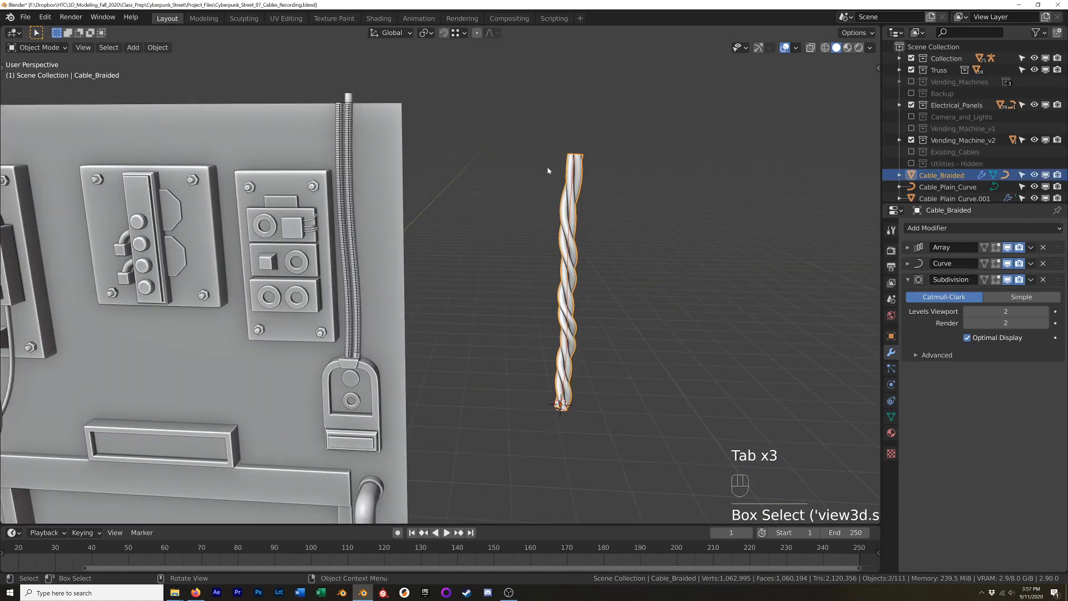
left_click(573, 186)
key("Tab")
left_click_drag(596, 134, 535, 182)
key("g")
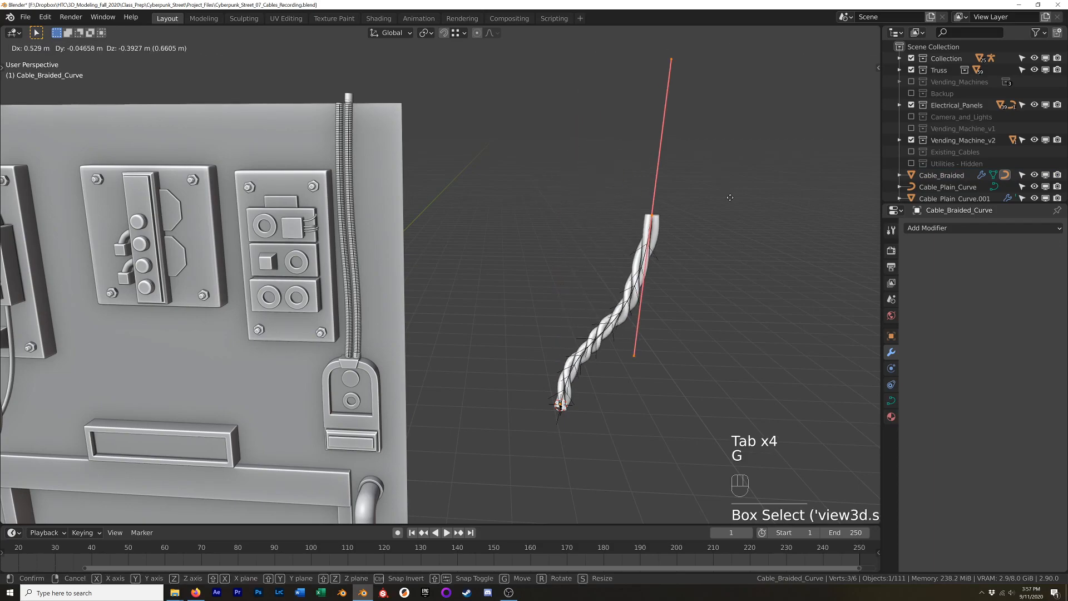
left_click(801, 253)
key("r")
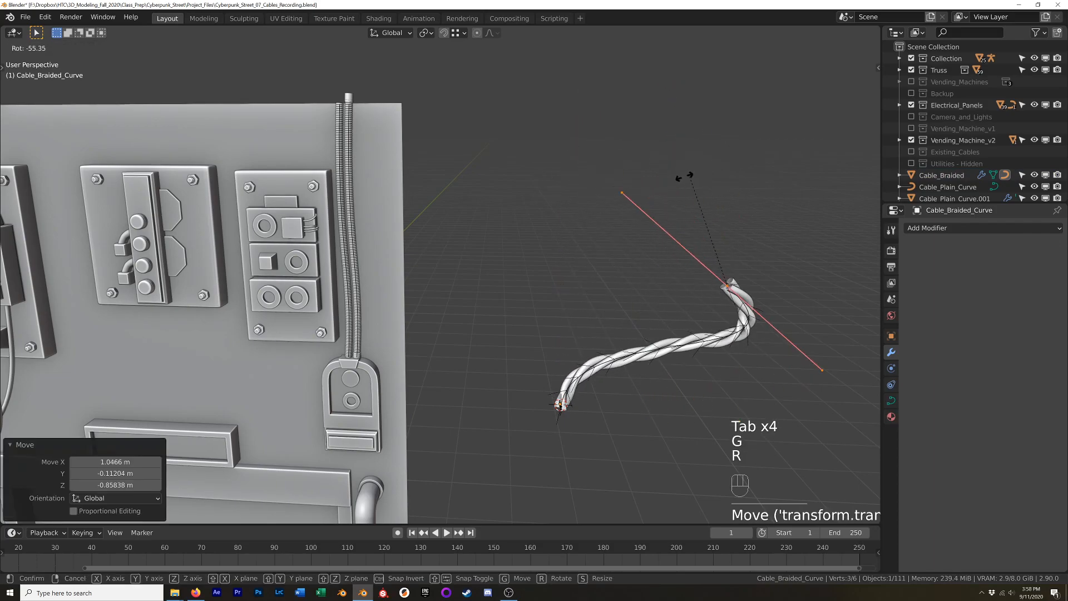
left_click(701, 172)
- In front view, extrude a new control point from the curve's end, about -1.46 m in X and 0.73 m in Z
middle_click_drag(607, 312, 599, 276, "shift")
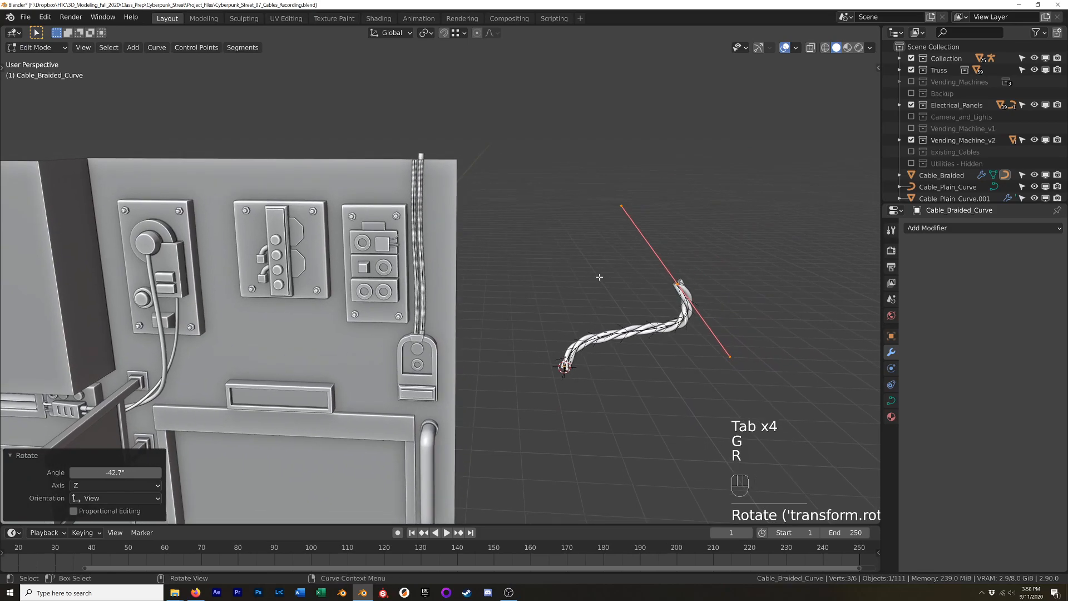
key("KP_1")
scroll(567, 290, "down", 1)
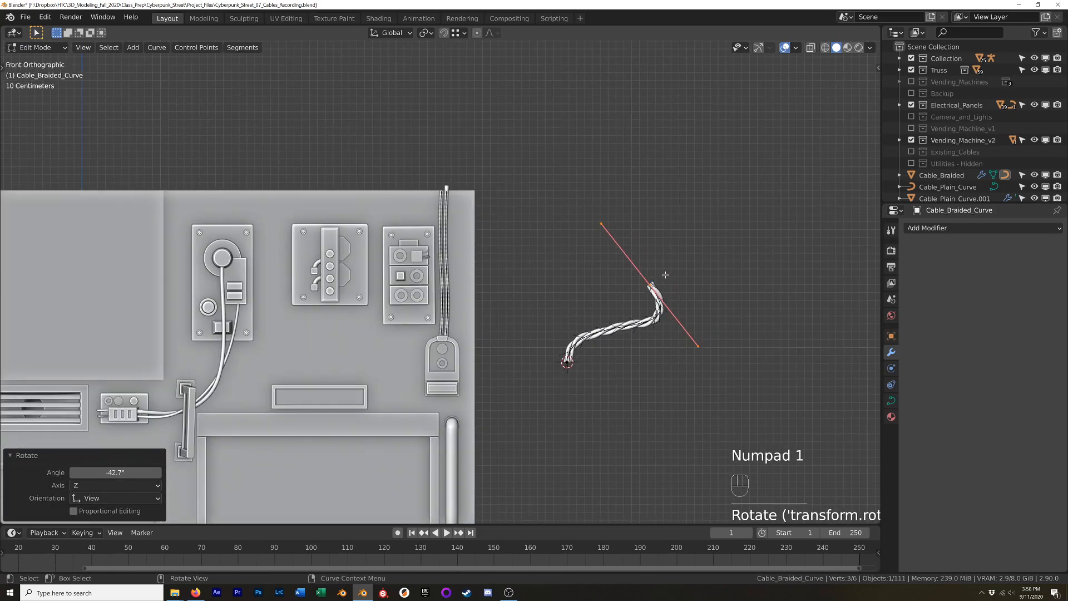
key("e")
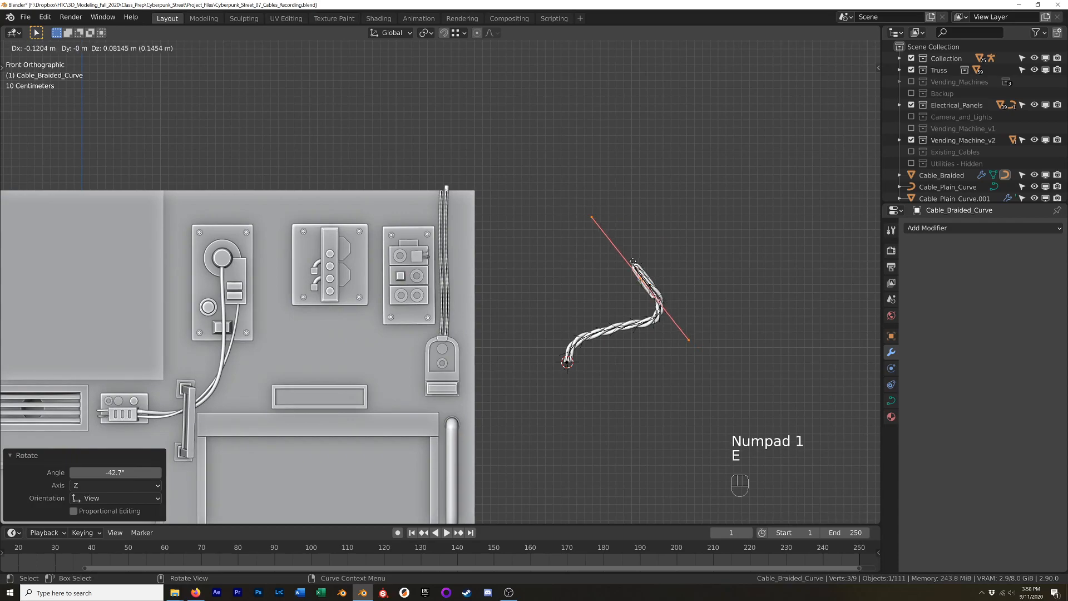
left_click(556, 217)
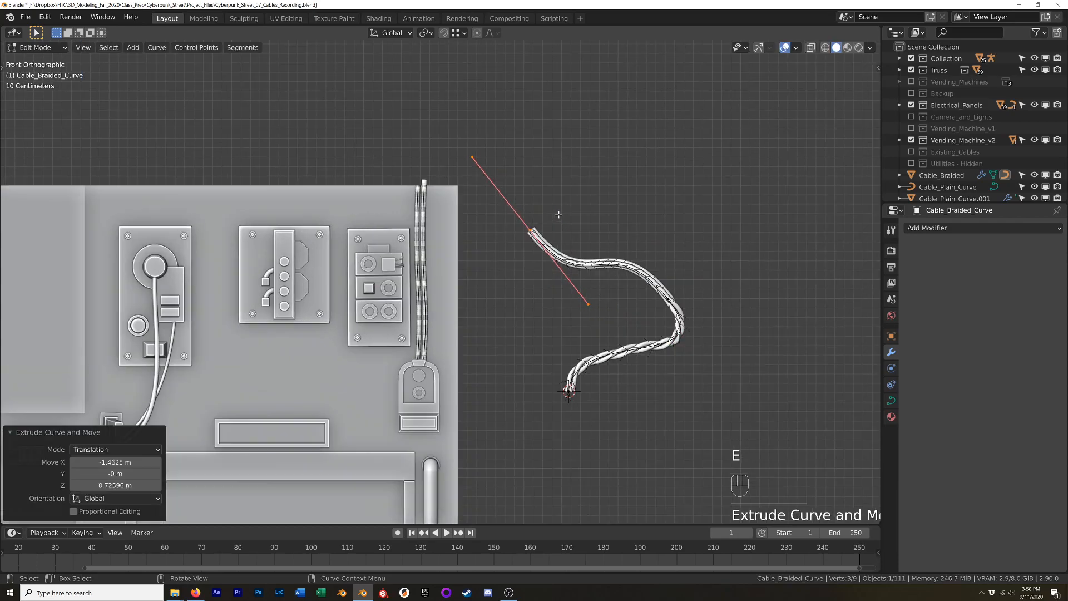
- Tilt the extruded end control point of Cable_Braided_Curve by about -947° to continue the twist
left_click(626, 221)
middle_click_drag(625, 222, 551, 226)
key("Tab")
middle_click_drag(656, 230, 482, 114)
scroll(619, 242, "up", 4)
key("Tab")
left_click_drag(483, 114, 440, 170)
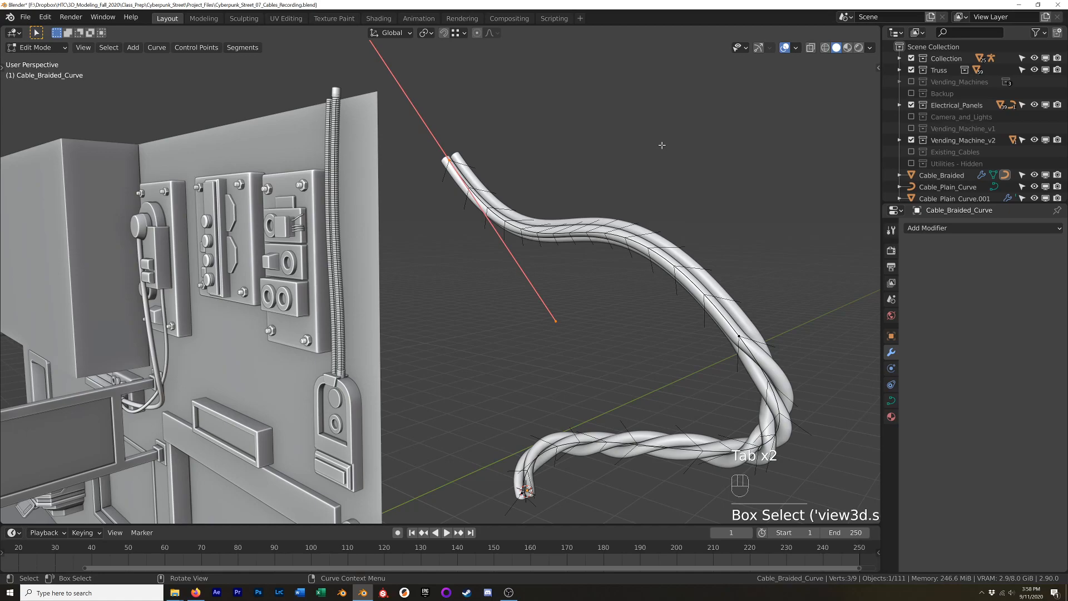
key("ctrl+t")
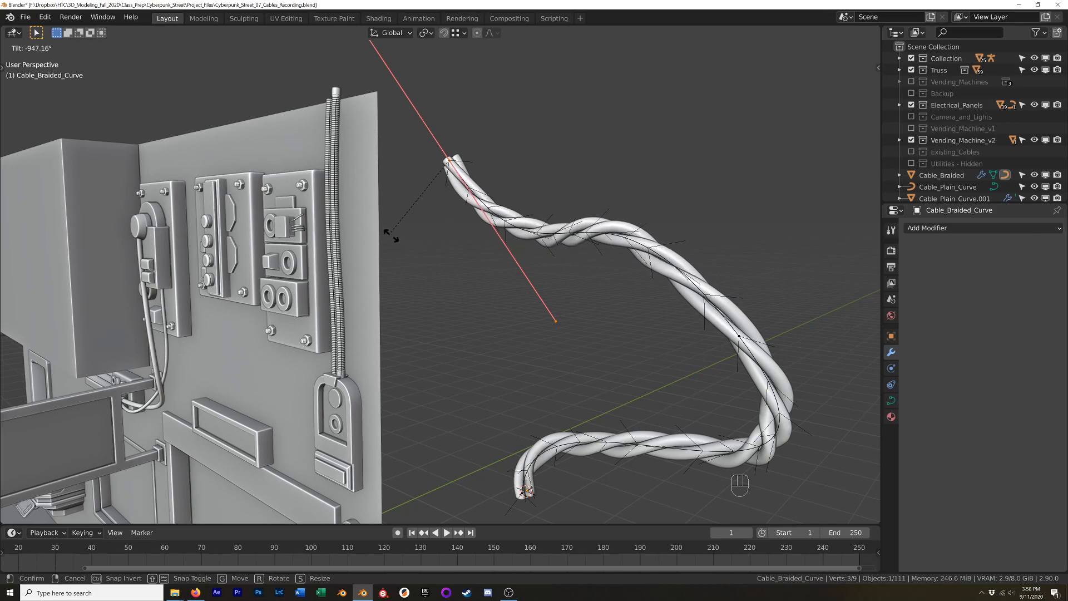
left_click(389, 232)
- Tilt the middle control point of Cable_Braided_Curve by about -112° and scale its handles to about 0.48
left_click(735, 332)
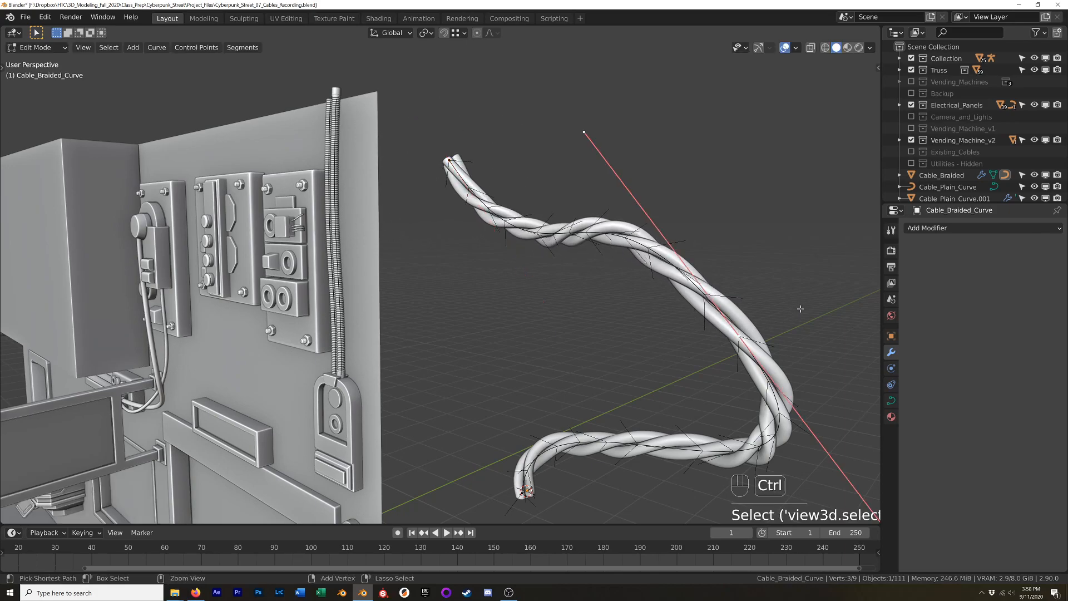
key("ctrl+t")
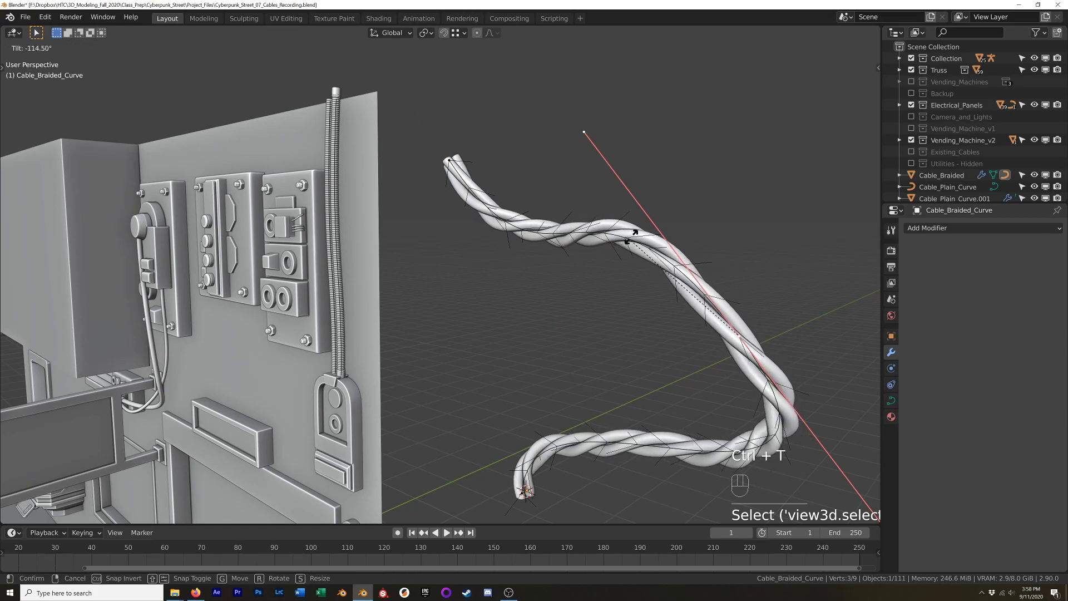
left_click(737, 305)
key("s")
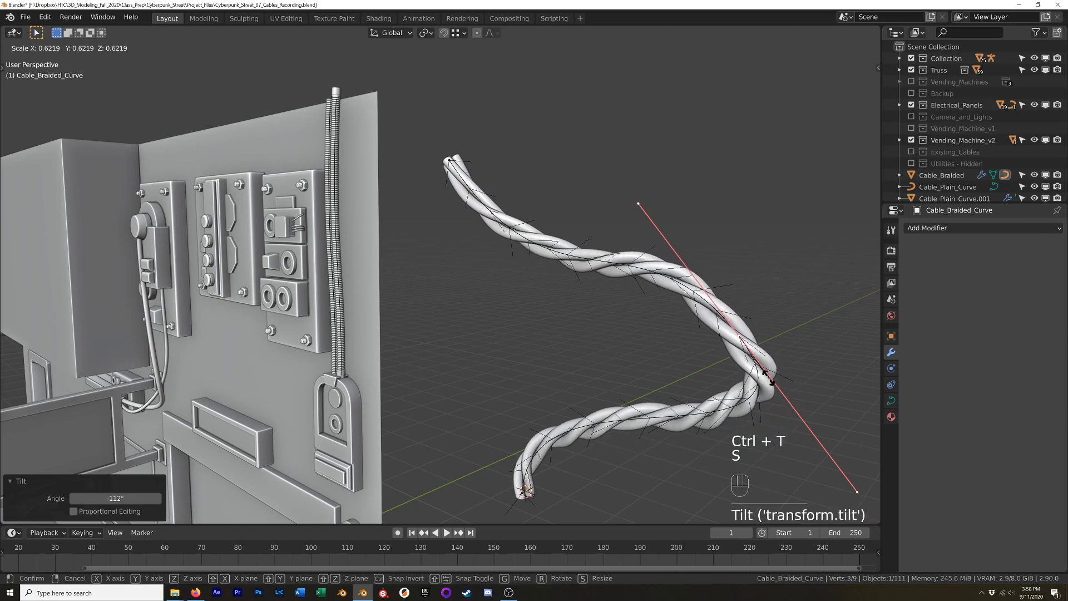
left_click(794, 330)
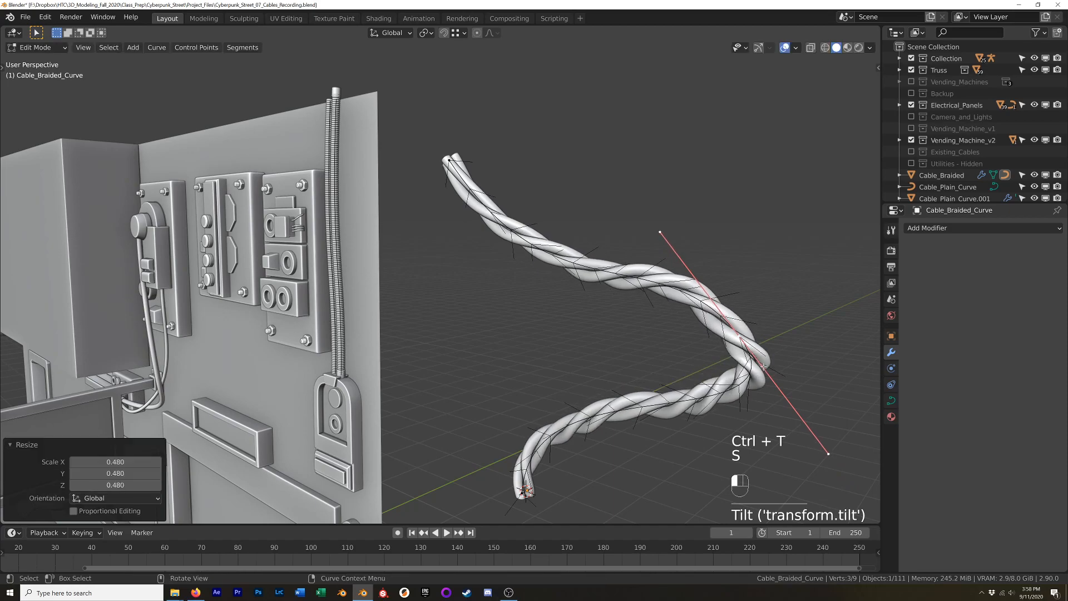
- Rotate the middle control point upright, move it about -0.35 m in X and -0.33 m in Y, and return to Object Mode
key("r")
left_click(801, 359)
key("g")
left_click(669, 334)
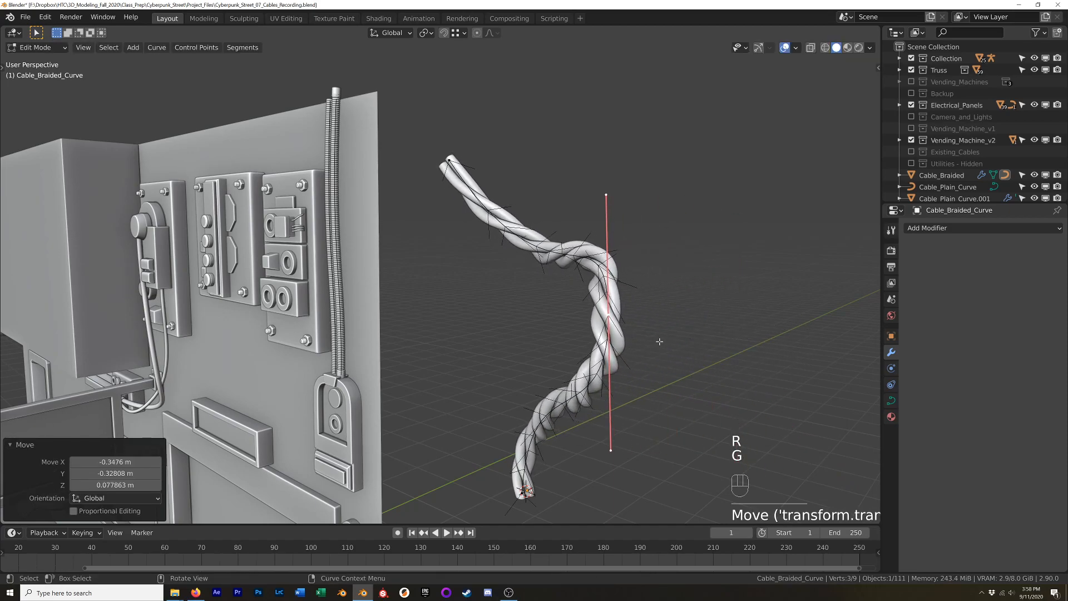
left_click(675, 358)
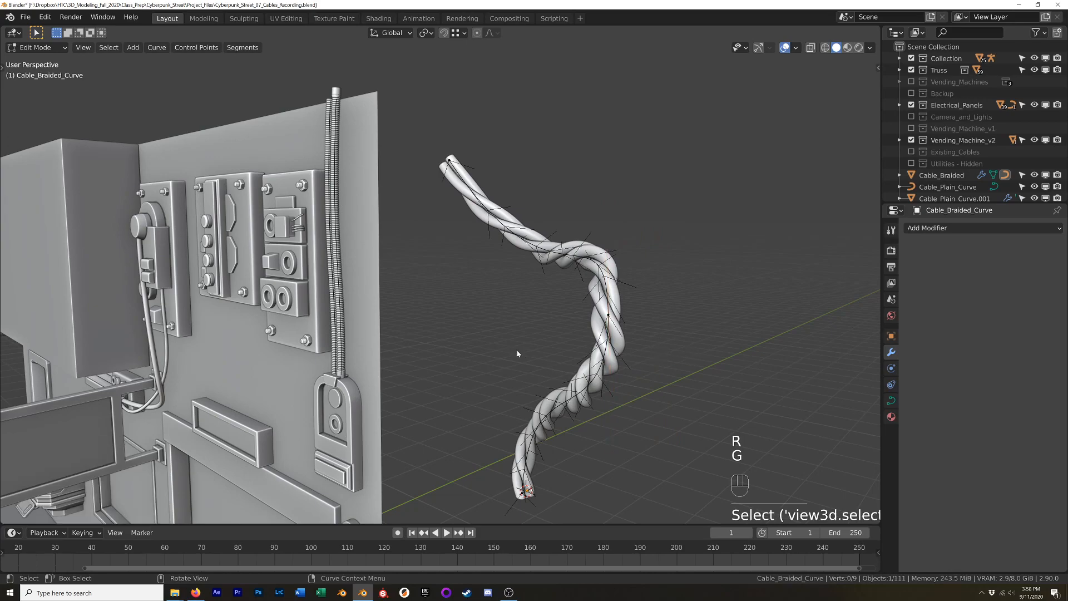
key("Tab")
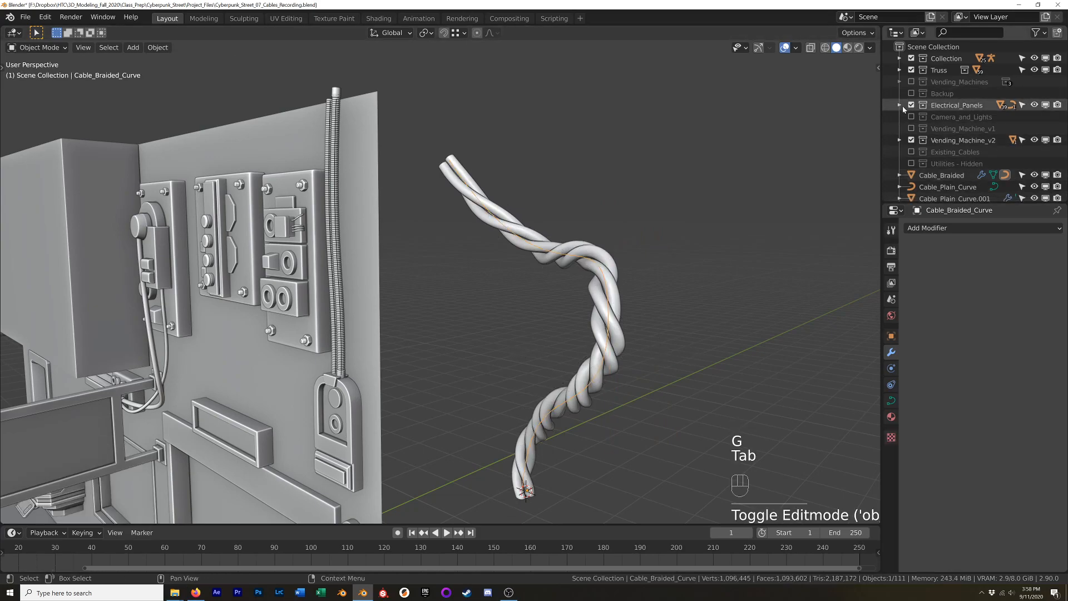
- Hide the objects from Cable_Braided through Cylinder.001 in the viewport and enable the Existing_Cables collection
scroll(594, 336, "down", 1)
scroll(946, 146, "down", 2)
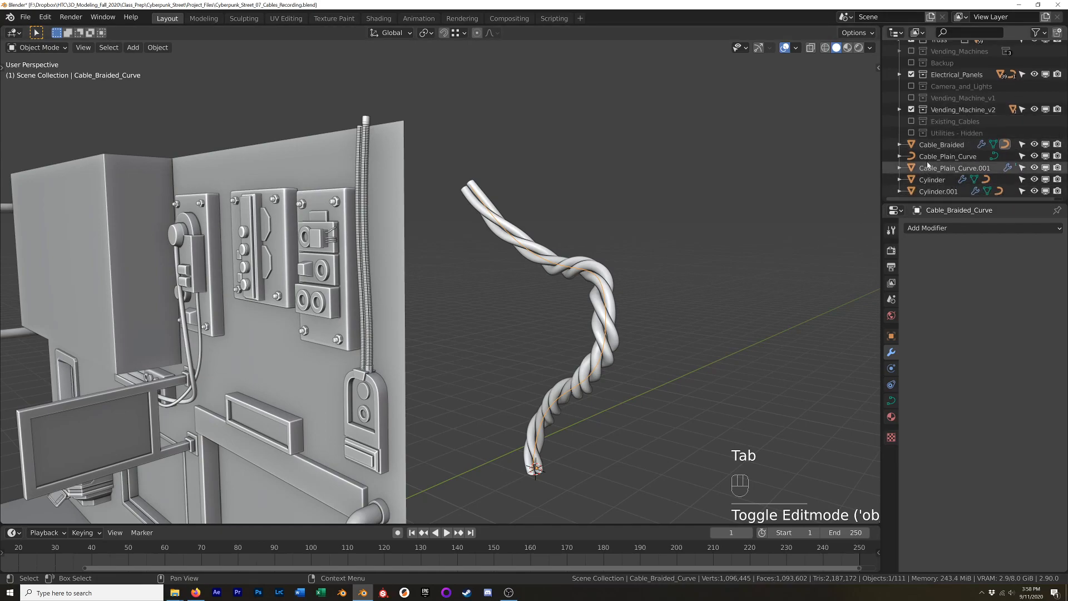
left_click_drag(1034, 145, 1044, 193)
scroll(966, 155, "up", 1)
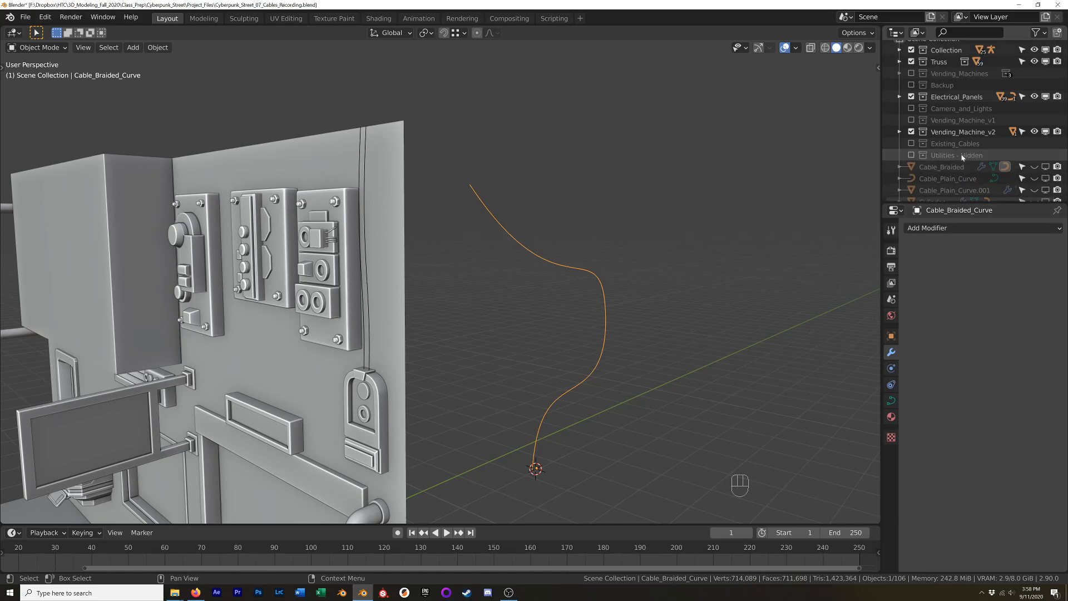
left_click(911, 143)
- Select Cable_Triple.001 and examine how the braided cables run from the electrical panels to the junction box
middle_click_drag(450, 356, 645, 286, "shift")
scroll(556, 295, "up", 4)
left_click(486, 342)
scroll(512, 337, "up", 1)
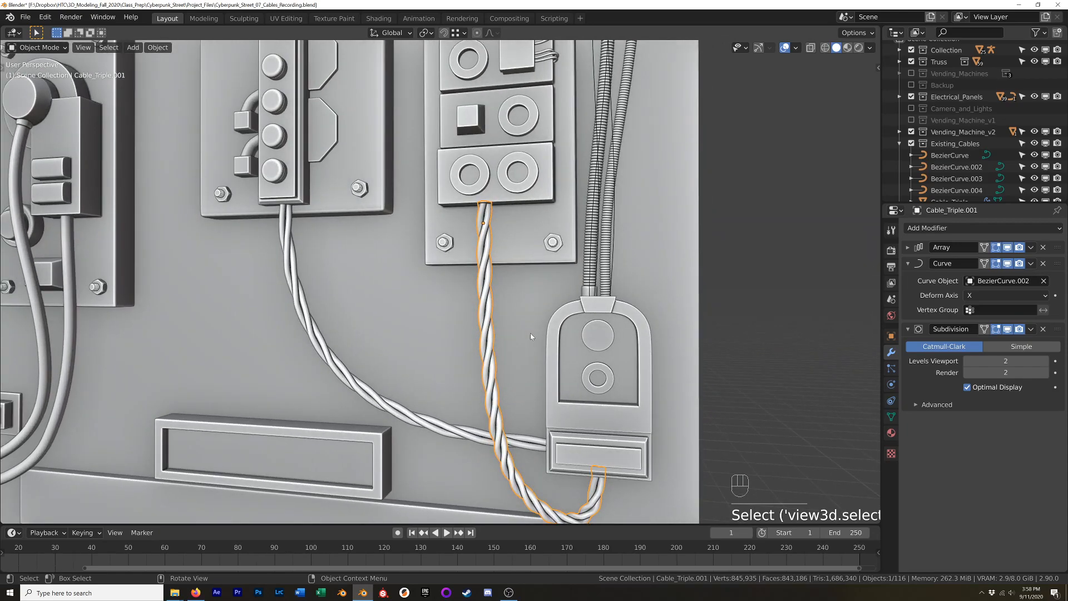
middle_click_drag(532, 337, 388, 322)
middle_click_drag(557, 315, 558, 296, "shift")
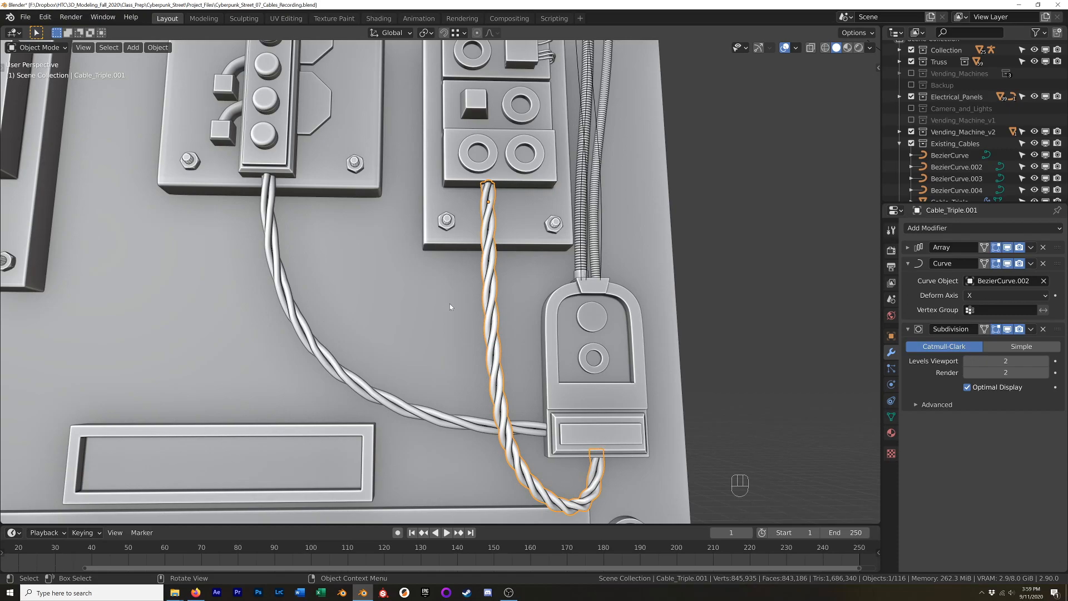
middle_click_drag(463, 326, 493, 340, "shift")
scroll(492, 334, "up", 1)
scroll(516, 202, "up", 1)
scroll(518, 204, "down", 1)
middle_click_drag(602, 262, 567, 247, "shift")
middle_click_drag(447, 218, 519, 252)
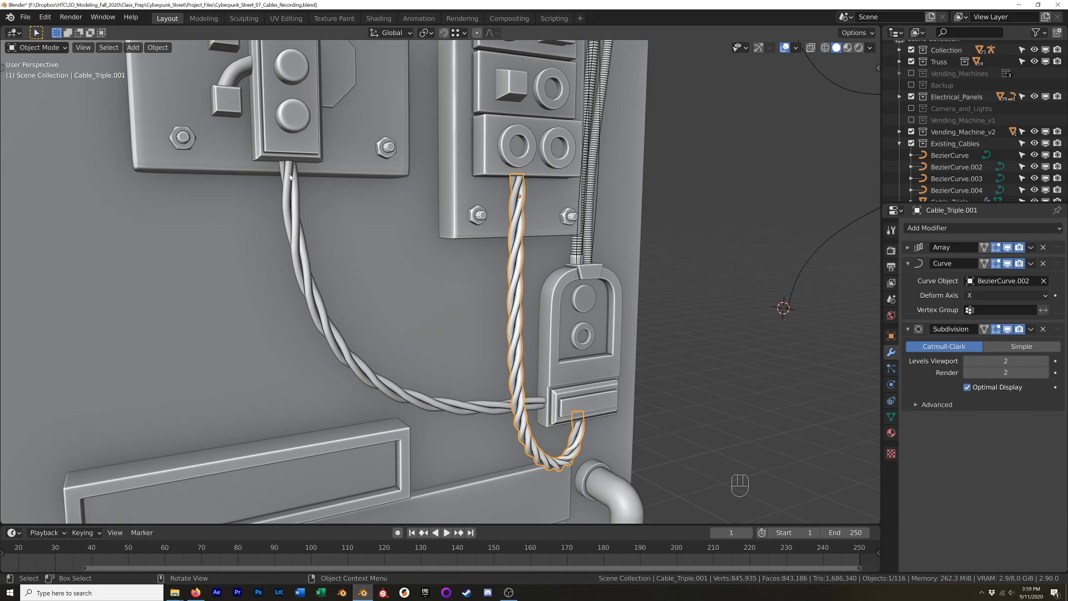
- Select Smooth_Cable_02.001 and examine the small smooth wires on the electrical panel up close
scroll(289, 177, "down", 7)
middle_click_drag(431, 196, 483, 198)
scroll(523, 143, "up", 7)
middle_click_drag(524, 143, 535, 140, "shift")
left_click(537, 139)
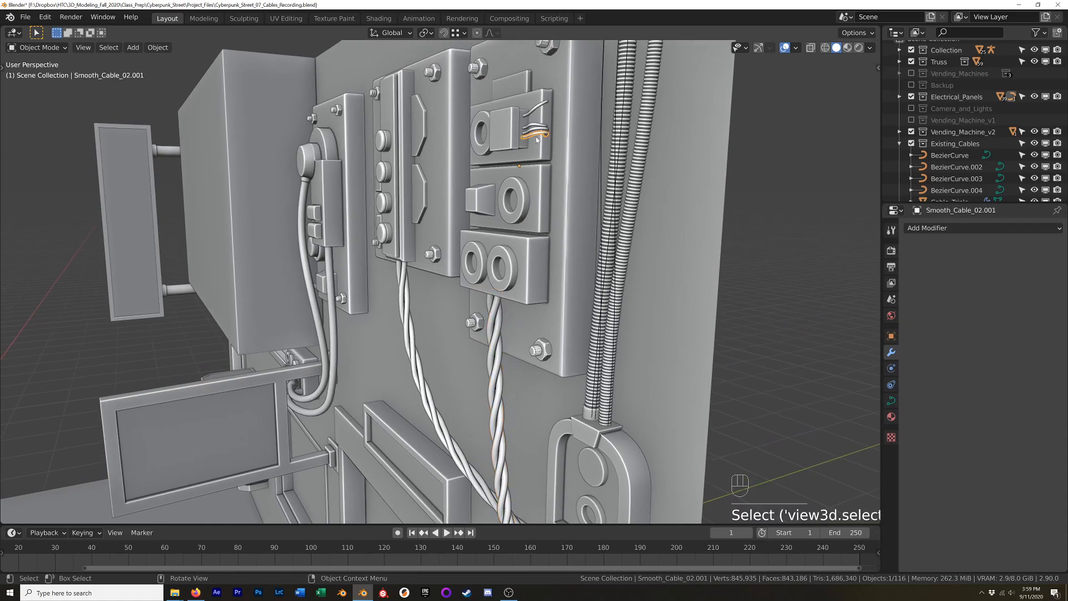
key("KP_Decimal")
scroll(483, 164, "down", 3)
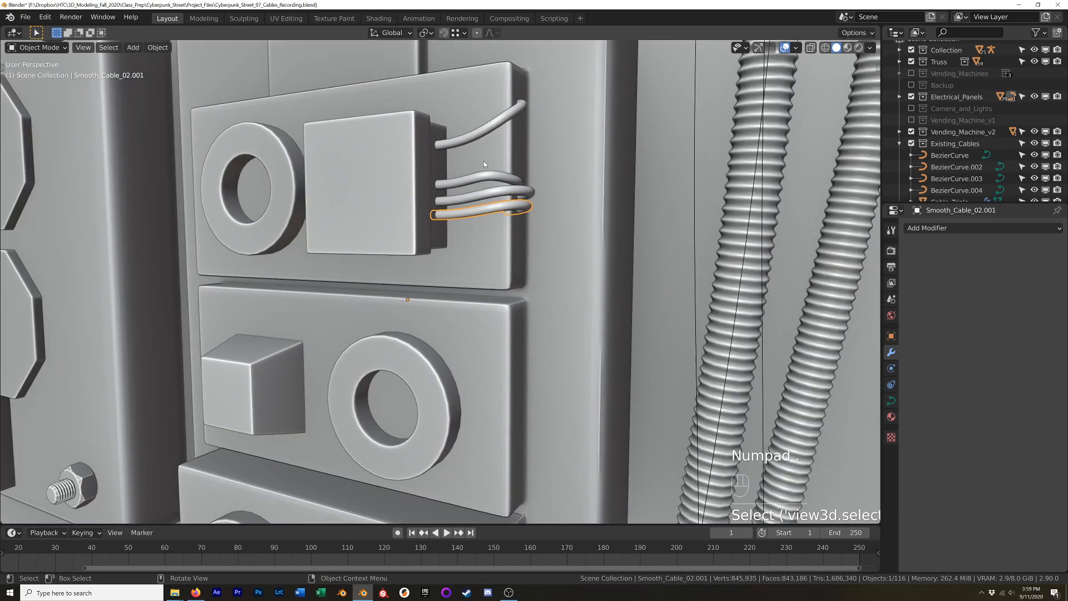
- Examine the existing cables across the whole vending wall from a distance and clear the object selection
scroll(484, 164, "down", 5)
middle_click_drag(484, 164, 616, 185)
scroll(604, 194, "down", 4)
mouse_move(547, 240)
middle_mouse_down()
mouse_move(615, 236)
mouse_move(542, 244)
mouse_move(563, 209)
mouse_move(539, 214)
mouse_move(582, 222)
mouse_move(565, 228)
middle_mouse_up()
scroll(563, 209, "down", 3)
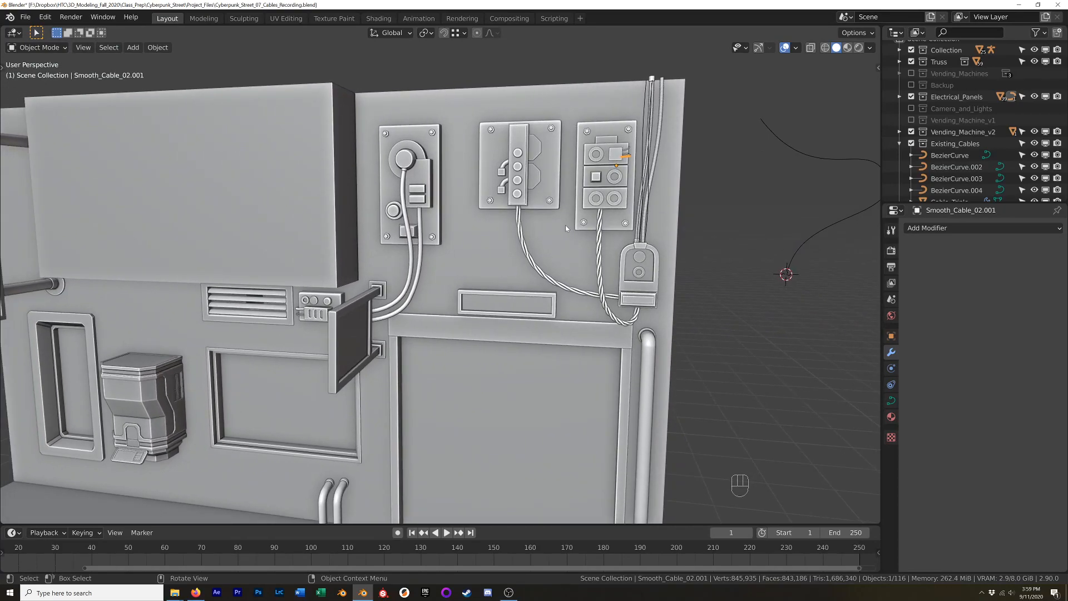
left_click(514, 206)
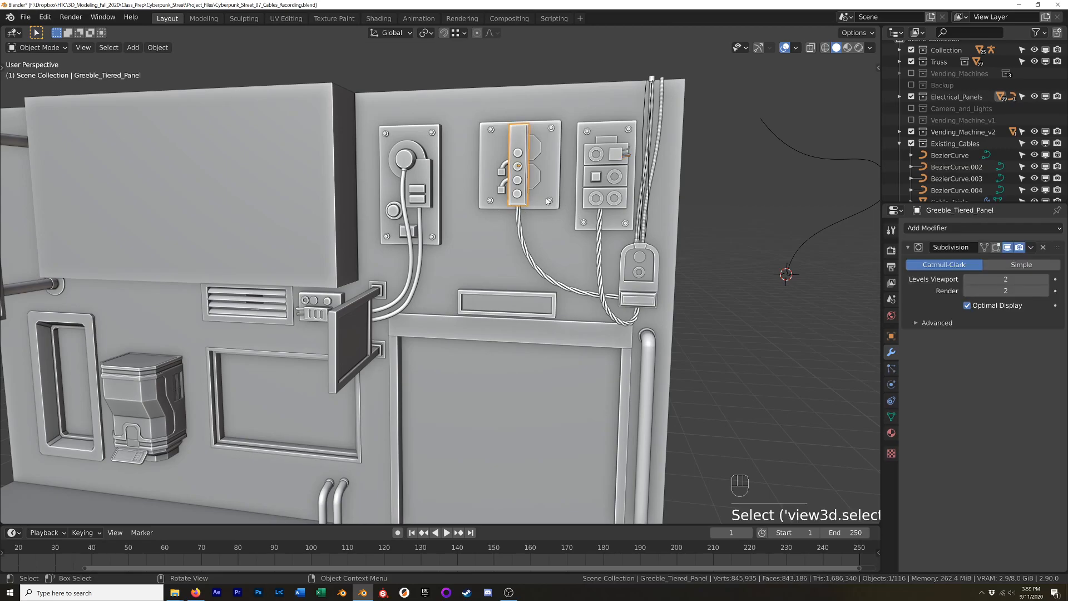
middle_click_drag(515, 207, 506, 200)
scroll(506, 201, "down", 3)
left_click(684, 218)
middle_click_drag(685, 217, 643, 223)
middle_click_drag(562, 232, 663, 198, "shift")
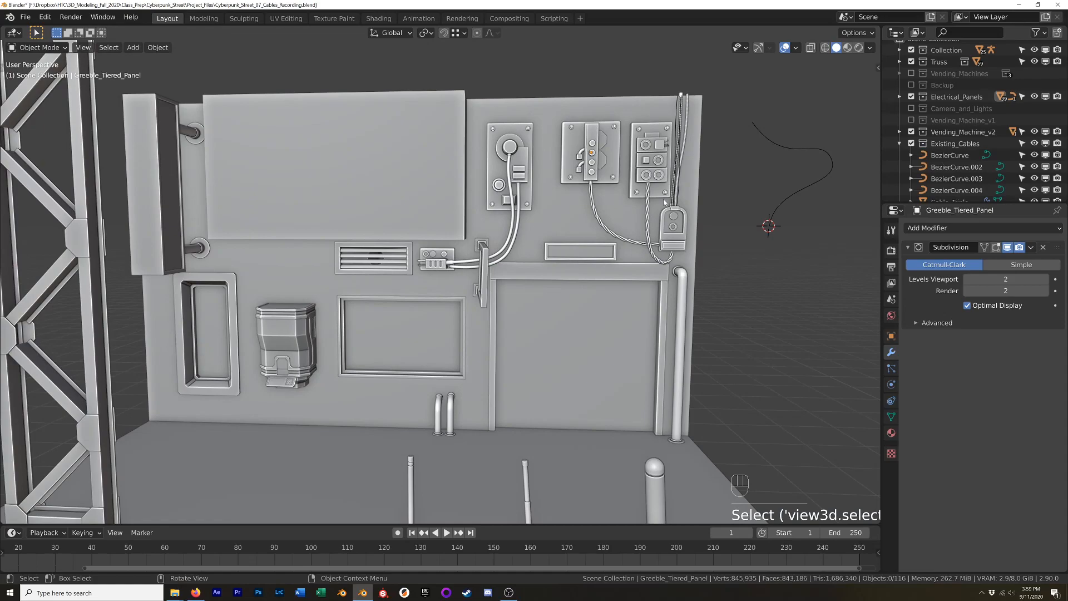